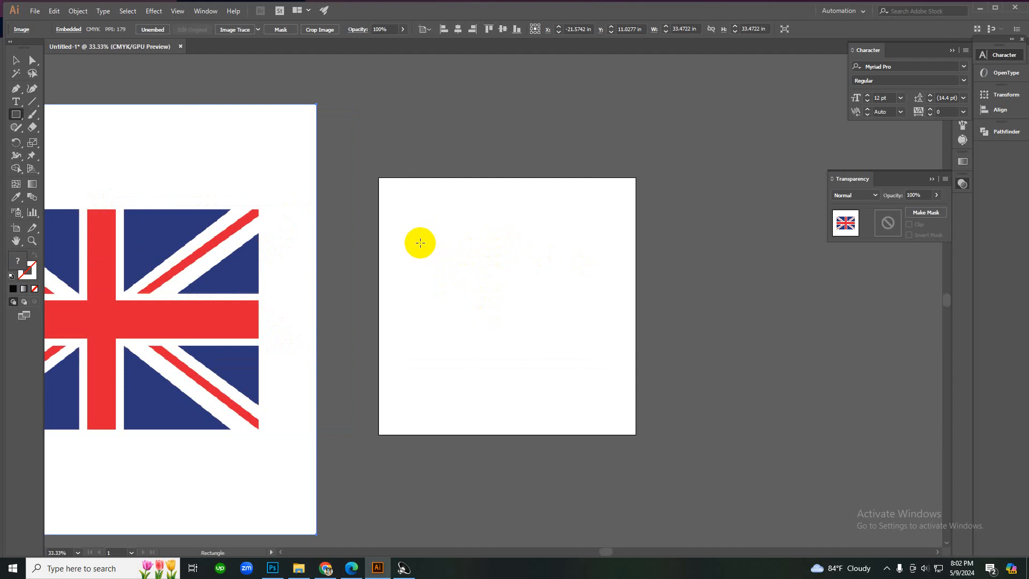
- Draw a black rectangle about 16.17 in wide and 10.04 in high on the blank artboard
{"action": "left_click_drag", "start_coordinate": [406, 223], "coordinate": [395, 274]}
{"action": "key", "text": "v"}
{"action": "left_click", "coordinate": [584, 382]}
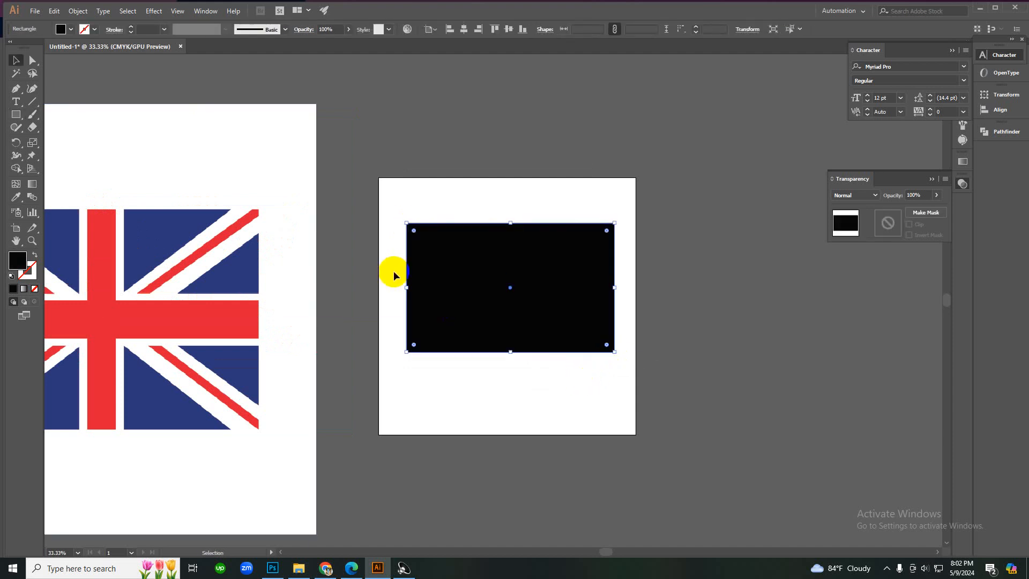
{"action": "left_click", "coordinate": [597, 185]}
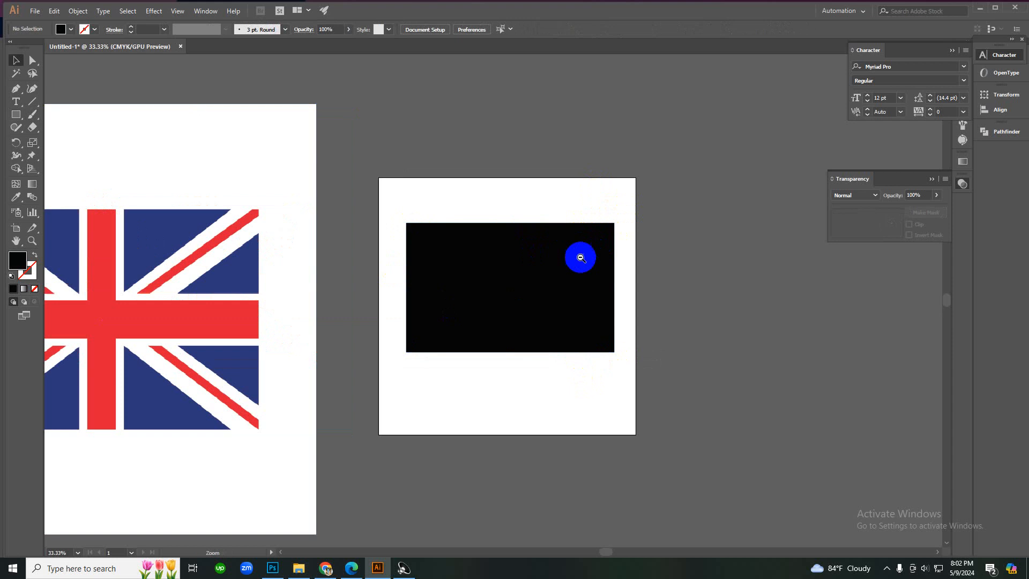
- Place three copies of the black rectangle in a column outside the artboard, on its far side from the flag
{"action": "scroll", "coordinate": [578, 257], "scroll_direction": "down", "scroll_amount": 1}
{"action": "left_click_drag", "start_coordinate": [458, 350], "coordinate": [667, 170]}
{"action": "left_click", "coordinate": [482, 209]}
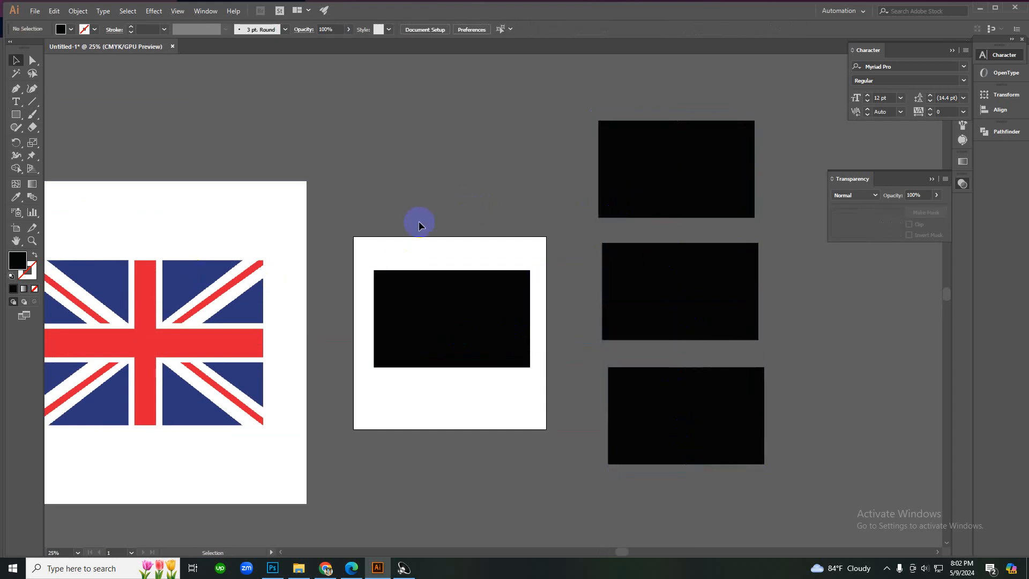
- Select the upper and lower rectangles of the column together and fill both with dark green
{"action": "left_click", "coordinate": [616, 155]}
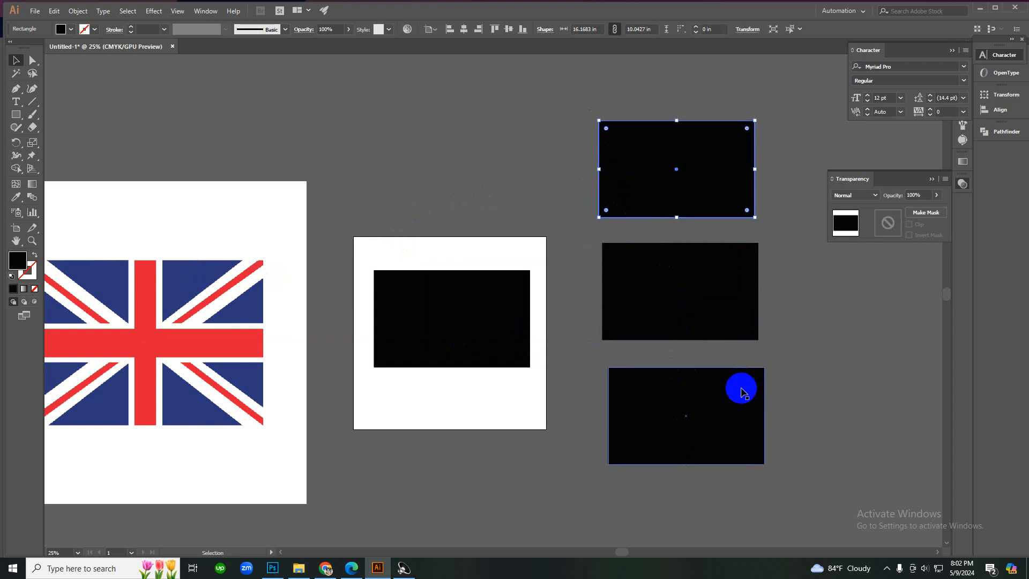
{"action": "left_click", "coordinate": [791, 301]}
{"action": "left_click", "coordinate": [742, 395]}
{"action": "left_click", "coordinate": [801, 358]}
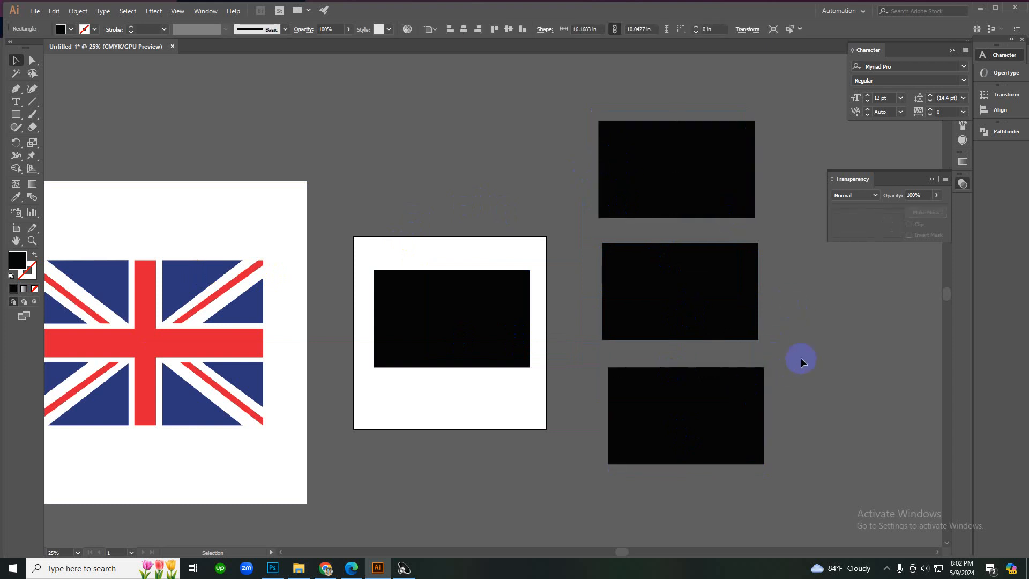
{"action": "left_click", "coordinate": [729, 420]}
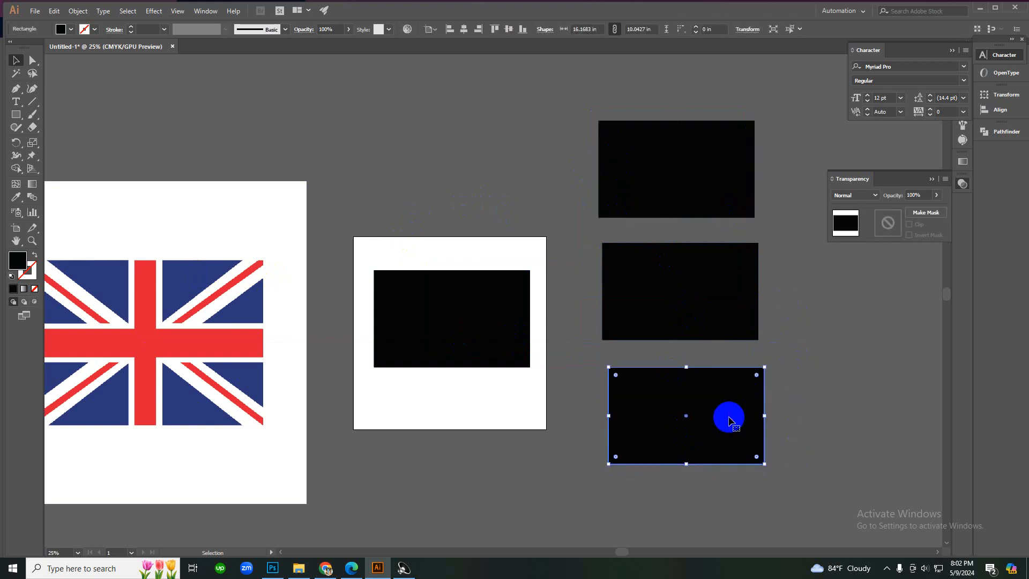
{"action": "left_click", "coordinate": [674, 207], "text": "shift"}
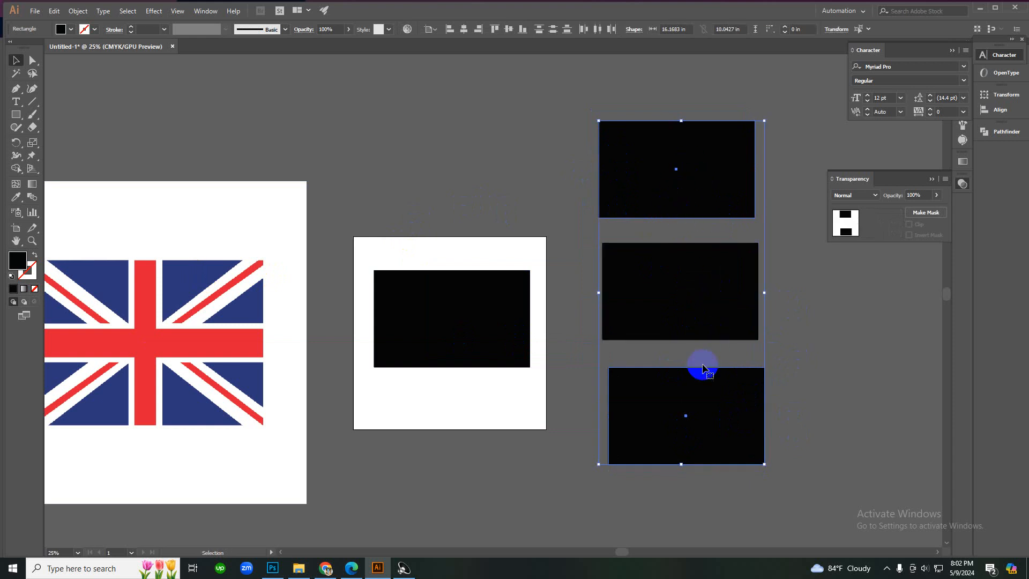
{"action": "left_click", "coordinate": [690, 314], "text": "shift"}
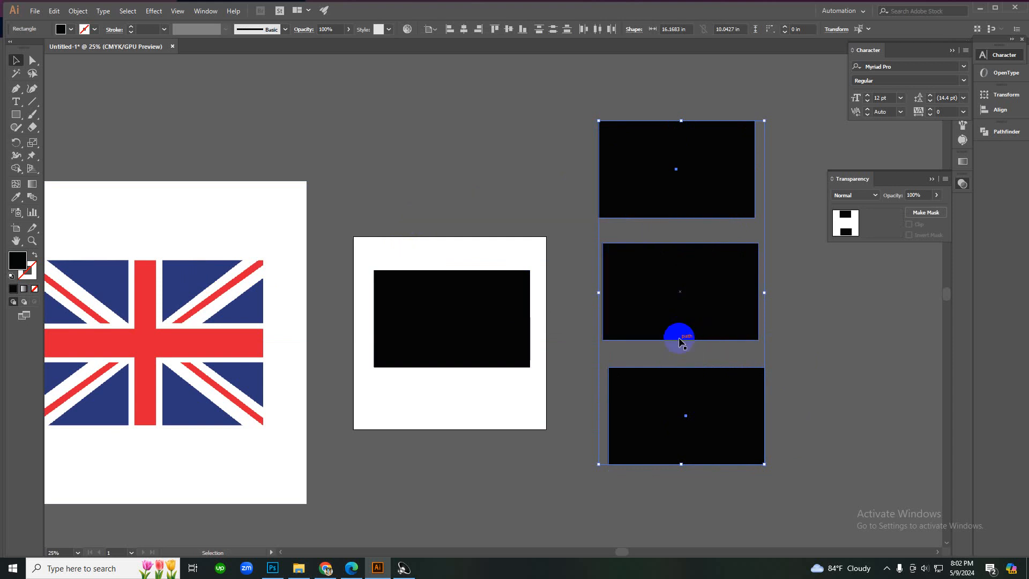
{"action": "left_click", "coordinate": [690, 337], "text": "shift"}
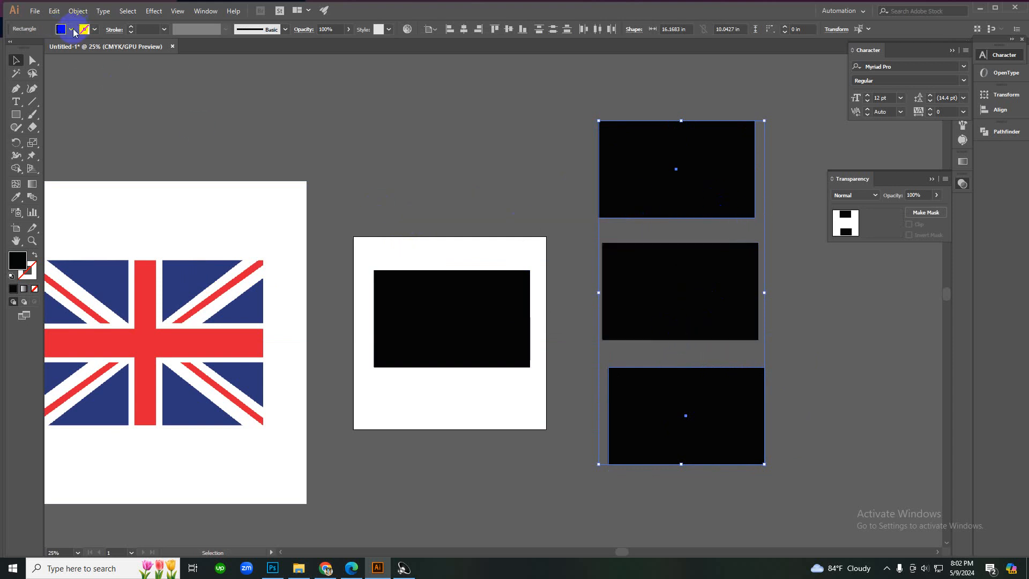
{"action": "left_click", "coordinate": [71, 29]}
{"action": "left_click", "coordinate": [52, 55]}
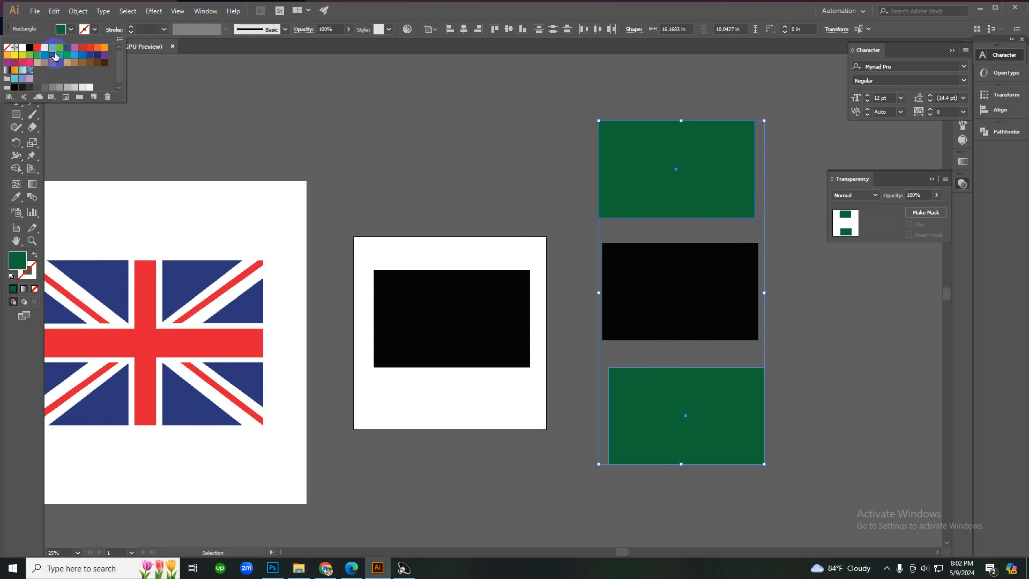
{"action": "left_click", "coordinate": [70, 32]}
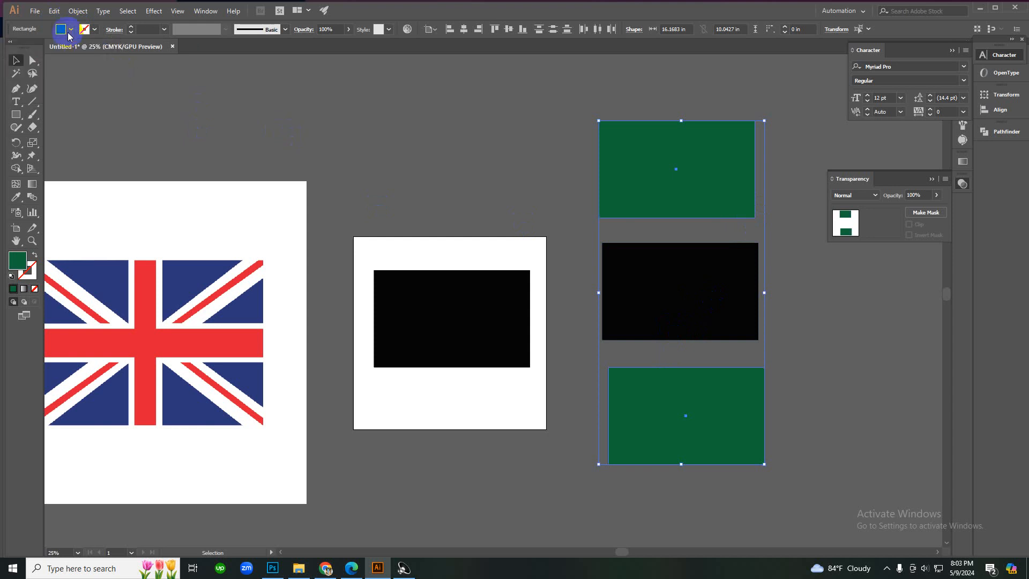
{"action": "double_click", "coordinate": [20, 261]}
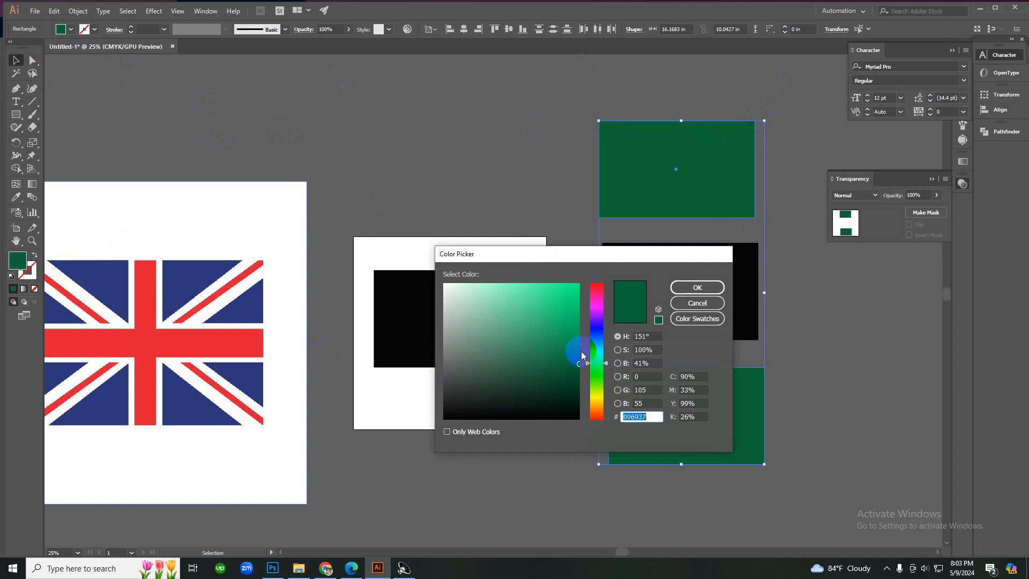
{"action": "left_click_drag", "start_coordinate": [596, 365], "coordinate": [597, 336]}
{"action": "left_click", "coordinate": [694, 302]}
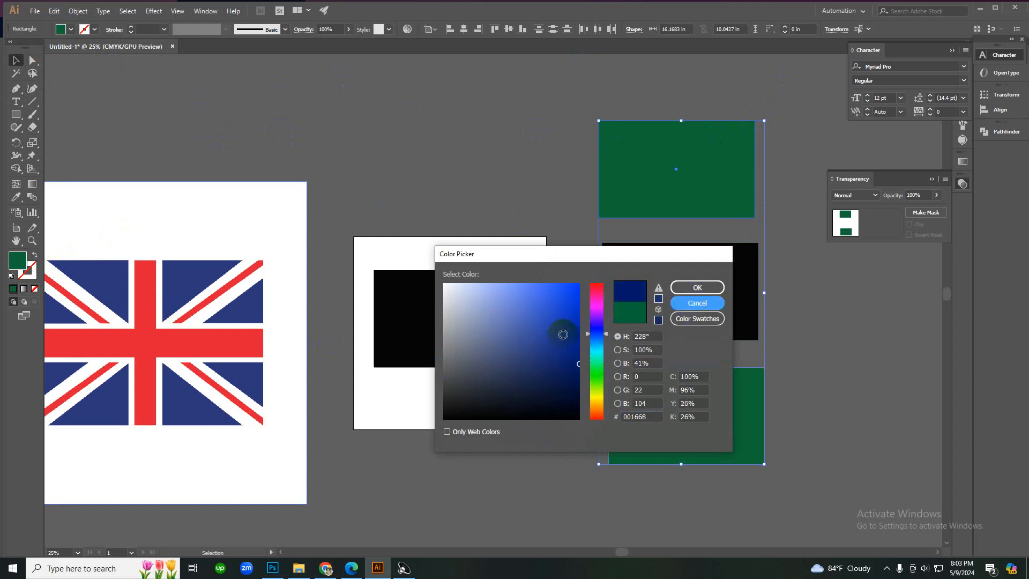
{"action": "left_click", "coordinate": [683, 297]}
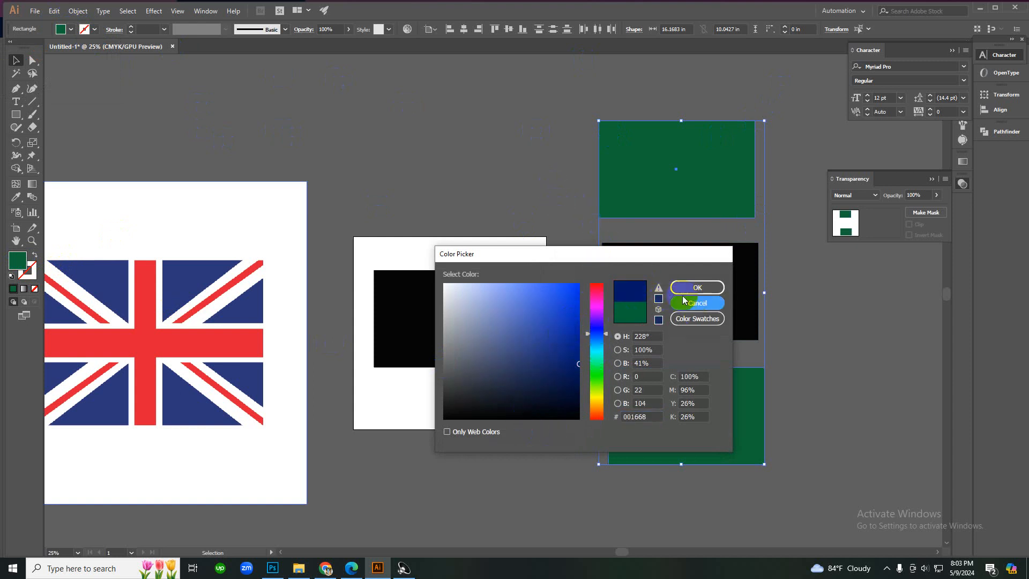
- Duplicate the whole column of three rectangles to form a second column beside it
{"action": "left_click_drag", "start_coordinate": [558, 179], "coordinate": [711, 407]}
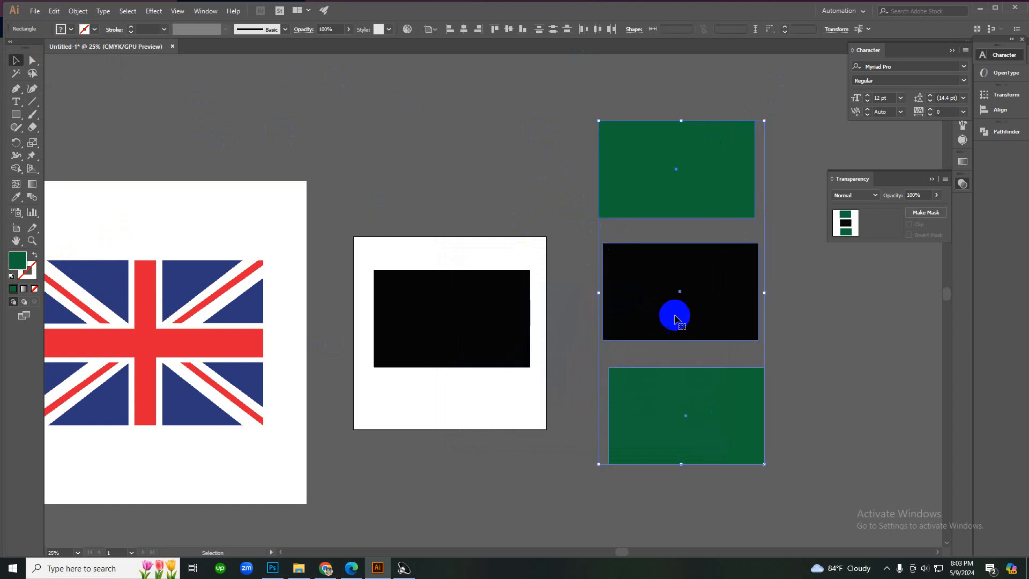
{"action": "left_click", "coordinate": [571, 294]}
{"action": "left_click_drag", "start_coordinate": [553, 117], "coordinate": [787, 481]}
{"action": "left_click_drag", "start_coordinate": [640, 311], "coordinate": [847, 392]}
{"action": "left_click", "coordinate": [536, 210]}
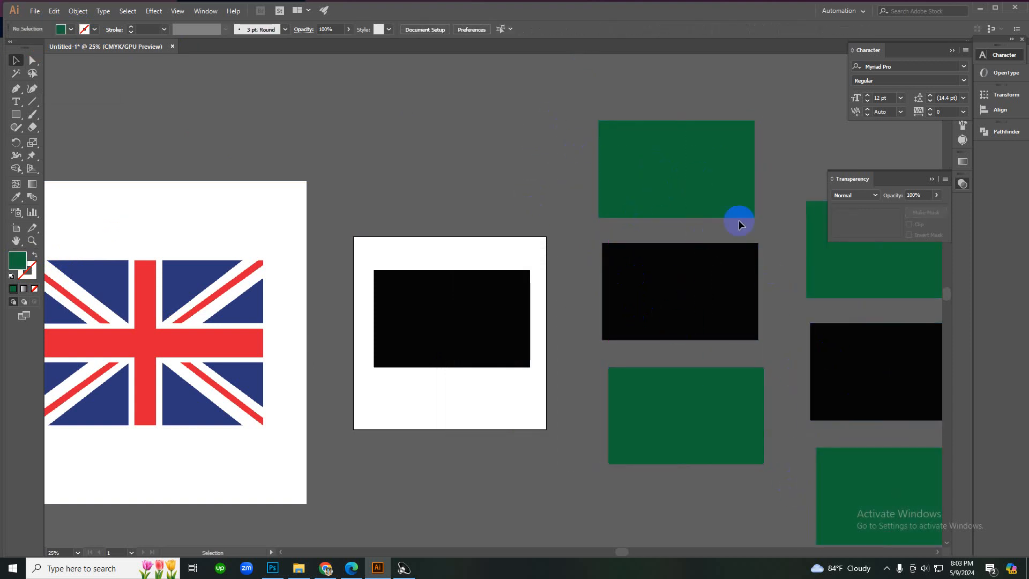
{"action": "left_click", "coordinate": [841, 410]}
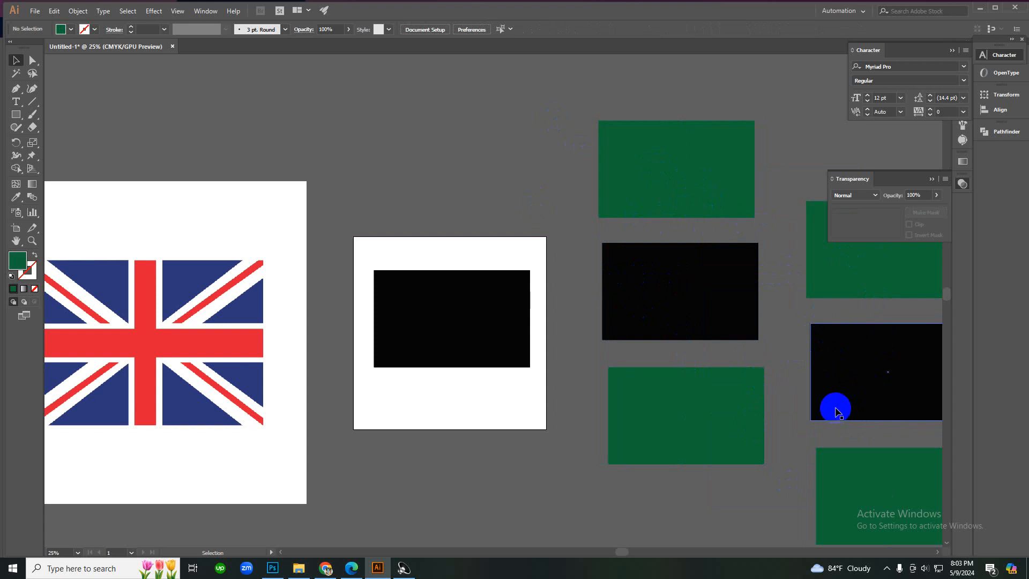
{"action": "left_click", "coordinate": [680, 181]}
{"action": "left_click", "coordinate": [841, 271]}
{"action": "left_click", "coordinate": [846, 471]}
{"action": "left_click", "coordinate": [756, 411]}
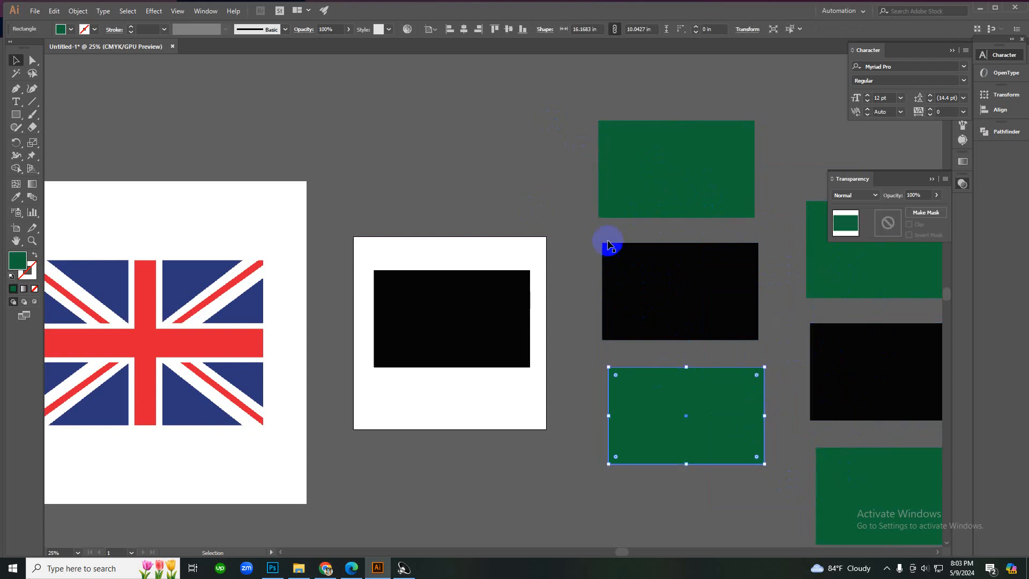
- Select all four green rectangles in the two columns and set their fill to blue 2f2f91
{"action": "left_click", "coordinate": [608, 209]}
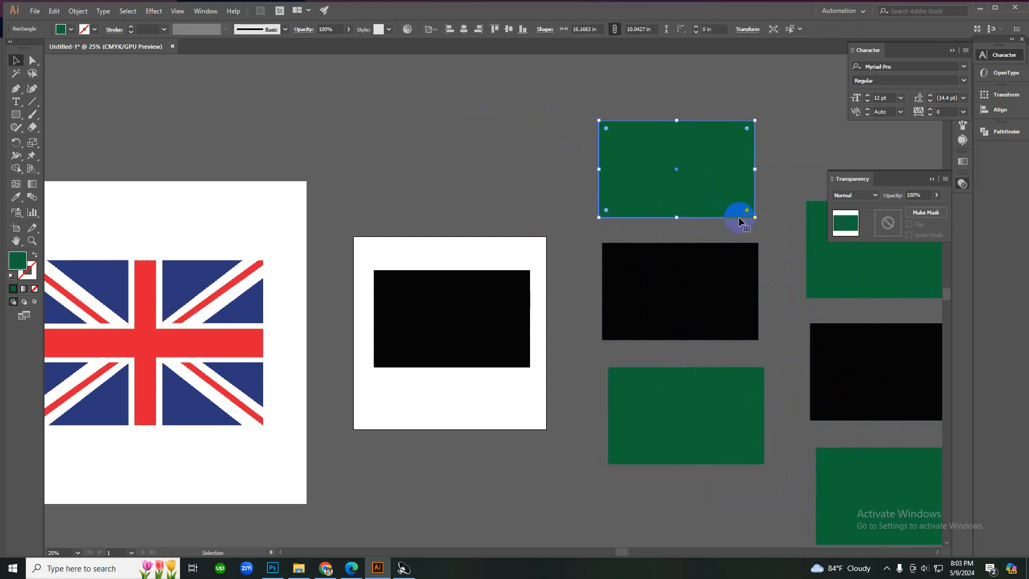
{"action": "left_click", "coordinate": [823, 272], "text": "shift"}
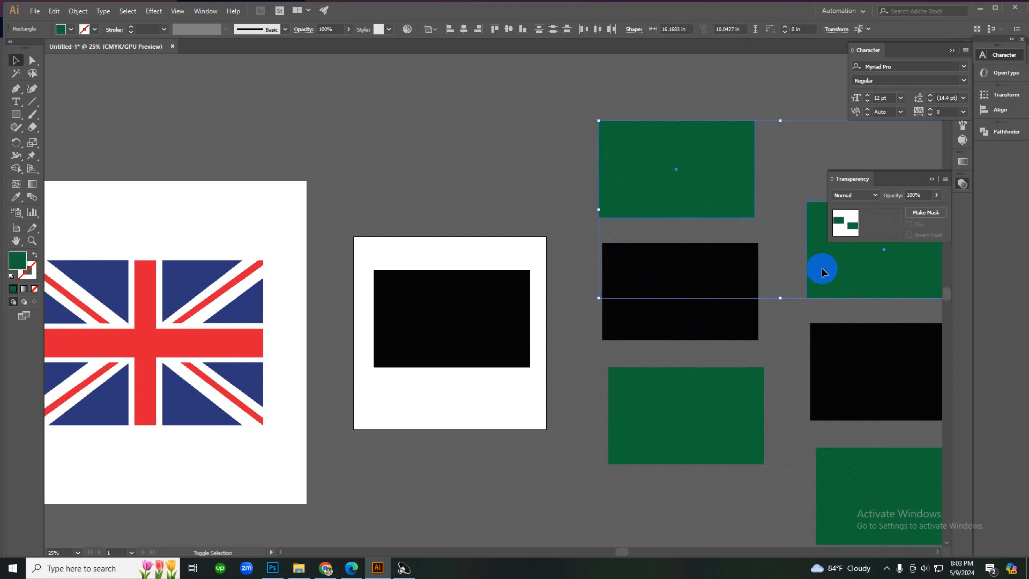
{"action": "left_click", "coordinate": [854, 484], "text": "shift"}
{"action": "left_click", "coordinate": [730, 441], "text": "shift"}
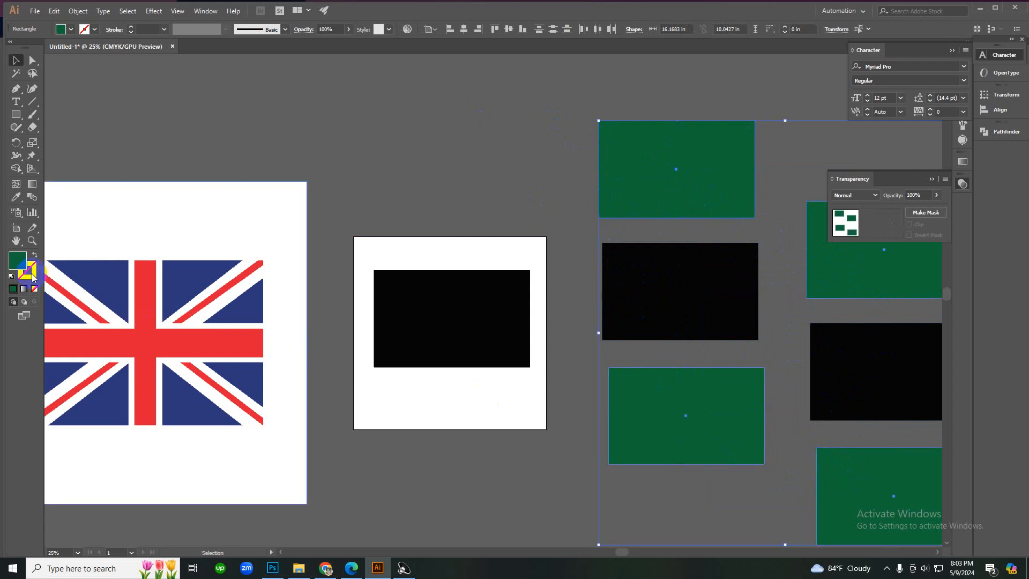
{"action": "double_click", "coordinate": [17, 261]}
{"action": "left_click", "coordinate": [529, 348]}
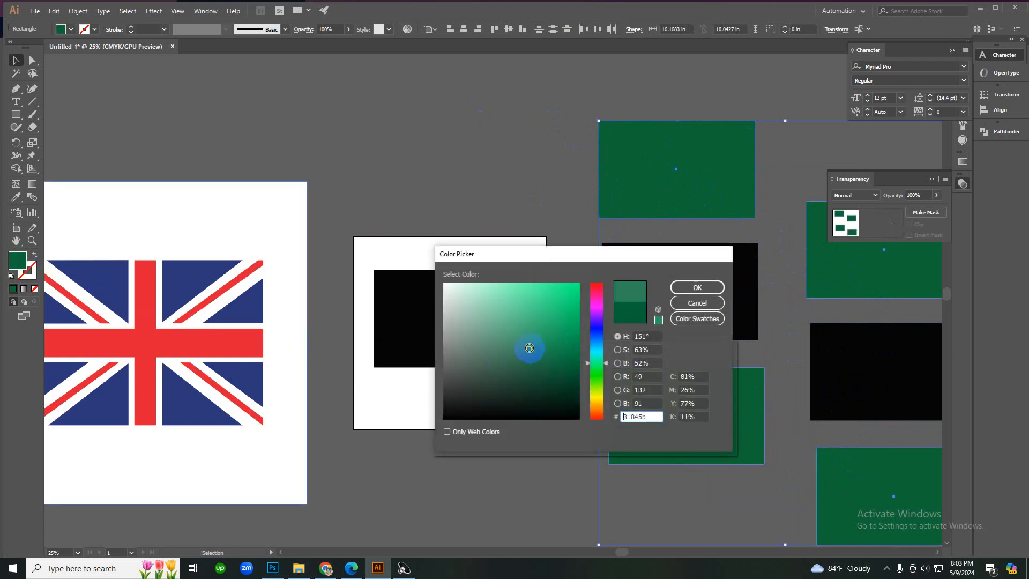
{"action": "left_click", "coordinate": [597, 328]}
{"action": "left_click", "coordinate": [536, 342]}
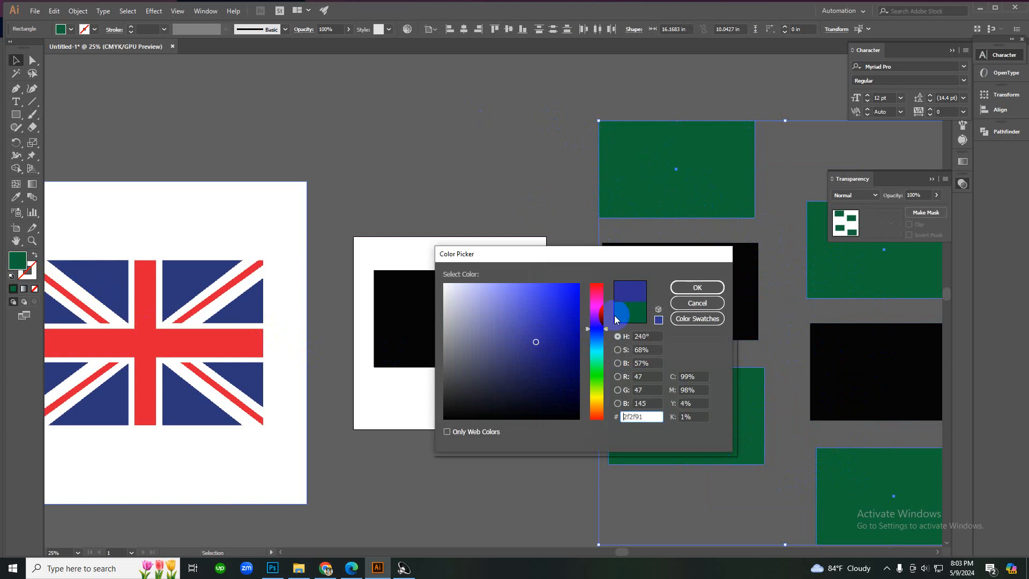
{"action": "left_click", "coordinate": [700, 288]}
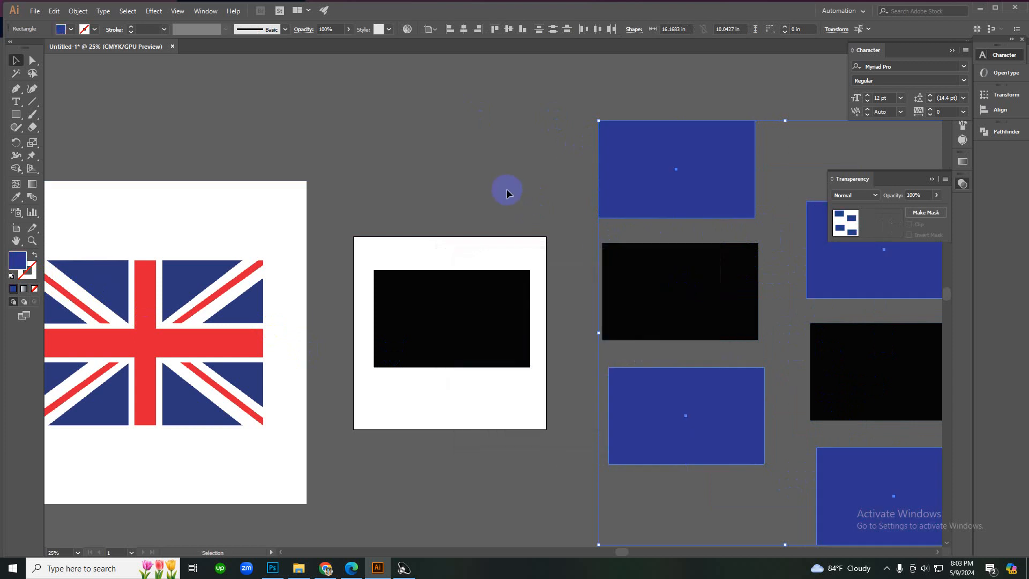
- Sample the flag's dark blue with the Eyedropper as the fill of the four selected rectangles
{"action": "key", "text": "i"}
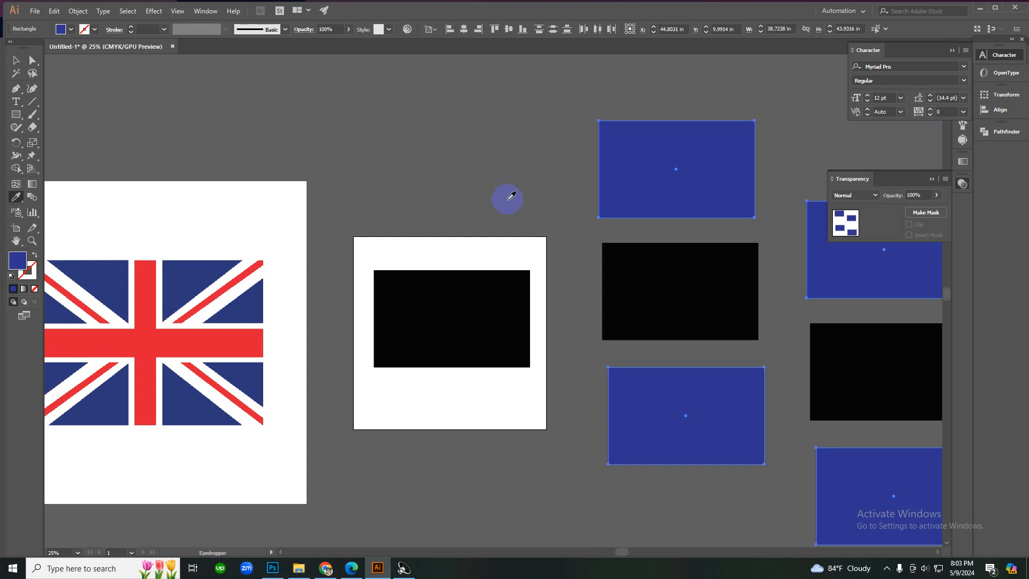
{"action": "left_click", "coordinate": [239, 310]}
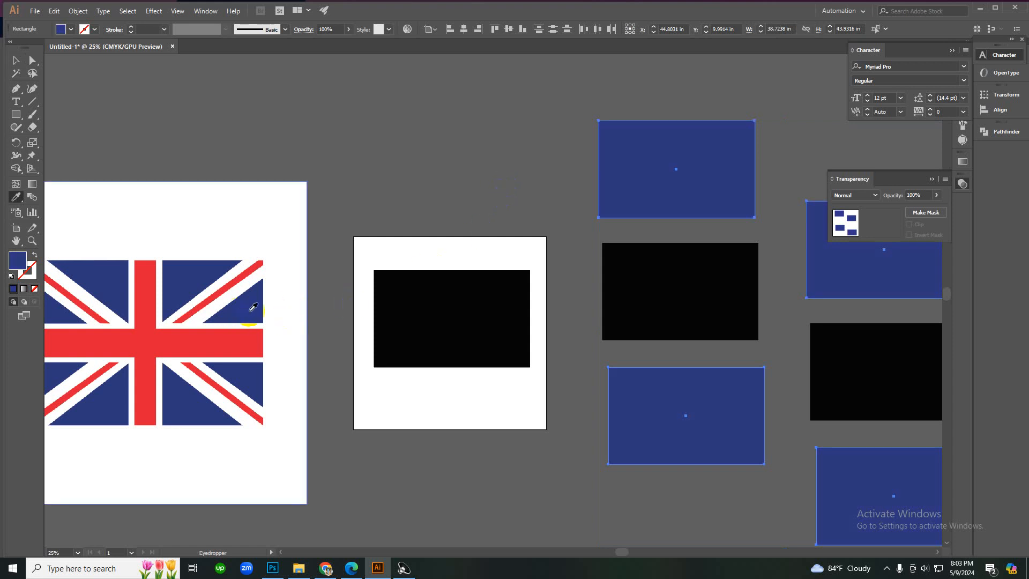
{"action": "key", "text": "v"}
- Delete all six rectangle copies outside the artboard
{"action": "left_click_drag", "start_coordinate": [592, 143], "coordinate": [745, 381]}
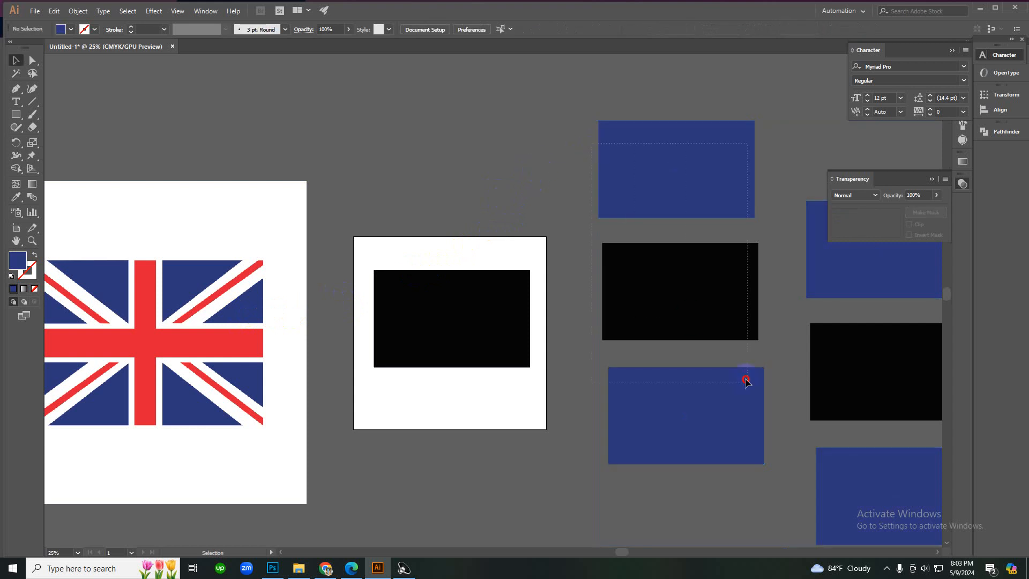
{"action": "left_click_drag", "start_coordinate": [886, 537], "coordinate": [886, 539]}
{"action": "key", "text": "Delete"}
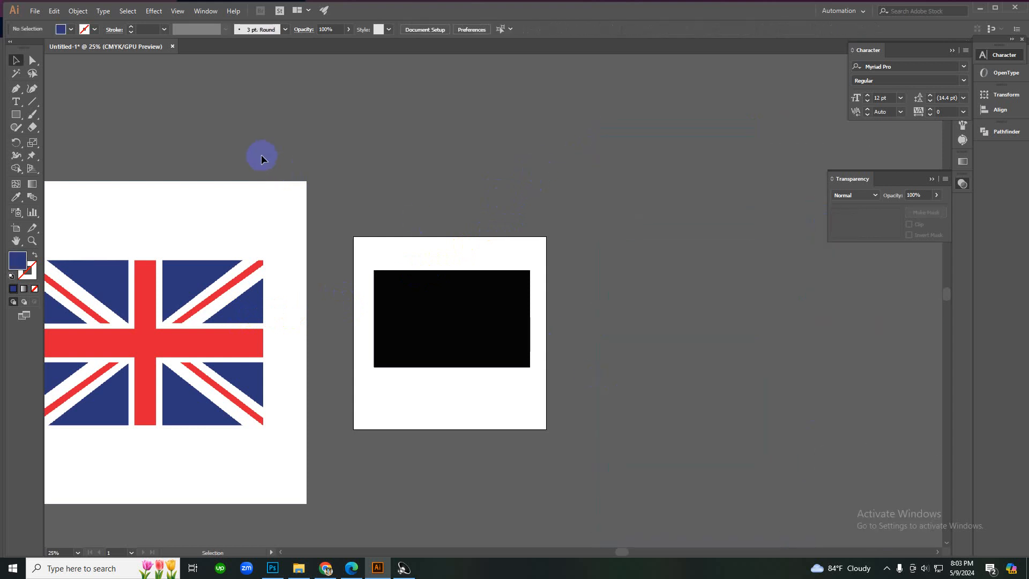
{"action": "key", "text": "i"}
{"action": "left_click", "coordinate": [23, 197]}
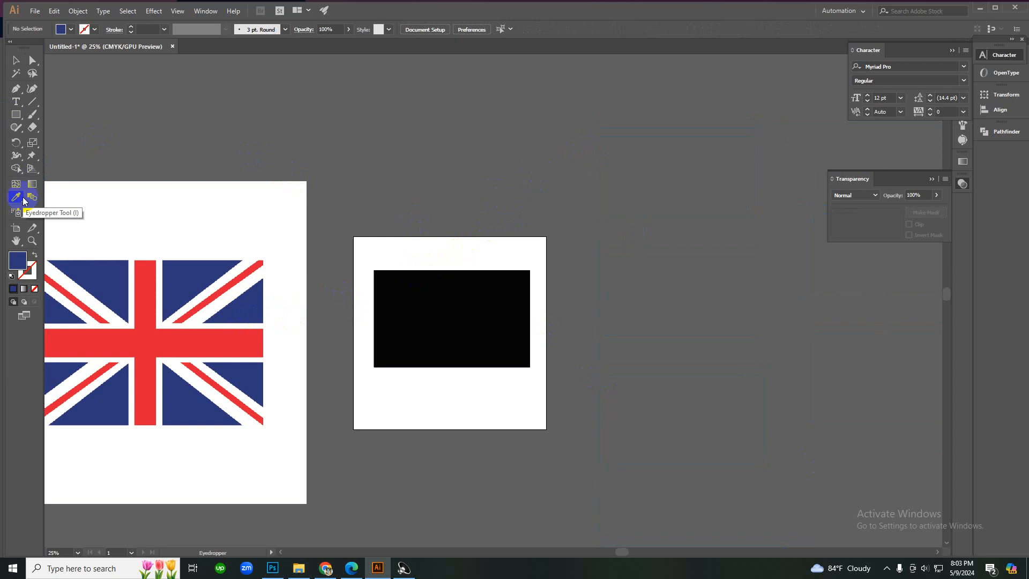
{"action": "key", "text": "v"}
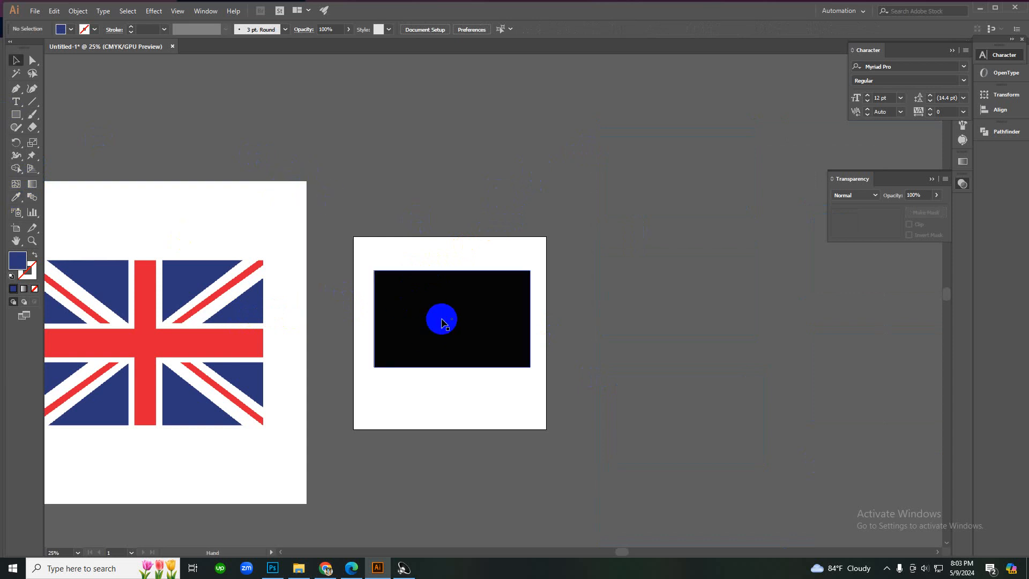
- Center the black rectangle horizontally and vertically on its artboard
{"action": "left_click", "coordinate": [442, 322]}
{"action": "key", "text": "ctrl+plus"}
{"action": "key", "text": "ctrl+plus"}
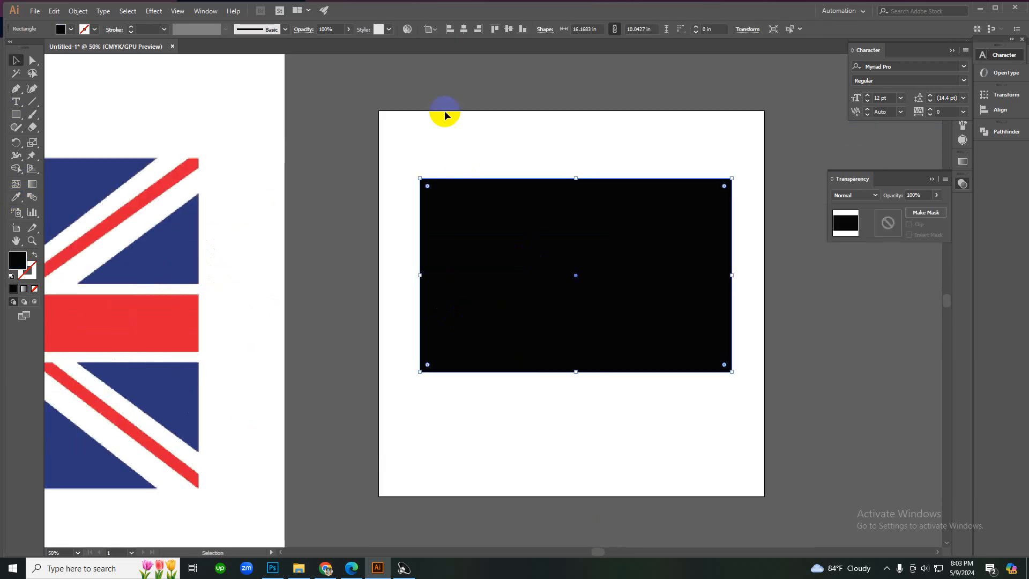
{"action": "left_click", "coordinate": [462, 29]}
{"action": "left_click", "coordinate": [509, 29]}
- Fill the centered rectangle with the reference flag's dark blue using the Eyedropper, and deselect it
{"action": "left_click_drag", "start_coordinate": [501, 166], "coordinate": [572, 279]}
{"action": "key", "text": "i"}
{"action": "left_click", "coordinate": [133, 268]}
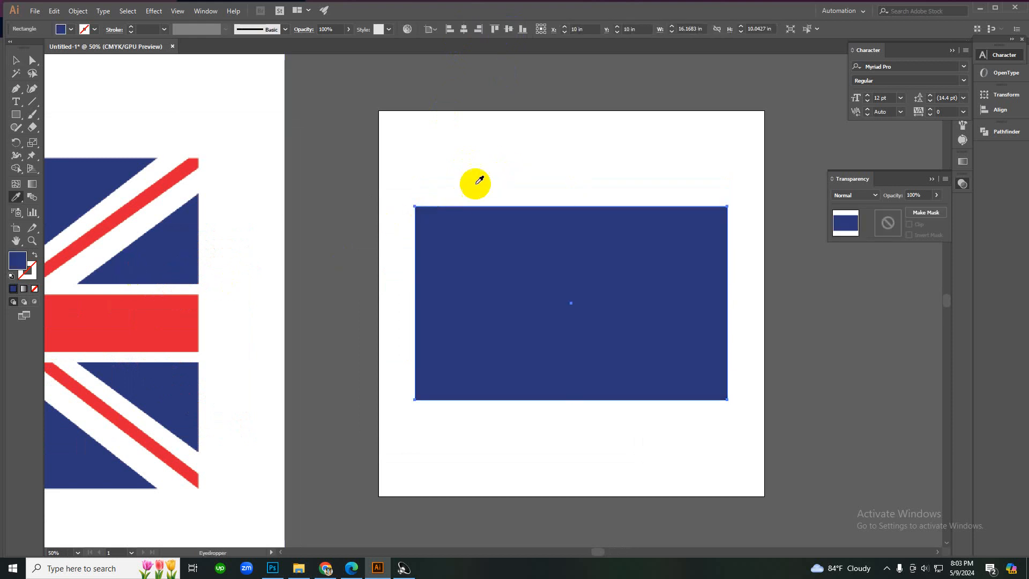
{"action": "key", "text": "v"}
{"action": "left_click", "coordinate": [480, 165]}
{"action": "left_click", "coordinate": [520, 355], "text": "ctrl+alt"}
{"action": "left_click", "coordinate": [520, 354], "text": "ctrl+alt"}
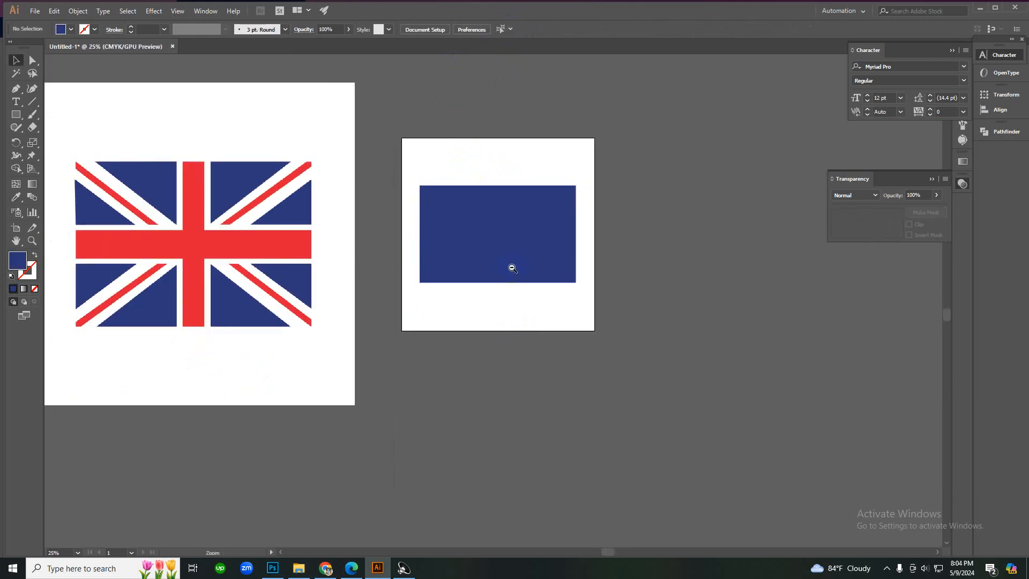
{"action": "left_click", "coordinate": [495, 250], "text": "ctrl"}
{"action": "left_click", "coordinate": [482, 284], "text": "ctrl+alt"}
{"action": "left_click", "coordinate": [493, 316], "text": "ctrl"}
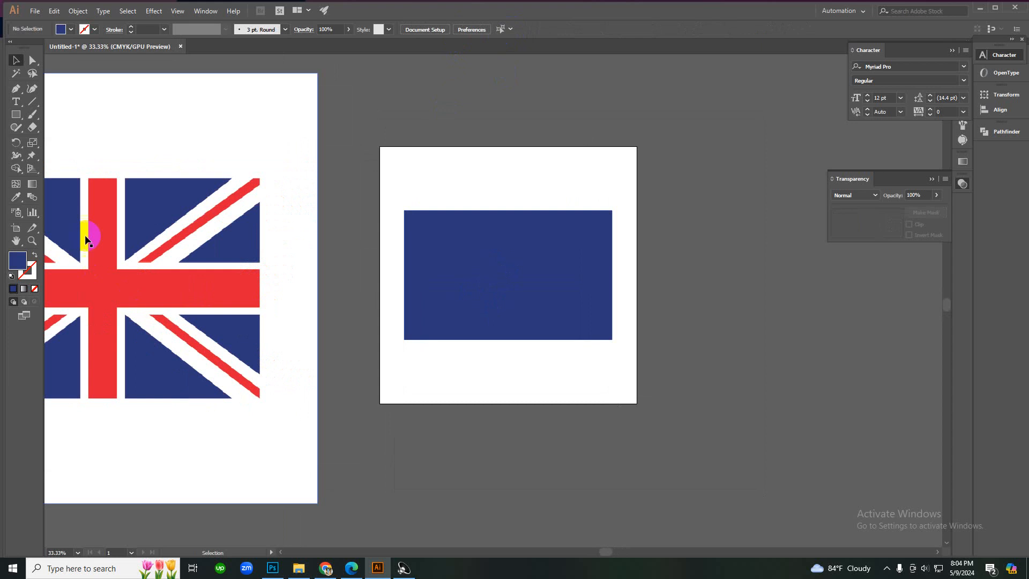
{"action": "left_click", "coordinate": [428, 342], "text": "ctrl+alt"}
{"action": "left_click", "coordinate": [427, 284], "text": "ctrl"}
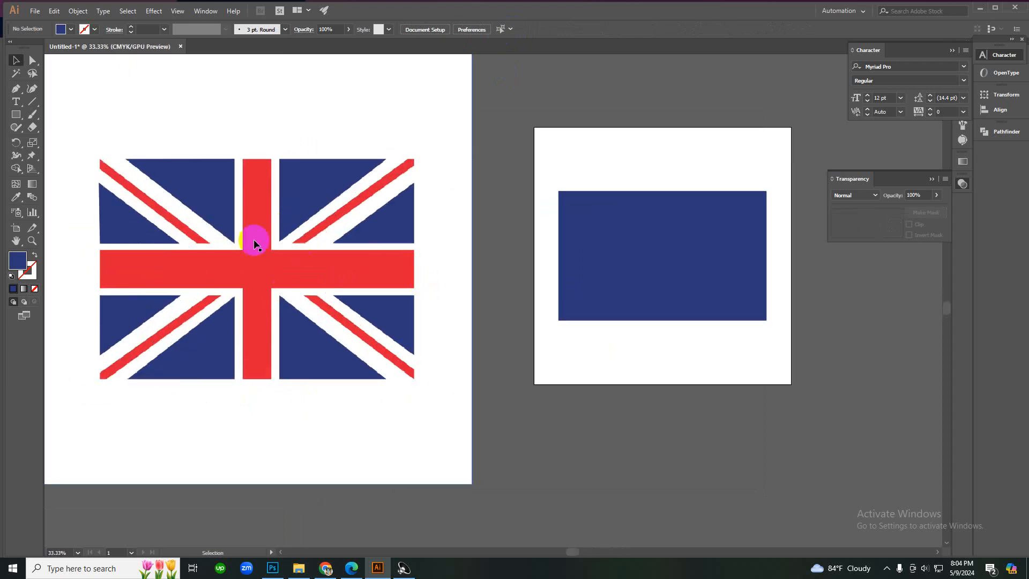
{"action": "left_click", "coordinate": [600, 266]}
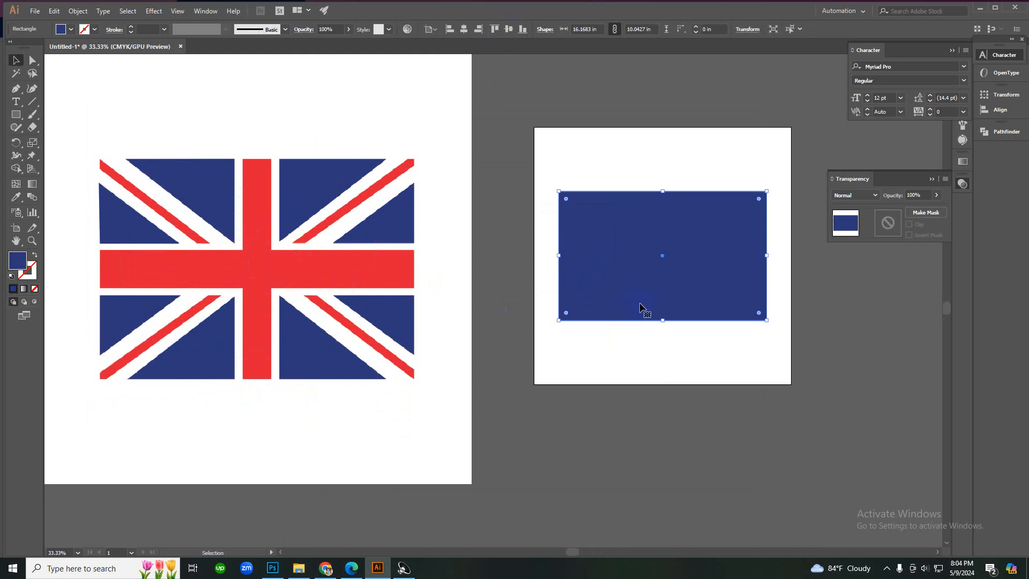
{"action": "left_click", "coordinate": [662, 364]}
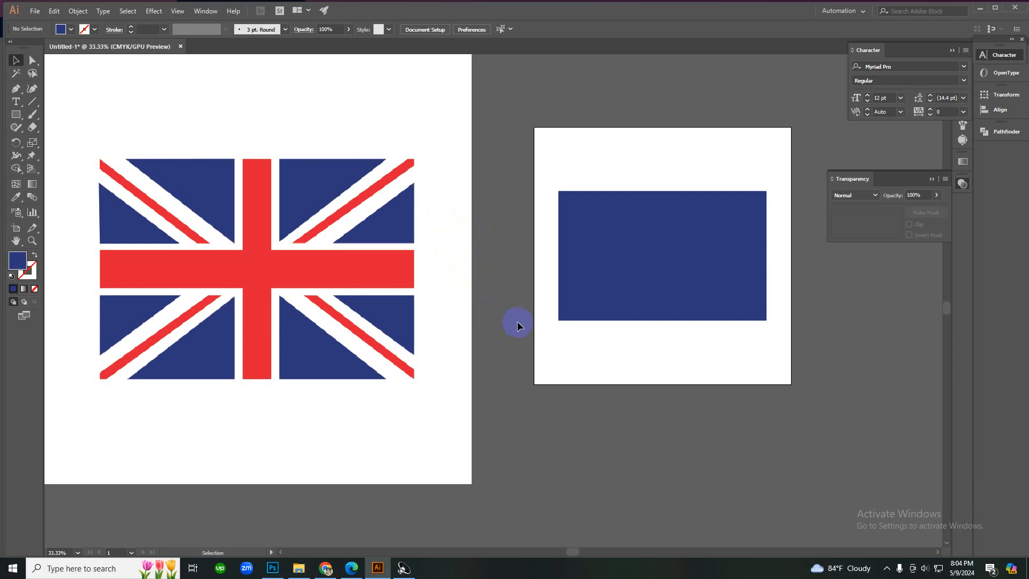
- Draw a horizontal bar about 16.17 in wide below the blue rectangle and stretch its height to about 1.96 in
{"action": "key", "text": "m"}
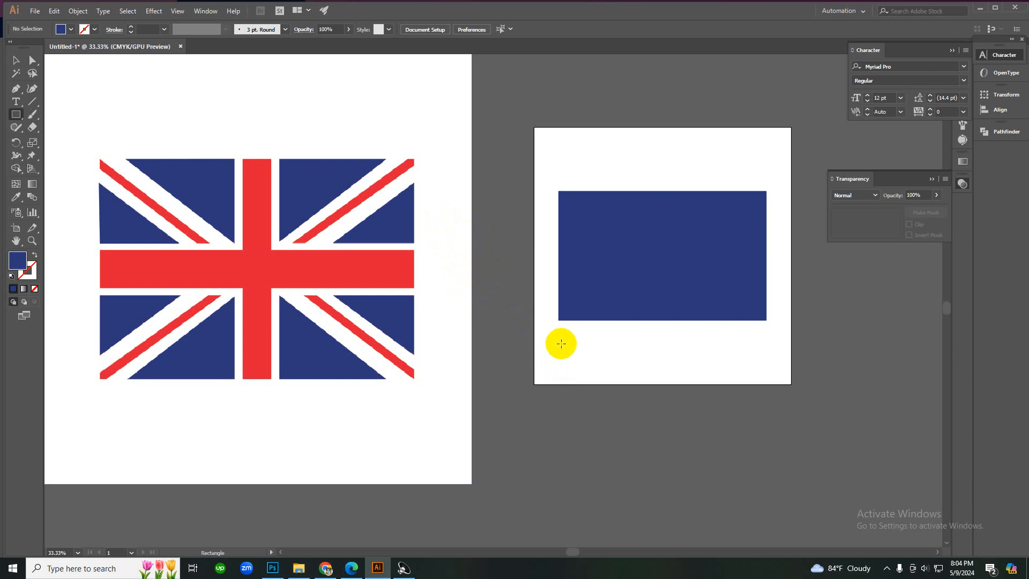
{"action": "left_click_drag", "start_coordinate": [558, 341], "coordinate": [766, 361]}
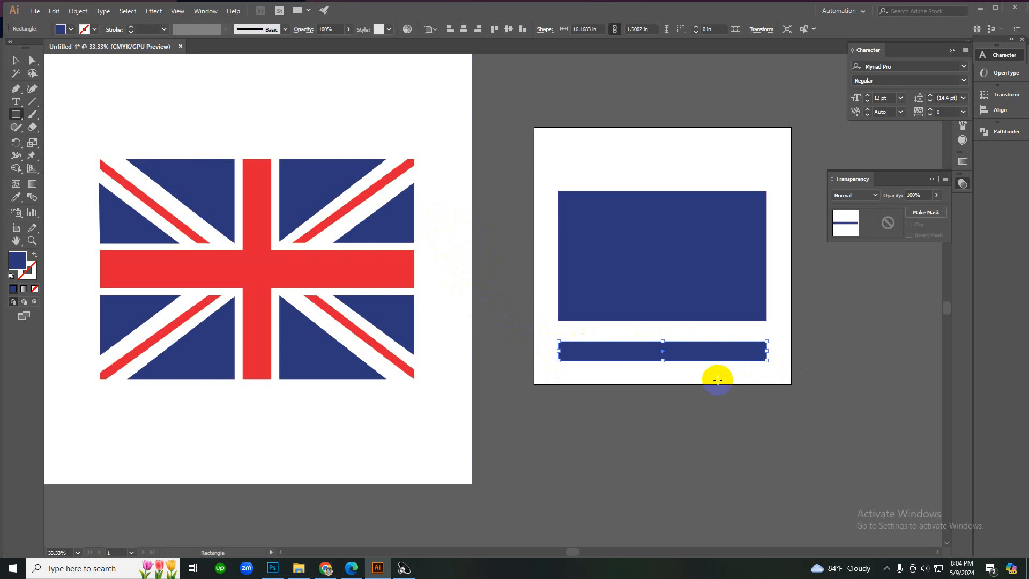
{"action": "key", "text": "v"}
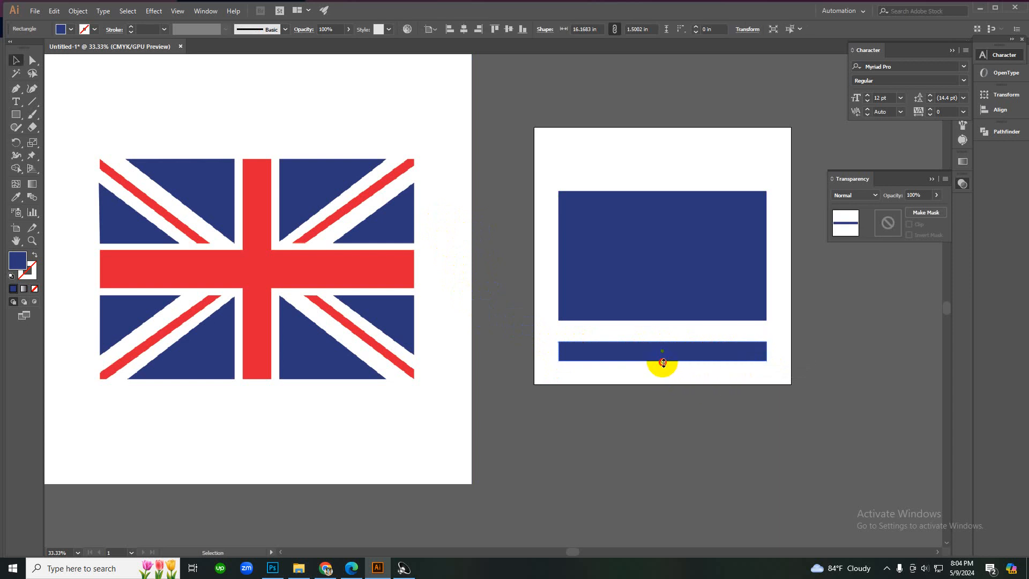
{"action": "left_click_drag", "start_coordinate": [663, 360], "coordinate": [662, 367]}
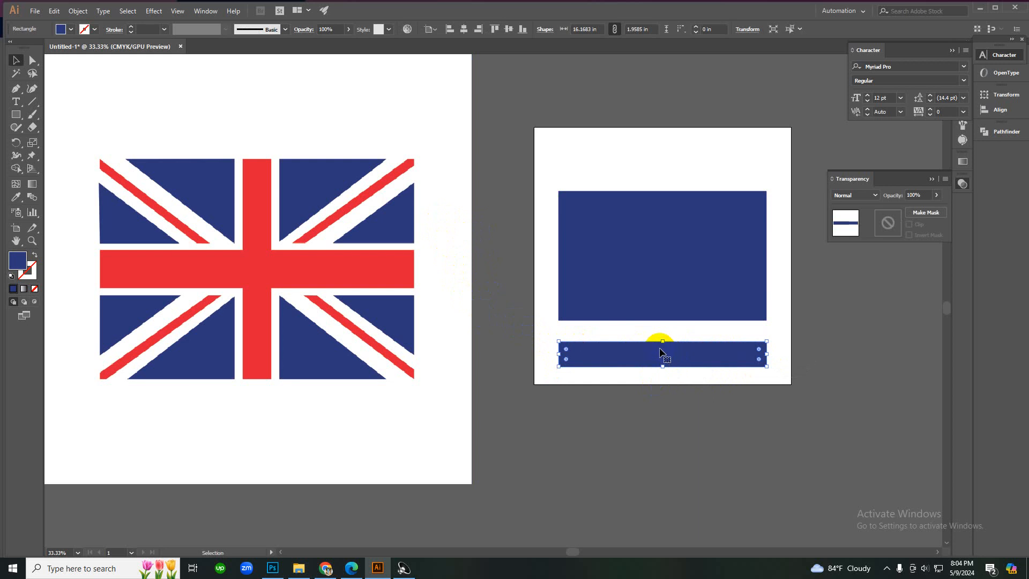
- Fill the horizontal bar with the reference flag's red using the Eyedropper, and deselect it
{"action": "key", "text": "i"}
{"action": "left_click", "coordinate": [299, 271]}
{"action": "key", "text": "v"}
{"action": "left_click", "coordinate": [522, 406]}
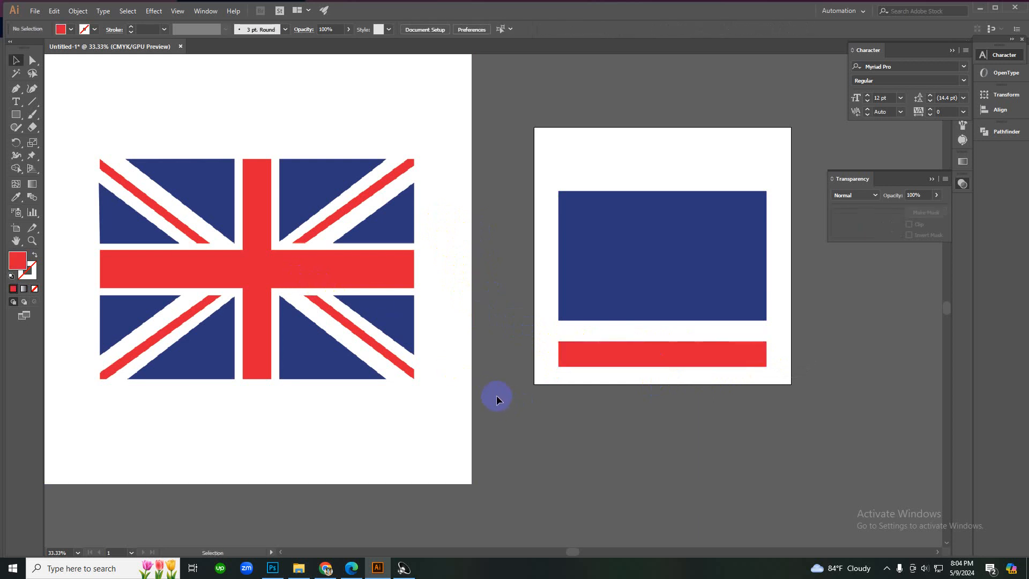
- Rotate the red bar by a quarter turn so it stands vertically, and deselect it
{"action": "left_click", "coordinate": [659, 359]}
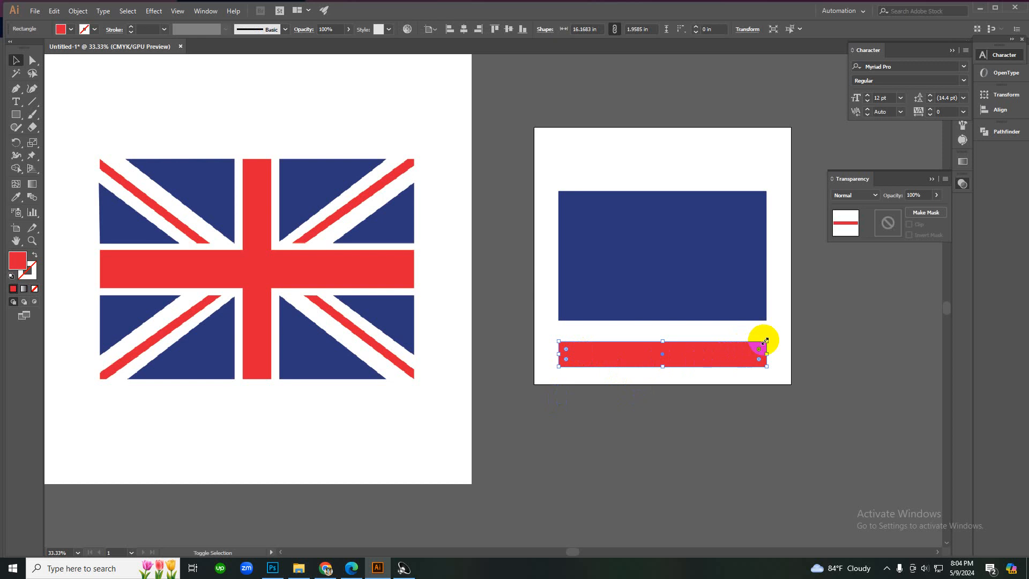
{"action": "left_click_drag", "start_coordinate": [770, 335], "coordinate": [702, 448]}
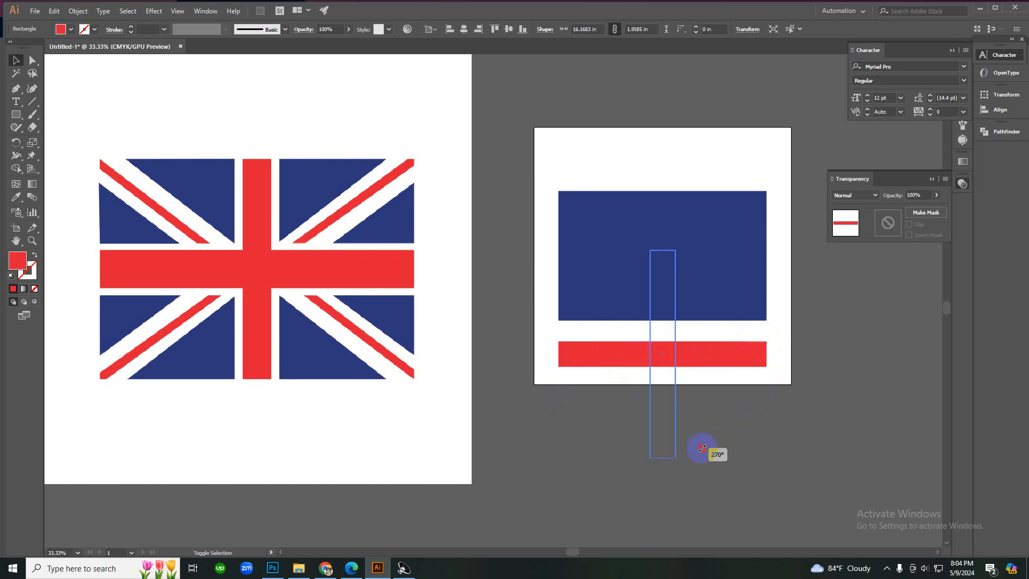
{"action": "left_click_drag", "start_coordinate": [702, 448], "coordinate": [677, 405]}
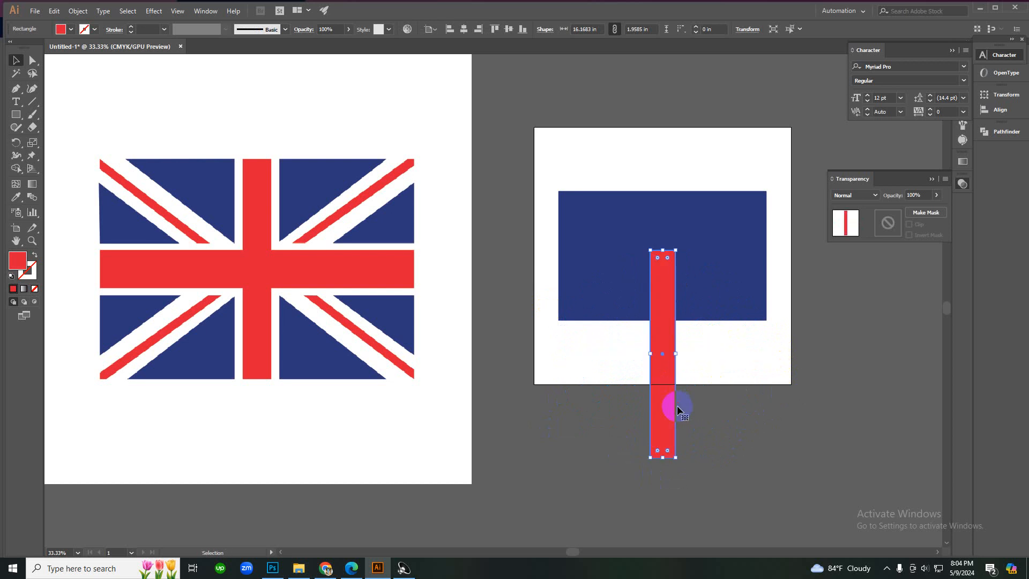
{"action": "left_click", "coordinate": [609, 138]}
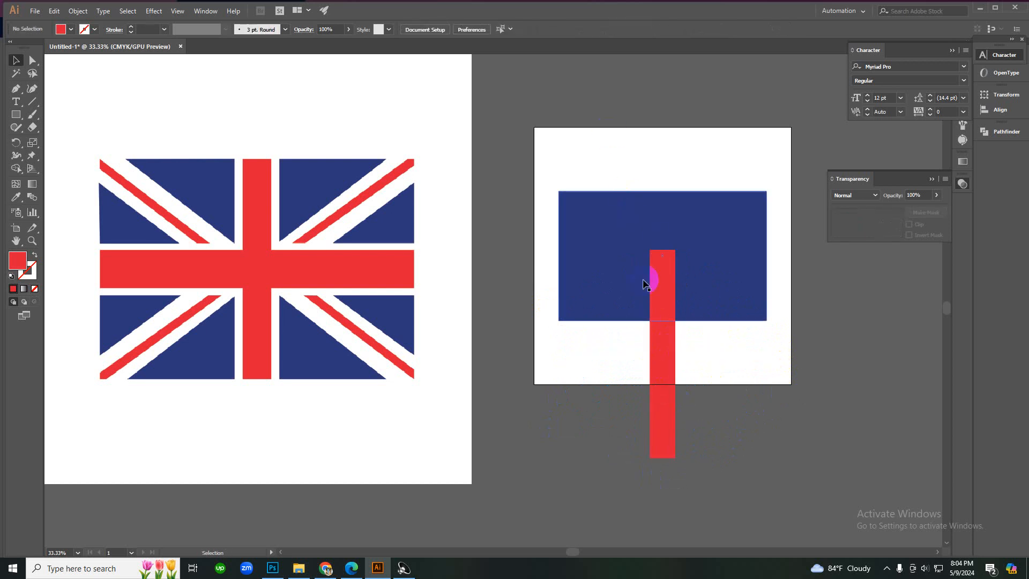
- Move the vertical red bar up over the middle of the blue rectangle, overhanging its upper and lower edges
{"action": "left_click_drag", "start_coordinate": [662, 319], "coordinate": [658, 214]}
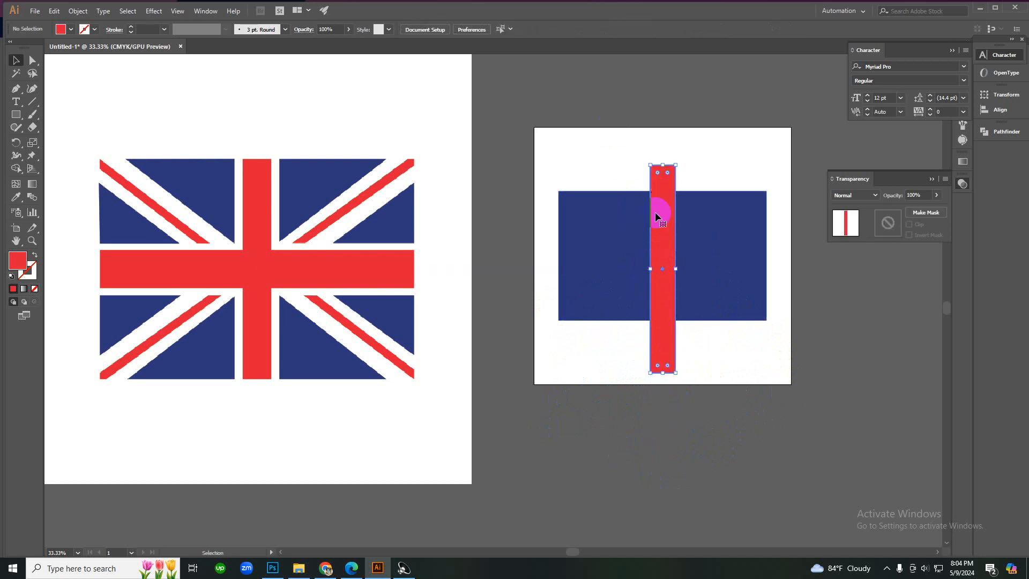
{"action": "left_click", "coordinate": [607, 150]}
{"action": "left_click_drag", "start_coordinate": [667, 269], "coordinate": [668, 261]}
{"action": "left_click", "coordinate": [614, 165]}
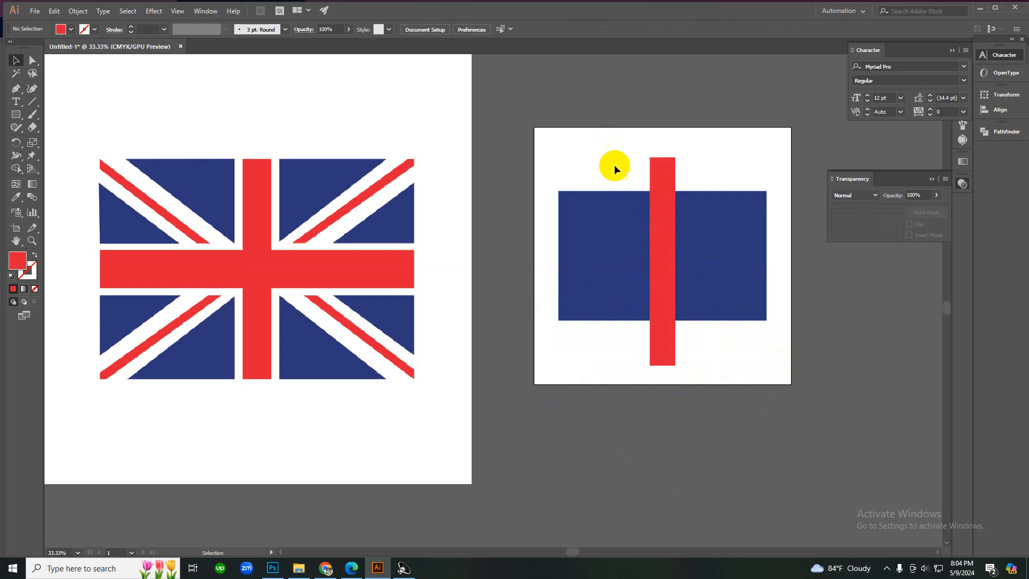
- Duplicate the vertical red bar in place as a horizontal crossbar, rotated a quarter turn and widened to about 20.66 in
{"action": "left_click_drag", "start_coordinate": [691, 176], "coordinate": [691, 175]}
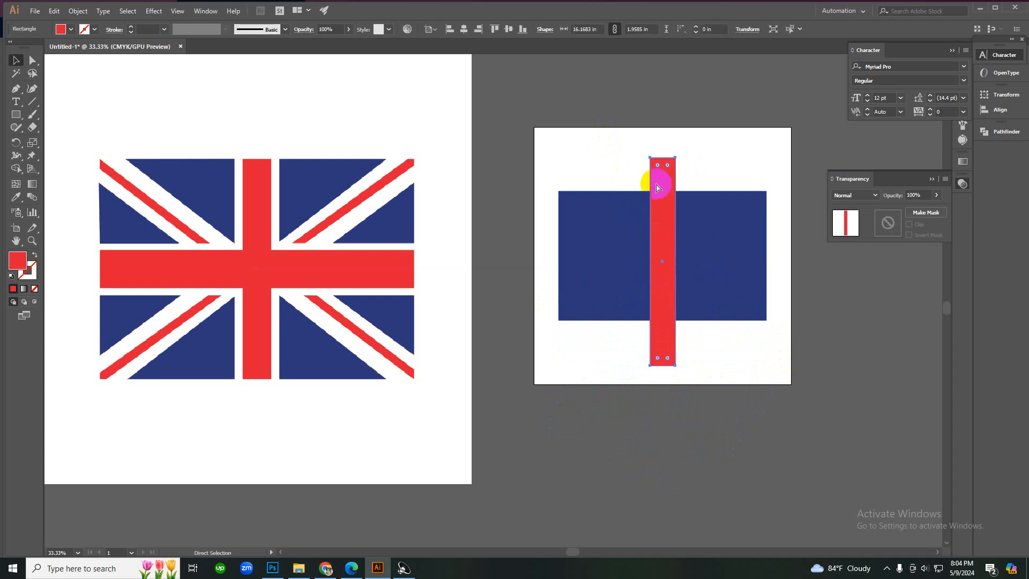
{"action": "key", "text": "v"}
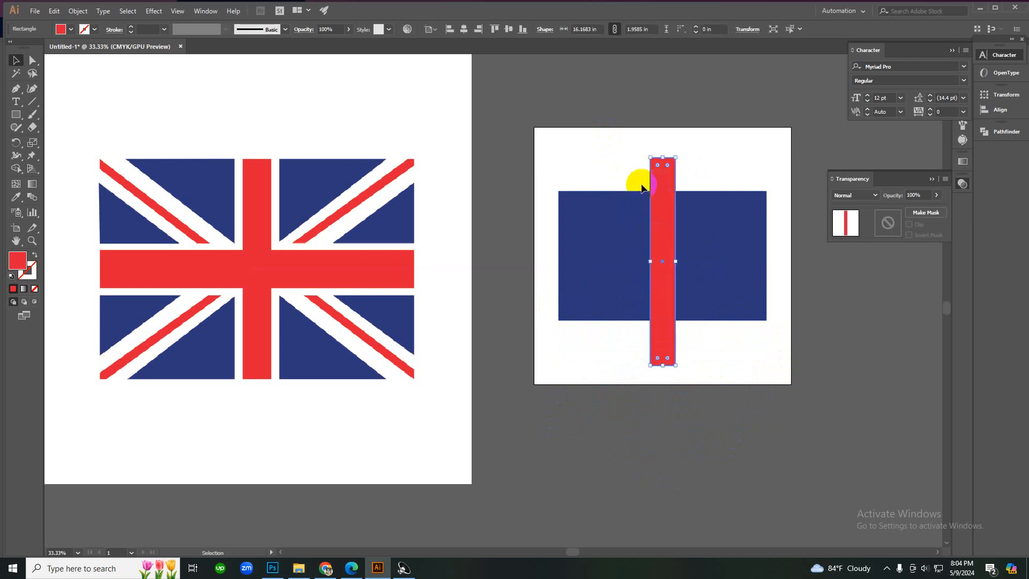
{"action": "key", "text": "a"}
{"action": "key", "text": "v"}
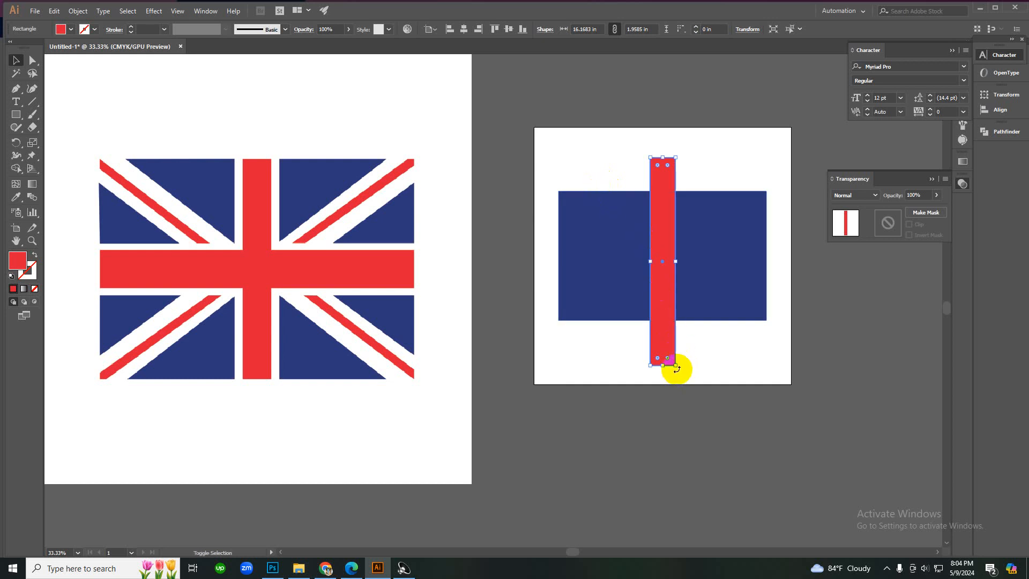
{"action": "left_click_drag", "start_coordinate": [673, 368], "coordinate": [795, 262]}
{"action": "left_click", "coordinate": [775, 324]}
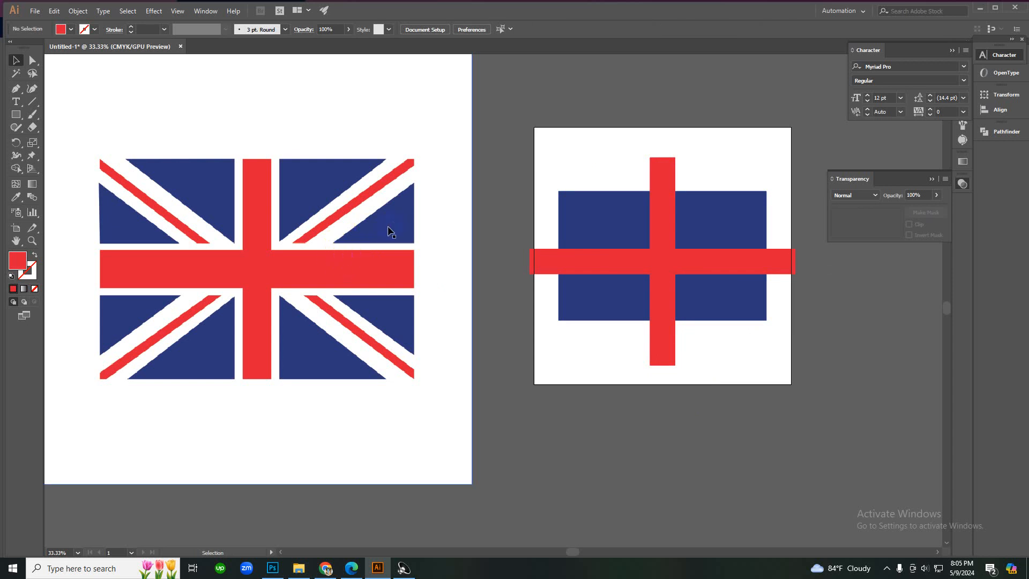
{"action": "left_click", "coordinate": [626, 274]}
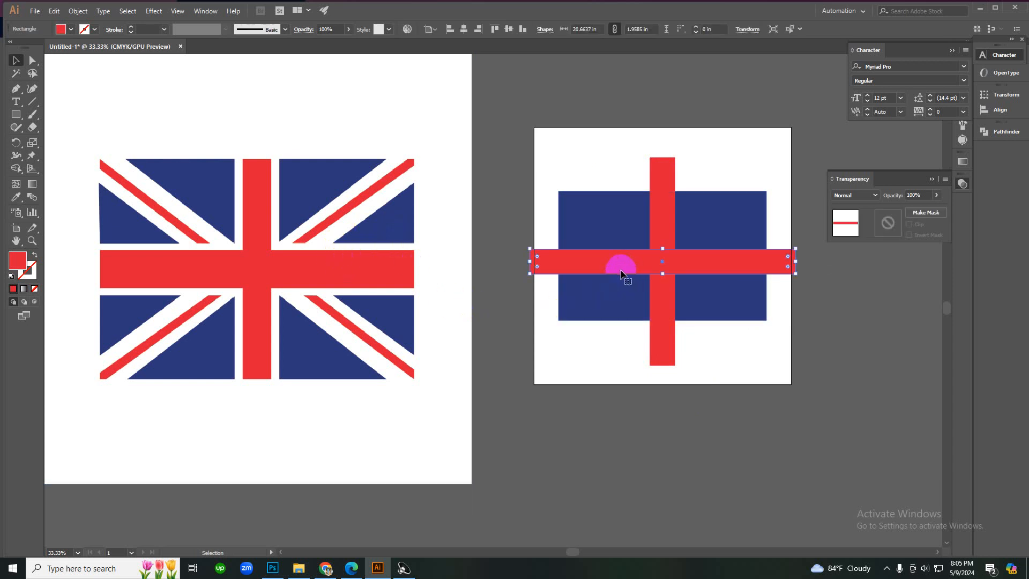
{"action": "key", "text": "a"}
{"action": "left_click_drag", "start_coordinate": [663, 277], "coordinate": [659, 280]}
{"action": "right_click", "coordinate": [657, 280]}
{"action": "left_click", "coordinate": [664, 288]}
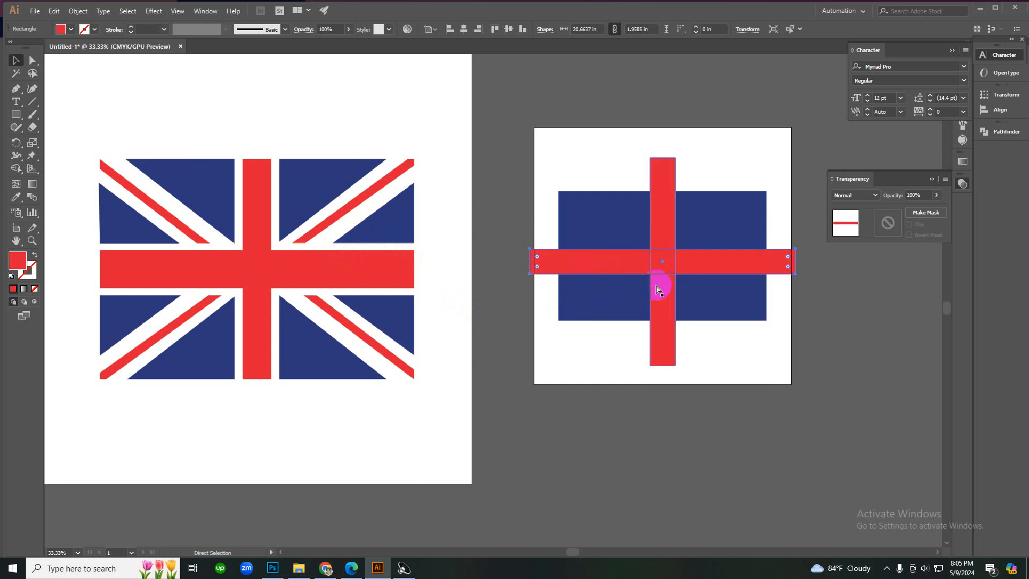
{"action": "right_click", "coordinate": [711, 263]}
{"action": "left_click", "coordinate": [727, 283]}
{"action": "left_click", "coordinate": [704, 310]}
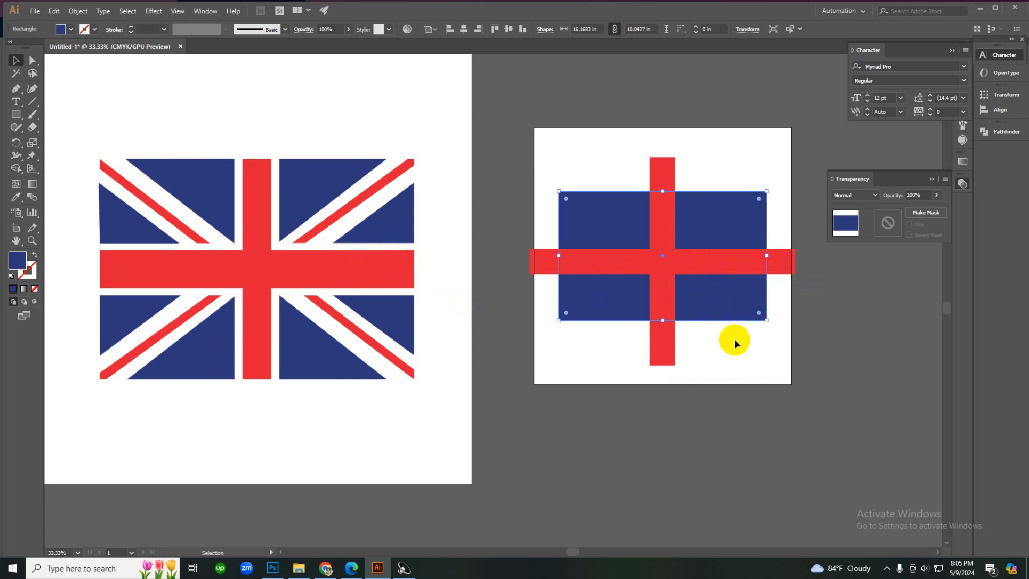
{"action": "left_click", "coordinate": [735, 340]}
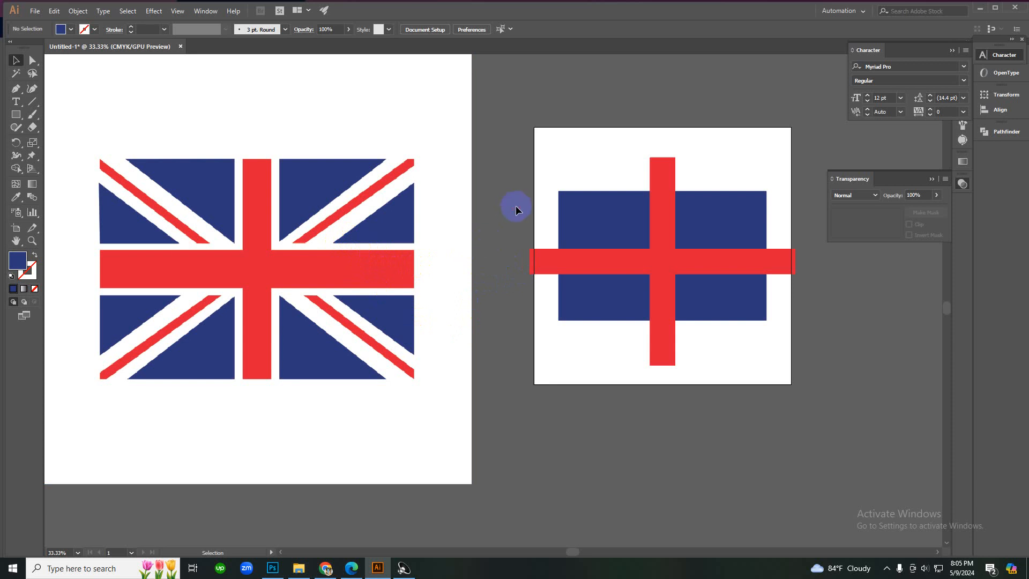
- Duplicate the horizontal red bar behind itself and increase the copy's height symmetrically to about 3.02 in
{"action": "left_click", "coordinate": [558, 249]}
{"action": "key", "text": "a"}
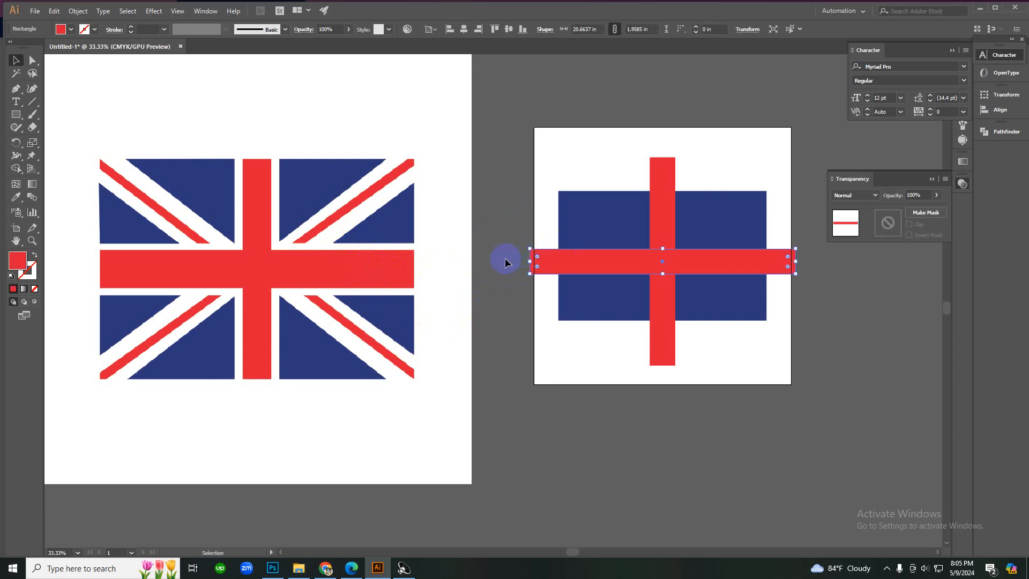
{"action": "key", "text": "ctrl"}
{"action": "left_click_drag", "start_coordinate": [663, 276], "coordinate": [663, 281]}
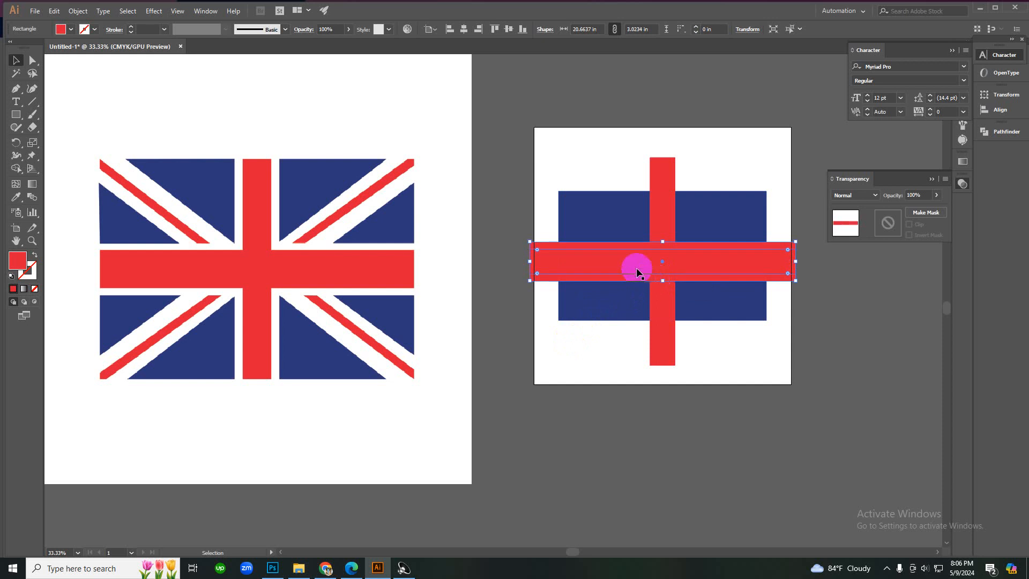
- Fill the taller horizontal bar behind the red one with white using the Eyedropper, and deselect it
{"action": "key", "text": "i"}
{"action": "left_click", "coordinate": [435, 280]}
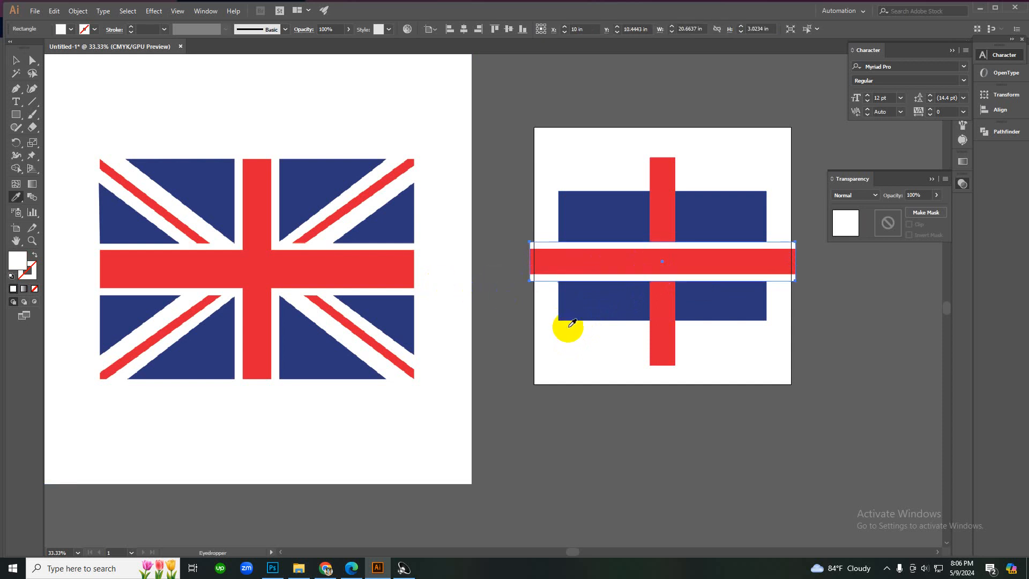
{"action": "key", "text": "v"}
{"action": "left_click", "coordinate": [590, 345]}
{"action": "left_click", "coordinate": [662, 323]}
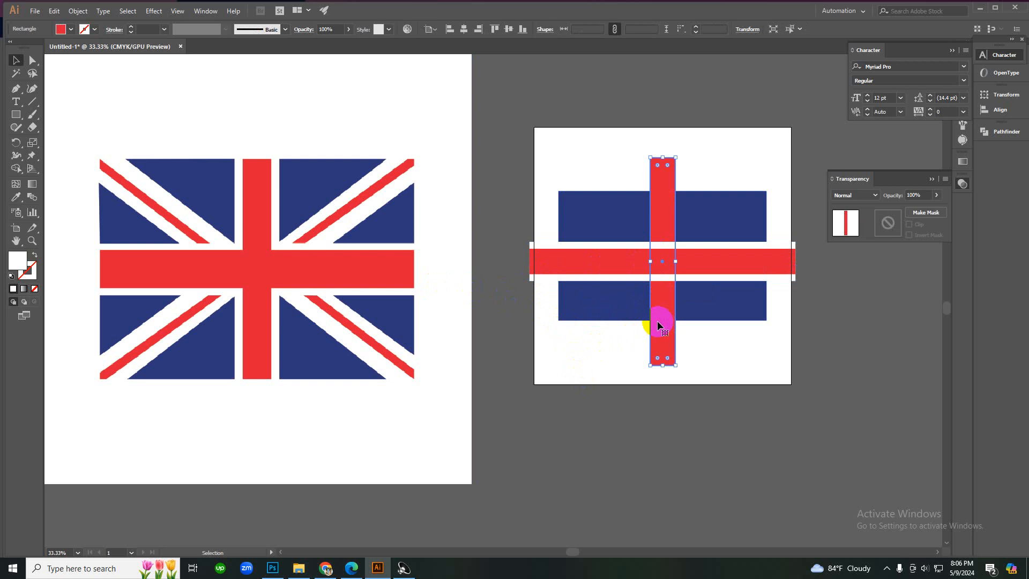
{"action": "left_click", "coordinate": [570, 343]}
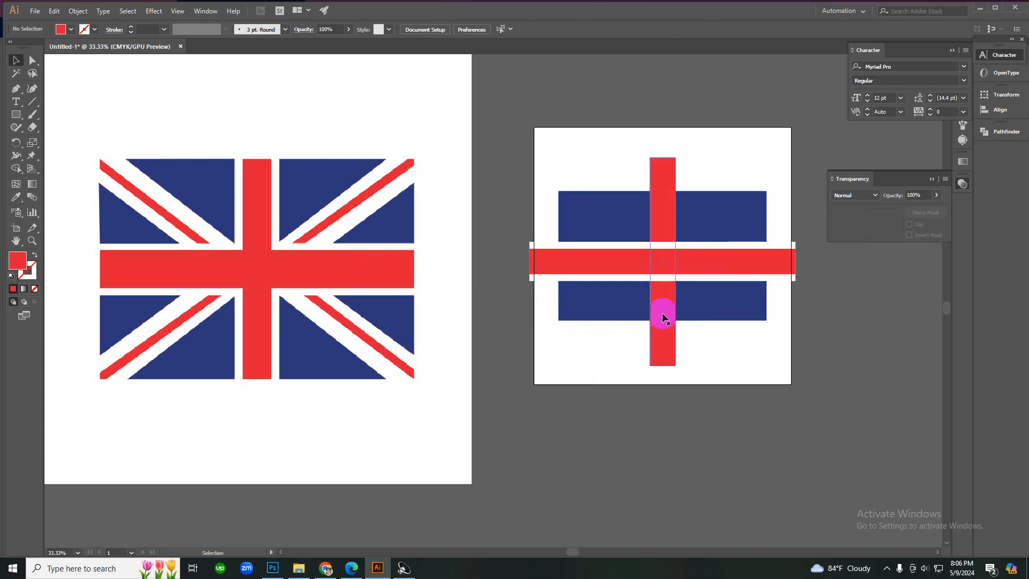
{"action": "left_click", "coordinate": [708, 246]}
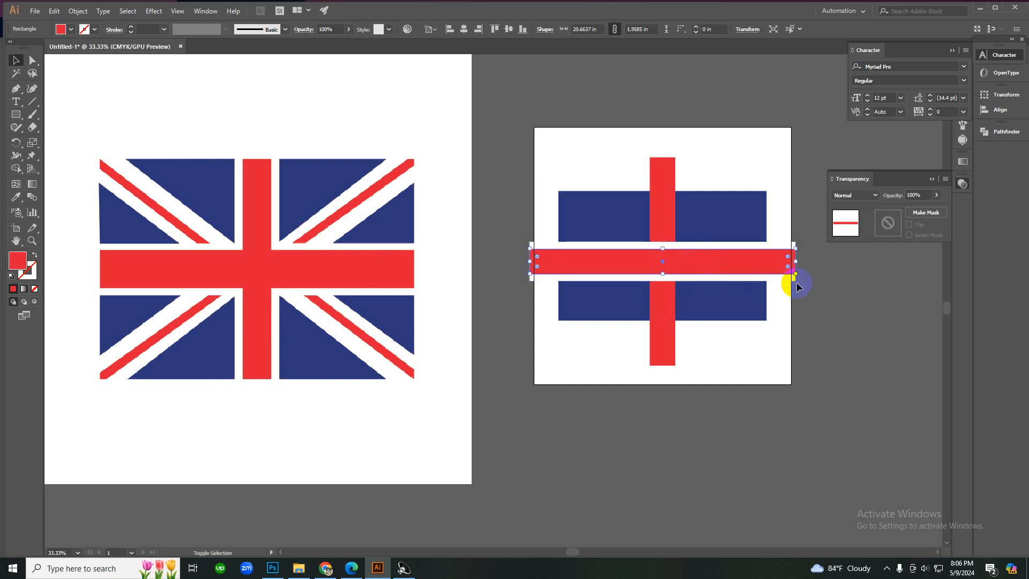
{"action": "left_click_drag", "start_coordinate": [799, 284], "coordinate": [676, 366]}
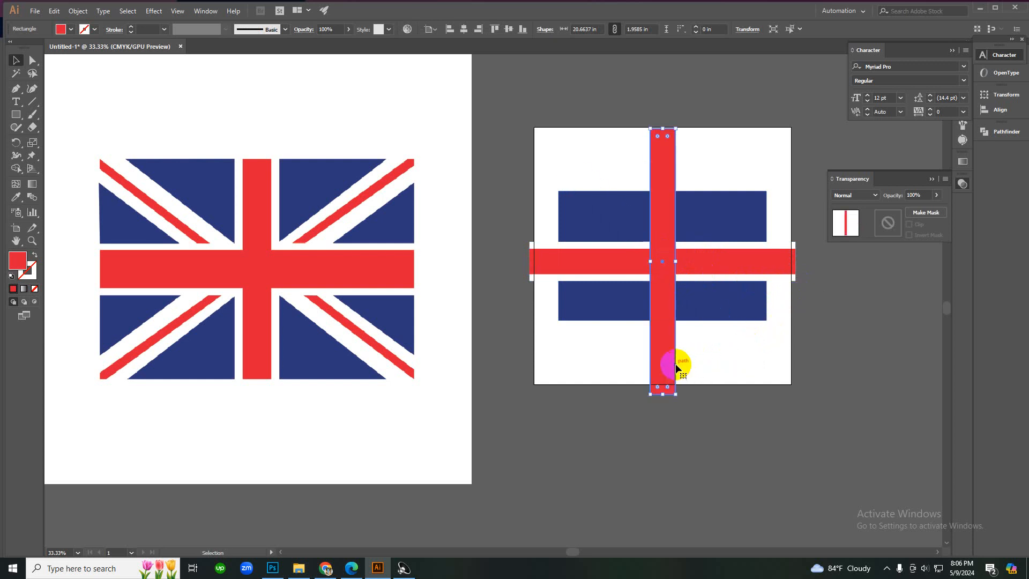
{"action": "right_click", "coordinate": [744, 322]}
{"action": "left_click", "coordinate": [761, 328]}
{"action": "left_click", "coordinate": [797, 263]}
- Duplicate the white horizontal bar in place and rotate the copy by a quarter turn to vertical
{"action": "left_click", "coordinate": [781, 245]}
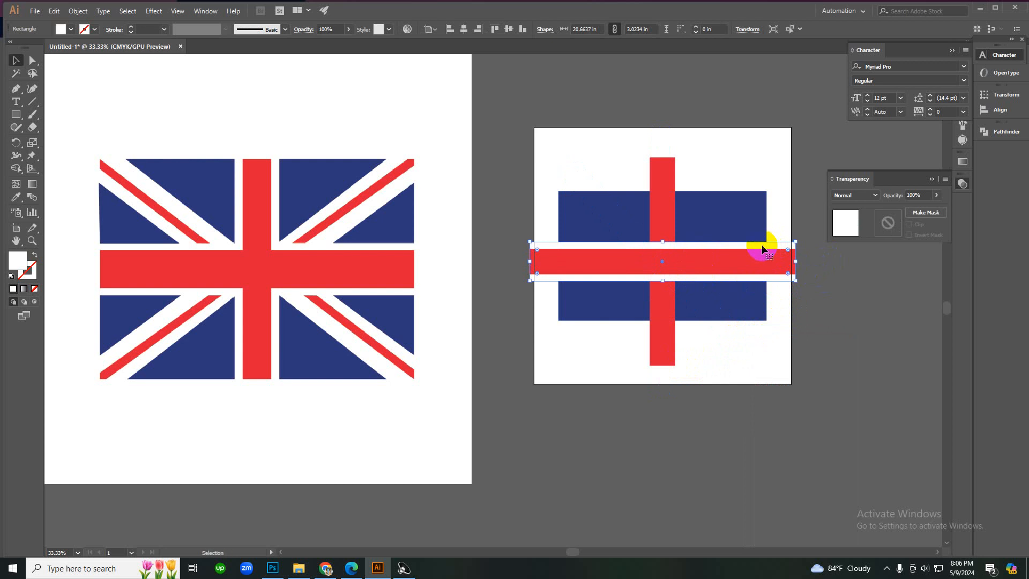
{"action": "key", "text": "ctrl+f"}
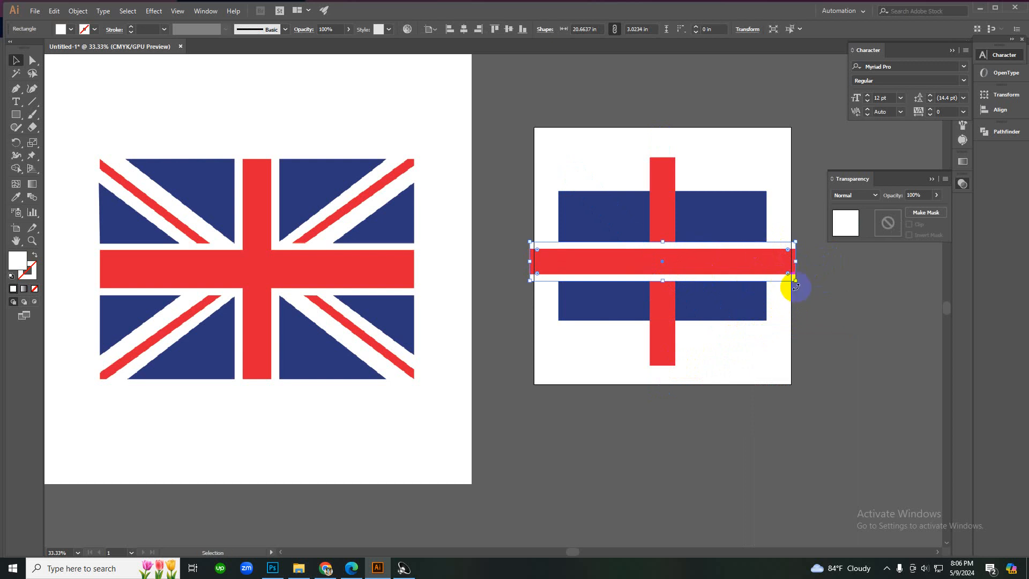
{"action": "left_click_drag", "start_coordinate": [800, 284], "coordinate": [678, 351]}
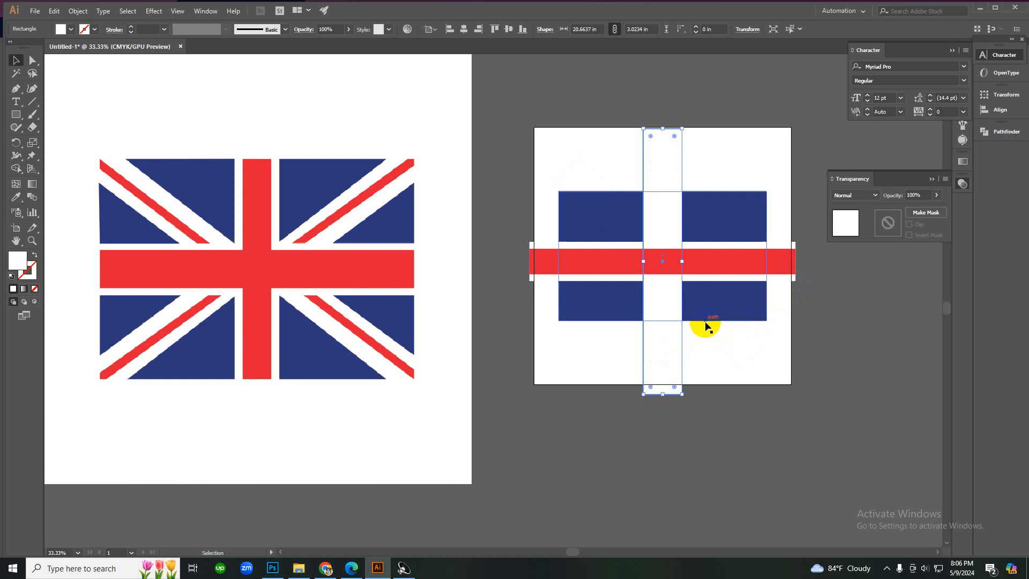
{"action": "left_click", "coordinate": [691, 335]}
- Cut the vertical white bar and paste it in place directly behind the vertical red bar
{"action": "left_click", "coordinate": [681, 329]}
{"action": "key", "text": "ctrl"}
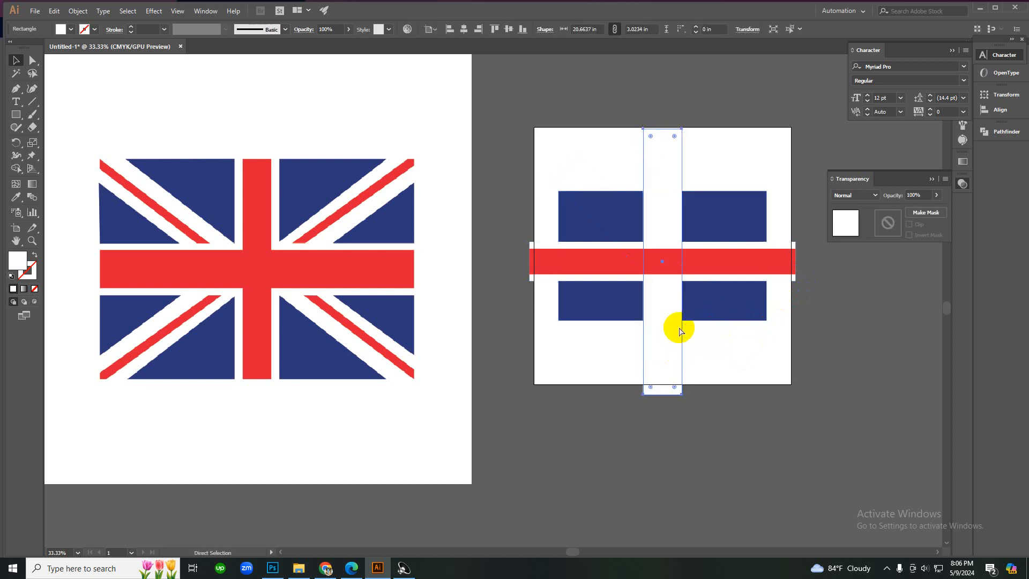
{"action": "key", "text": "ctrl+x"}
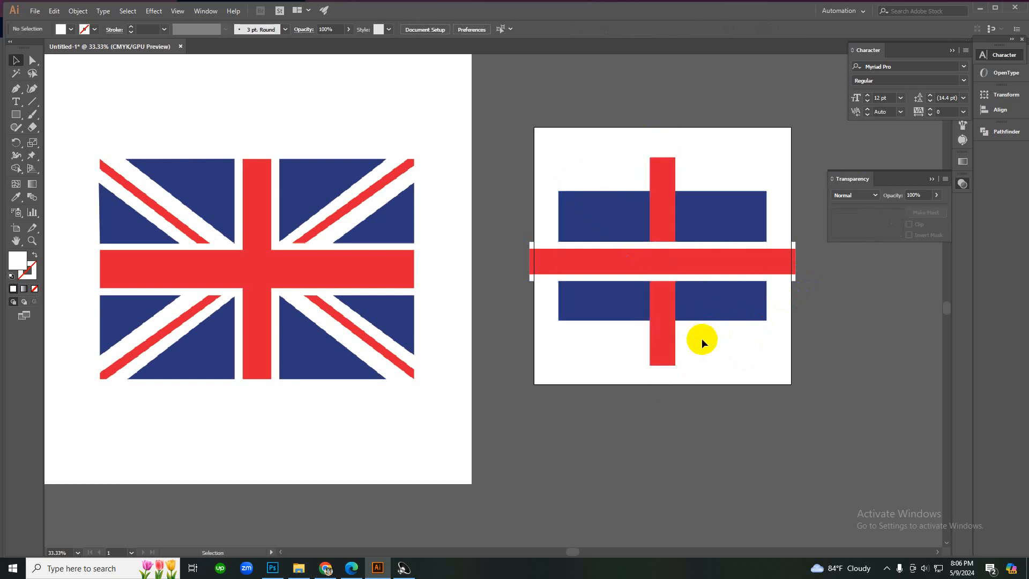
{"action": "left_click", "coordinate": [670, 342]}
{"action": "key", "text": "ctrl"}
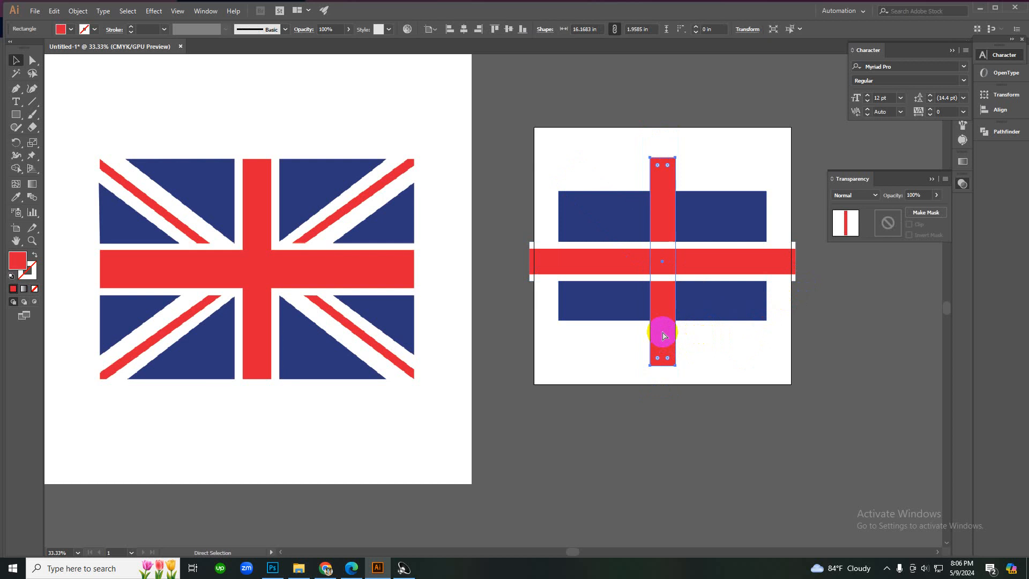
{"action": "key", "text": "ctrl+b"}
{"action": "left_click", "coordinate": [726, 362]}
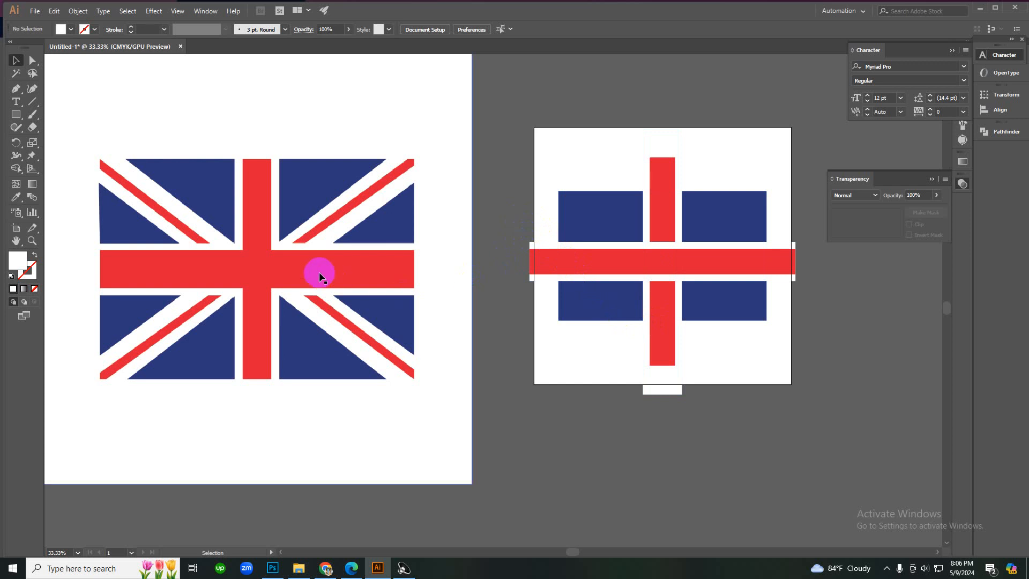
- Increase the red horizontal bar's height symmetrically about its centre to about 2.52 in
{"action": "left_click", "coordinate": [646, 263]}
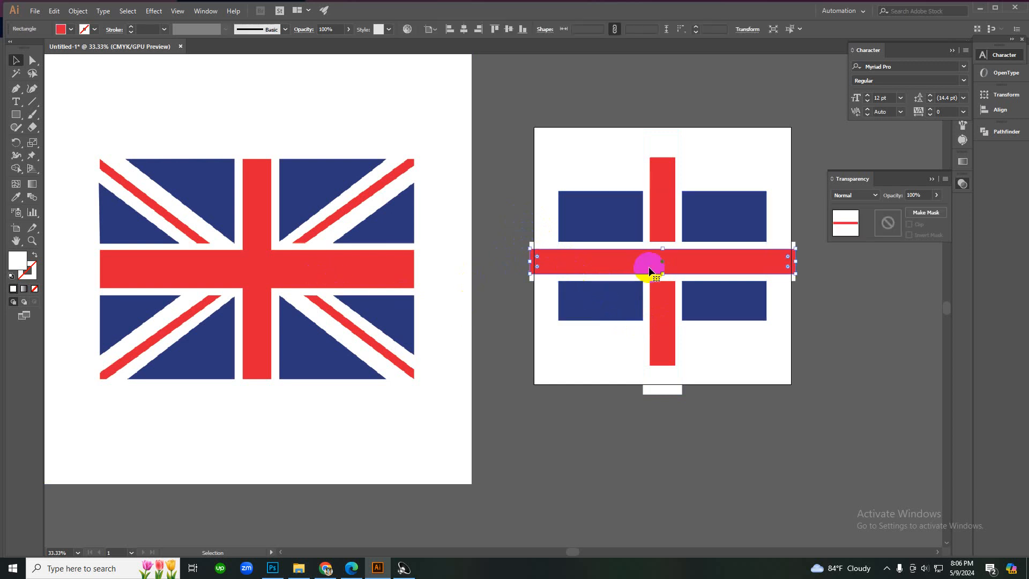
{"action": "left_click_drag", "start_coordinate": [663, 274], "coordinate": [662, 280]}
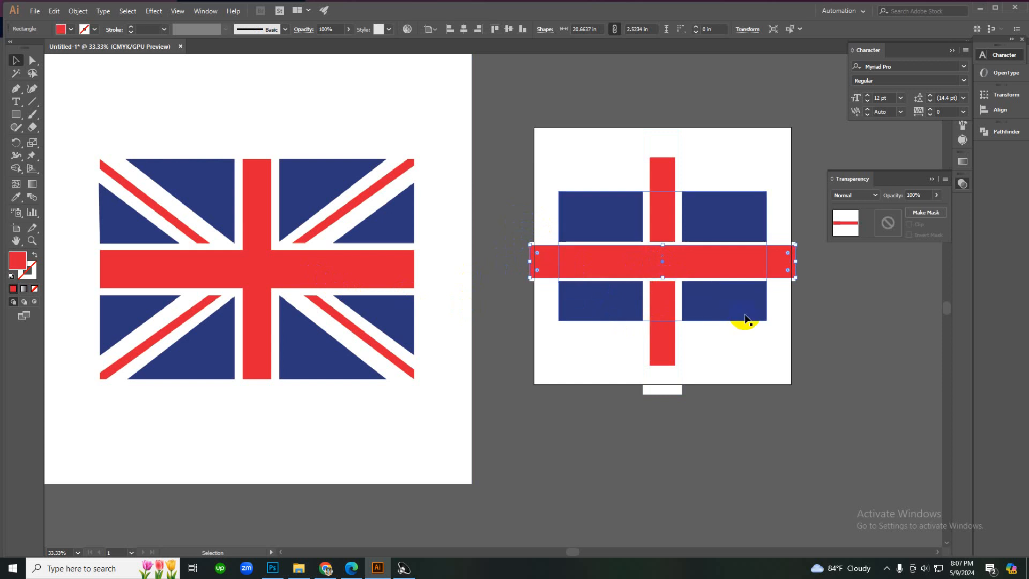
{"action": "left_click", "coordinate": [782, 317]}
- Increase the height of the white horizontal bar behind the red one symmetrically to about 3.47 in
{"action": "scroll", "coordinate": [630, 284], "scroll_direction": "up", "scroll_amount": 3}
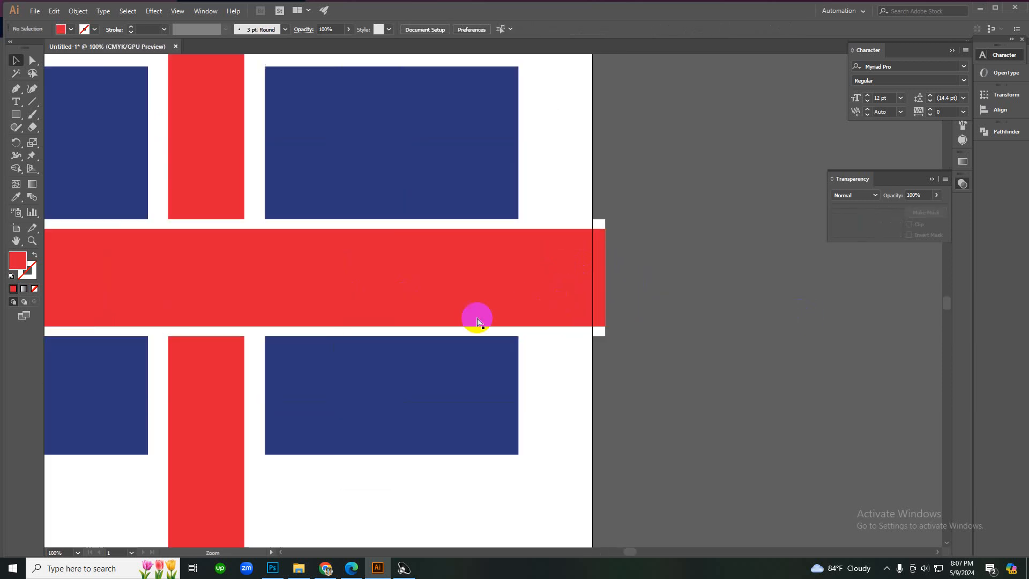
{"action": "left_click", "coordinate": [414, 332]}
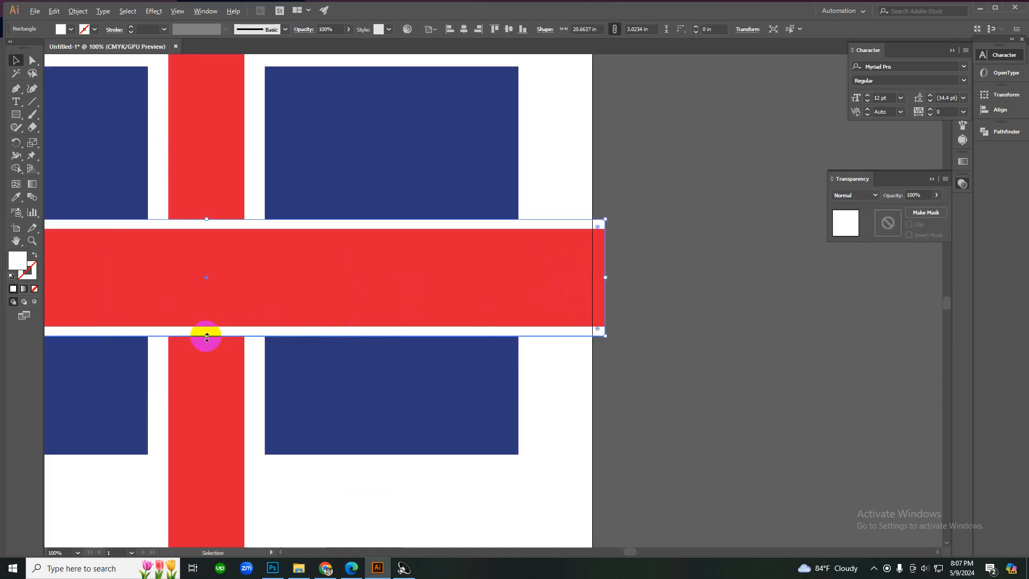
{"action": "left_click_drag", "start_coordinate": [207, 335], "coordinate": [205, 345]}
{"action": "left_click", "coordinate": [638, 301]}
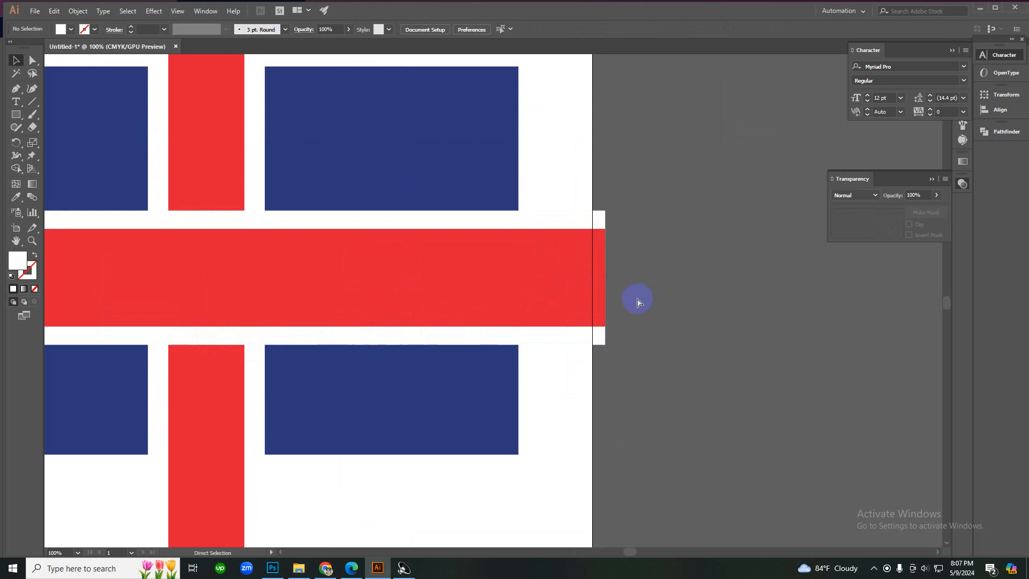
- Compare the proportions of the redrawn cross with the reference flag
{"action": "key", "text": "z"}
{"action": "left_click", "coordinate": [344, 289], "text": "alt"}
{"action": "left_click", "coordinate": [535, 306], "text": "alt"}
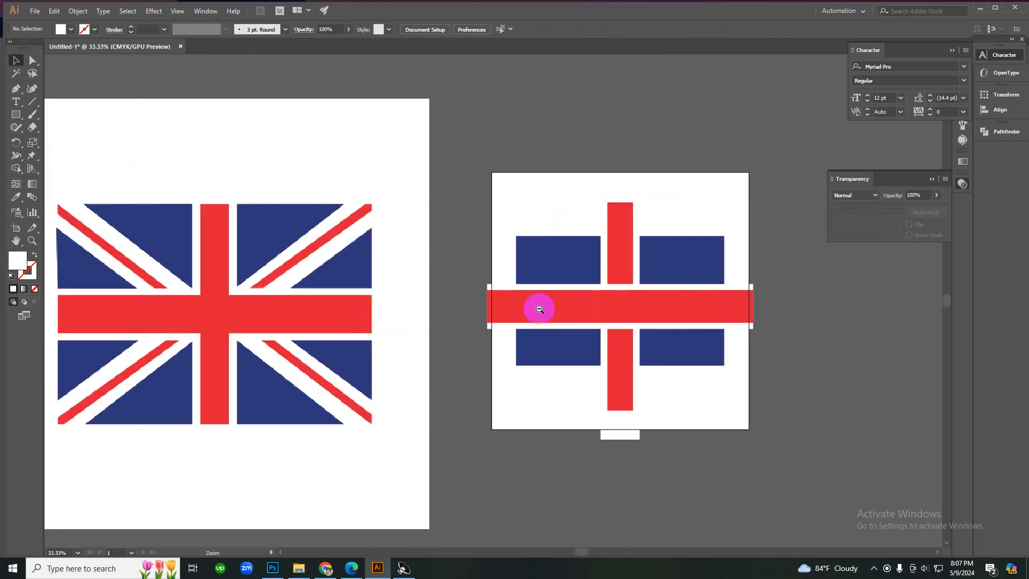
{"action": "key", "text": "ctrl+equal"}
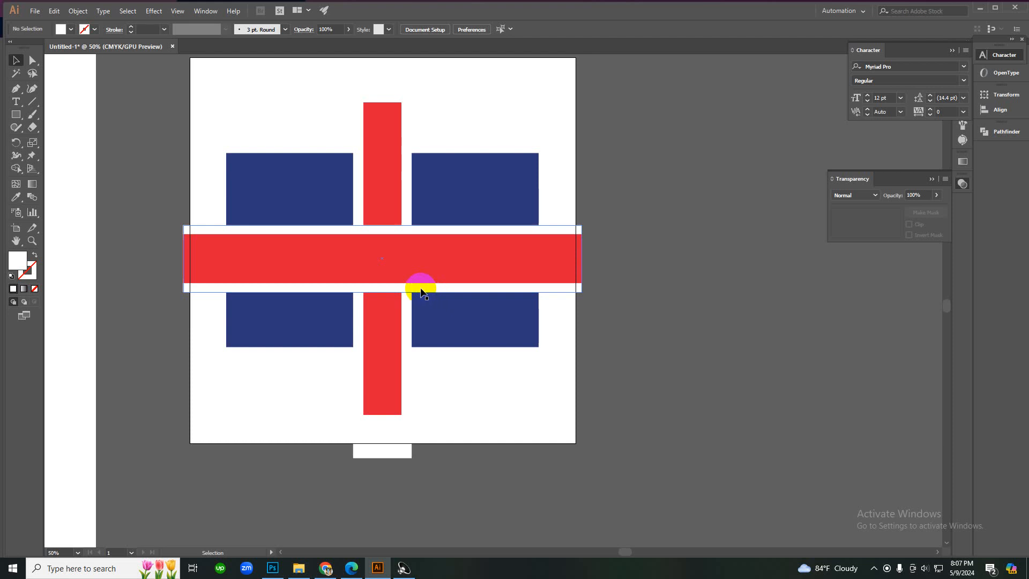
{"action": "left_click", "coordinate": [330, 205]}
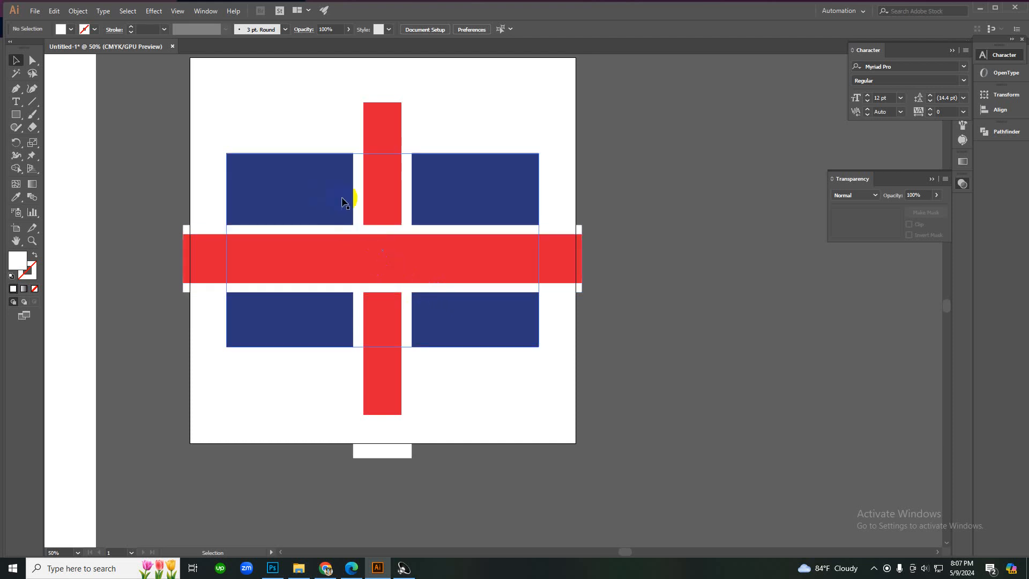
{"action": "left_click", "coordinate": [554, 285], "text": "ctrl+alt"}
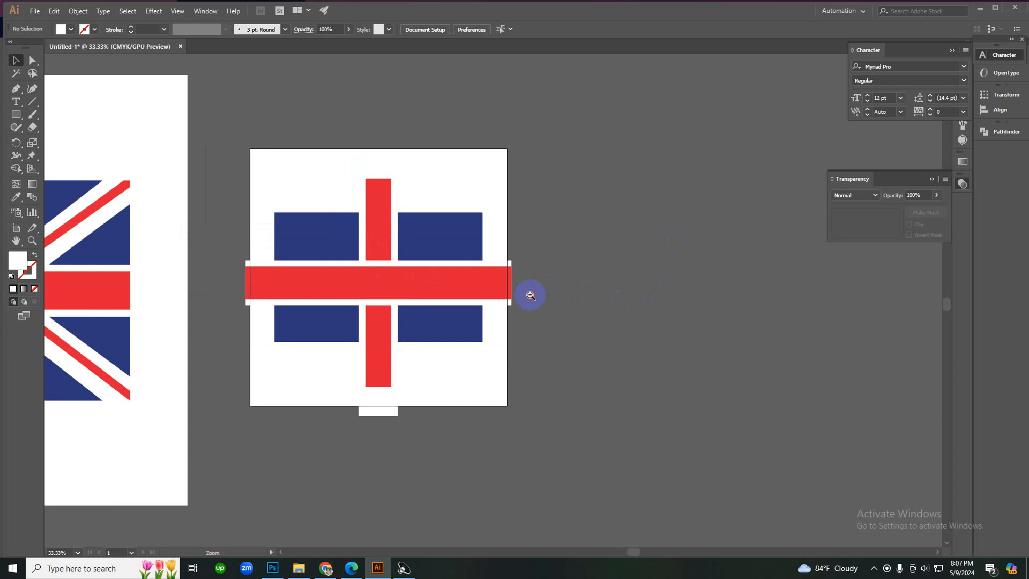
{"action": "left_click", "coordinate": [530, 296], "text": "ctrl+alt"}
{"action": "left_click", "coordinate": [501, 298], "text": "ctrl+alt"}
{"action": "left_click", "coordinate": [390, 294], "text": "ctrl"}
{"action": "left_click", "coordinate": [390, 294], "text": "ctrl"}
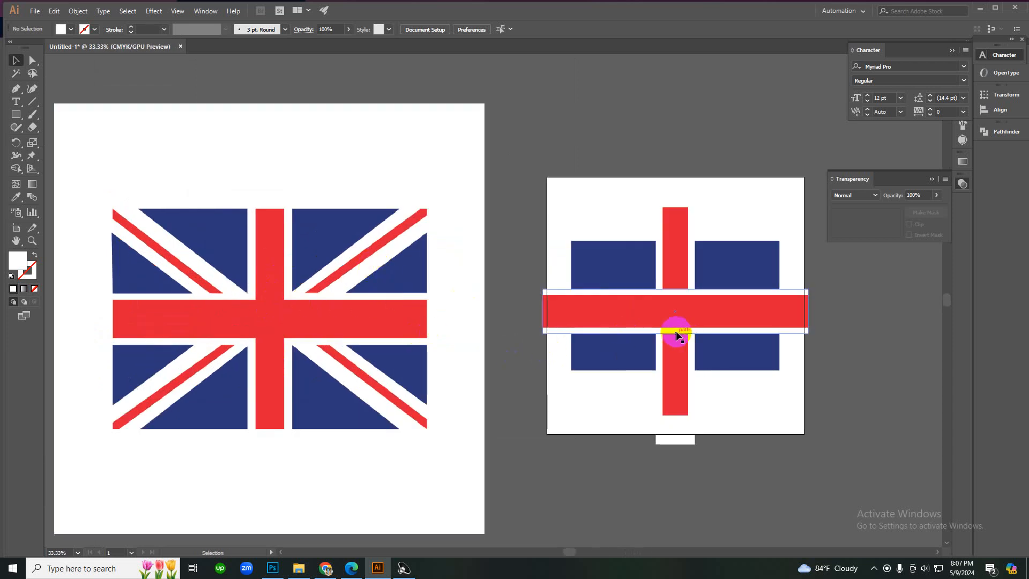
- Duplicate the white horizontal bar in place, rotate the copy 45 degrees into a descending diagonal and narrow it to about 2.24 in
{"action": "left_click", "coordinate": [738, 335]}
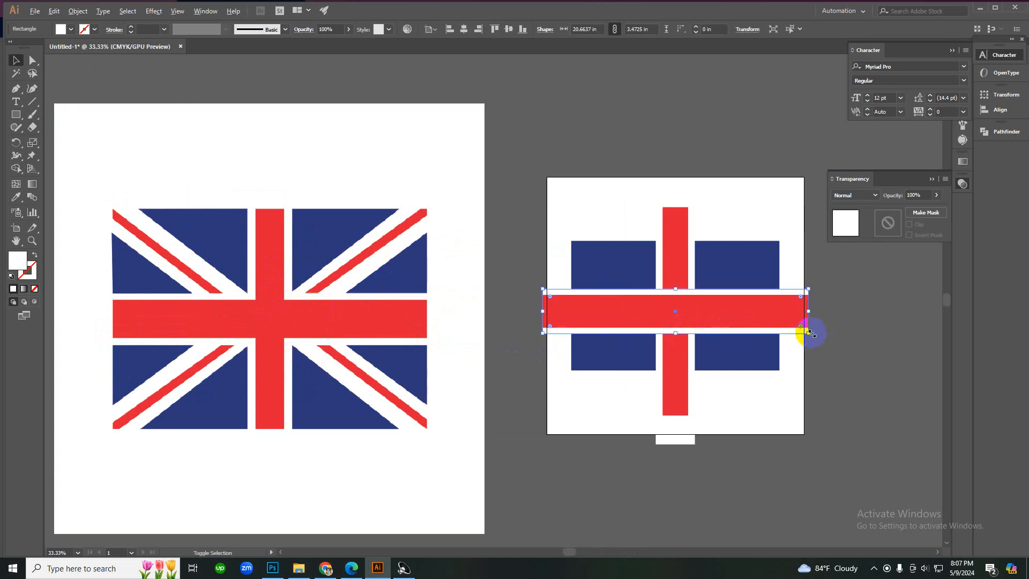
{"action": "left_click_drag", "start_coordinate": [813, 335], "coordinate": [781, 402]}
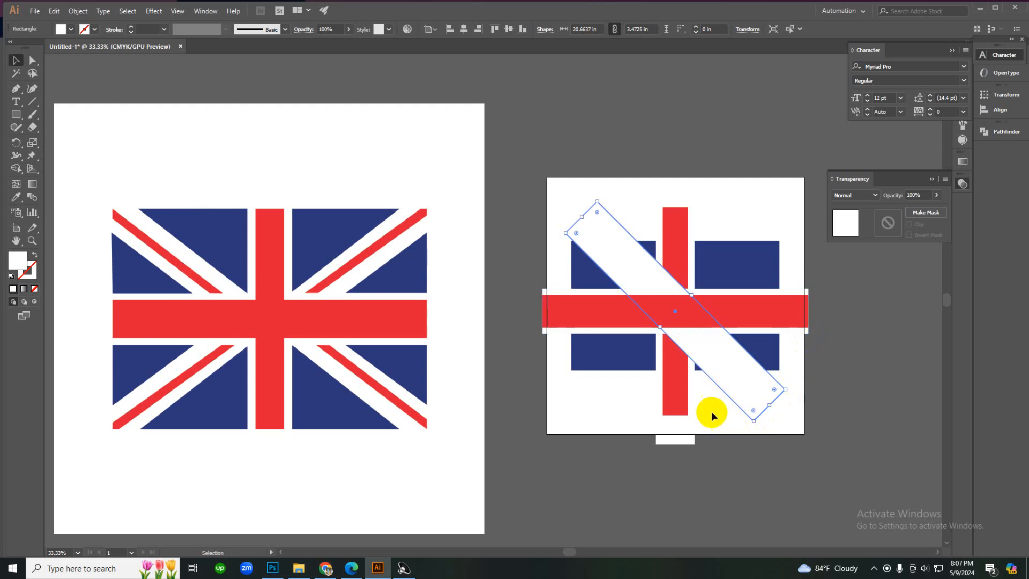
{"action": "left_click", "coordinate": [674, 333], "text": "ctrl"}
{"action": "left_click", "coordinate": [674, 333], "text": "ctrl"}
{"action": "left_click", "coordinate": [326, 239], "text": "ctrl+alt"}
{"action": "left_click", "coordinate": [327, 239], "text": "ctrl+alt"}
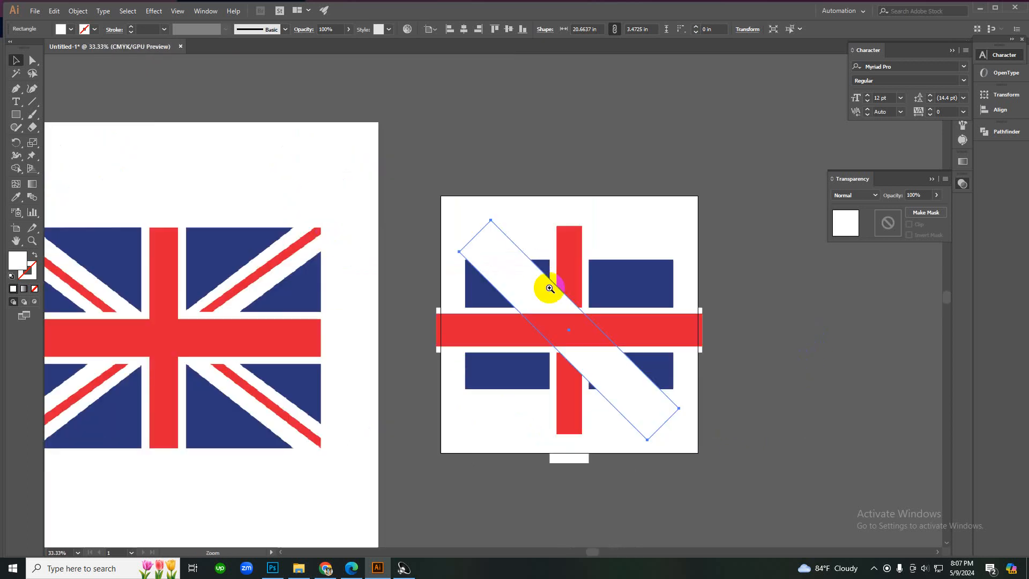
{"action": "left_click", "coordinate": [550, 288], "text": "ctrl"}
{"action": "left_click_drag", "start_coordinate": [546, 339], "coordinate": [533, 343]}
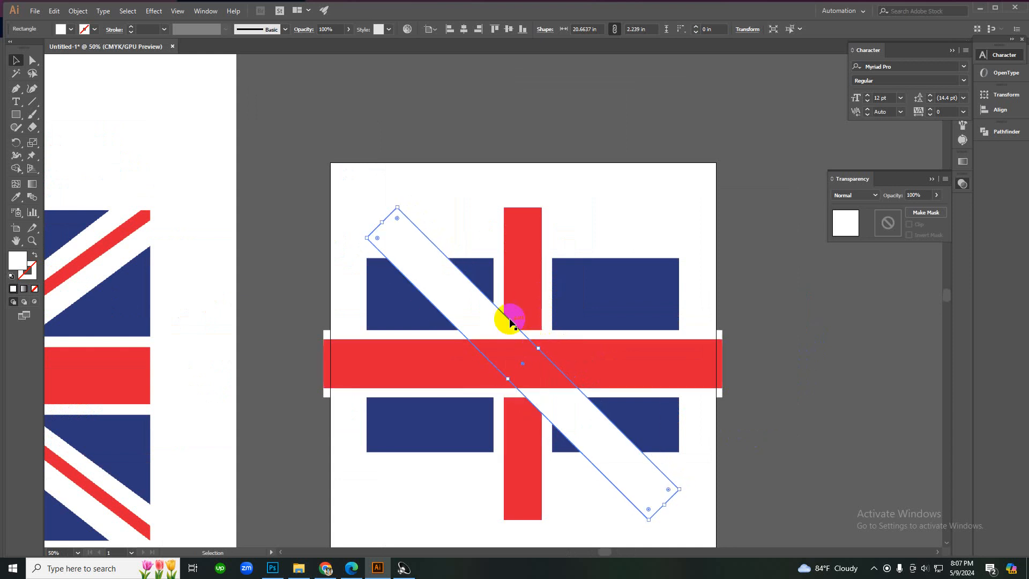
- Try nudging the diagonal white bar leftward across the flag, and delete it
{"action": "left_click", "coordinate": [468, 217]}
{"action": "left_click", "coordinate": [446, 275]}
{"action": "key", "text": "Left"}
{"action": "key", "text": "Left"}
{"action": "key", "text": "Left"}
{"action": "key", "text": "Left"}
{"action": "key", "text": "Left"}
{"action": "key", "text": "Left"}
{"action": "key", "text": "Left"}
{"action": "key", "text": "Left"}
{"action": "key", "text": "Left"}
{"action": "key", "text": "Left"}
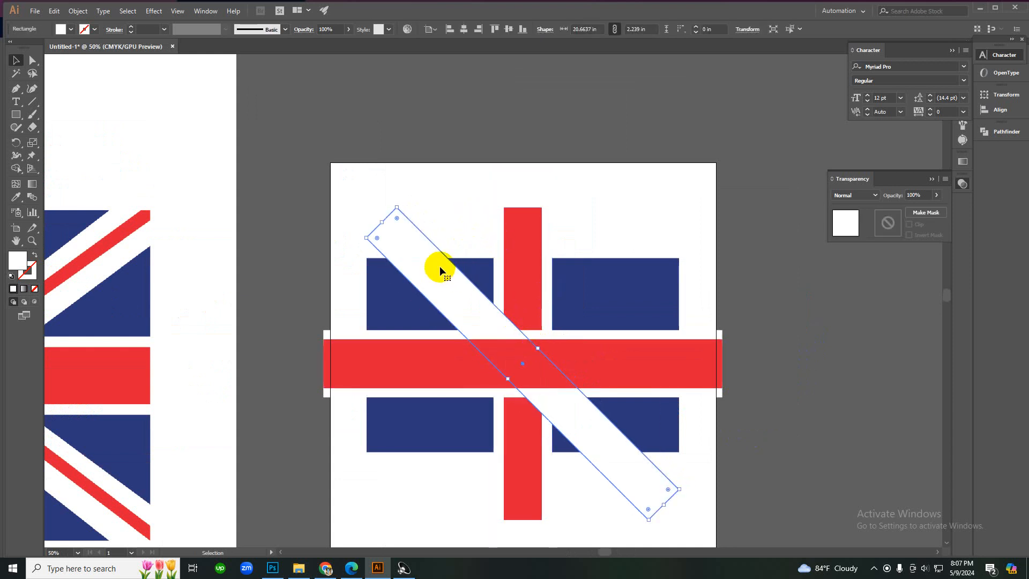
{"action": "key", "text": "Left"}
{"action": "key", "text": "Left"}
{"action": "key", "text": "Left"}
{"action": "key", "text": "Left"}
{"action": "key", "text": "Left"}
{"action": "key", "text": "Left"}
{"action": "key", "text": "Left"}
{"action": "key", "text": "Left"}
{"action": "key", "text": "Left"}
{"action": "key", "text": "Left"}
{"action": "key", "text": "Left"}
{"action": "key", "text": "Left"}
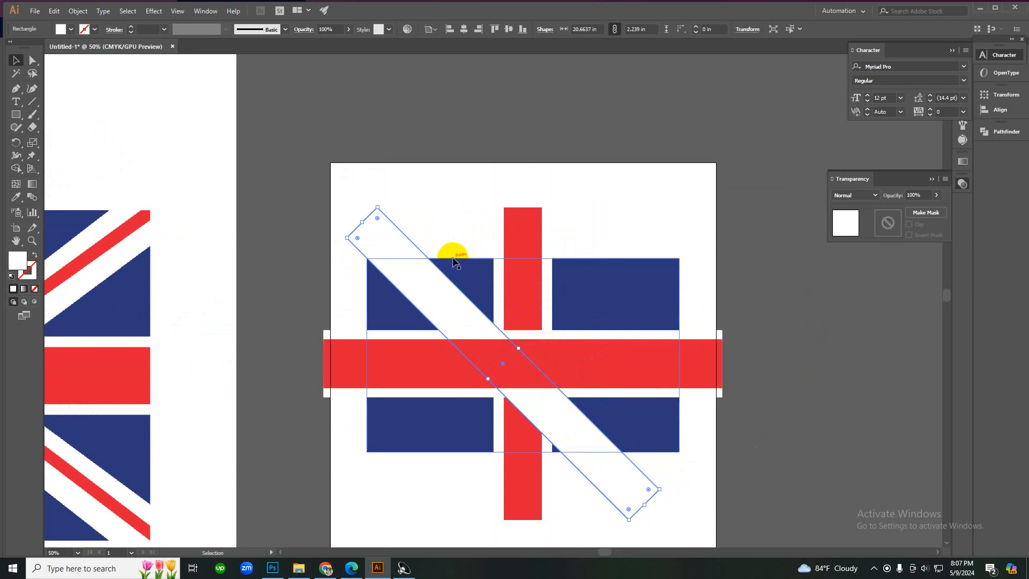
{"action": "key", "text": "Delete"}
- Duplicate the white horizontal bar in place and rotate the copy into a descending diagonal slightly shallower than 45 degrees
{"action": "left_click", "coordinate": [530, 333]}
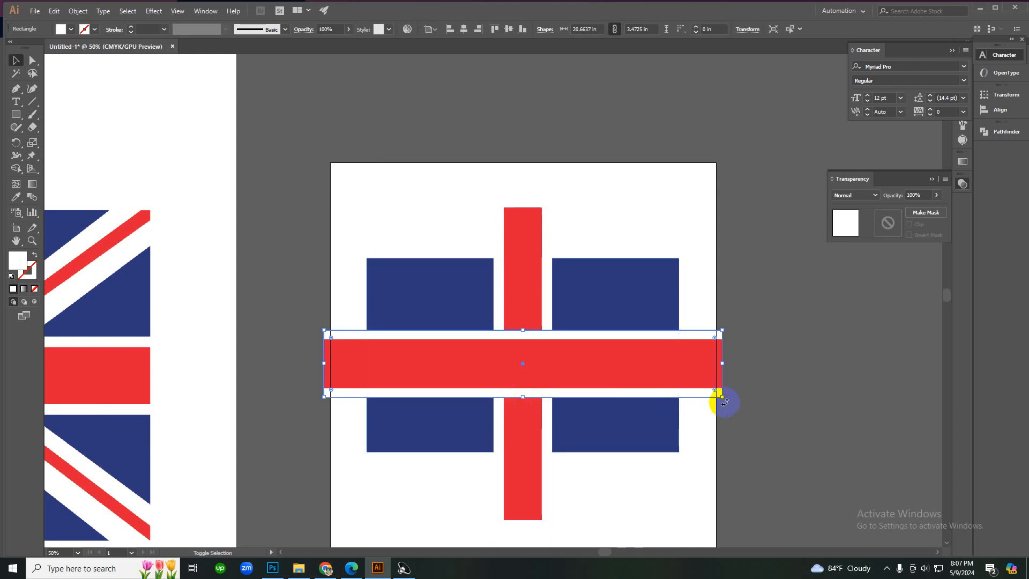
{"action": "left_click_drag", "start_coordinate": [724, 402], "coordinate": [682, 474]}
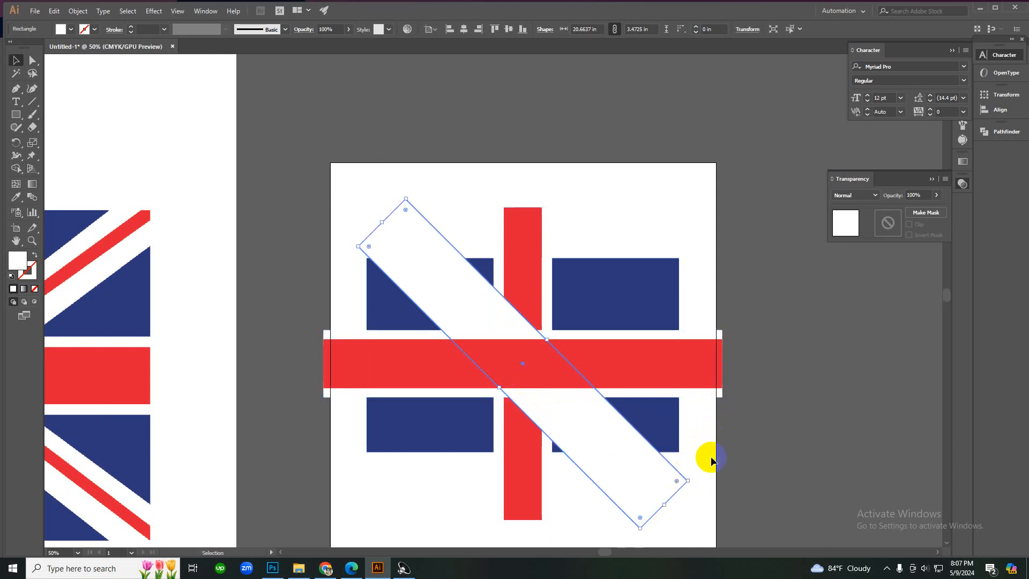
{"action": "left_click", "coordinate": [736, 431]}
{"action": "left_click", "coordinate": [588, 386], "text": "ctrl+alt"}
{"action": "left_click", "coordinate": [515, 331], "text": "ctrl"}
{"action": "left_click", "coordinate": [493, 311], "text": "ctrl"}
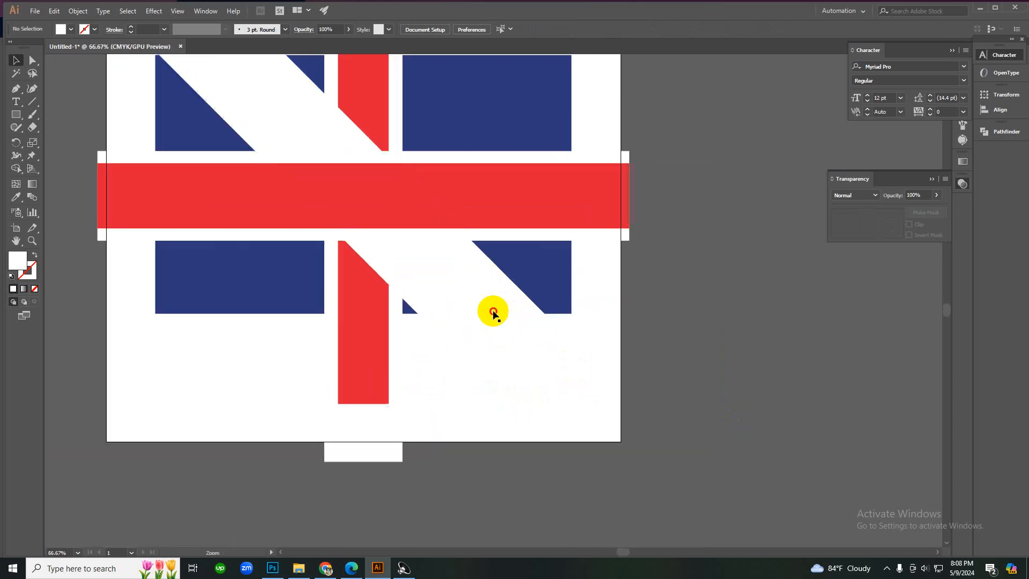
{"action": "left_click", "coordinate": [493, 311]}
{"action": "key", "text": "ctrl+shift+bracketright"}
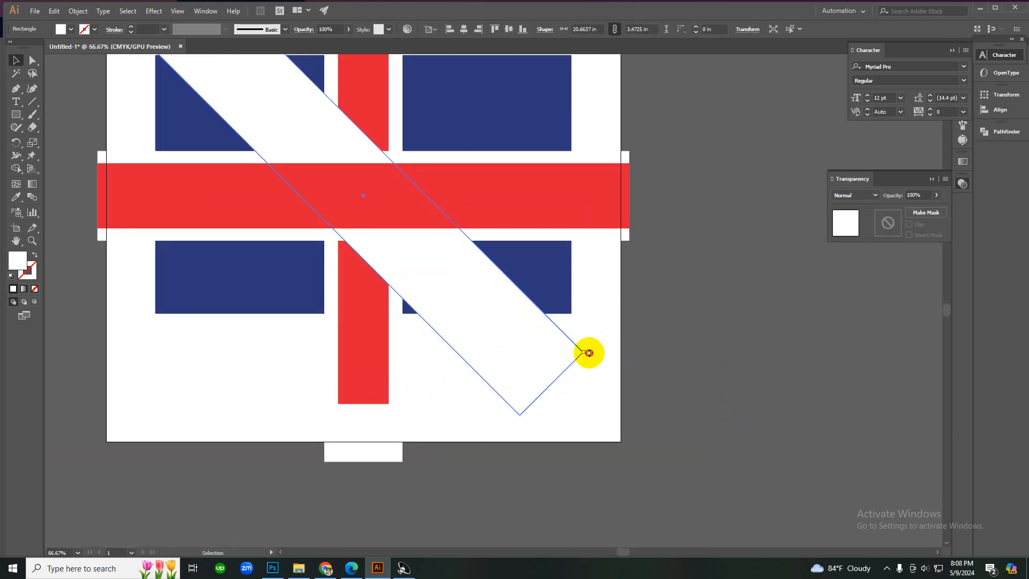
{"action": "left_click_drag", "start_coordinate": [588, 353], "coordinate": [593, 332]}
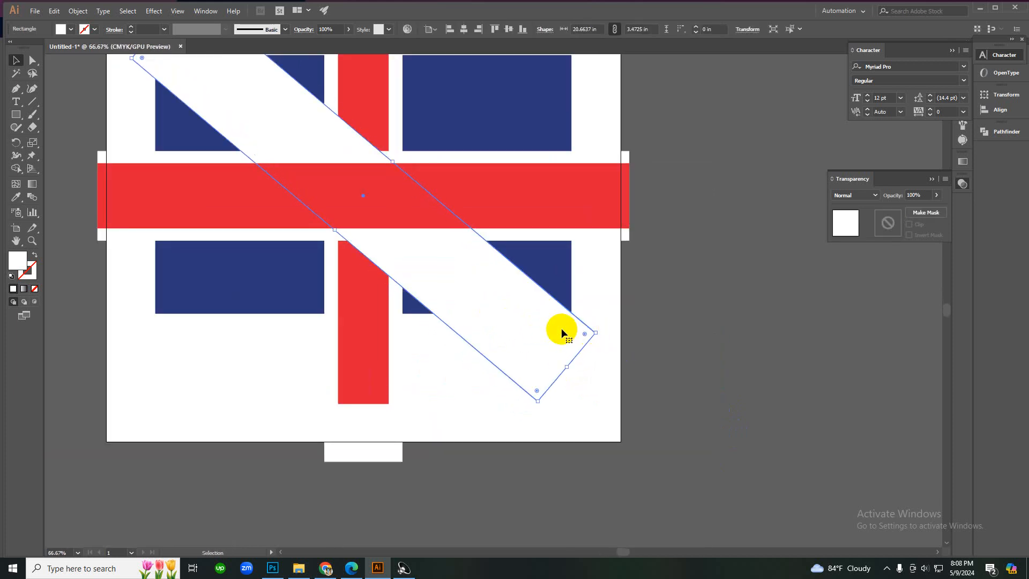
- Narrow the diagonal white bar to about 2.57 in and rotate it slightly shallower to follow the flag's diagonal
{"action": "left_click", "coordinate": [437, 277], "text": "ctrl+alt"}
{"action": "left_click", "coordinate": [510, 299], "text": "ctrl+alt"}
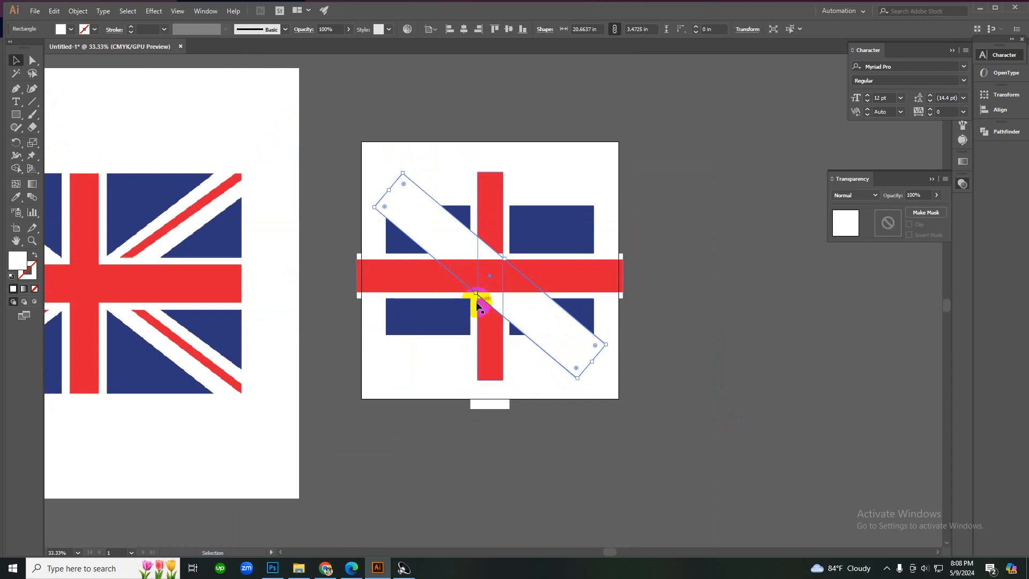
{"action": "left_click_drag", "start_coordinate": [476, 291], "coordinate": [480, 288]}
{"action": "left_click", "coordinate": [564, 383]}
{"action": "left_click_drag", "start_coordinate": [559, 339], "coordinate": [616, 335]}
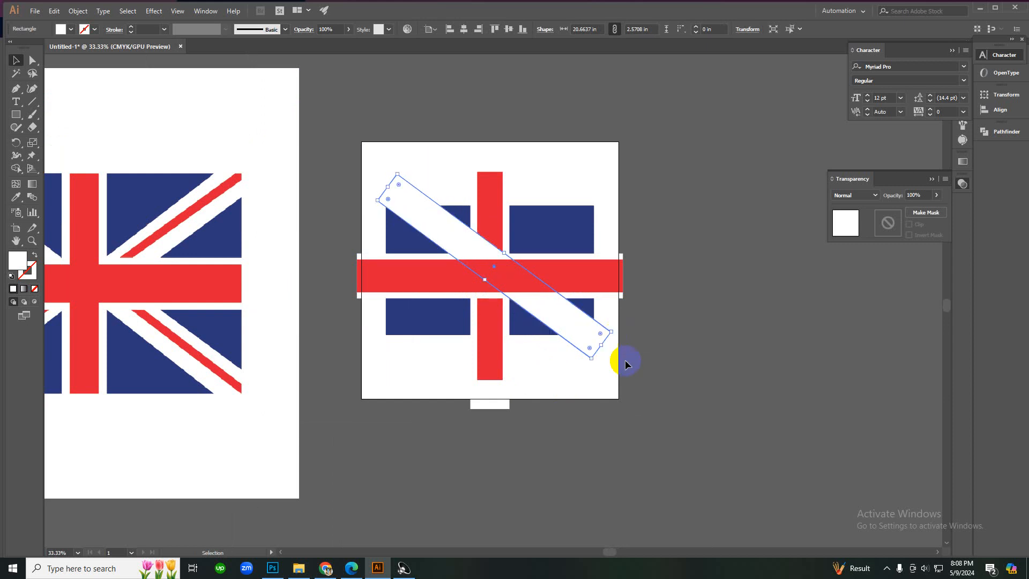
{"action": "left_click", "coordinate": [603, 361]}
- Narrow the diagonal white bar further, to a width of about 1.56 in
{"action": "left_click_drag", "start_coordinate": [483, 300], "coordinate": [471, 292]}
{"action": "left_click", "coordinate": [471, 292]}
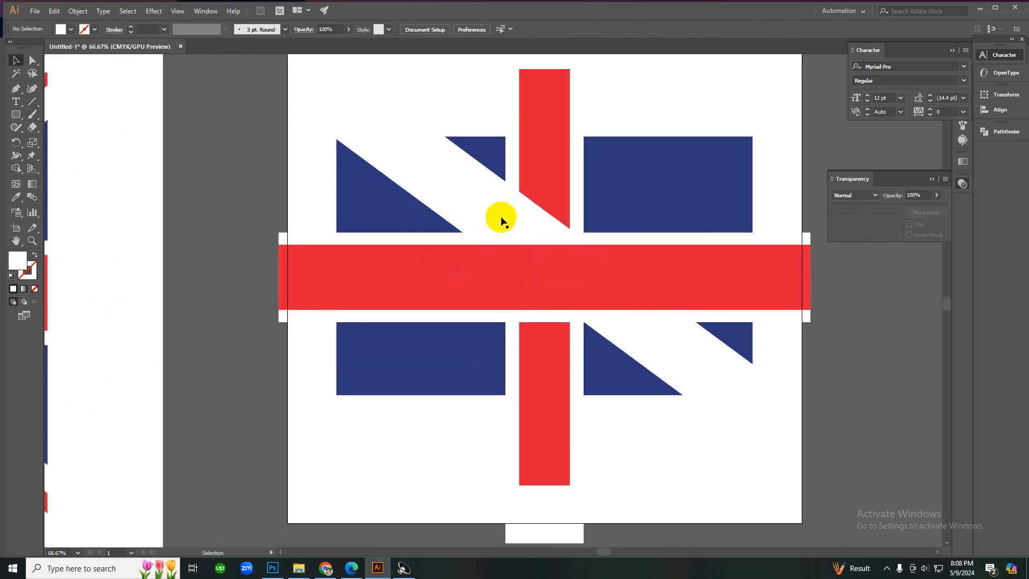
{"action": "left_click", "coordinate": [499, 214]}
{"action": "left_click_drag", "start_coordinate": [573, 231], "coordinate": [565, 241]}
{"action": "left_click", "coordinate": [634, 404]}
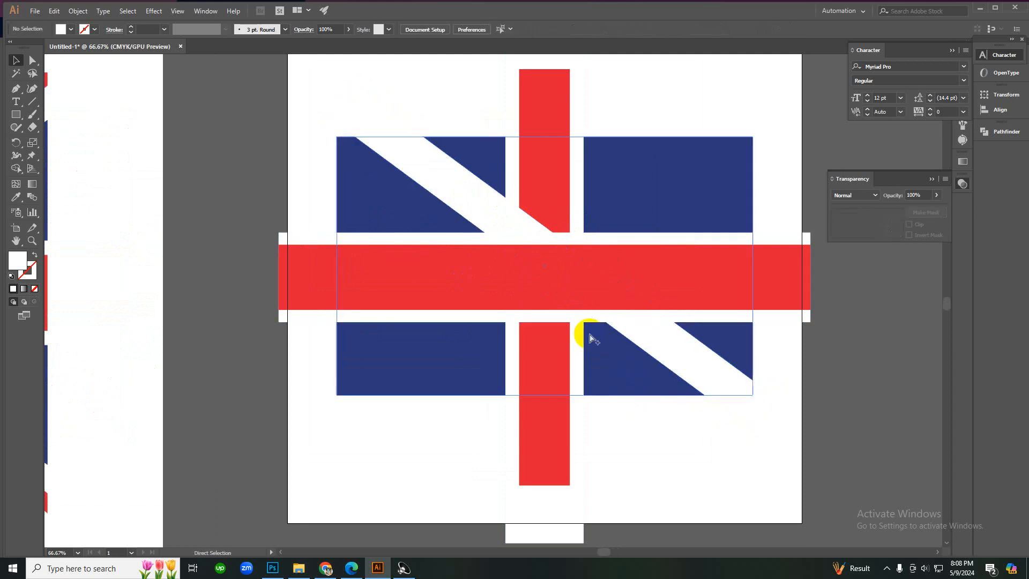
- Rotate the narrowed diagonal white bar slightly flatter, closer to the line between the blue rectangle's opposite corners
{"action": "scroll", "coordinate": [531, 282], "scroll_direction": "down", "scroll_amount": 1}
{"action": "scroll", "coordinate": [467, 270], "scroll_direction": "up", "scroll_amount": 1}
{"action": "left_click", "coordinate": [447, 229]}
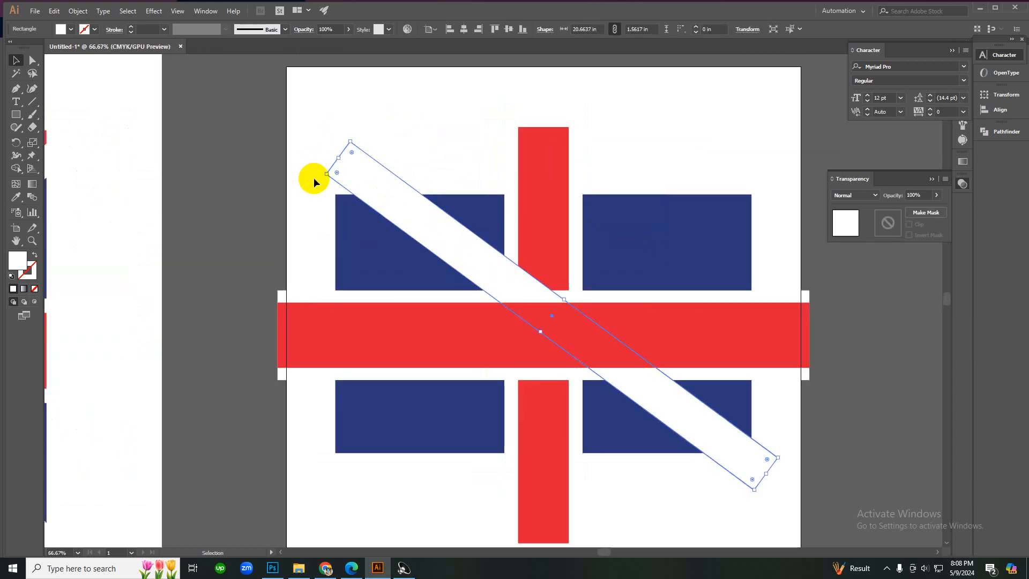
{"action": "left_click_drag", "start_coordinate": [323, 174], "coordinate": [322, 185]}
{"action": "left_click", "coordinate": [265, 233]}
- Nudge the diagonal white bar down until it runs through the centre of the cross and the blue rectangle's corners
{"action": "left_click", "coordinate": [514, 272]}
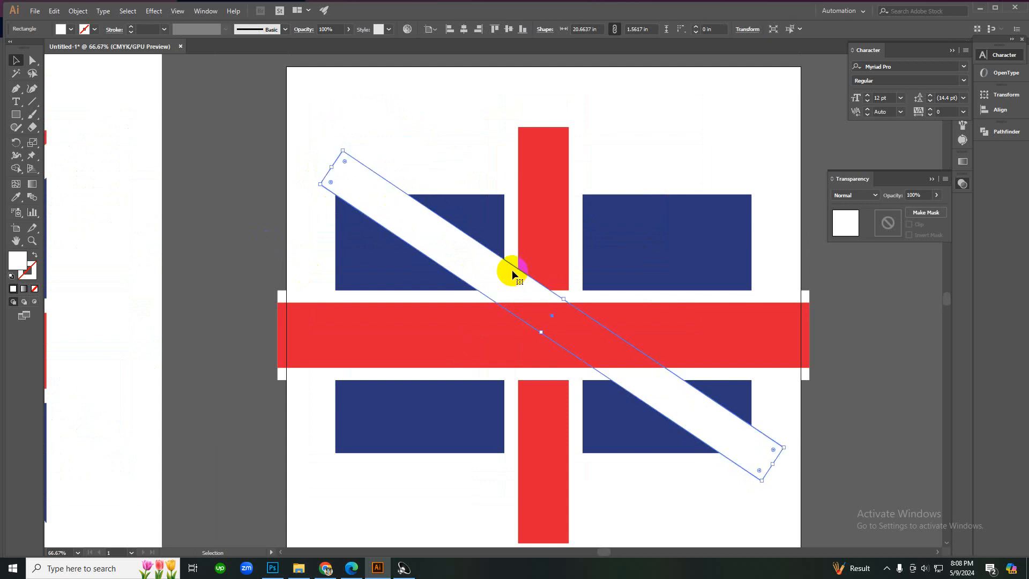
{"action": "key", "text": "shift+Down"}
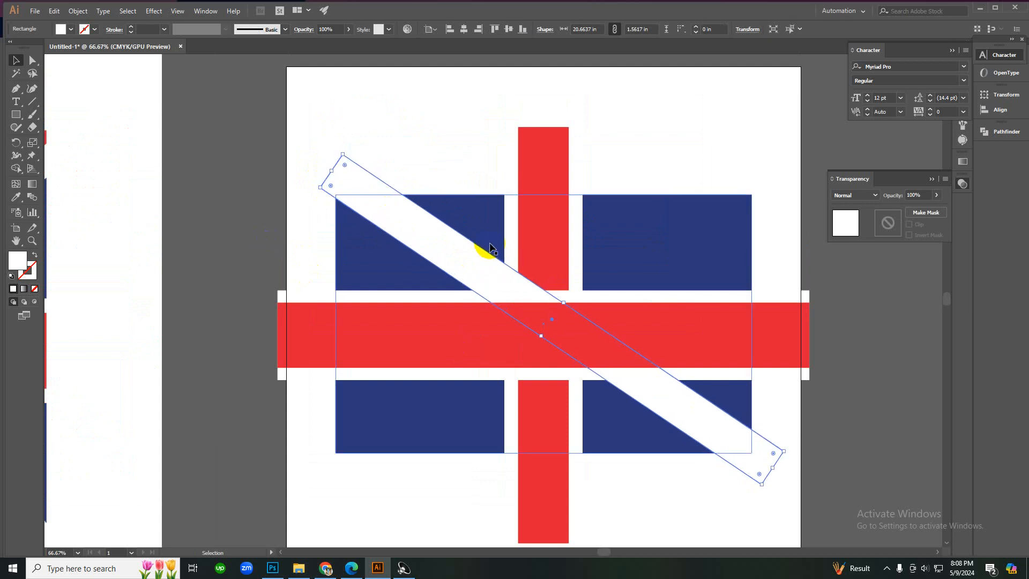
{"action": "key", "text": "shift+Down"}
{"action": "key", "text": "shift+Down"}
{"action": "key", "text": "shift+Down"}
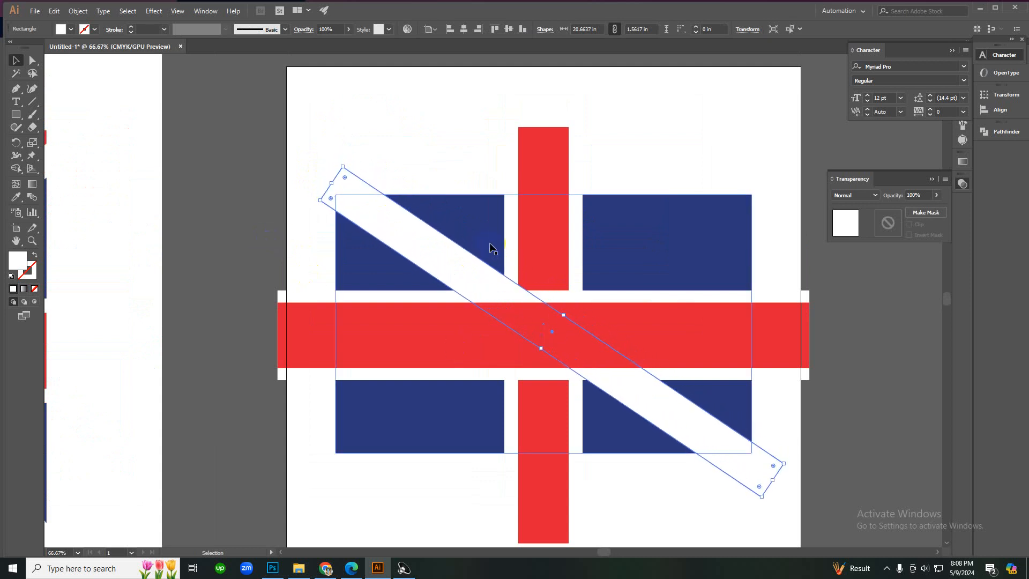
{"action": "key", "text": "Down"}
{"action": "key", "text": "Down"}
{"action": "key", "text": "Down"}
{"action": "key", "text": "Down"}
{"action": "key", "text": "Down"}
{"action": "key", "text": "Down"}
{"action": "key", "text": "Down"}
{"action": "key", "text": "Down"}
{"action": "key", "text": "Down"}
{"action": "key", "text": "Down"}
{"action": "key", "text": "Down"}
{"action": "key", "text": "Down"}
{"action": "key", "text": "Down"}
{"action": "key", "text": "Down"}
{"action": "key", "text": "Down"}
{"action": "key", "text": "Down"}
{"action": "key", "text": "Down"}
{"action": "key", "text": "Down"}
{"action": "key", "text": "Up"}
{"action": "key", "text": "Up"}
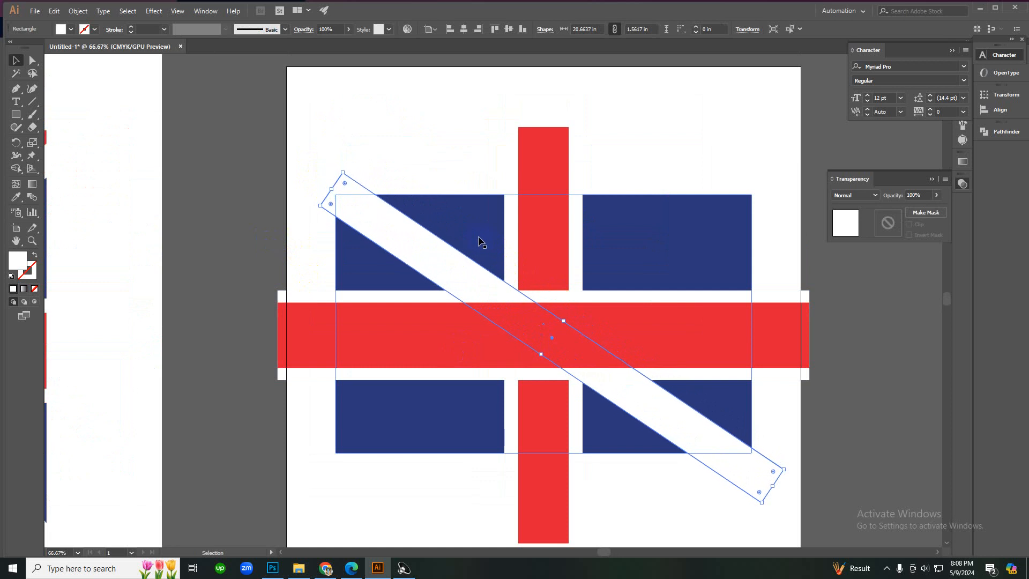
{"action": "left_click", "coordinate": [475, 171]}
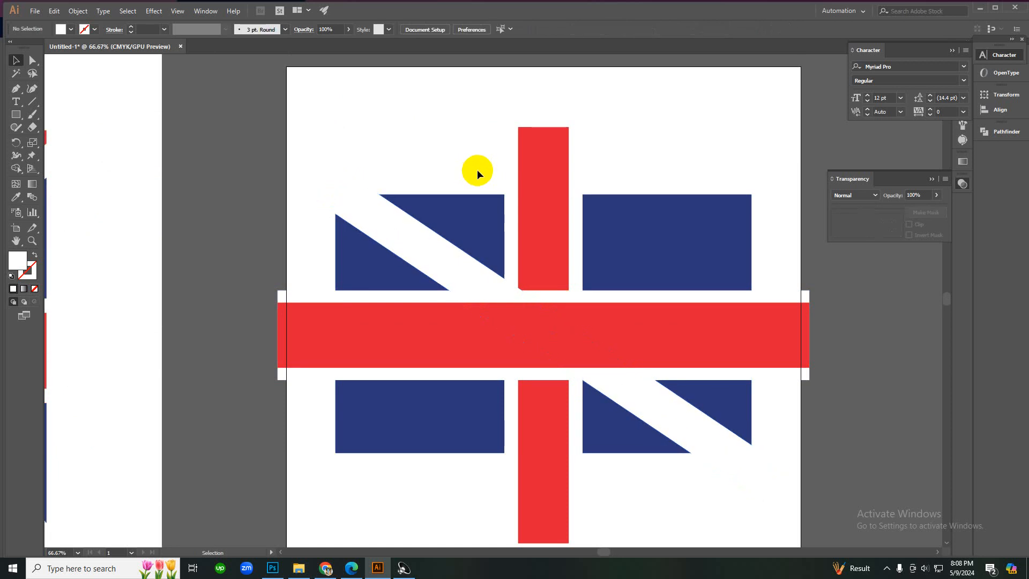
- Nudge the diagonal white bar slightly down and send it backward so it clears the red vertical bar, and deselect it
{"action": "left_click", "coordinate": [439, 254]}
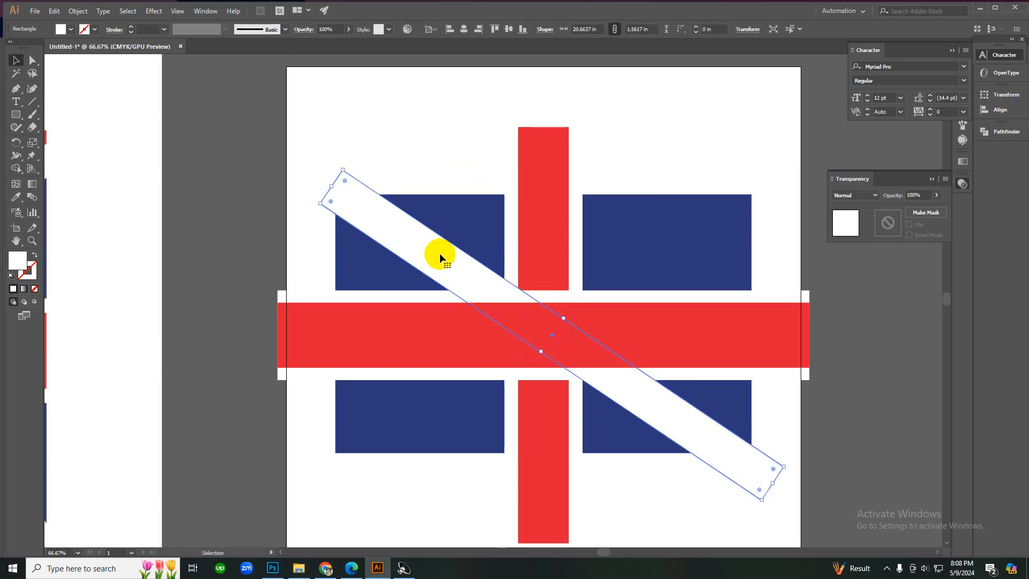
{"action": "key", "text": "ctrl+["}
{"action": "left_click", "coordinate": [377, 105]}
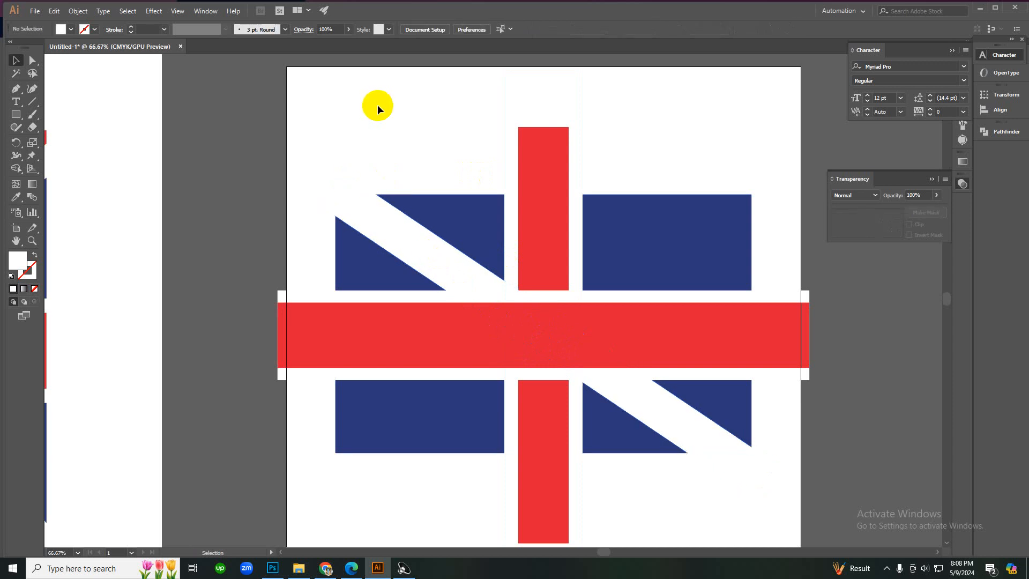
{"action": "key", "text": "ctrl+z"}
{"action": "left_click", "coordinate": [438, 255]}
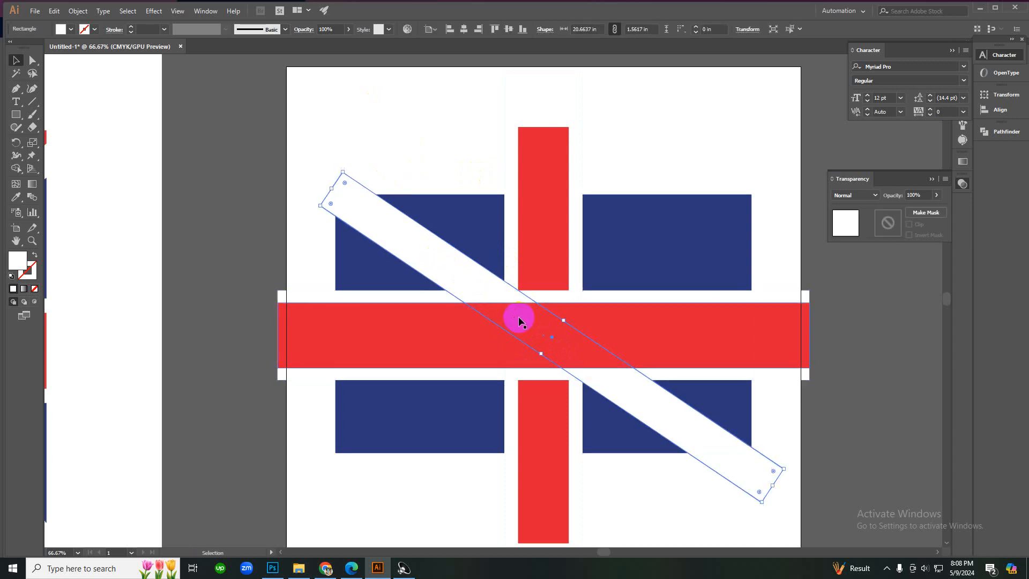
{"action": "key", "text": "ctrl+["}
{"action": "key", "text": "ctrl+minus"}
{"action": "left_click", "coordinate": [672, 250]}
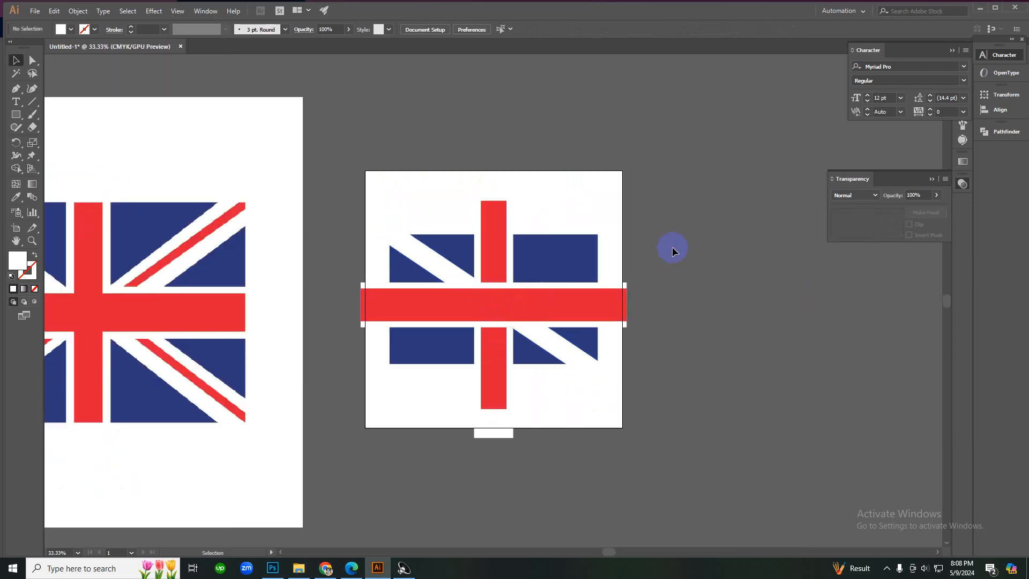
{"action": "left_click", "coordinate": [583, 372]}
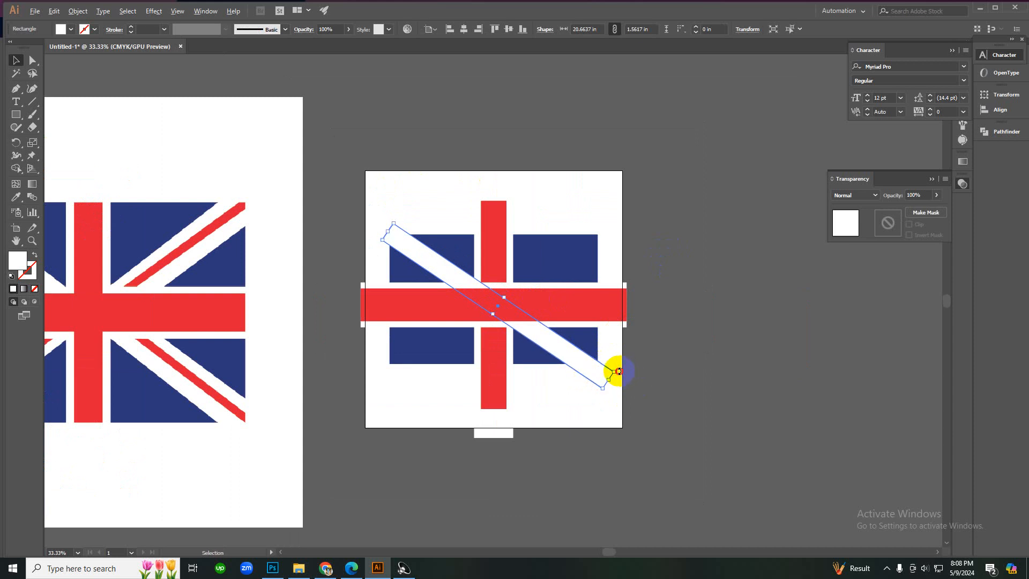
{"action": "left_click_drag", "start_coordinate": [619, 371], "coordinate": [413, 383]}
{"action": "key", "text": "Delete"}
{"action": "left_click", "coordinate": [572, 354]}
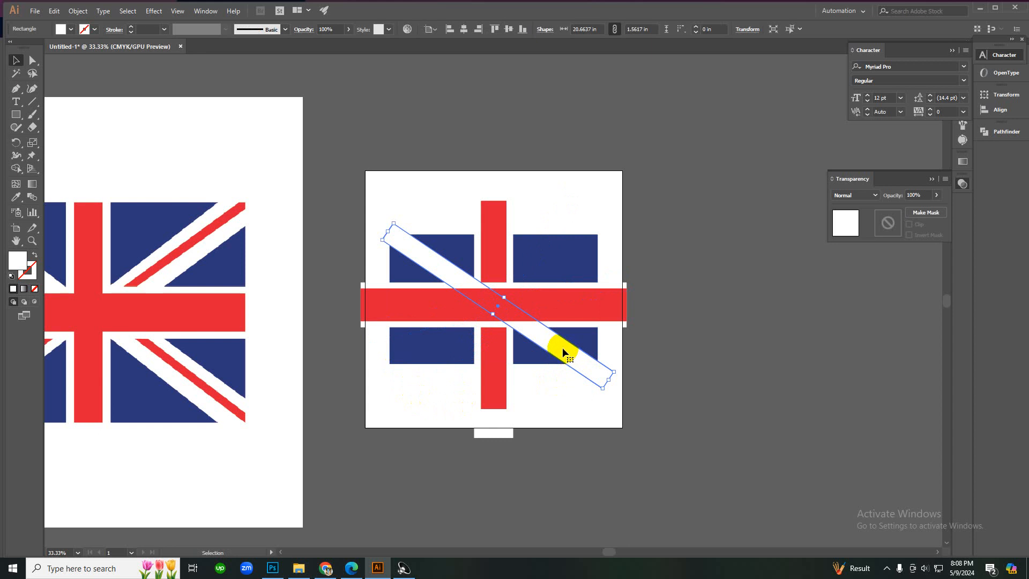
{"action": "left_click", "coordinate": [706, 302]}
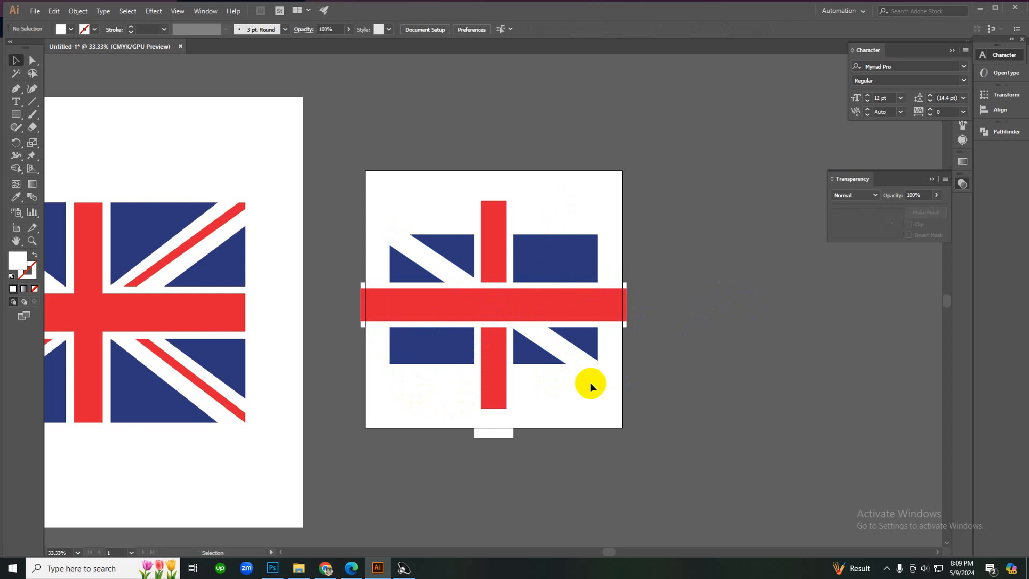
- Create a mirrored copy of the diagonal white bar by reflecting it across the vertical axis, and deselect it
{"action": "left_click", "coordinate": [598, 371]}
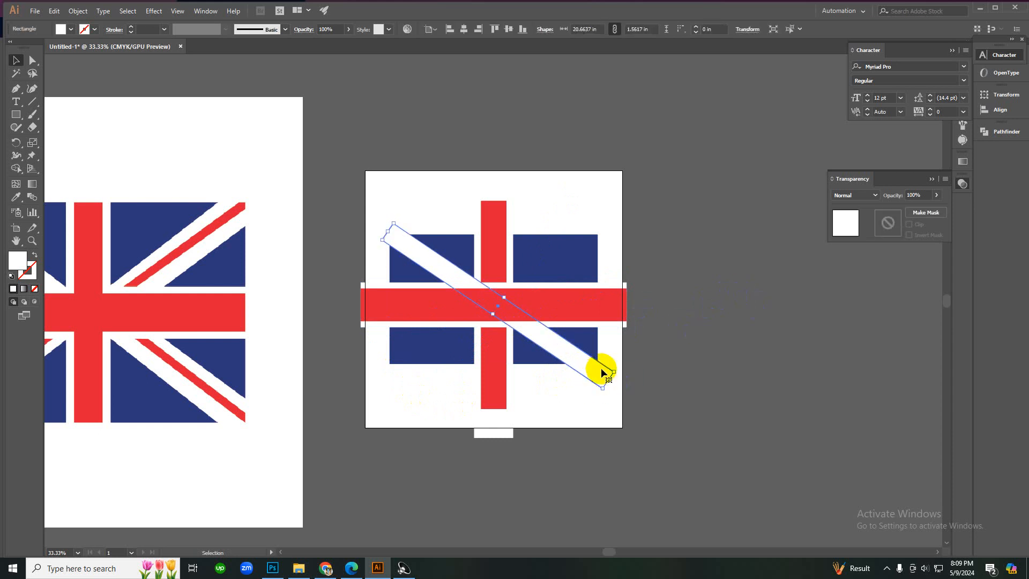
{"action": "right_click", "coordinate": [603, 370]}
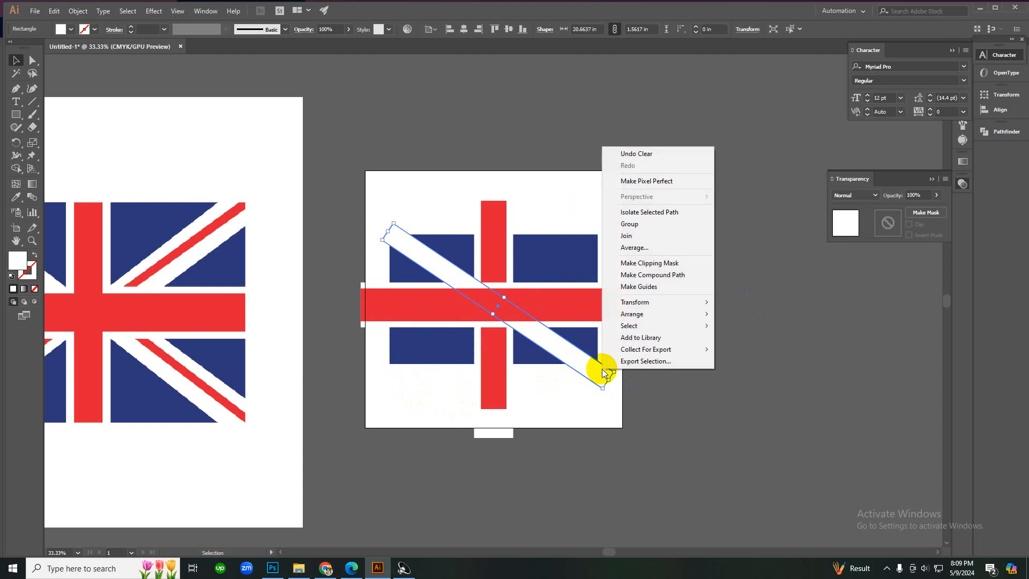
{"action": "mouse_move", "coordinate": [640, 304]}
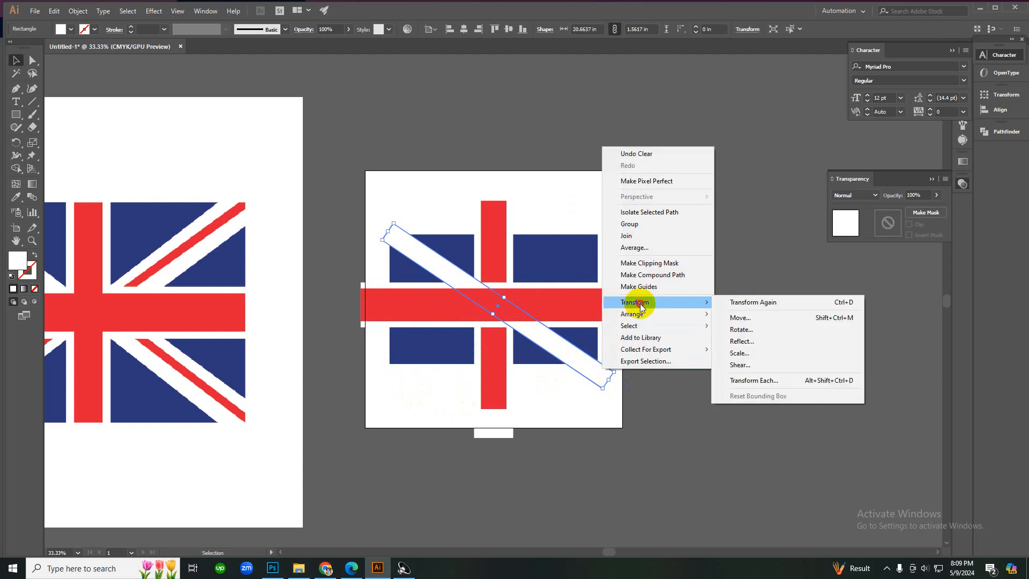
{"action": "left_click", "coordinate": [730, 342]}
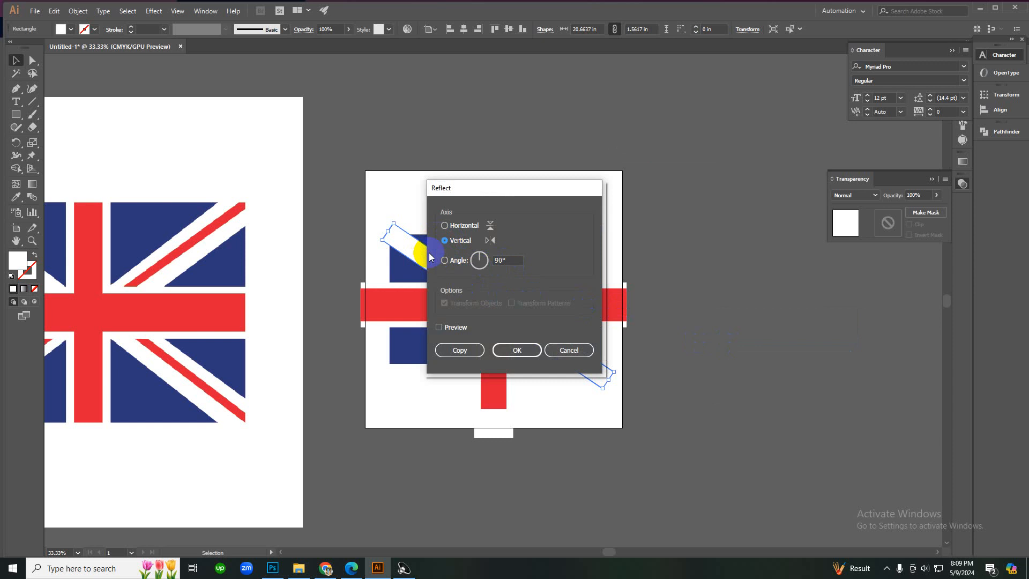
{"action": "left_click", "coordinate": [451, 349]}
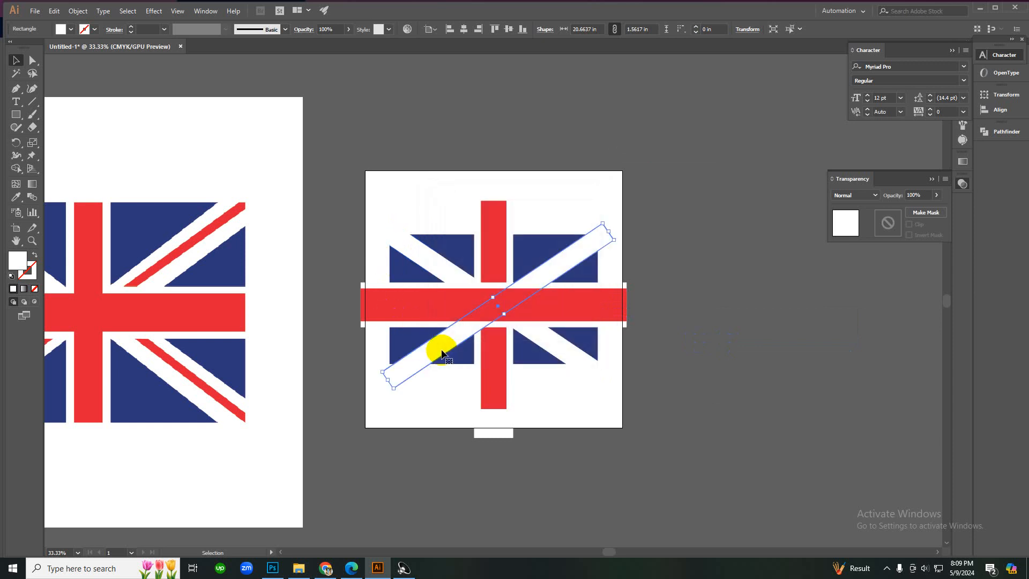
{"action": "left_click", "coordinate": [732, 355]}
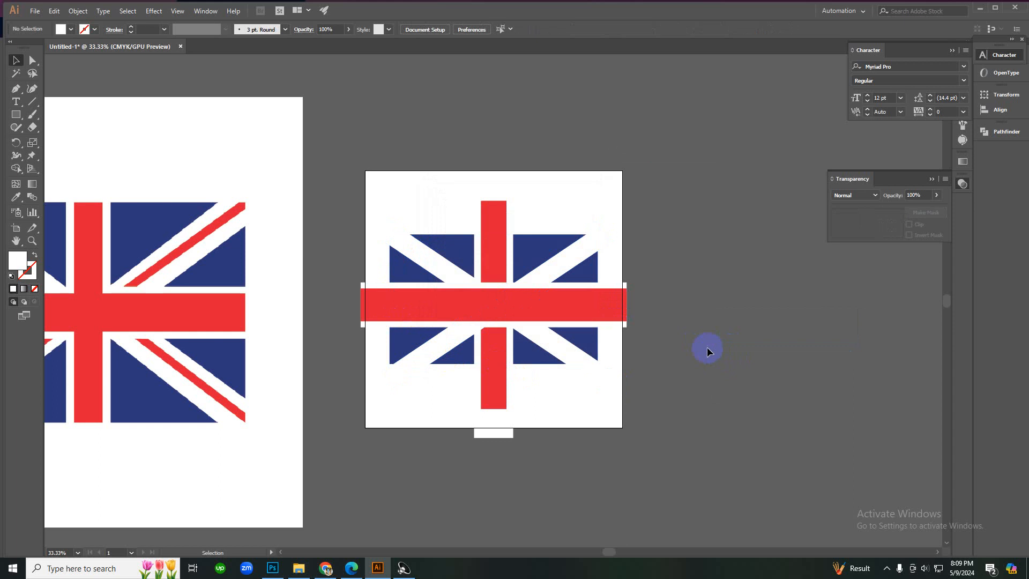
- Duplicate the original diagonal white bar in place and narrow the copy symmetrically about its centreline to about 0.41 in
{"action": "left_click", "coordinate": [471, 322], "text": "ctrl+alt"}
{"action": "left_click", "coordinate": [471, 322], "text": "ctrl+alt"}
{"action": "left_click", "coordinate": [499, 291], "text": "ctrl"}
{"action": "left_click", "coordinate": [498, 291], "text": "ctrl"}
{"action": "left_click", "coordinate": [499, 291], "text": "ctrl"}
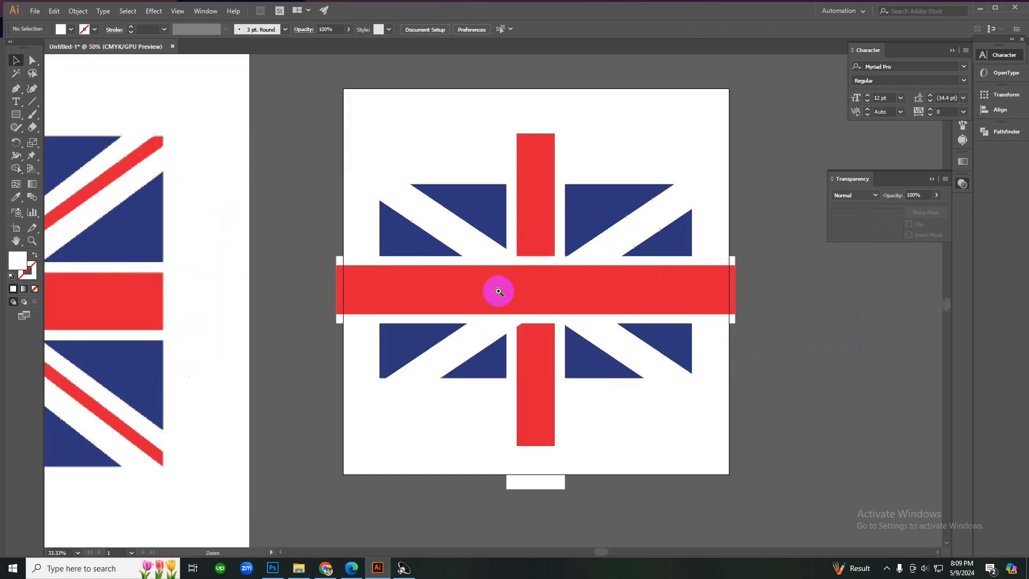
{"action": "left_click", "coordinate": [471, 239]}
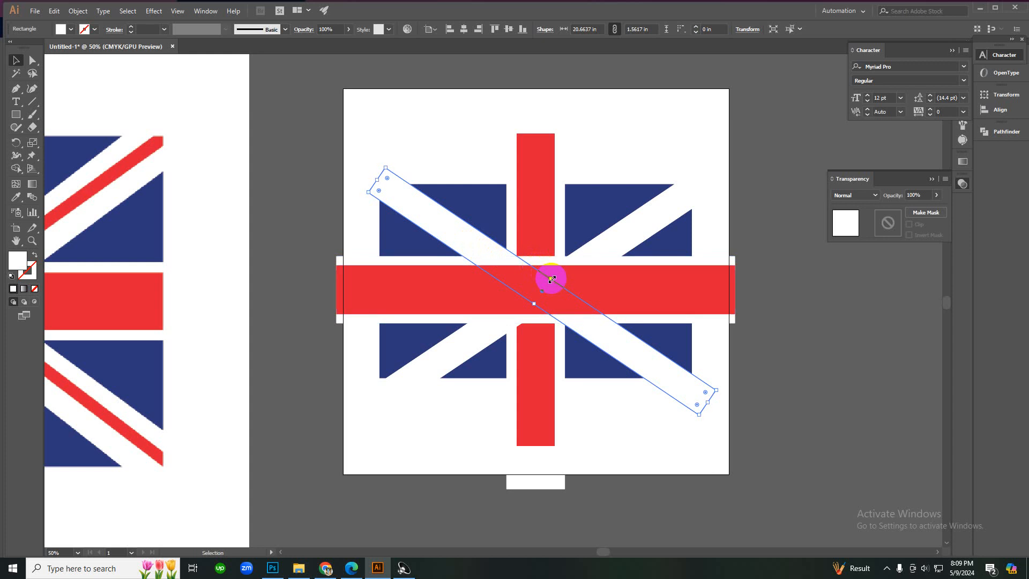
{"action": "left_click_drag", "start_coordinate": [552, 279], "coordinate": [539, 285]}
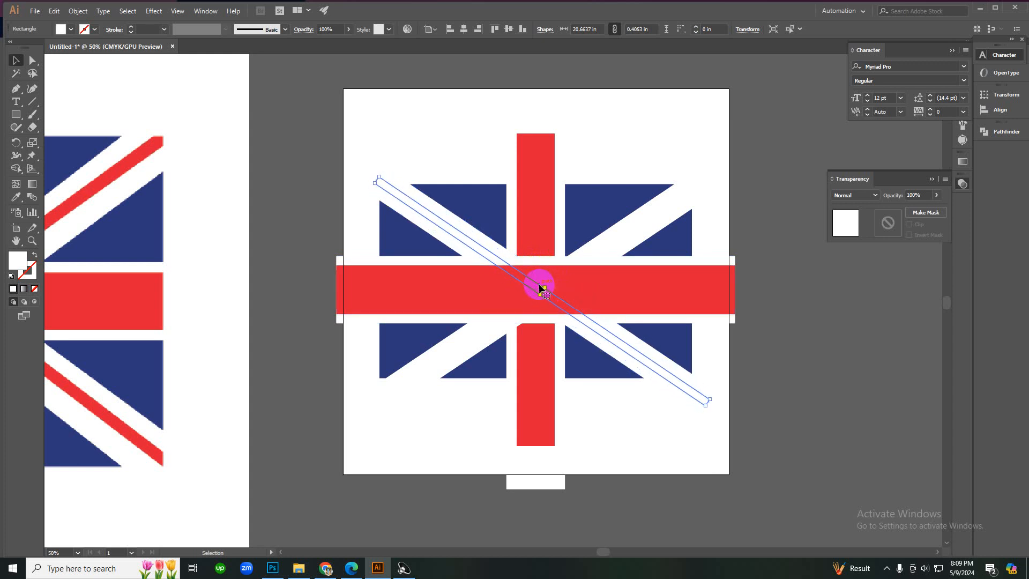
- Fill the narrow diagonal bar with the red sampled from the vertical bar of the cross, and deselect it
{"action": "key", "text": "i"}
{"action": "left_click", "coordinate": [545, 243]}
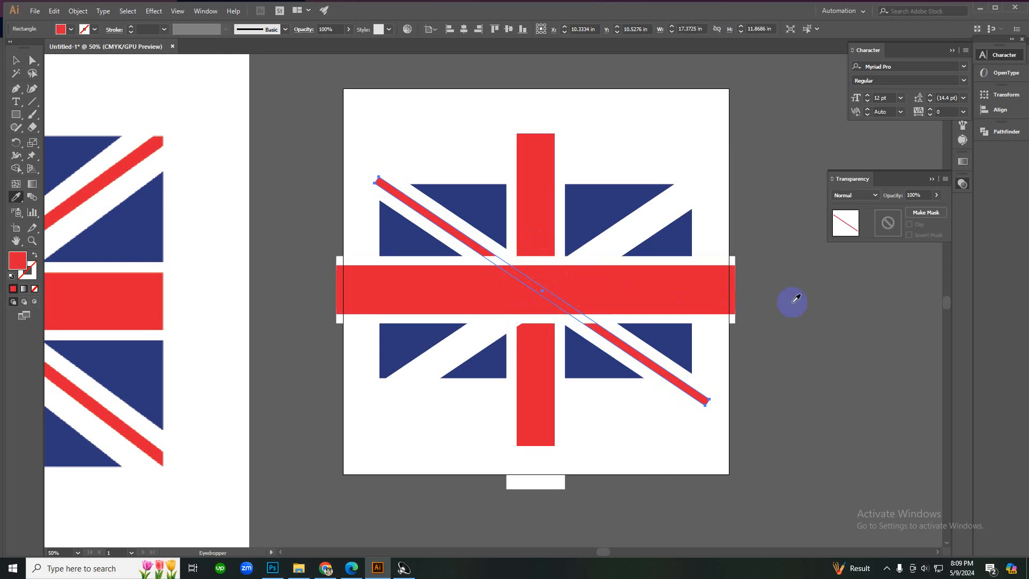
{"action": "key", "text": "v"}
{"action": "left_click", "coordinate": [820, 296]}
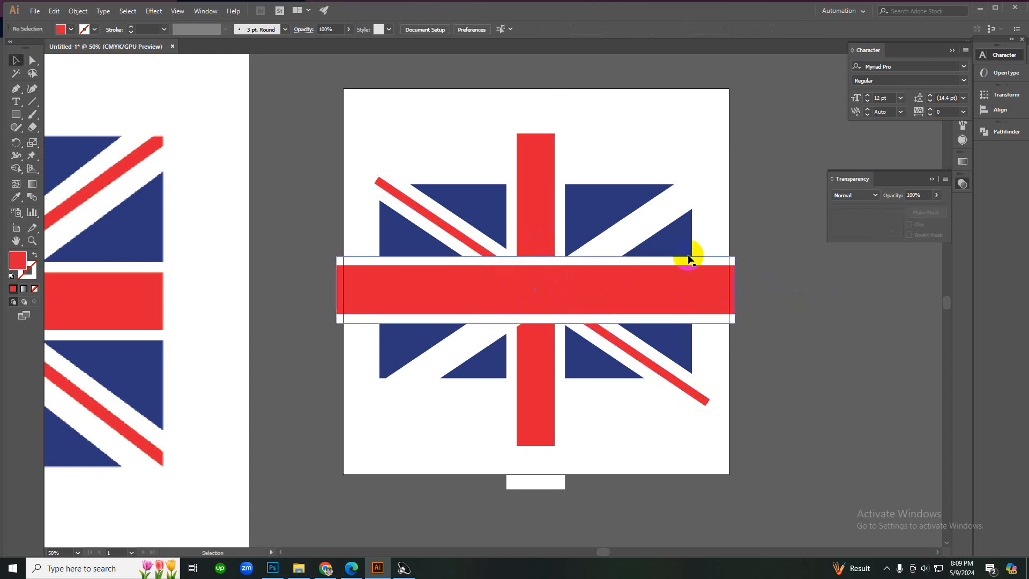
- Create a mirrored copy of the narrow red diagonal by reflecting it across the vertical axis
{"action": "left_click", "coordinate": [489, 252]}
{"action": "right_click", "coordinate": [489, 252]}
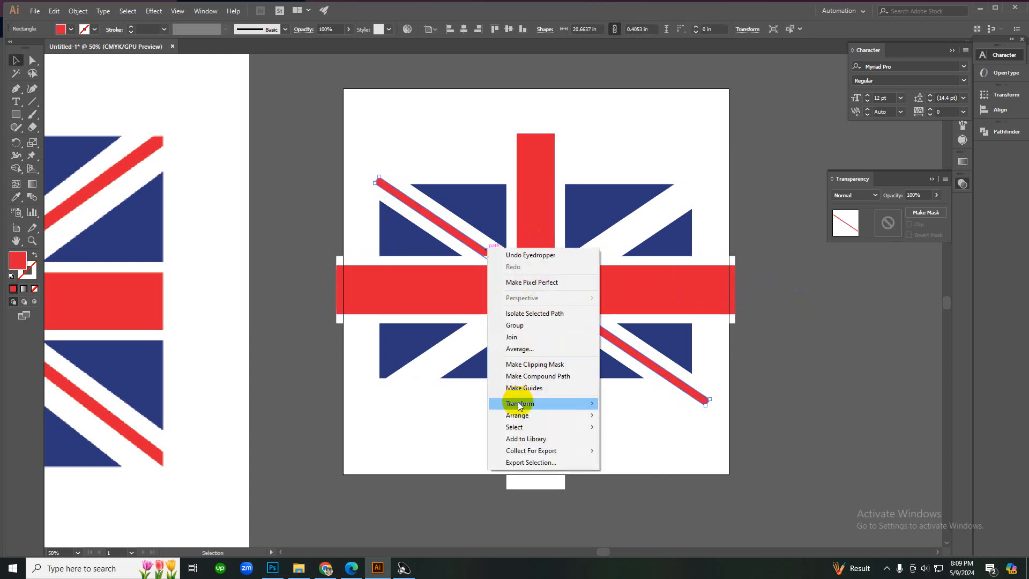
{"action": "mouse_move", "coordinate": [555, 406]}
{"action": "left_click", "coordinate": [638, 442]}
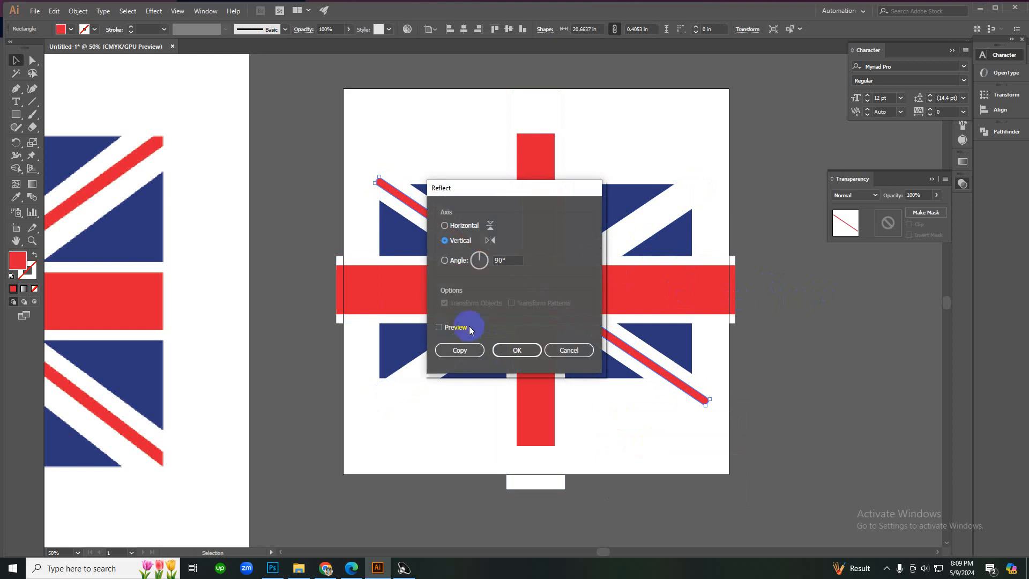
{"action": "left_click", "coordinate": [457, 352]}
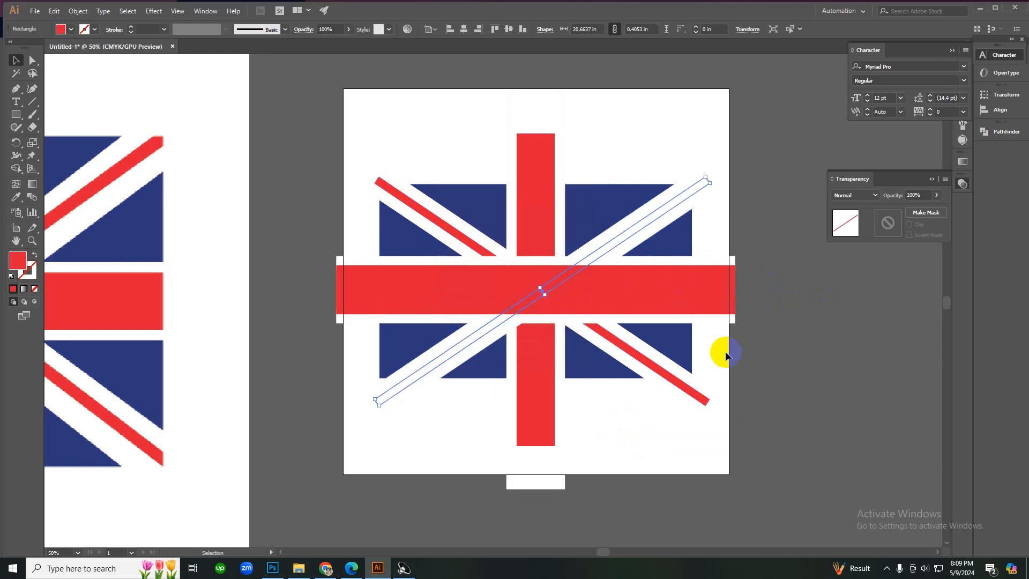
- Bring the mirrored red diagonal in front of the white diagonal it lies on, keeping it beneath the horizontal cross bars
{"action": "left_click", "coordinate": [641, 222]}
{"action": "key", "text": "ctrl+shift+bracketright"}
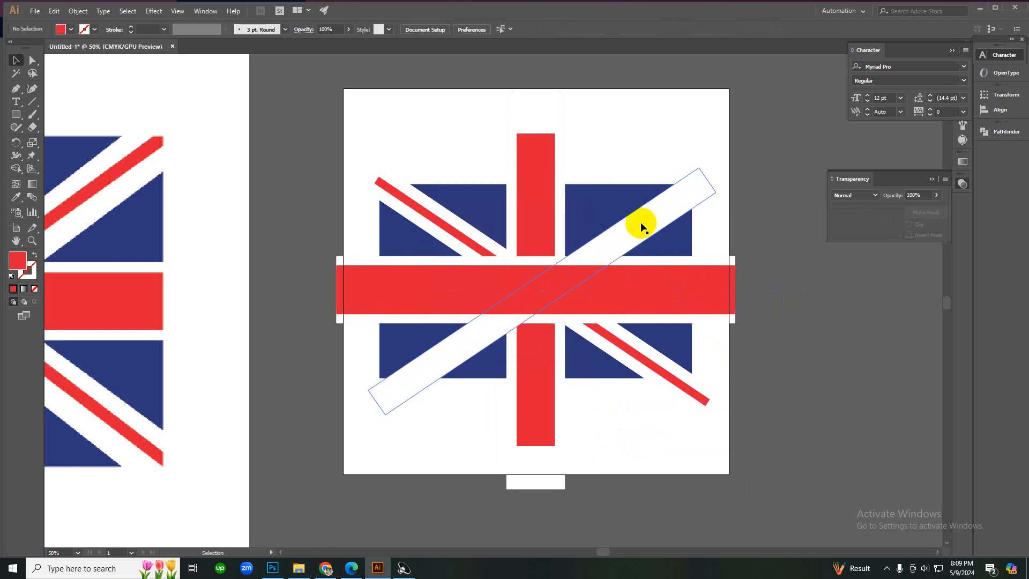
{"action": "left_click", "coordinate": [641, 220], "text": "ctrl"}
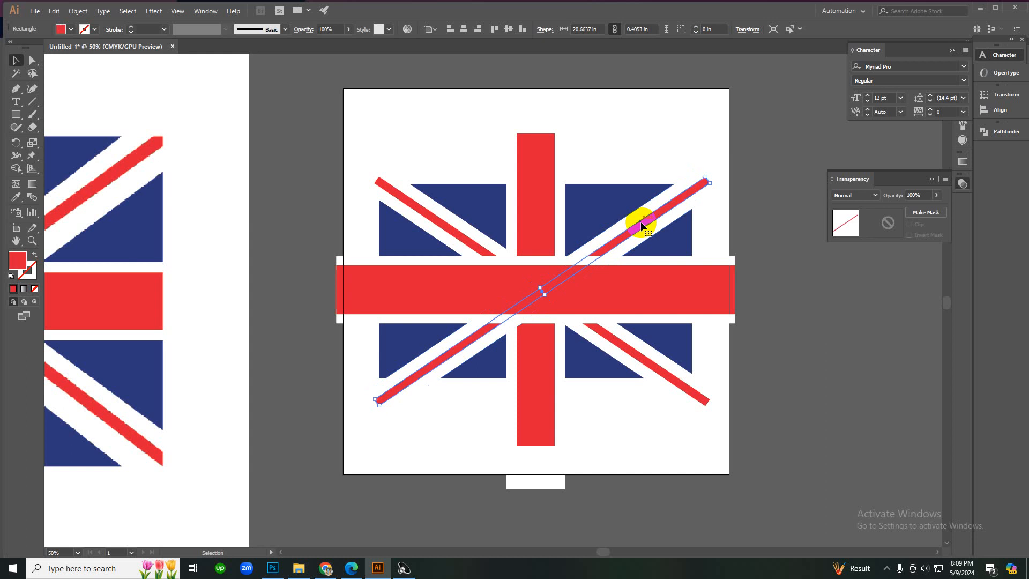
{"action": "left_click", "coordinate": [753, 320]}
- Split all the overlapping flag shapes along their edges with Pathfinder Divide and ungroup the resulting pieces
{"action": "key", "text": "z"}
{"action": "left_click", "coordinate": [505, 338], "text": "alt"}
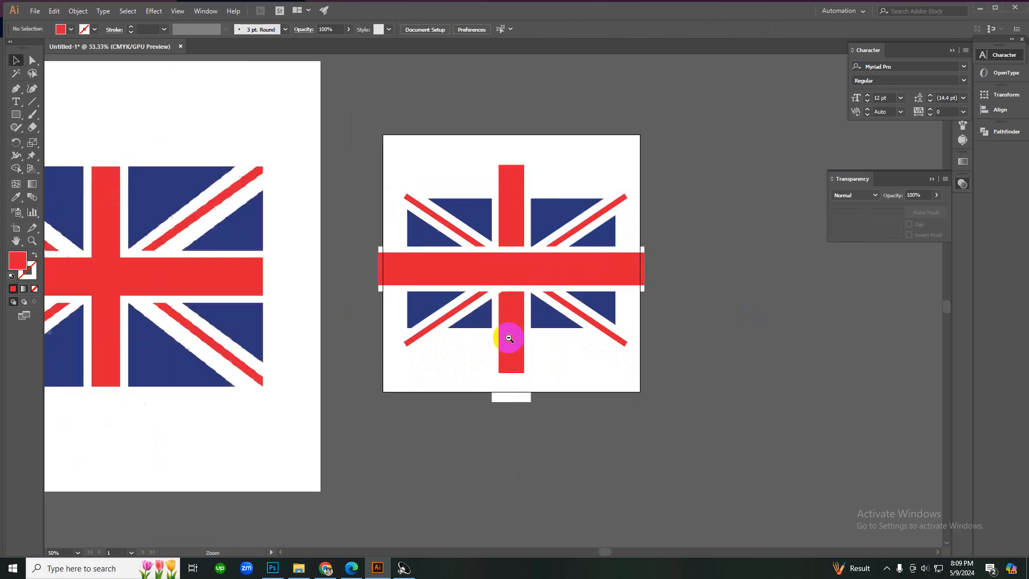
{"action": "left_click", "coordinate": [490, 315], "text": "alt"}
{"action": "left_click", "coordinate": [475, 290]}
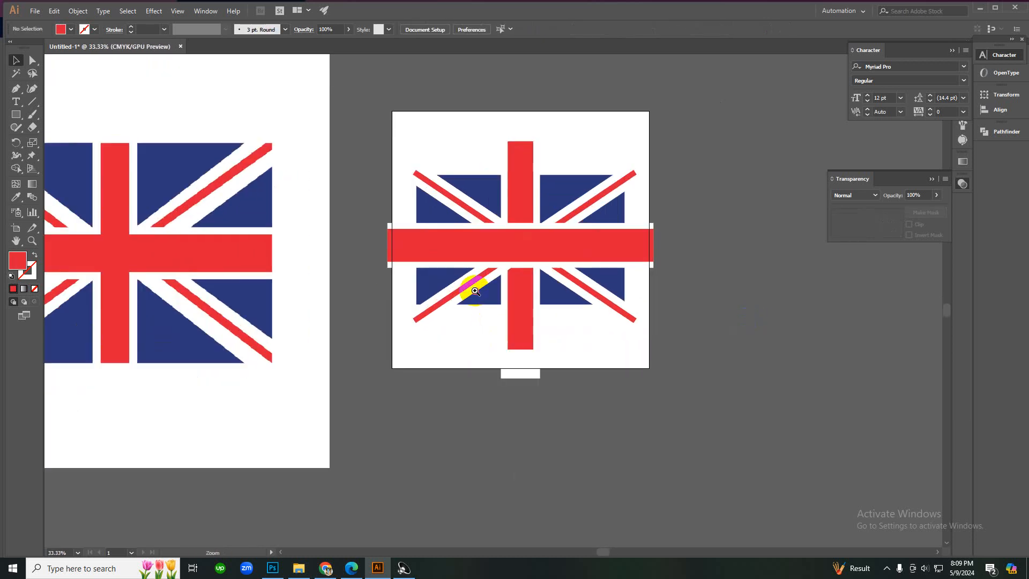
{"action": "left_click", "coordinate": [475, 290]}
{"action": "left_click", "coordinate": [482, 287], "text": "alt"}
{"action": "key", "text": "v"}
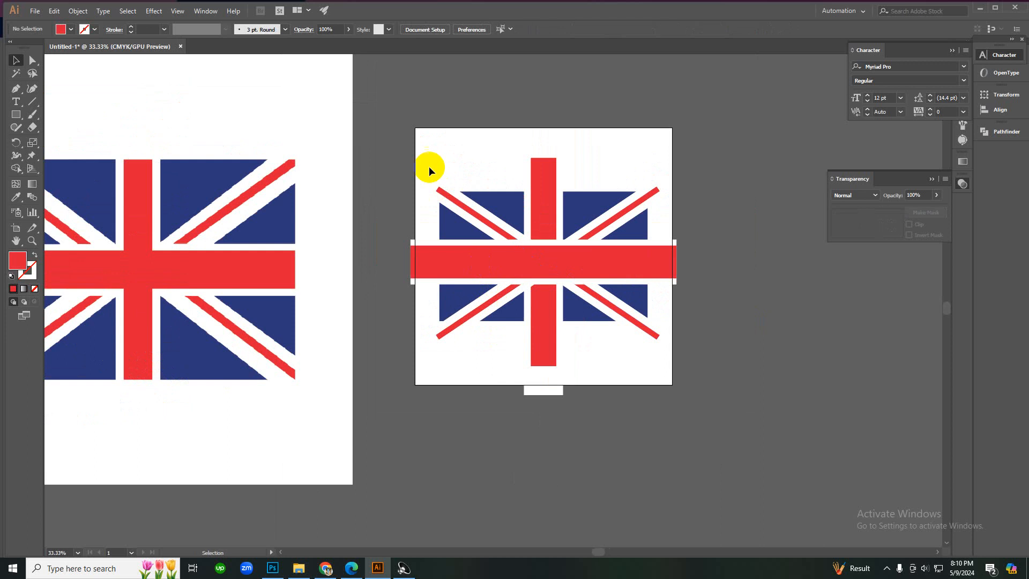
{"action": "left_click_drag", "start_coordinate": [435, 168], "coordinate": [722, 382]}
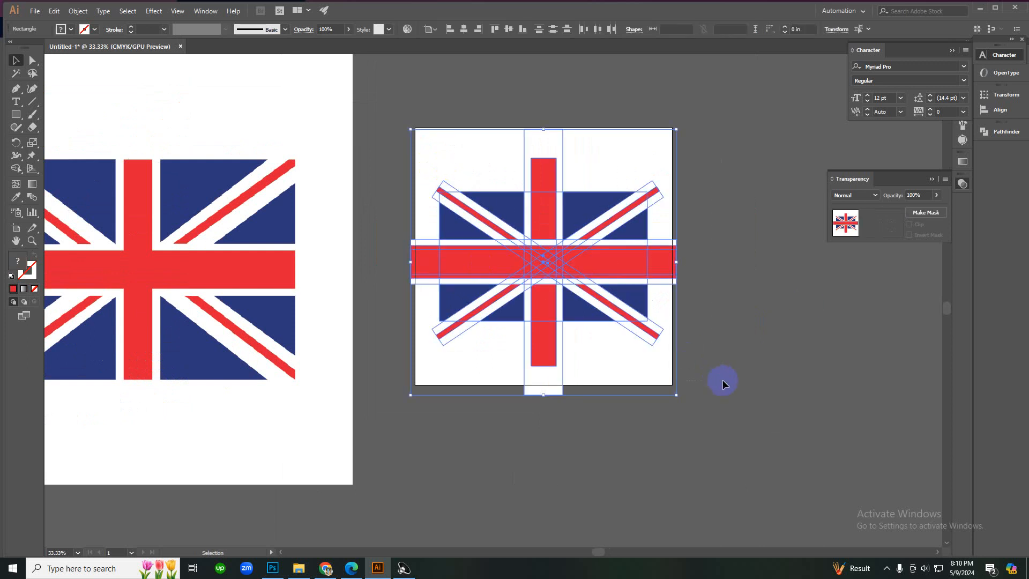
{"action": "left_click", "coordinate": [987, 131]}
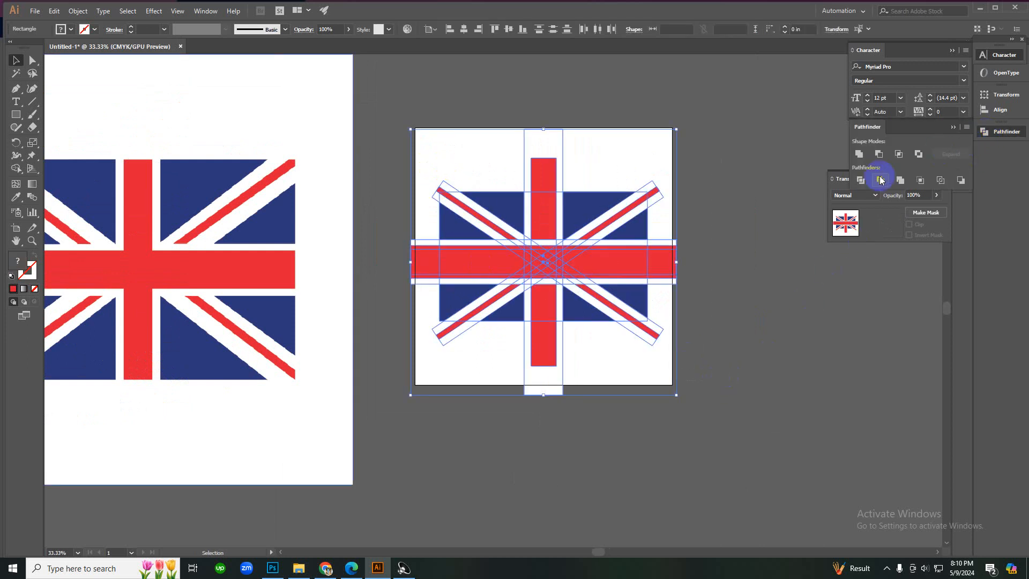
{"action": "left_click", "coordinate": [864, 180]}
{"action": "right_click", "coordinate": [749, 202]}
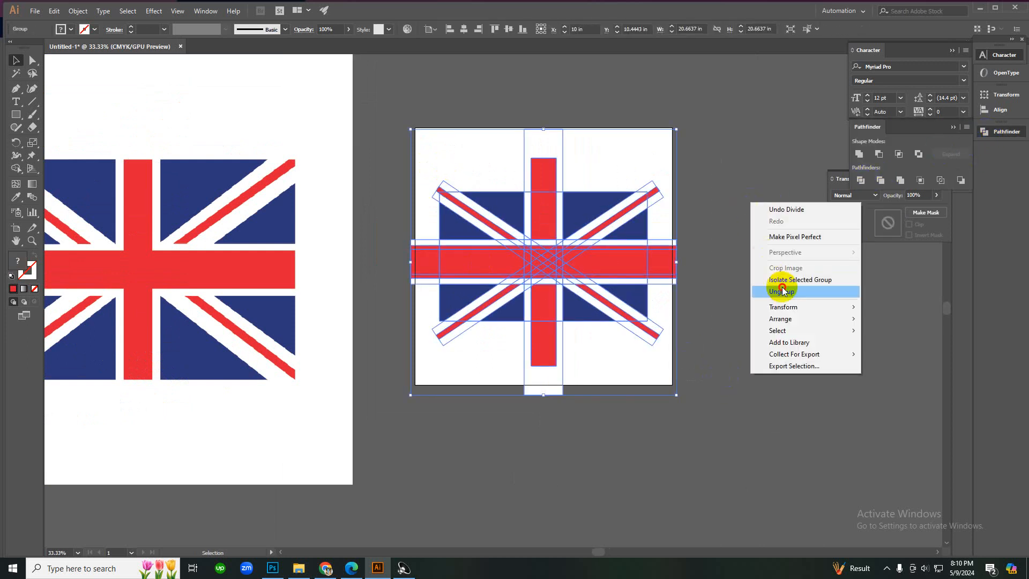
{"action": "left_click", "coordinate": [767, 290]}
{"action": "left_click", "coordinate": [750, 295]}
- Delete the pieces that extend above the blue rectangle, past its upper-right corner and beyond its right edge
{"action": "scroll", "coordinate": [553, 289], "scroll_direction": "up", "scroll_amount": 1}
{"action": "left_click_drag", "start_coordinate": [352, 113], "coordinate": [661, 140]}
{"action": "key", "text": "Delete"}
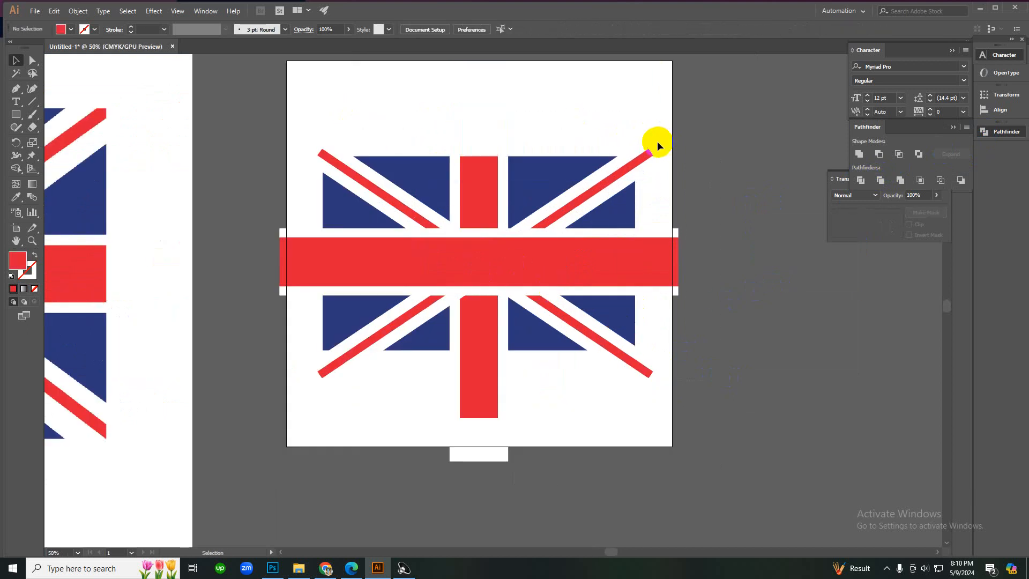
{"action": "left_click", "coordinate": [649, 156]}
{"action": "key", "text": "Delete"}
{"action": "left_click_drag", "start_coordinate": [656, 207], "coordinate": [665, 259]}
{"action": "key", "text": "Delete"}
- Delete the diagonal and vertical bar pieces that extend below the blue rectangle's bottom edge
{"action": "left_click", "coordinate": [645, 370]}
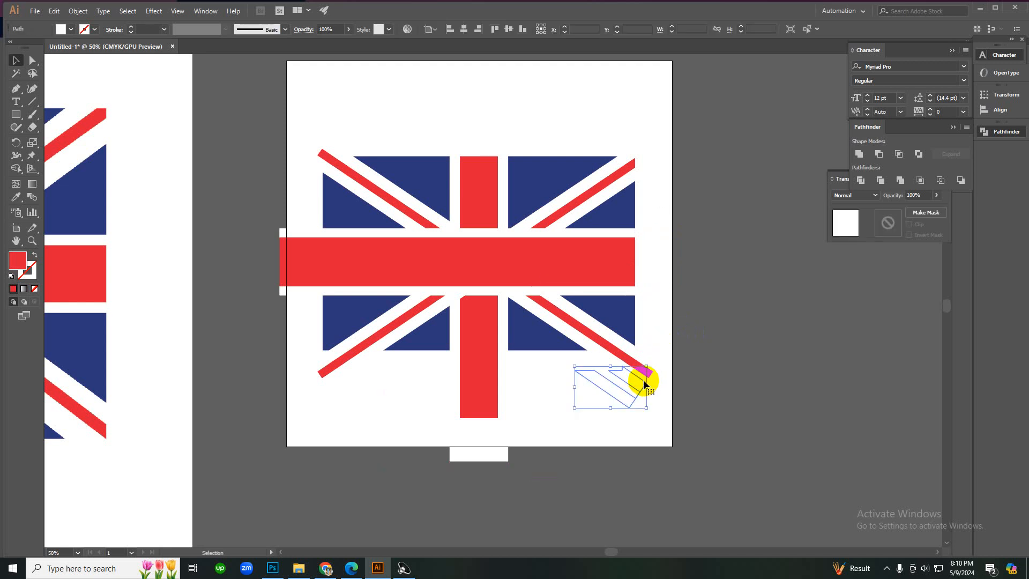
{"action": "key", "text": "Delete"}
{"action": "left_click", "coordinate": [321, 380]}
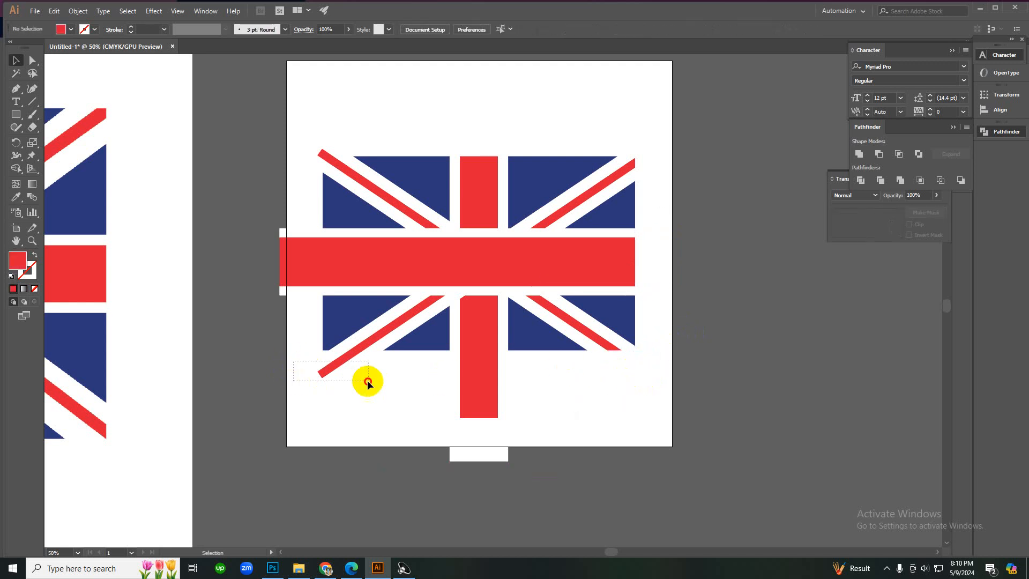
{"action": "key", "text": "Delete"}
{"action": "left_click_drag", "start_coordinate": [402, 389], "coordinate": [606, 432]}
{"action": "key", "text": "Delete"}
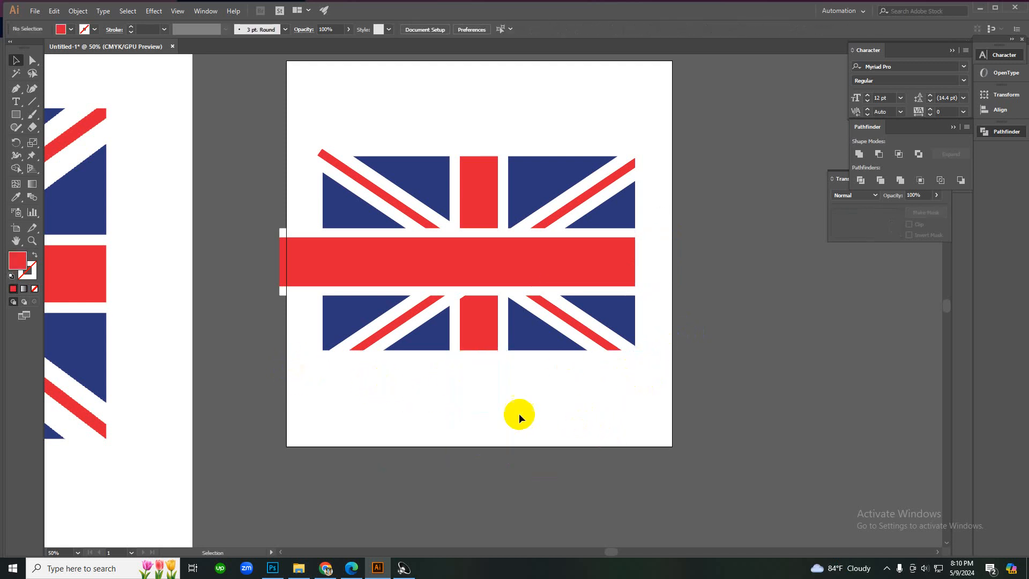
- Delete the horizontal bar ends beyond the blue rectangle's left edge and the white fragment above its upper-left corner
{"action": "left_click_drag", "start_coordinate": [262, 221], "coordinate": [310, 309]}
{"action": "key", "text": "Delete"}
{"action": "left_click_drag", "start_coordinate": [309, 130], "coordinate": [338, 152]}
{"action": "key", "text": "Delete"}
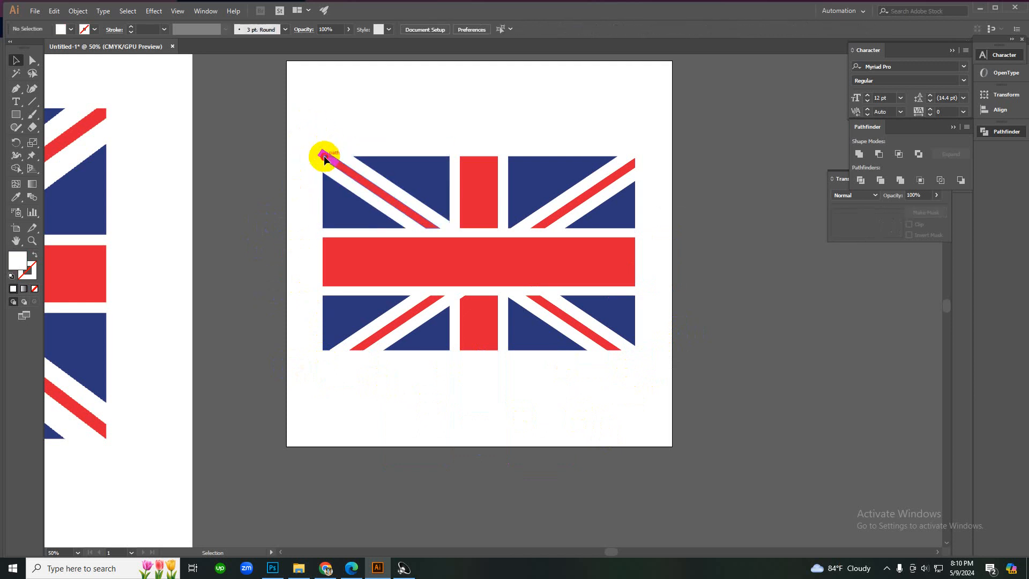
{"action": "left_click", "coordinate": [324, 156]}
{"action": "key", "text": "Delete"}
{"action": "key", "text": "ctrl+z"}
- Delete the remaining red and white diagonal fragments outside the blue rectangle's upper-left corner
{"action": "left_click", "coordinate": [316, 150]}
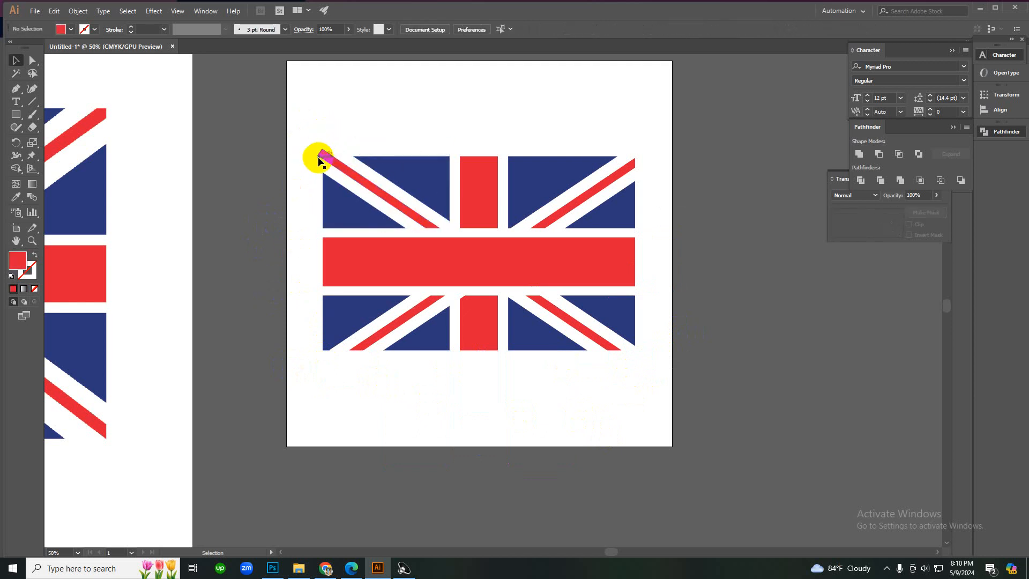
{"action": "left_click", "coordinate": [318, 159]}
{"action": "key", "text": "Delete"}
{"action": "left_click", "coordinate": [315, 164]}
{"action": "key", "text": "Delete"}
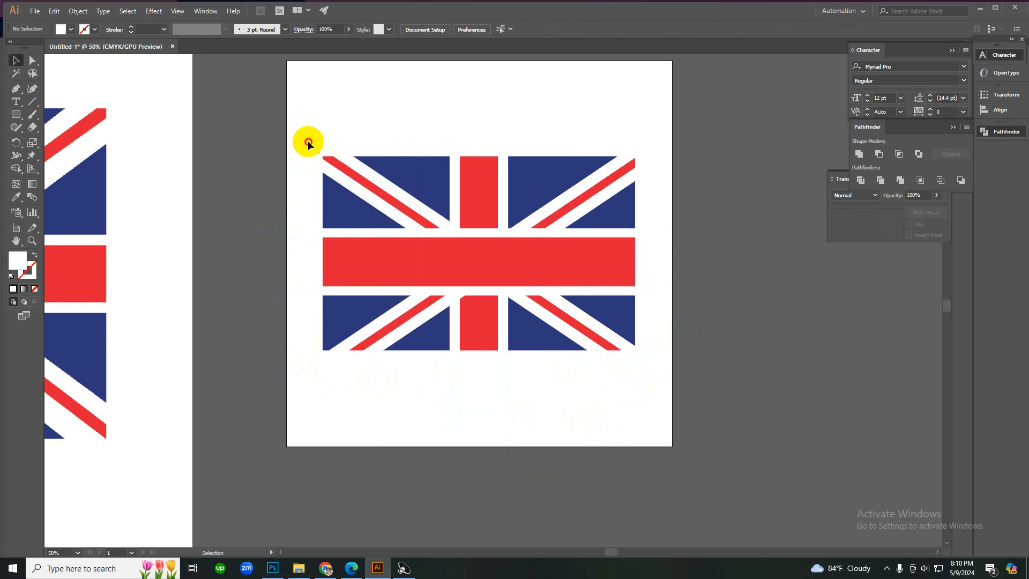
{"action": "left_click_drag", "start_coordinate": [308, 142], "coordinate": [318, 159]}
{"action": "key", "text": "Delete"}
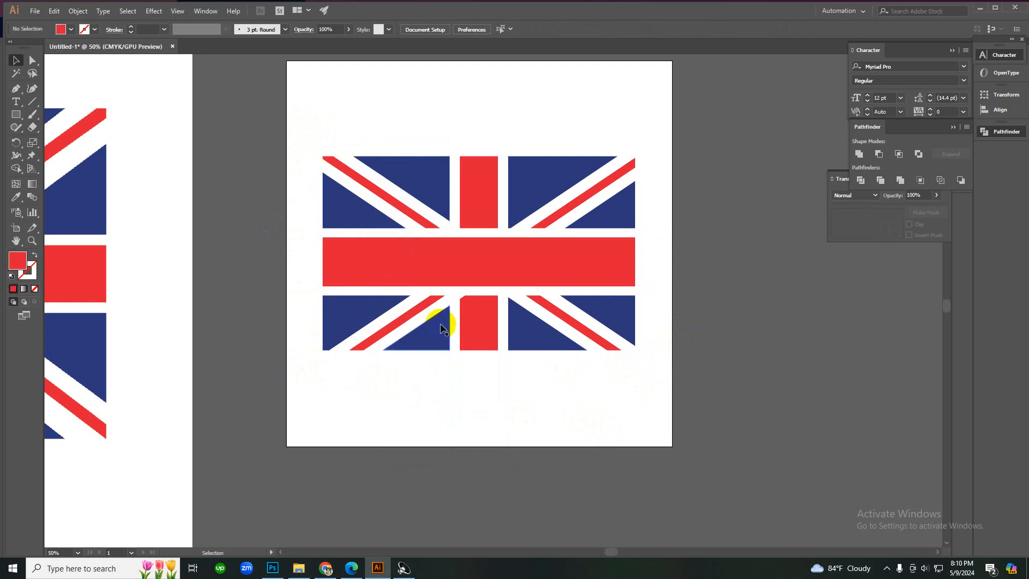
- Compare the trimmed vector flag with the reference flag beside it
{"action": "left_click", "coordinate": [478, 333], "text": "ctrl+alt"}
{"action": "left_click", "coordinate": [477, 332], "text": "ctrl+alt"}
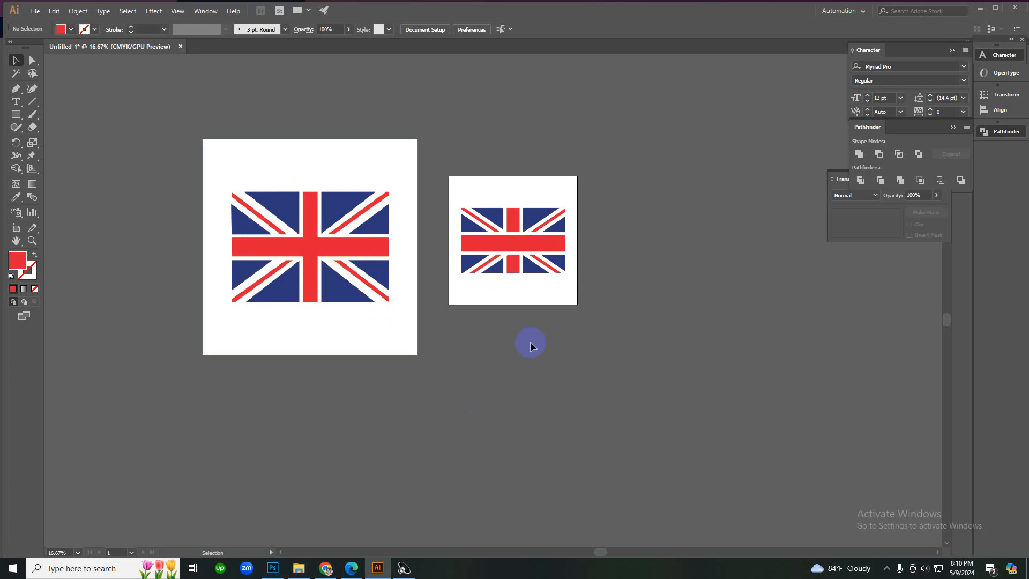
{"action": "left_click", "coordinate": [514, 288], "text": "ctrl"}
{"action": "left_click", "coordinate": [513, 288], "text": "ctrl"}
{"action": "left_click", "coordinate": [513, 288], "text": "ctrl"}
{"action": "left_click", "coordinate": [514, 296], "text": "ctrl"}
{"action": "left_click", "coordinate": [446, 287], "text": "ctrl+alt"}
{"action": "left_click", "coordinate": [445, 286], "text": "ctrl+alt"}
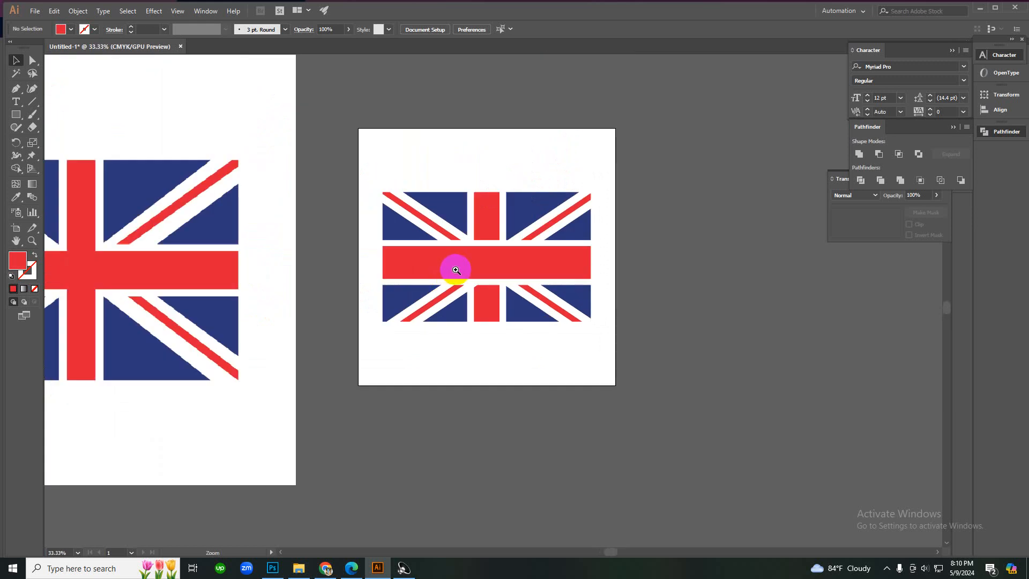
- Examine the finished vector flag up close and beside the reference, checking its cross, diagonals and trimmed edges
{"action": "left_click", "coordinate": [467, 296], "text": "ctrl"}
{"action": "left_click", "coordinate": [468, 297], "text": "ctrl+alt"}
{"action": "left_click", "coordinate": [468, 296], "text": "ctrl+alt"}
{"action": "left_click", "coordinate": [467, 297], "text": "ctrl"}
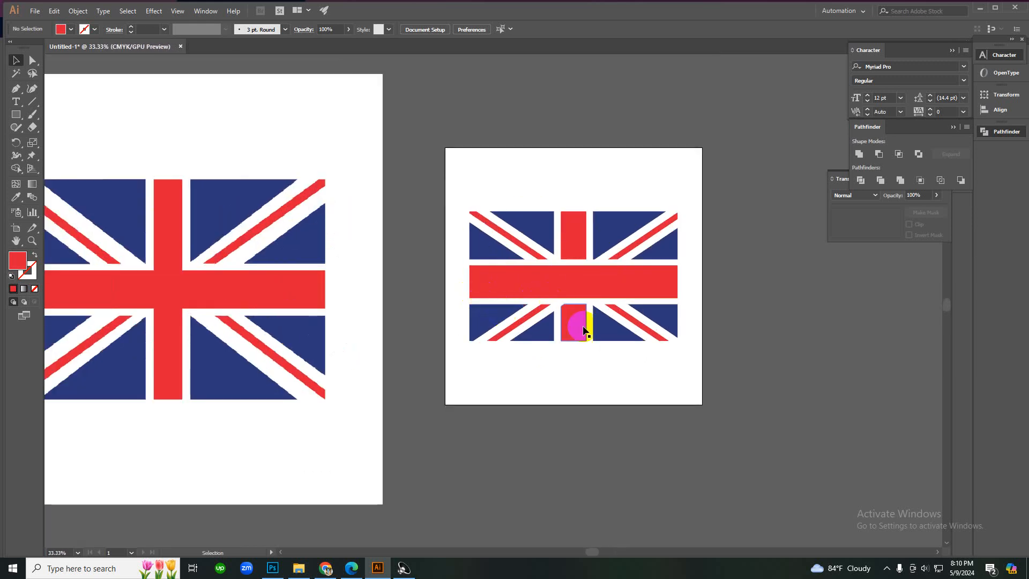
{"action": "left_click", "coordinate": [554, 280], "text": "ctrl"}
{"action": "left_click", "coordinate": [538, 361], "text": "ctrl"}
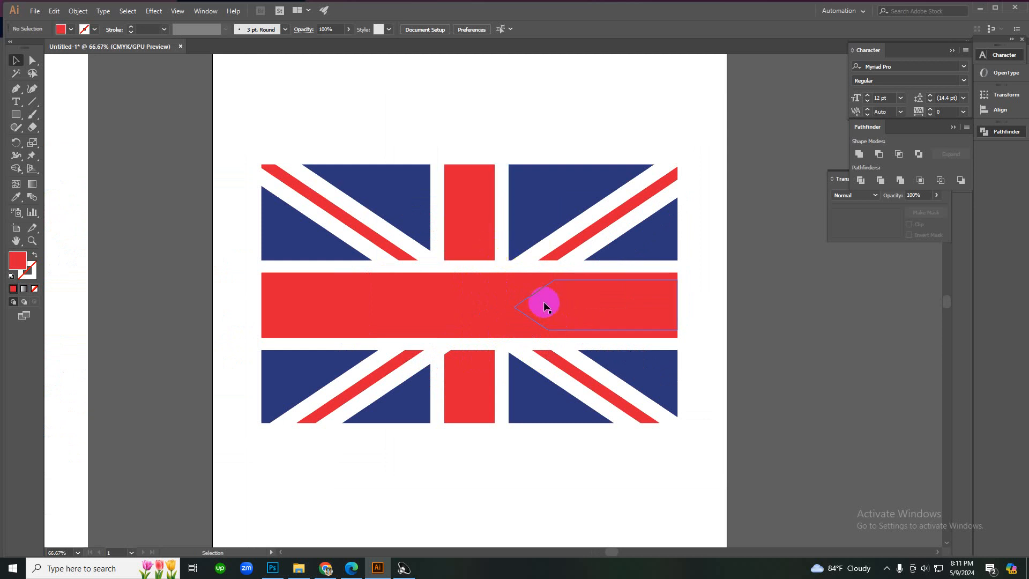
{"action": "left_click", "coordinate": [502, 318], "text": "ctrl+alt"}
{"action": "left_click", "coordinate": [502, 317], "text": "ctrl+alt"}
{"action": "left_click", "coordinate": [501, 317], "text": "ctrl+alt"}
{"action": "left_click", "coordinate": [470, 294], "text": "ctrl+alt"}
{"action": "left_click", "coordinate": [470, 294], "text": "ctrl"}
{"action": "left_click", "coordinate": [470, 294], "text": "ctrl"}
{"action": "left_click", "coordinate": [470, 294], "text": "ctrl"}
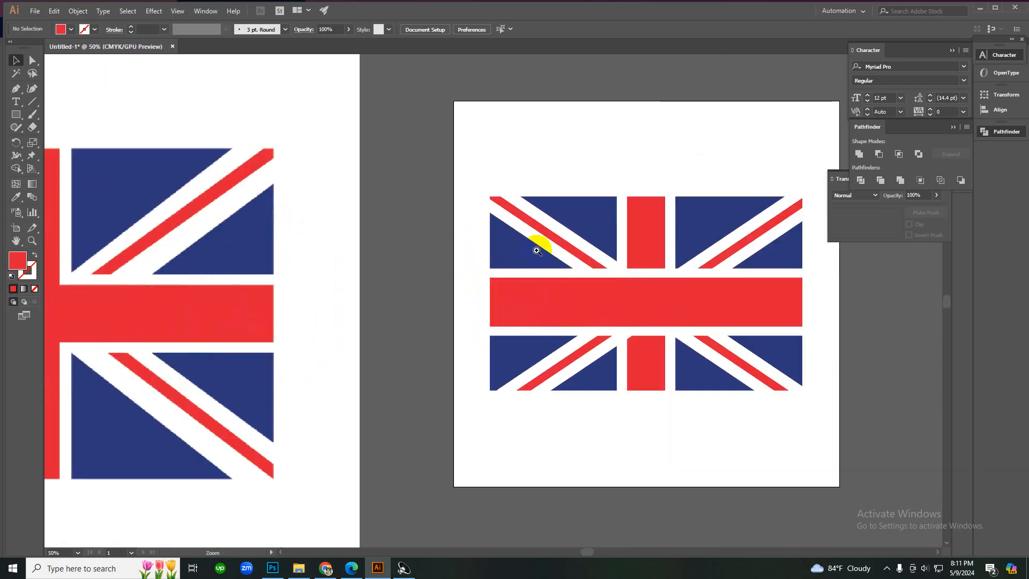
- Delete all the vector flag shapes from the artboard
{"action": "left_click", "coordinate": [595, 343], "text": "ctrl"}
{"action": "left_click", "coordinate": [509, 274], "text": "ctrl+alt"}
{"action": "left_click_drag", "start_coordinate": [298, 133], "coordinate": [677, 422]}
{"action": "key", "text": "Delete"}
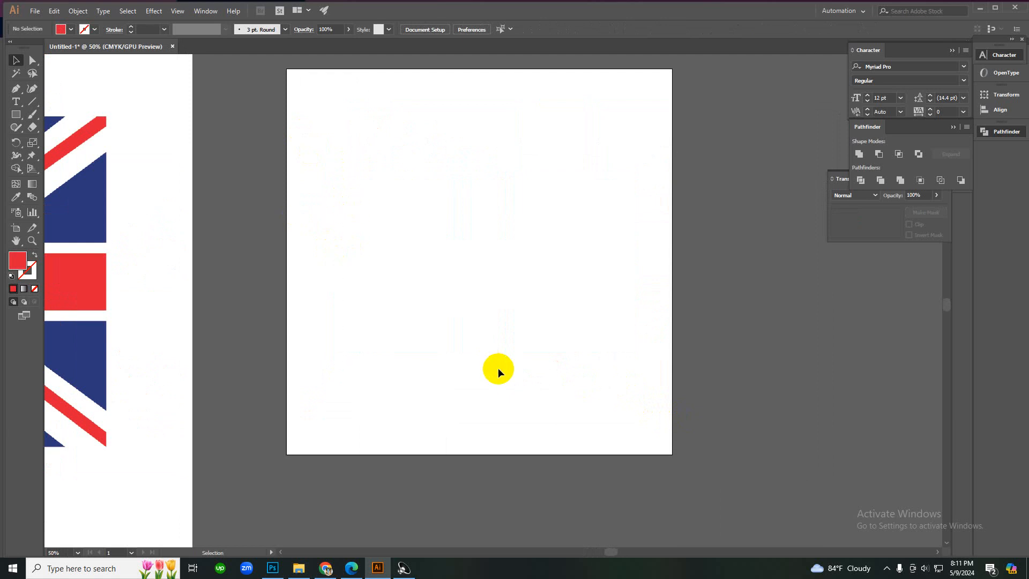
- Switch to Chrome and search Google Images for "simple logo design"
{"action": "left_click", "coordinate": [326, 568]}
{"action": "double_click", "coordinate": [129, 91]}
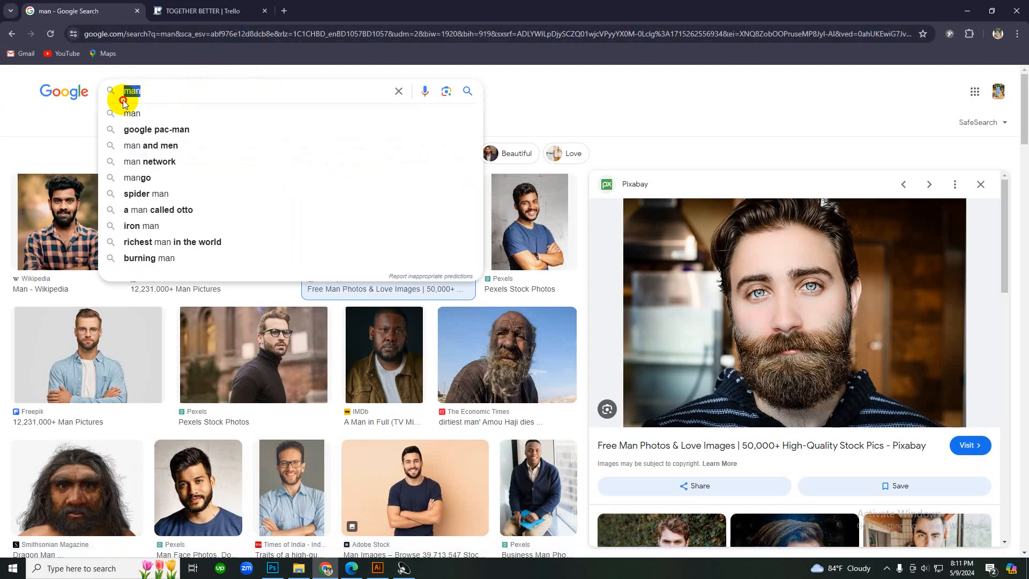
{"action": "type", "text": "simpl"}
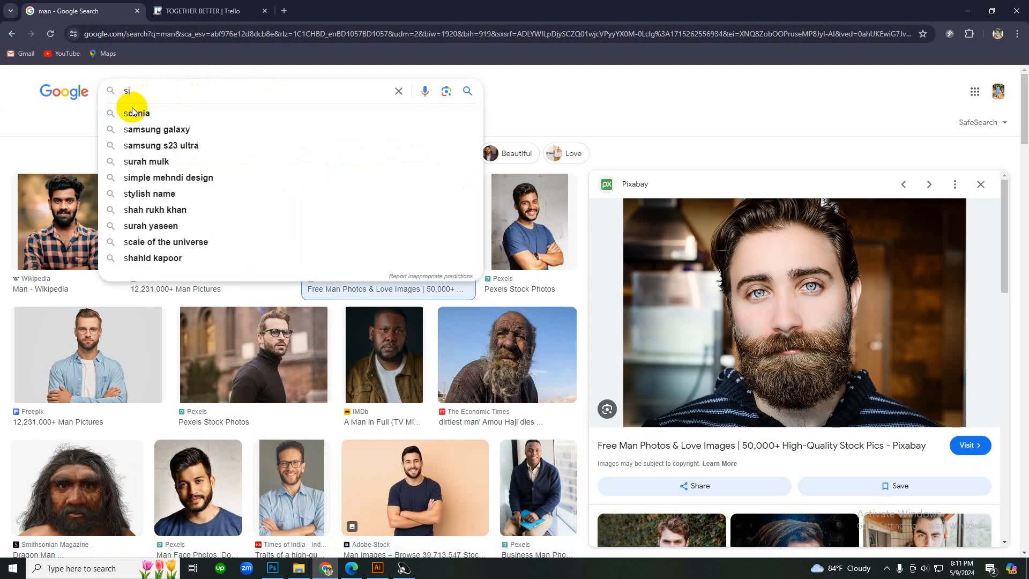
{"action": "type", "text": "e log"}
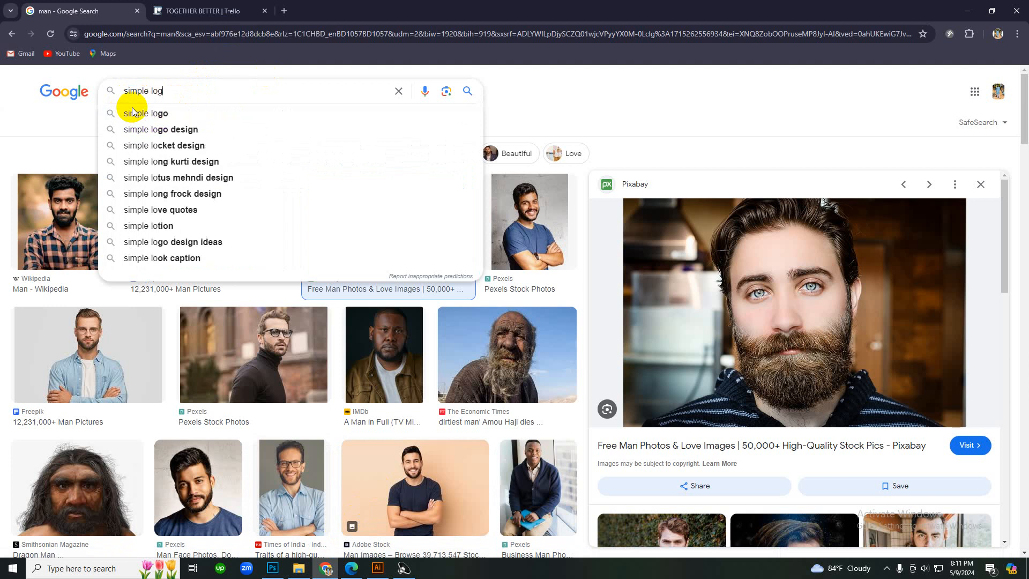
{"action": "type", "text": "o design"}
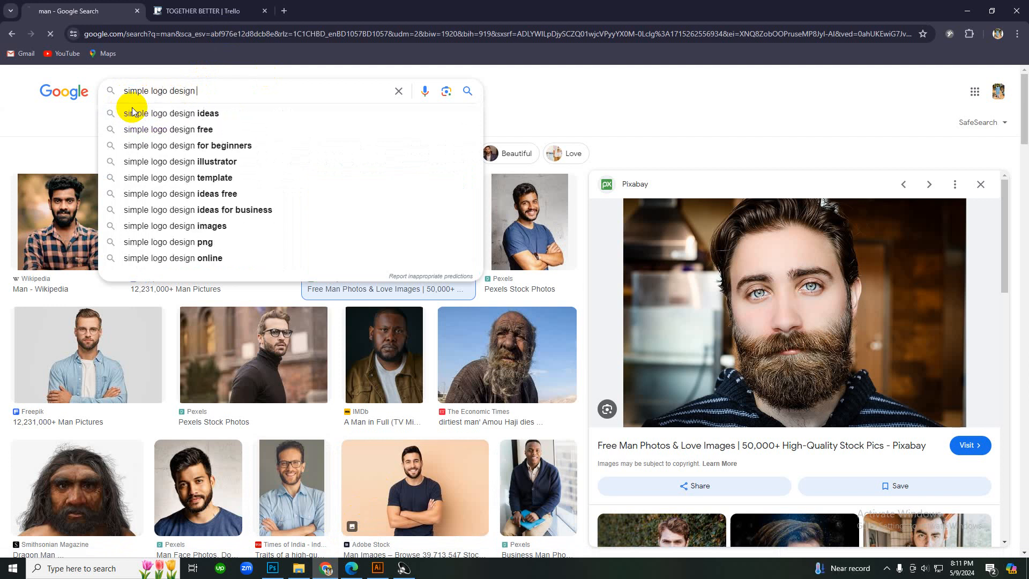
{"action": "key", "text": "Return"}
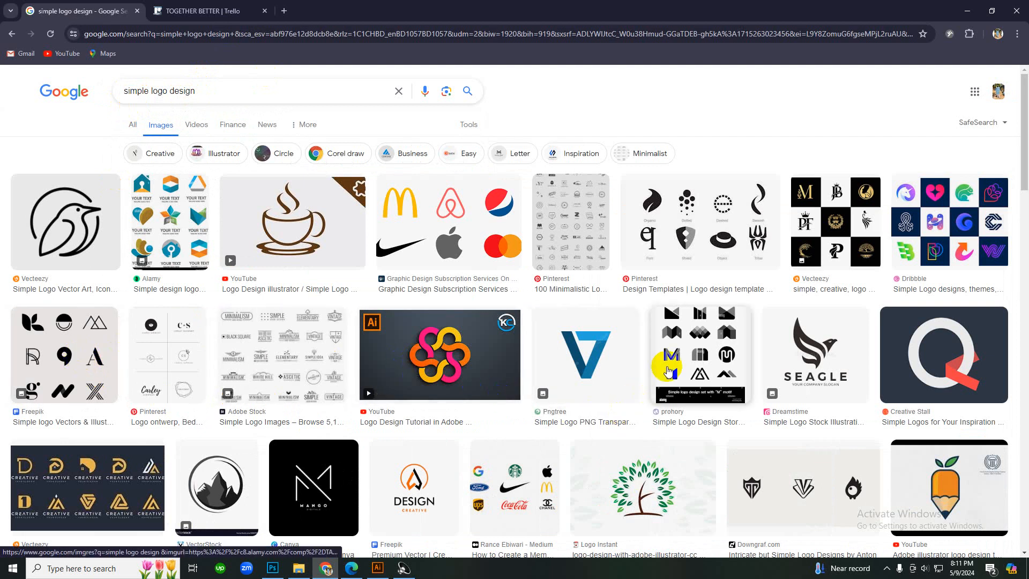
- Open the blue V-shaped logo from Pngtree in the image results and copy its image
{"action": "left_click", "coordinate": [579, 358]}
{"action": "right_click", "coordinate": [773, 258]}
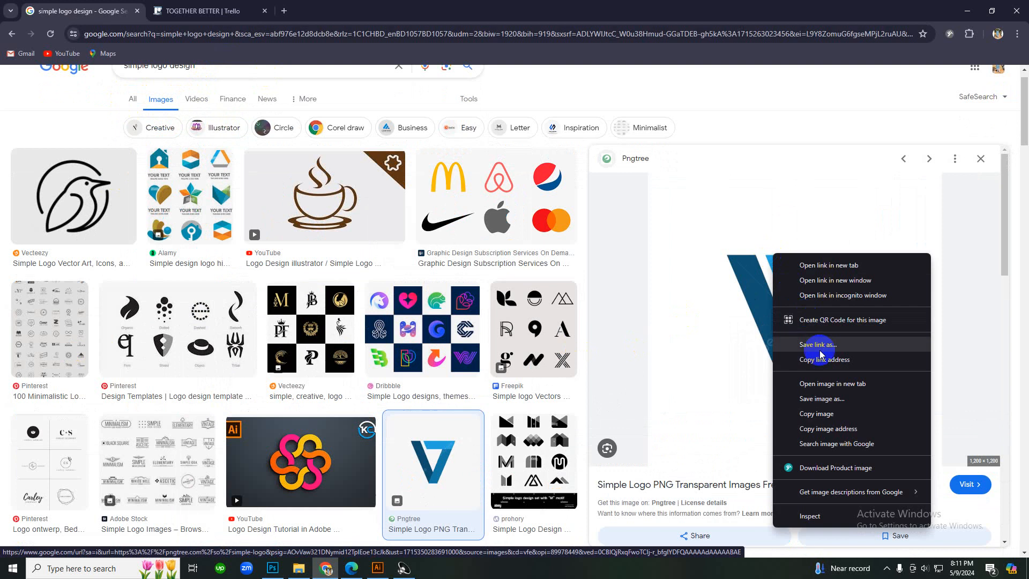
{"action": "left_click", "coordinate": [816, 423]}
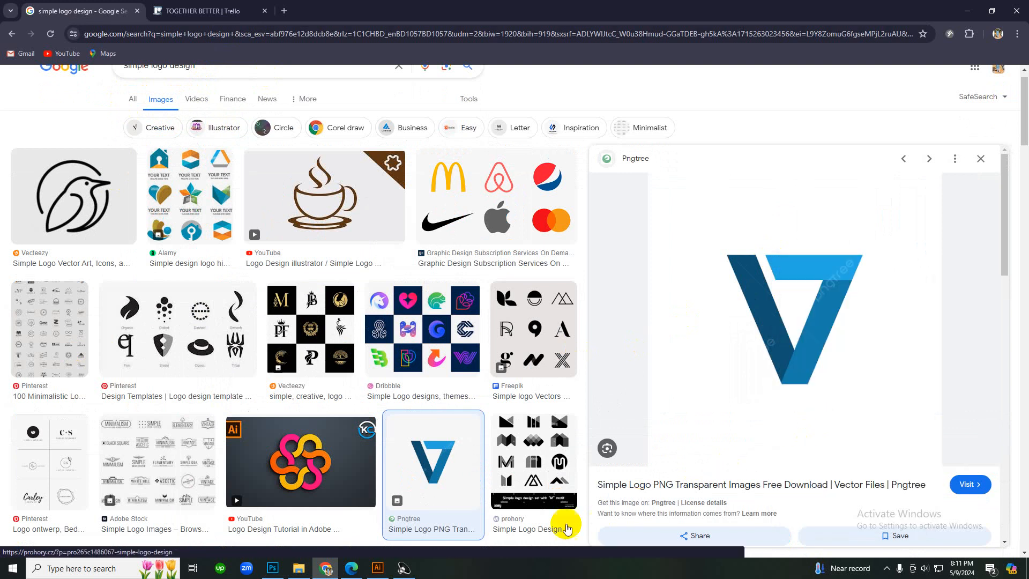
- Switch to Illustrator, paste the copied logo image and move it toward the artboard's right edge
{"action": "left_click", "coordinate": [388, 569]}
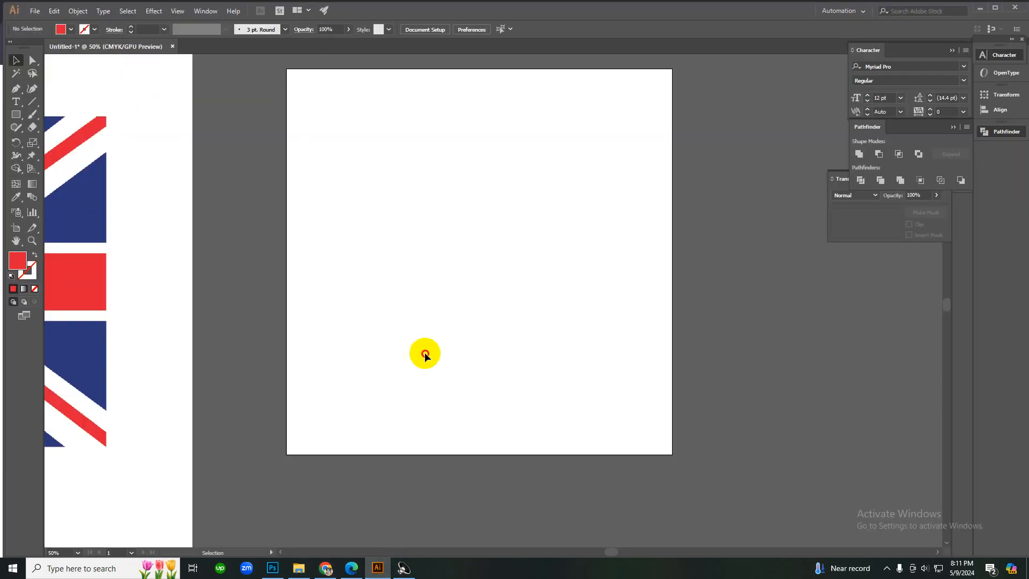
{"action": "key", "text": "ctrl+v"}
{"action": "left_click_drag", "start_coordinate": [435, 368], "coordinate": [706, 358]}
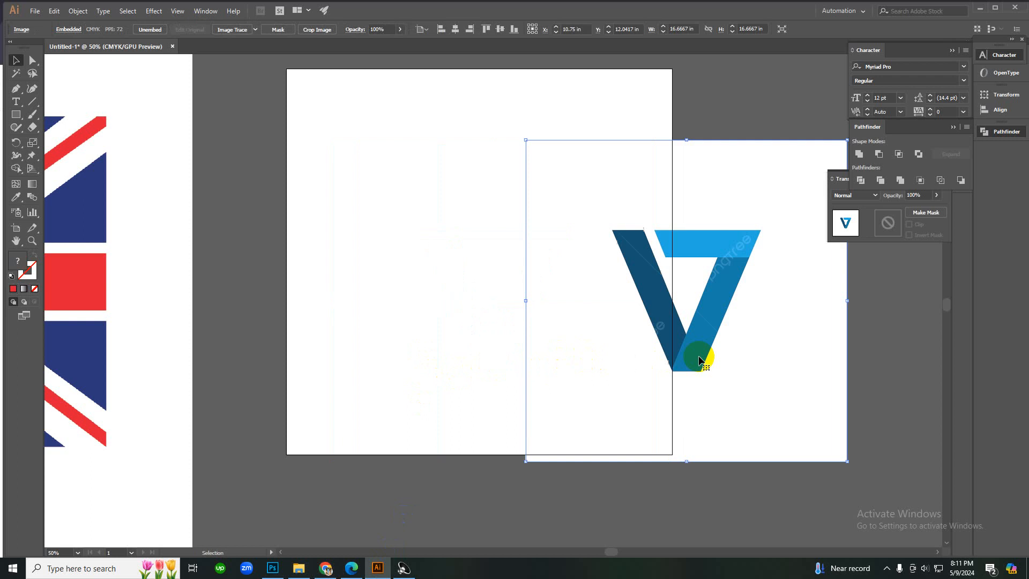
- Delete the reference flag image and place the logo image beside the artboard's left edge in its place
{"action": "left_click", "coordinate": [86, 322]}
{"action": "key", "text": "Delete"}
{"action": "left_click_drag", "start_coordinate": [630, 319], "coordinate": [69, 304]}
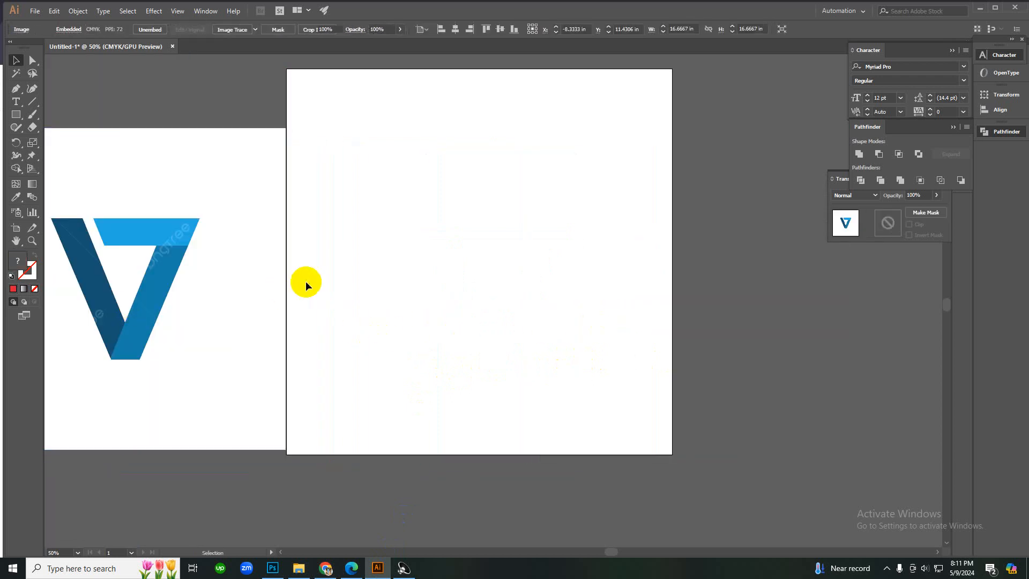
{"action": "left_click", "coordinate": [300, 275]}
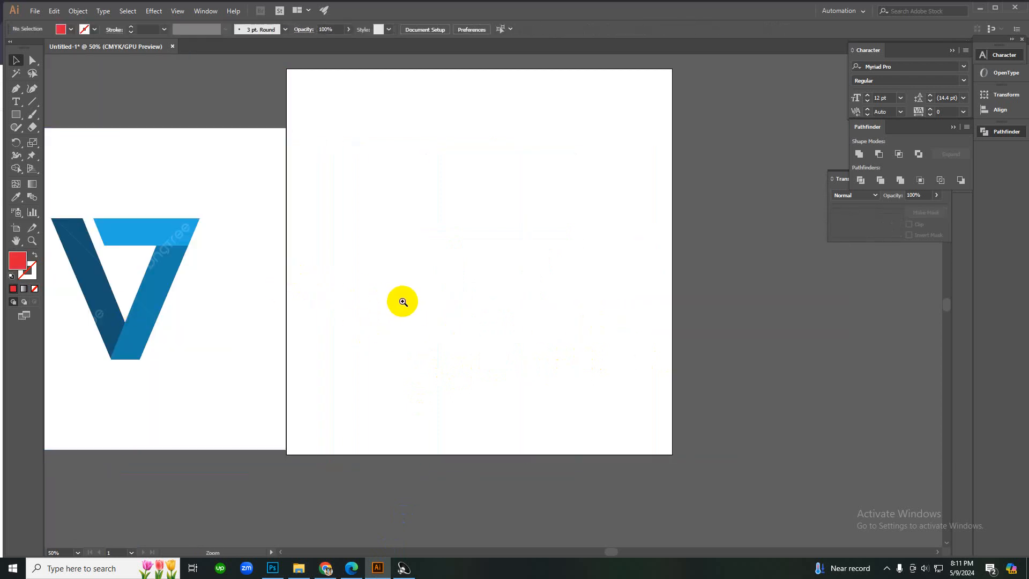
{"action": "scroll", "coordinate": [405, 304], "scroll_direction": "left", "scroll_amount": 3}
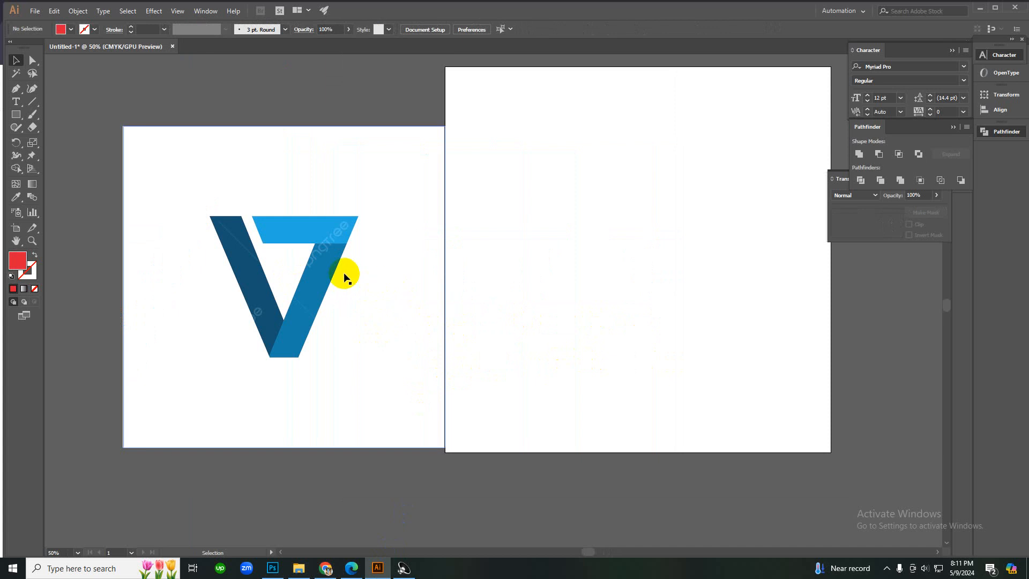
{"action": "left_click", "coordinate": [388, 290]}
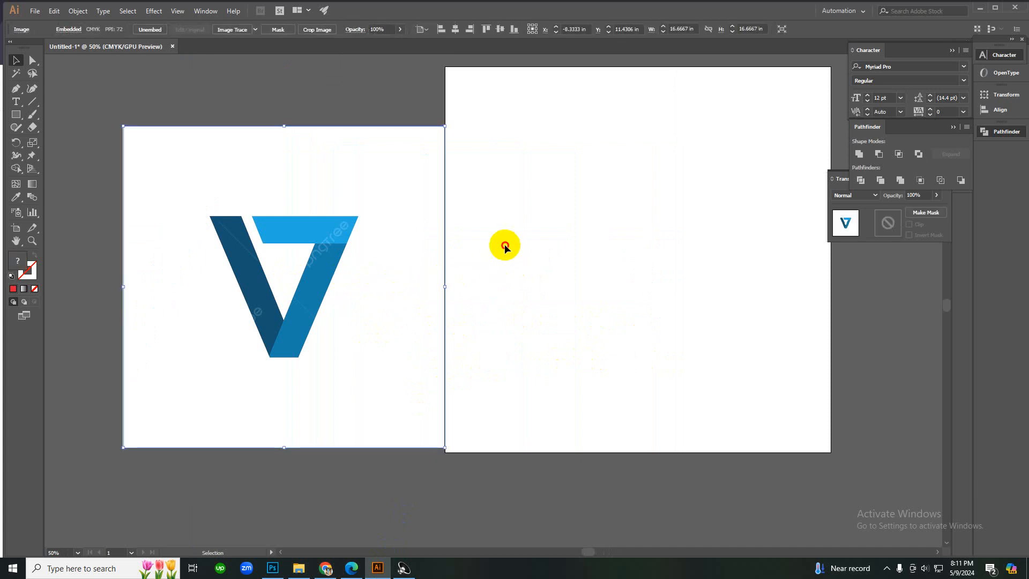
{"action": "left_click_drag", "start_coordinate": [504, 243], "coordinate": [351, 329]}
{"action": "left_click_drag", "start_coordinate": [474, 231], "coordinate": [391, 308]}
{"action": "left_click", "coordinate": [452, 244]}
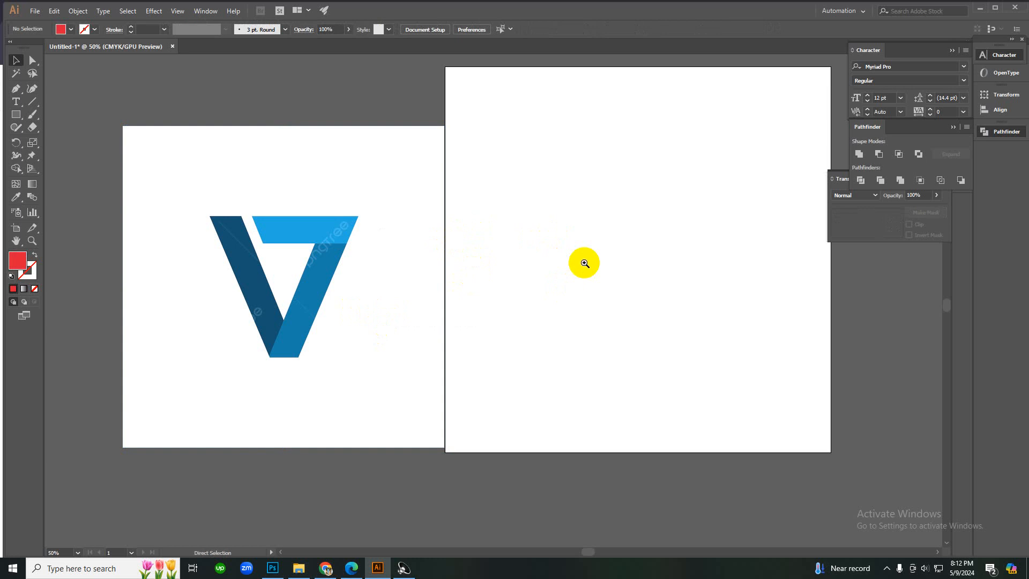
{"action": "key", "text": "ctrl+plus"}
- Switch to Chrome and preview the "M" motif logo set from prohory and a related Dribbble logo set
{"action": "left_click", "coordinate": [326, 568]}
{"action": "scroll", "coordinate": [455, 356], "scroll_direction": "down", "scroll_amount": 3}
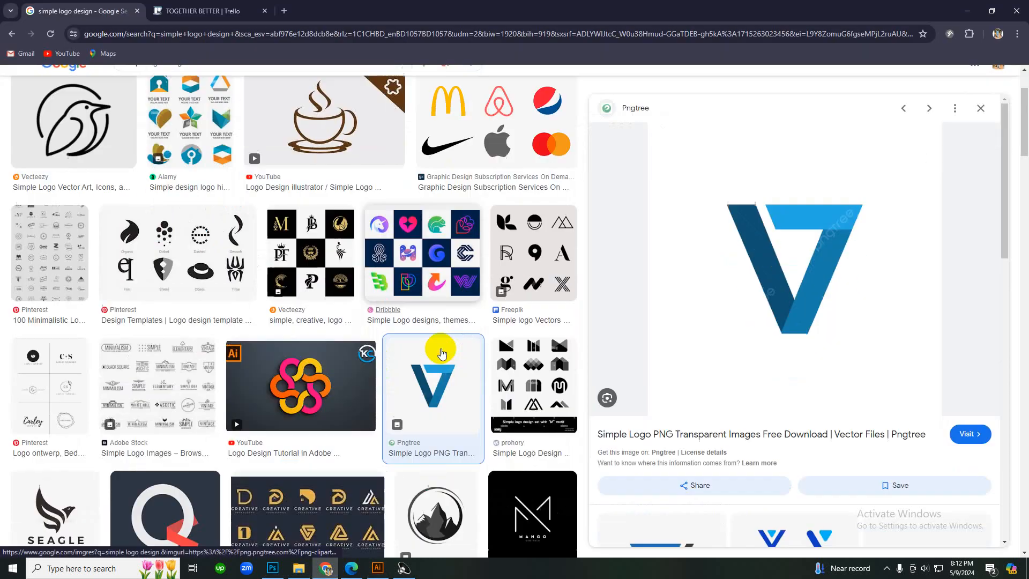
{"action": "left_click", "coordinate": [530, 322]}
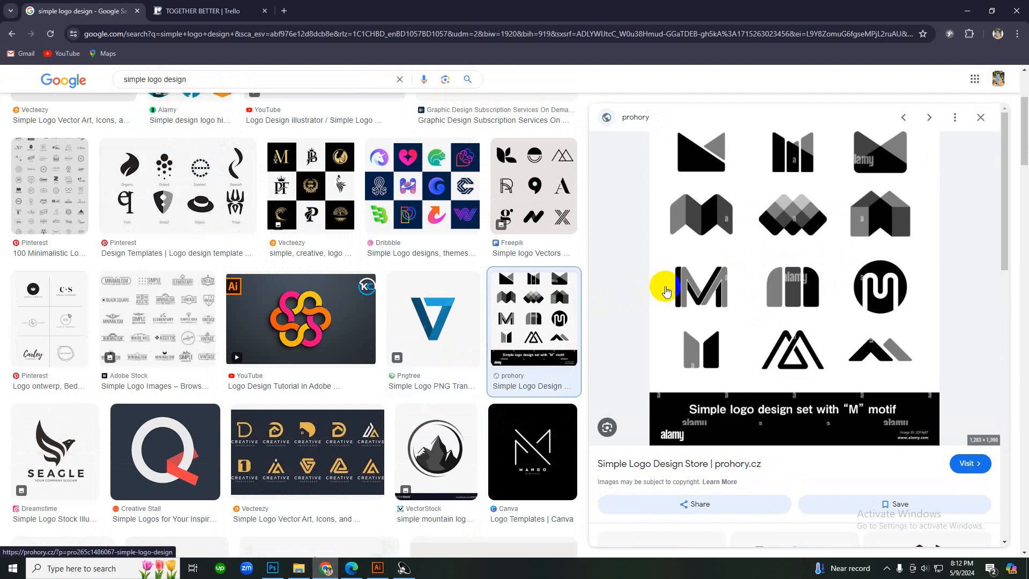
{"action": "scroll", "coordinate": [666, 291], "scroll_direction": "down", "scroll_amount": 3}
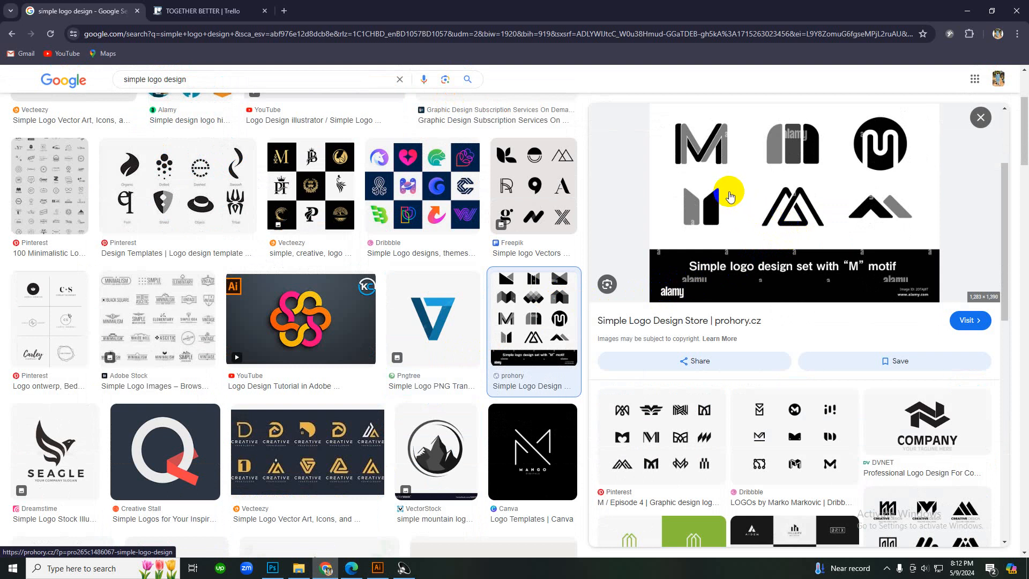
{"action": "scroll", "coordinate": [718, 204], "scroll_direction": "down", "scroll_amount": 3}
{"action": "left_click", "coordinate": [780, 284]}
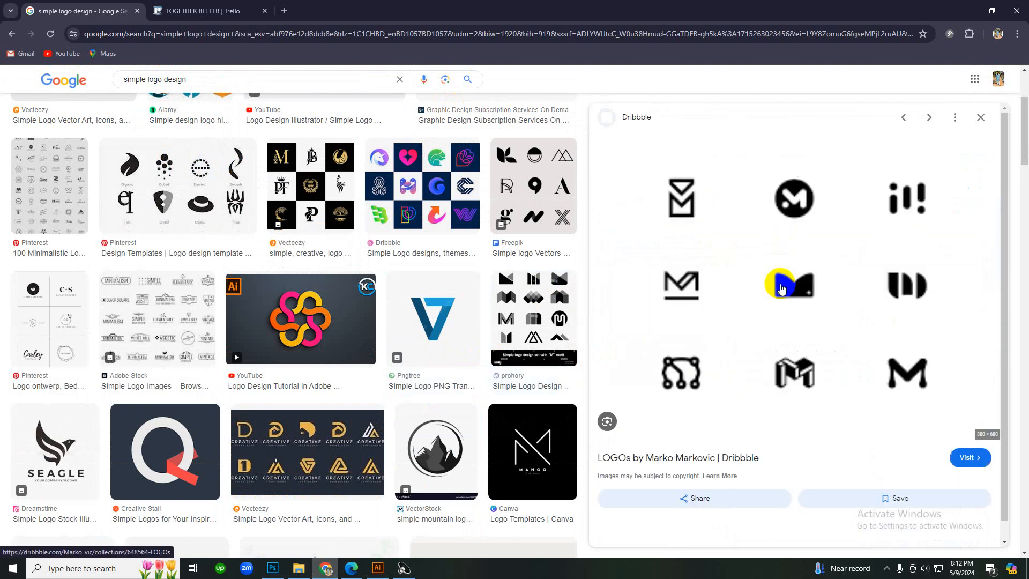
- Examine the Dribbble logo set and browse its related images for another simple logo reference
{"action": "right_click", "coordinate": [748, 247]}
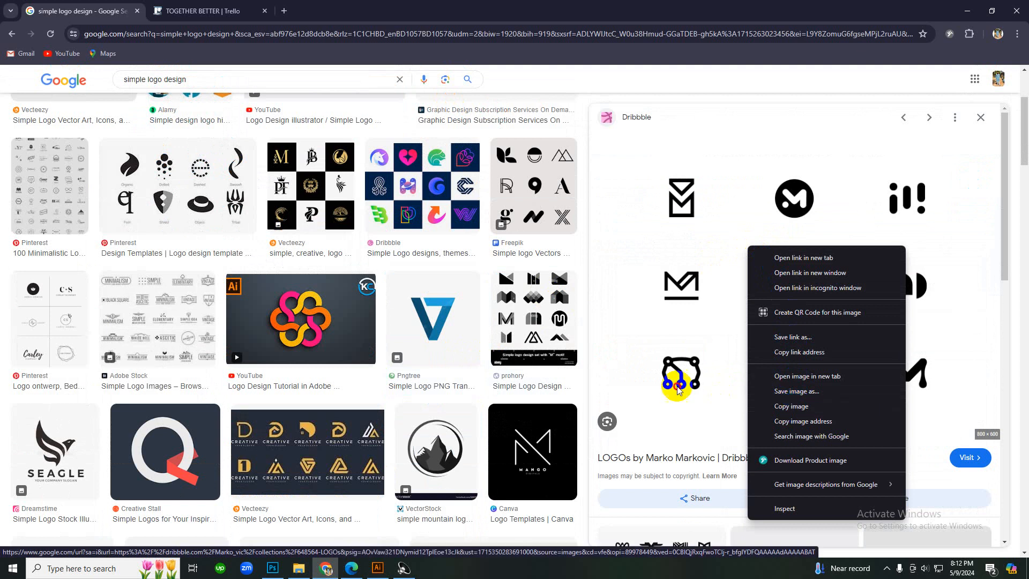
{"action": "left_click", "coordinate": [998, 304]}
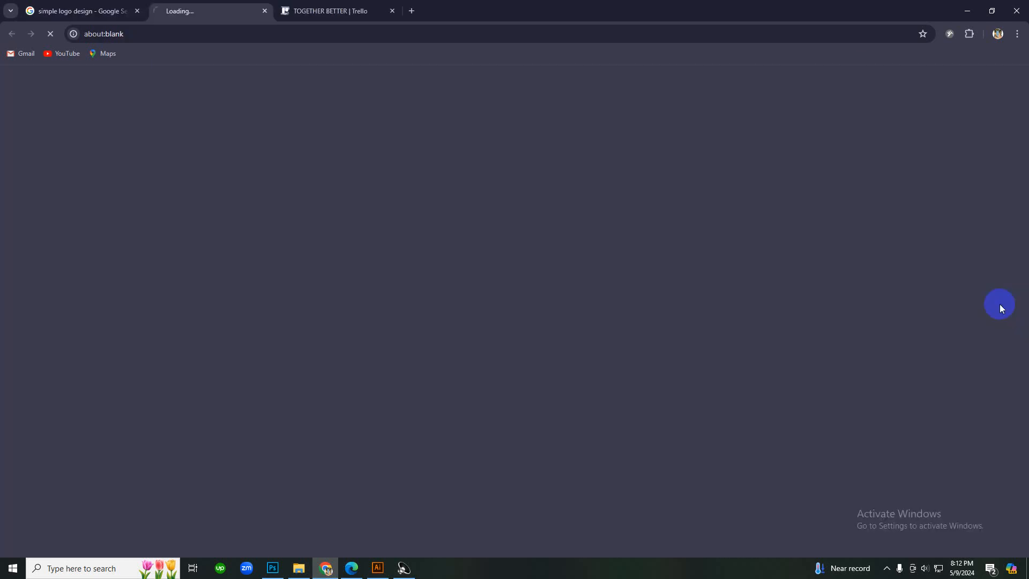
{"action": "scroll", "coordinate": [735, 297], "scroll_direction": "down", "scroll_amount": 5}
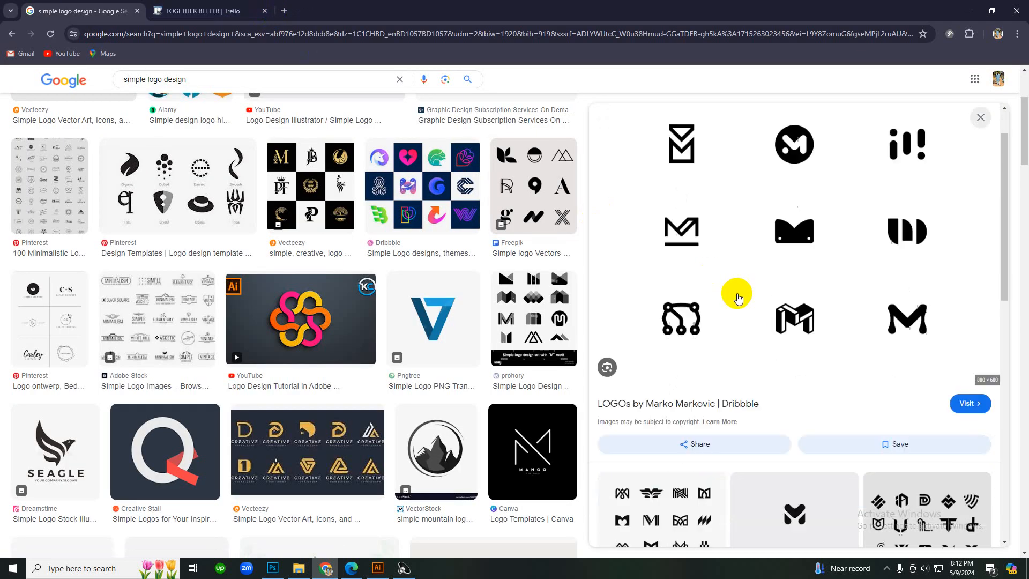
{"action": "scroll", "coordinate": [735, 297], "scroll_direction": "down", "scroll_amount": 3}
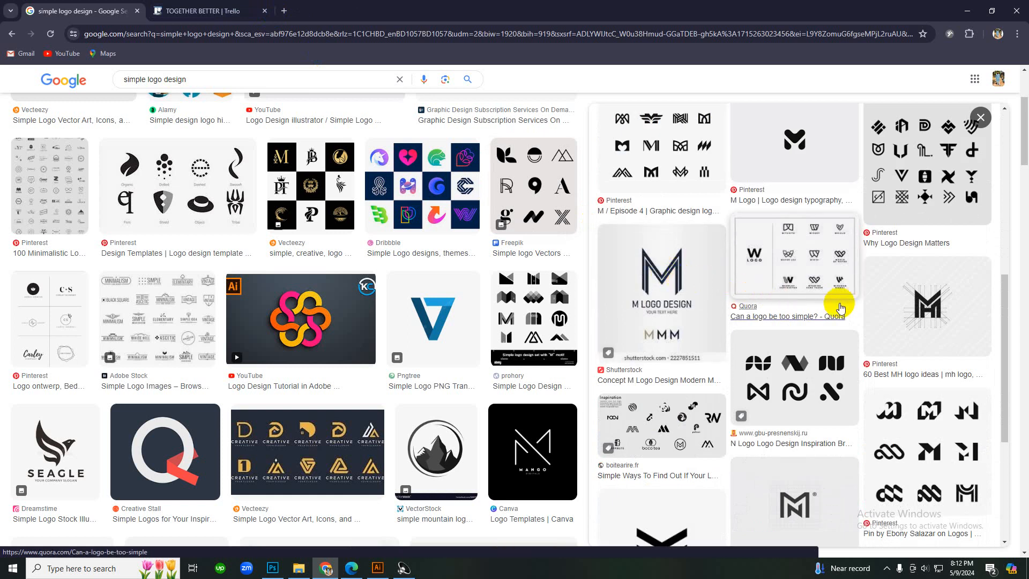
{"action": "scroll", "coordinate": [781, 316], "scroll_direction": "down", "scroll_amount": 2}
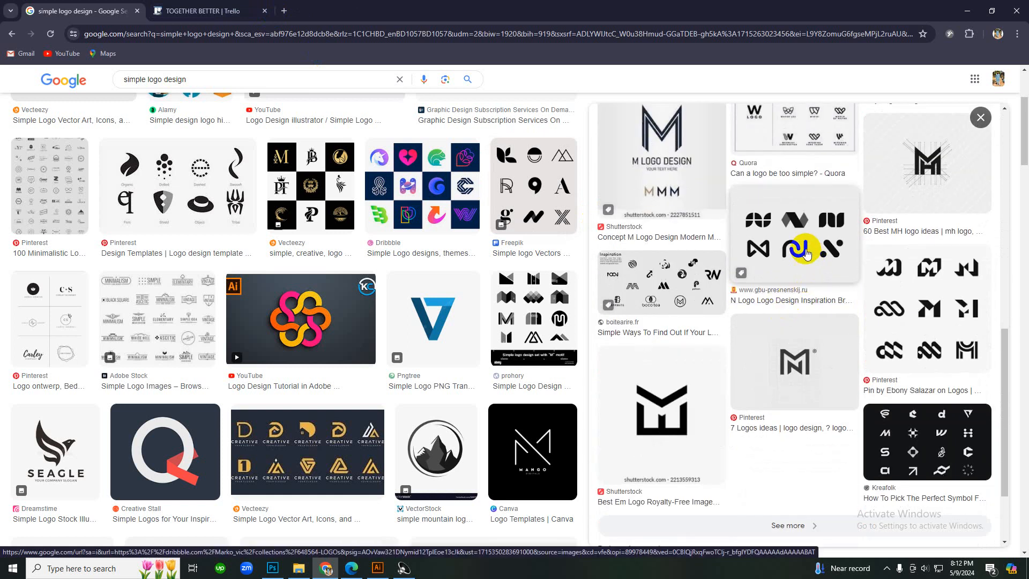
{"action": "scroll", "coordinate": [802, 249], "scroll_direction": "down", "scroll_amount": 2}
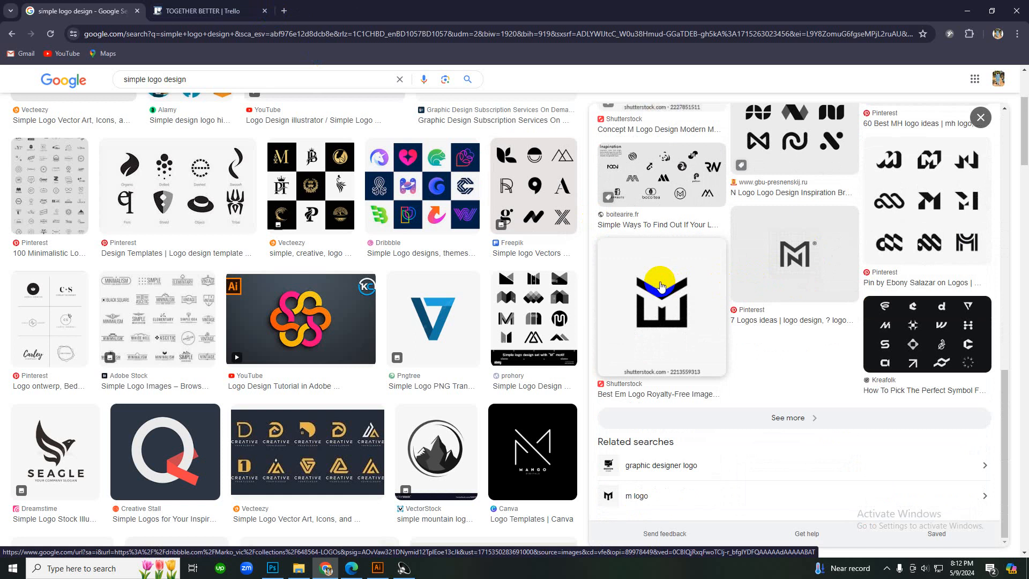
- Browse the main image results and preview the white and red Q logo from Creative Stall
{"action": "scroll", "coordinate": [343, 311], "scroll_direction": "down", "scroll_amount": 5}
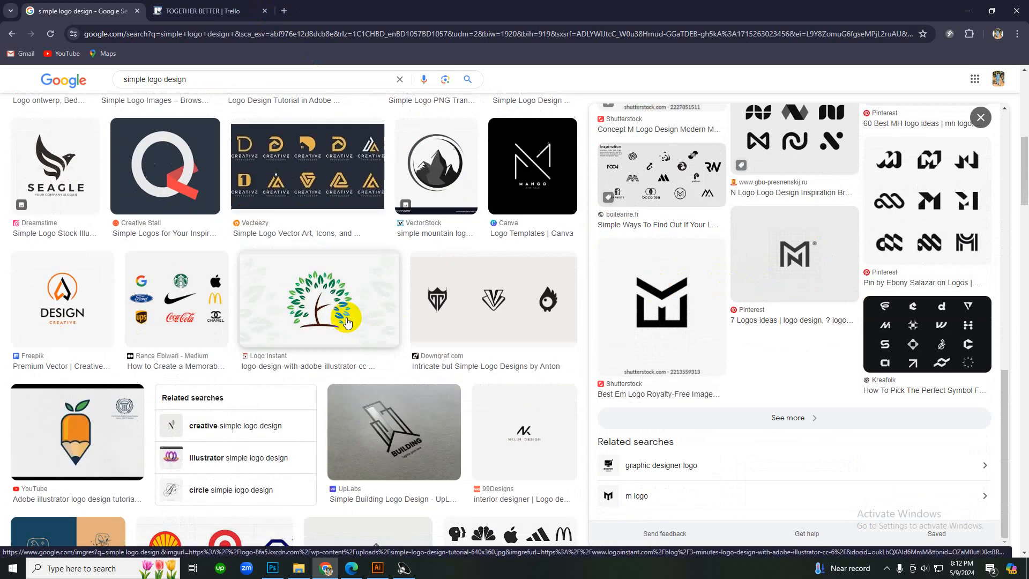
{"action": "scroll", "coordinate": [215, 299], "scroll_direction": "down", "scroll_amount": 2}
{"action": "scroll", "coordinate": [209, 284], "scroll_direction": "up", "scroll_amount": 2}
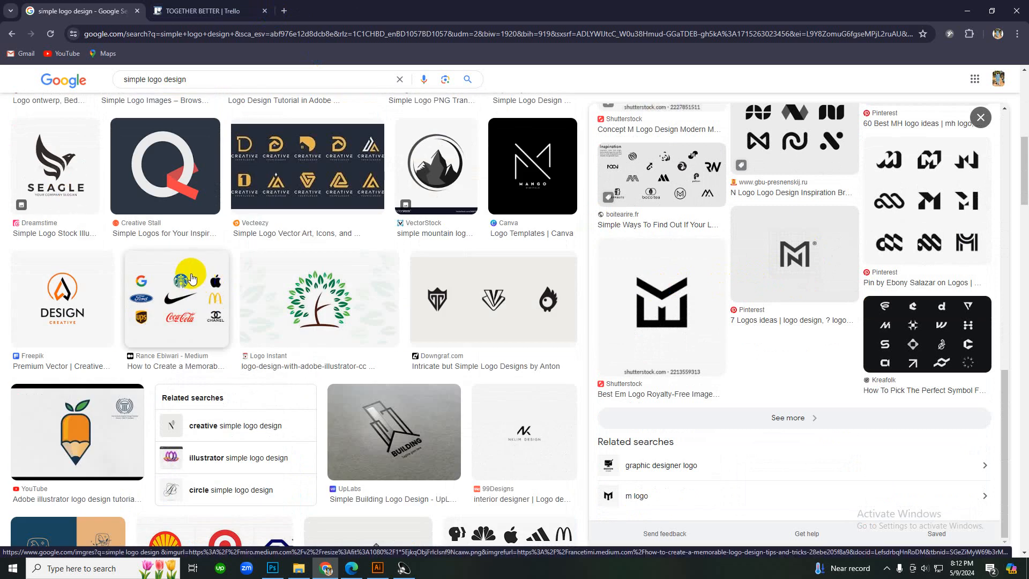
{"action": "scroll", "coordinate": [192, 277], "scroll_direction": "up", "scroll_amount": 2}
{"action": "left_click", "coordinate": [201, 310]}
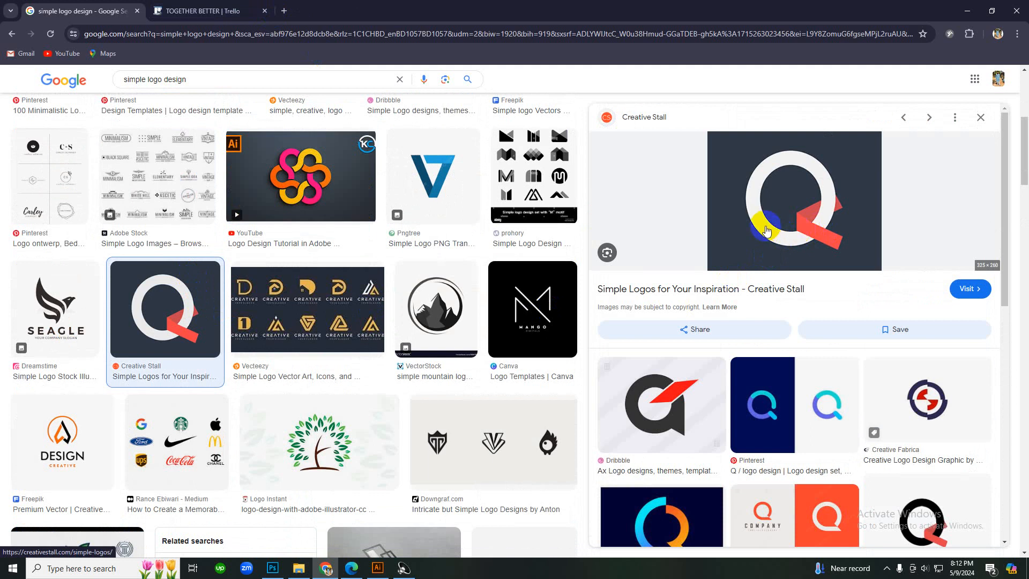
- Browse the image results, preview the Prototypr set of black circular logos and copy its image
{"action": "scroll", "coordinate": [669, 268], "scroll_direction": "down", "scroll_amount": 5}
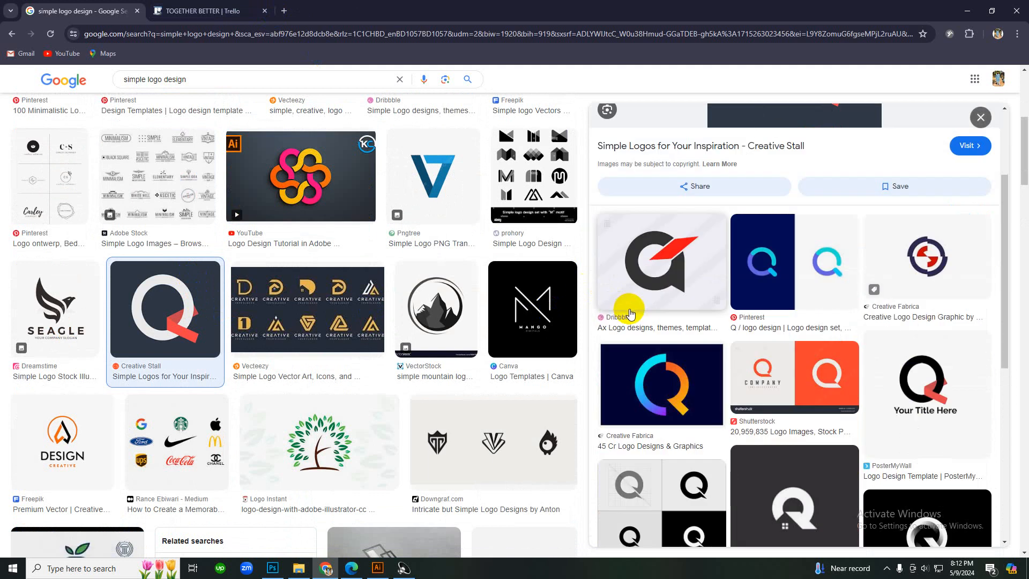
{"action": "scroll", "coordinate": [517, 306], "scroll_direction": "up", "scroll_amount": 6}
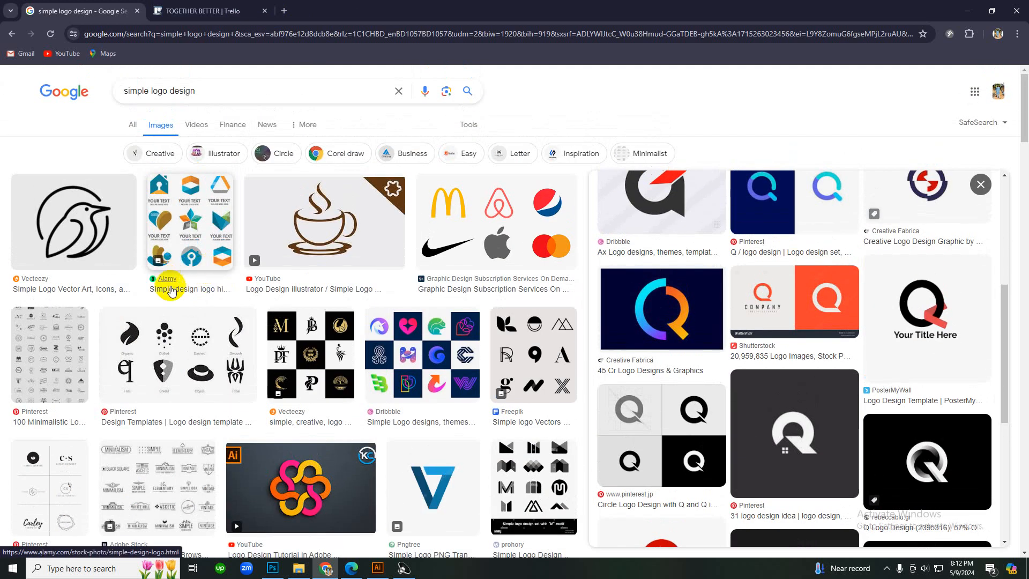
{"action": "scroll", "coordinate": [390, 345], "scroll_direction": "down", "scroll_amount": 6}
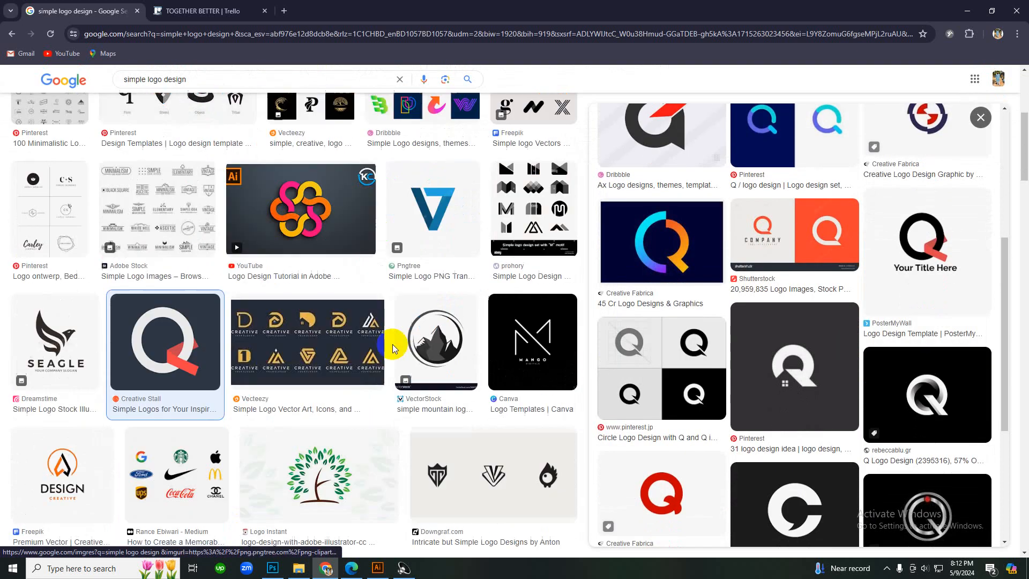
{"action": "scroll", "coordinate": [432, 336], "scroll_direction": "down", "scroll_amount": 7}
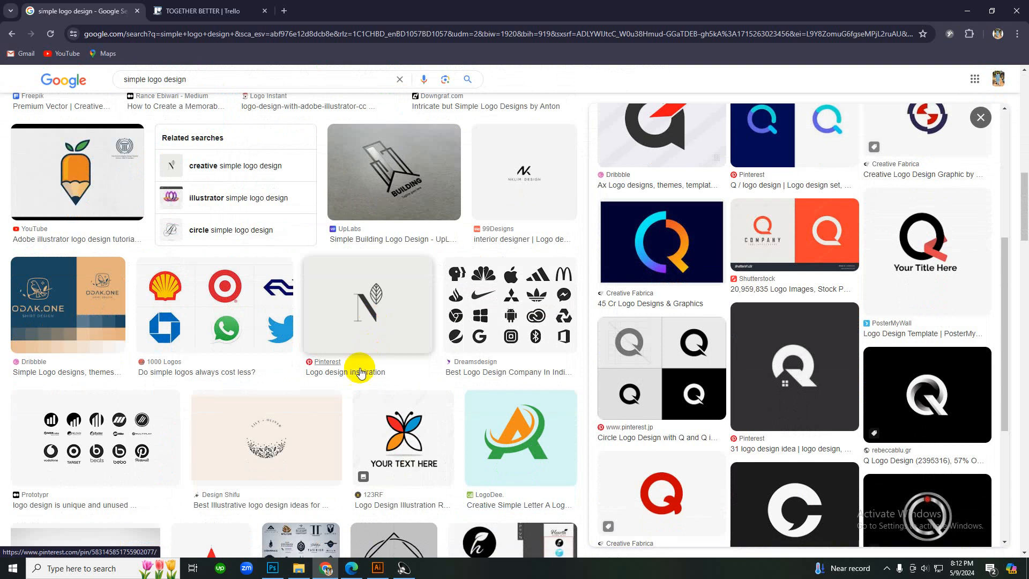
{"action": "left_click", "coordinate": [110, 424]}
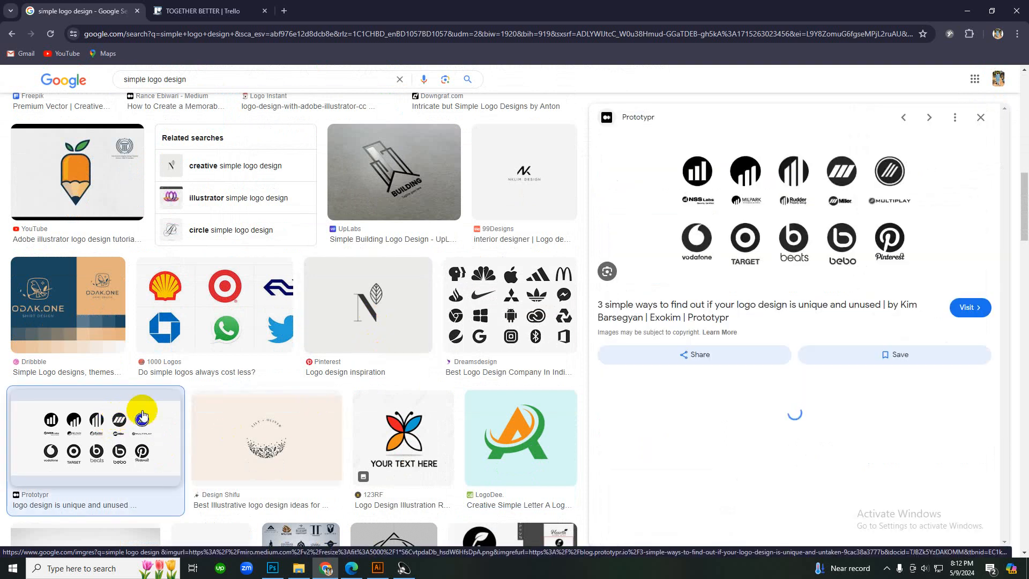
{"action": "right_click", "coordinate": [733, 215]}
{"action": "left_click", "coordinate": [761, 361]}
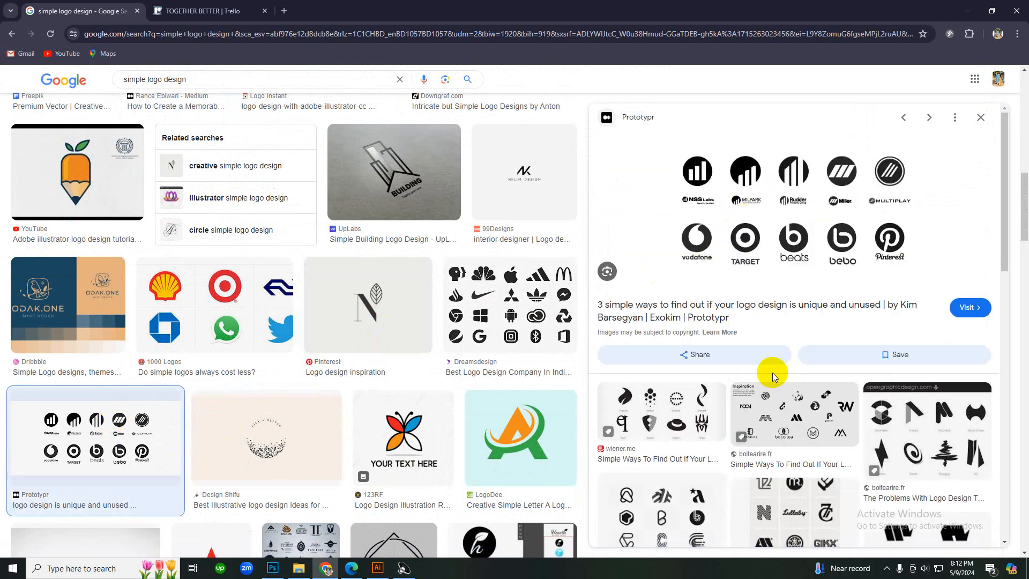
- Switch to Illustrator, paste the copied logo set and move the blue V logo farther away from the artboard
{"action": "left_click", "coordinate": [377, 568]}
{"action": "key", "text": "ctrl+v"}
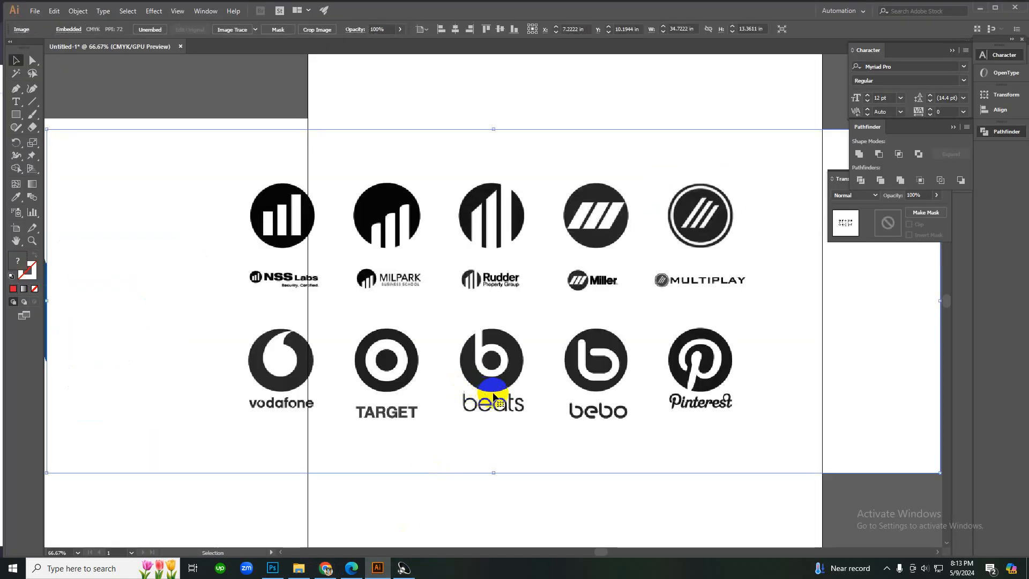
{"action": "left_click", "coordinate": [504, 360], "text": "ctrl+alt"}
{"action": "left_click", "coordinate": [501, 357], "text": "ctrl+alt"}
{"action": "left_click", "coordinate": [495, 353], "text": "ctrl+alt"}
{"action": "left_click_drag", "start_coordinate": [279, 288], "coordinate": [143, 256]}
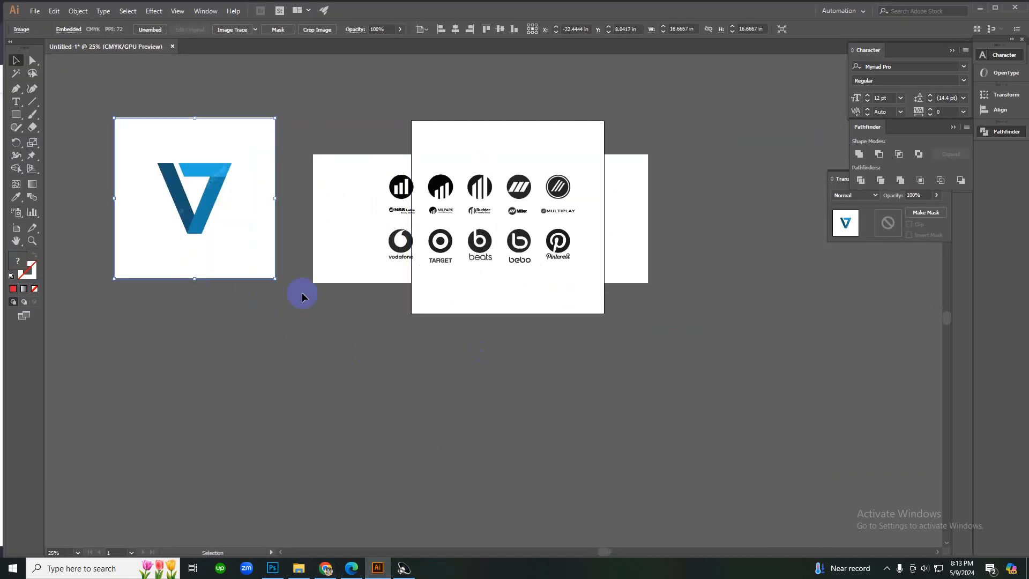
{"action": "left_click", "coordinate": [301, 294]}
- Scale the pasted logo set image down to about 20.14 × 7.75 in
{"action": "left_click", "coordinate": [451, 263]}
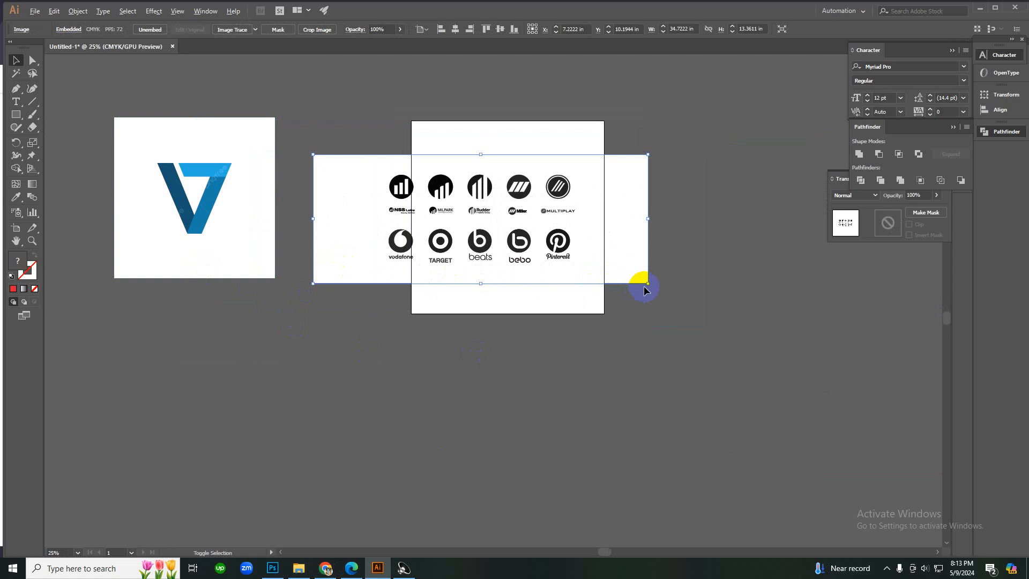
{"action": "left_click_drag", "start_coordinate": [647, 285], "coordinate": [578, 264]}
{"action": "left_click", "coordinate": [501, 283]}
- Move the logo set image leftward between the blue V logo and the artboard
{"action": "left_click", "coordinate": [473, 228], "text": "ctrl"}
{"action": "left_click", "coordinate": [476, 233], "text": "ctrl"}
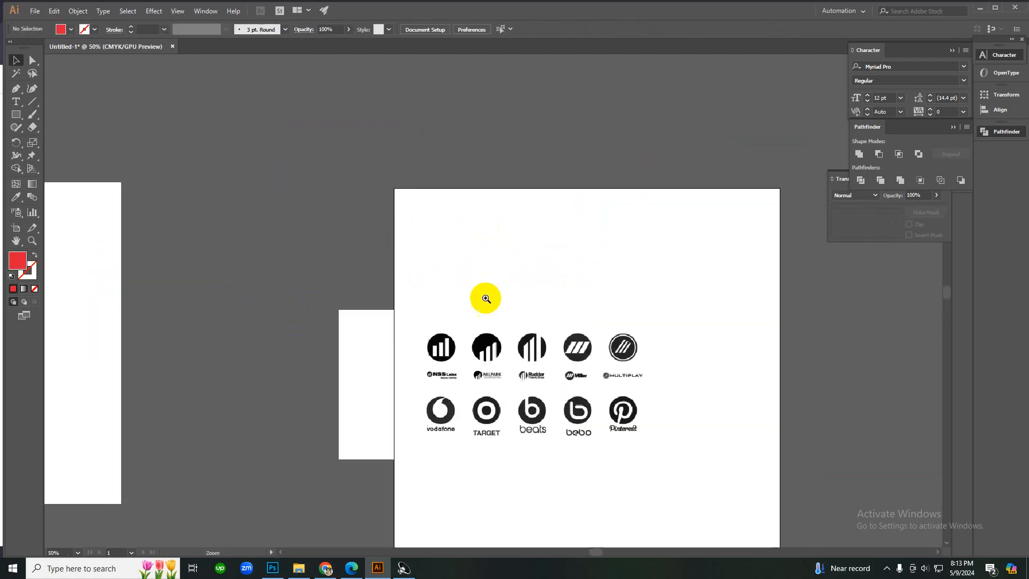
{"action": "left_click", "coordinate": [490, 354], "text": "ctrl"}
{"action": "left_click", "coordinate": [500, 351], "text": "ctrl"}
{"action": "left_click_drag", "start_coordinate": [517, 354], "coordinate": [135, 229]}
{"action": "left_click", "coordinate": [446, 315], "text": "ctrl+alt"}
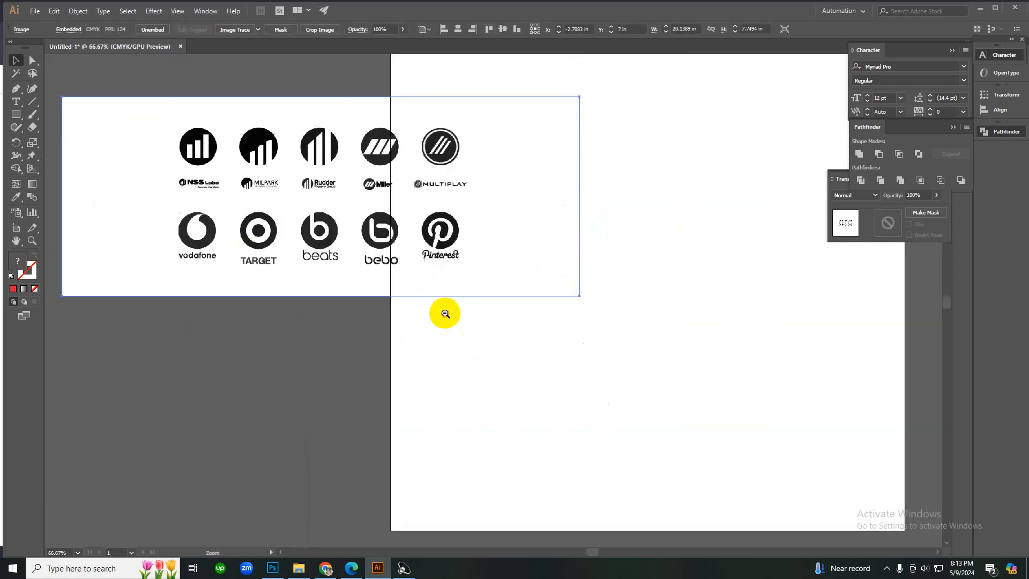
{"action": "left_click", "coordinate": [444, 311], "text": "ctrl+alt"}
{"action": "left_click_drag", "start_coordinate": [432, 251], "coordinate": [286, 286]}
{"action": "left_click", "coordinate": [492, 300], "text": "ctrl"}
{"action": "left_click", "coordinate": [489, 288], "text": "ctrl"}
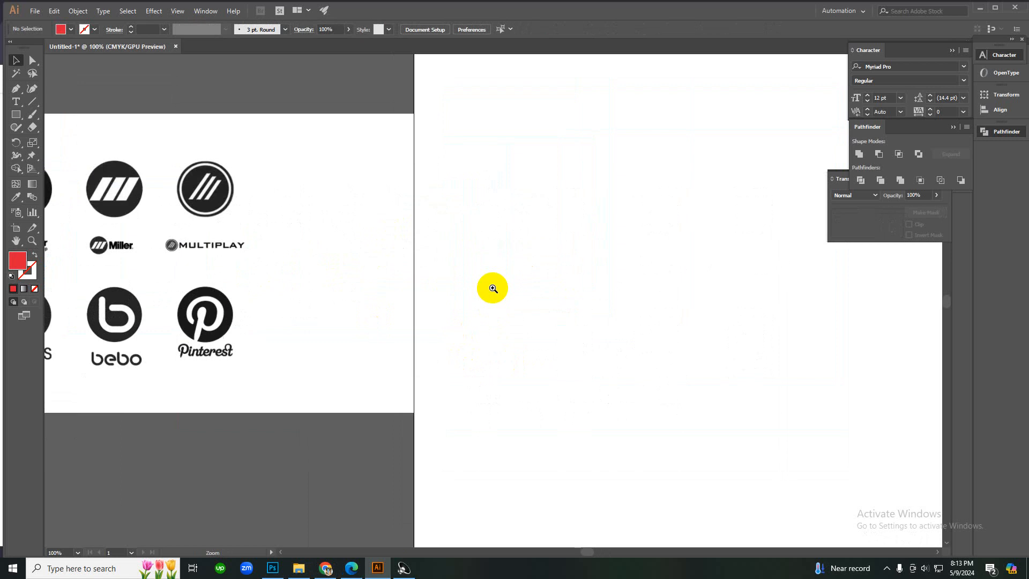
{"action": "left_click_drag", "start_coordinate": [219, 280], "coordinate": [327, 260]}
{"action": "left_click_drag", "start_coordinate": [234, 246], "coordinate": [353, 243]}
- Reposition the logo set image so its right edge sits against the artboard's left edge, and deselect it
{"action": "left_click", "coordinate": [415, 267], "text": "ctrl+alt"}
{"action": "left_click", "coordinate": [415, 268], "text": "ctrl+alt"}
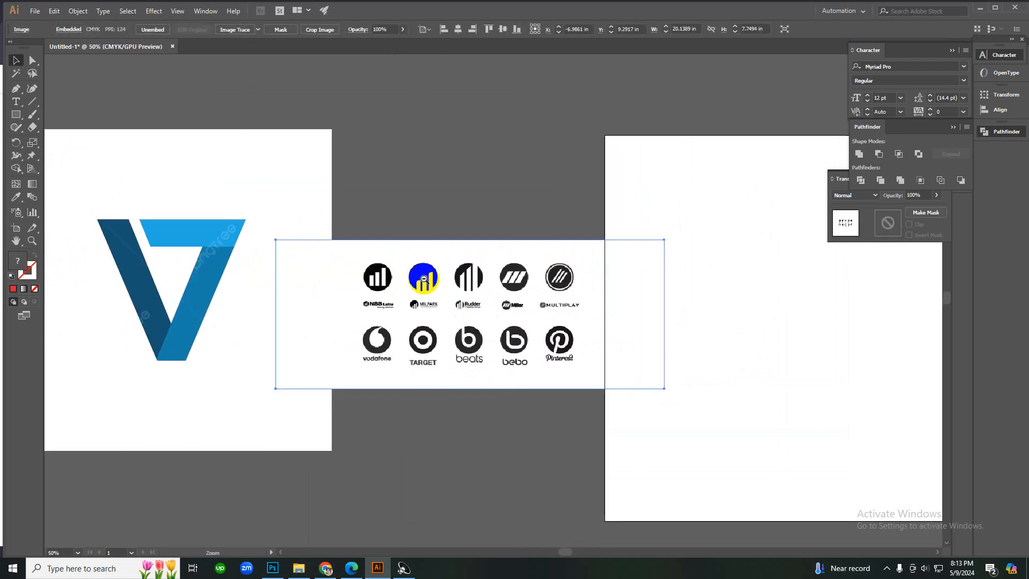
{"action": "left_click", "coordinate": [438, 285], "text": "ctrl"}
{"action": "left_click", "coordinate": [518, 324], "text": "ctrl"}
{"action": "left_click", "coordinate": [519, 324], "text": "ctrl"}
{"action": "left_click", "coordinate": [520, 323], "text": "ctrl"}
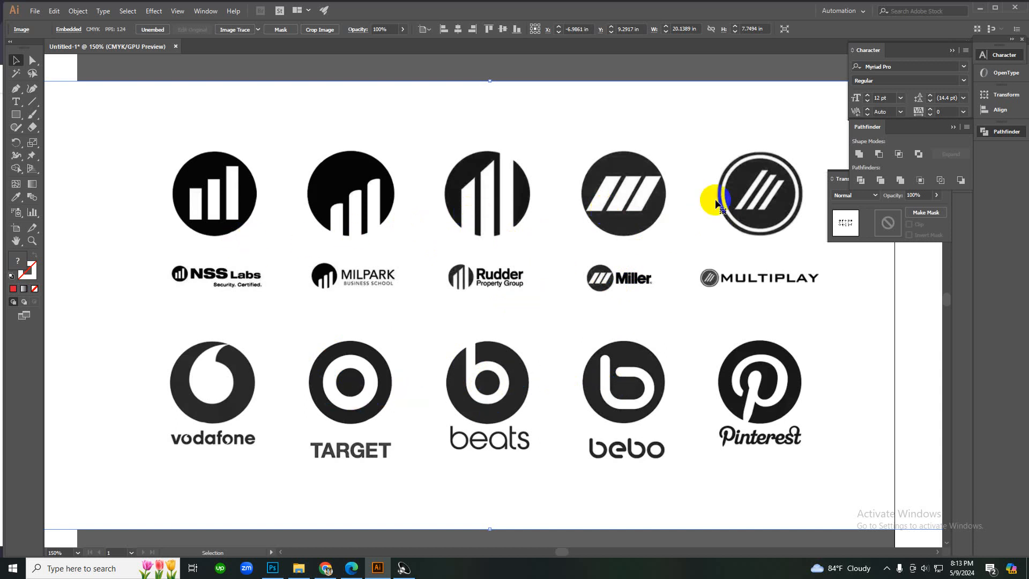
{"action": "left_click_drag", "start_coordinate": [687, 252], "coordinate": [575, 257]}
{"action": "left_click_drag", "start_coordinate": [804, 292], "coordinate": [552, 293]}
{"action": "left_click", "coordinate": [722, 312]}
{"action": "left_click", "coordinate": [622, 292], "text": "ctrl+alt"}
{"action": "left_click", "coordinate": [621, 292], "text": "ctrl+alt"}
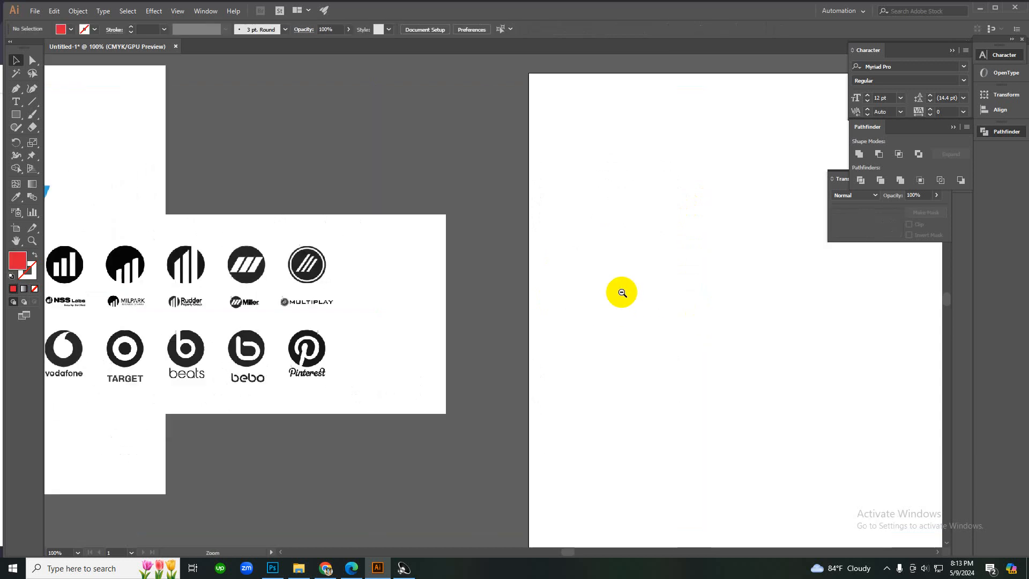
{"action": "left_click", "coordinate": [603, 310], "text": "ctrl"}
{"action": "left_click_drag", "start_coordinate": [217, 320], "coordinate": [339, 317]}
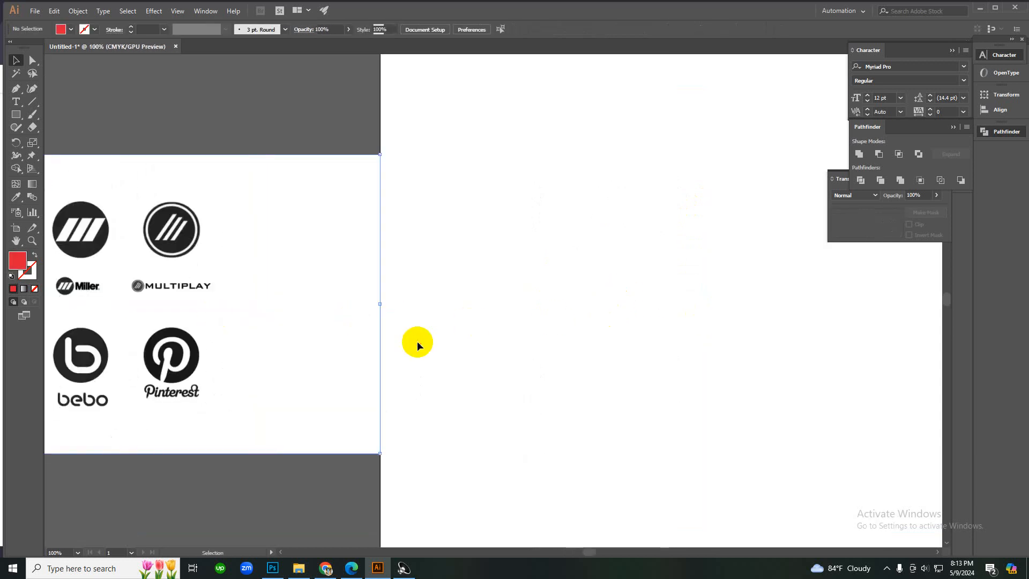
{"action": "left_click", "coordinate": [420, 345]}
- Examine the beats, bebo and Pinterest logos in the reference set up close
{"action": "left_click", "coordinate": [415, 342], "text": "ctrl+alt"}
{"action": "left_click", "coordinate": [415, 341], "text": "ctrl+alt"}
{"action": "left_click", "coordinate": [416, 300], "text": "ctrl"}
{"action": "left_click", "coordinate": [455, 292], "text": "ctrl"}
{"action": "left_click", "coordinate": [554, 295], "text": "ctrl"}
{"action": "left_click", "coordinate": [552, 294], "text": "ctrl"}
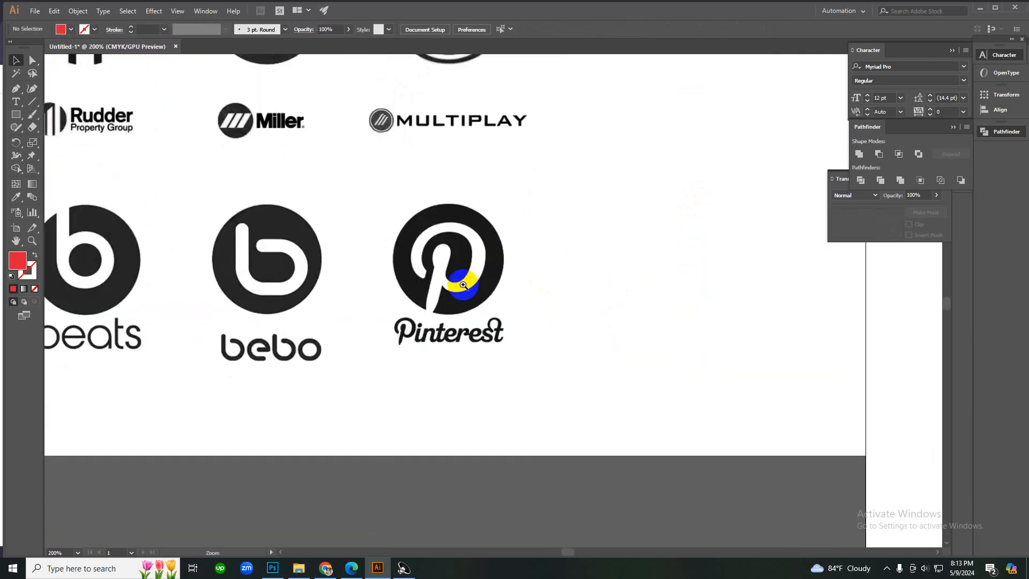
{"action": "left_click", "coordinate": [462, 287], "text": "ctrl"}
{"action": "left_click", "coordinate": [475, 296], "text": "ctrl"}
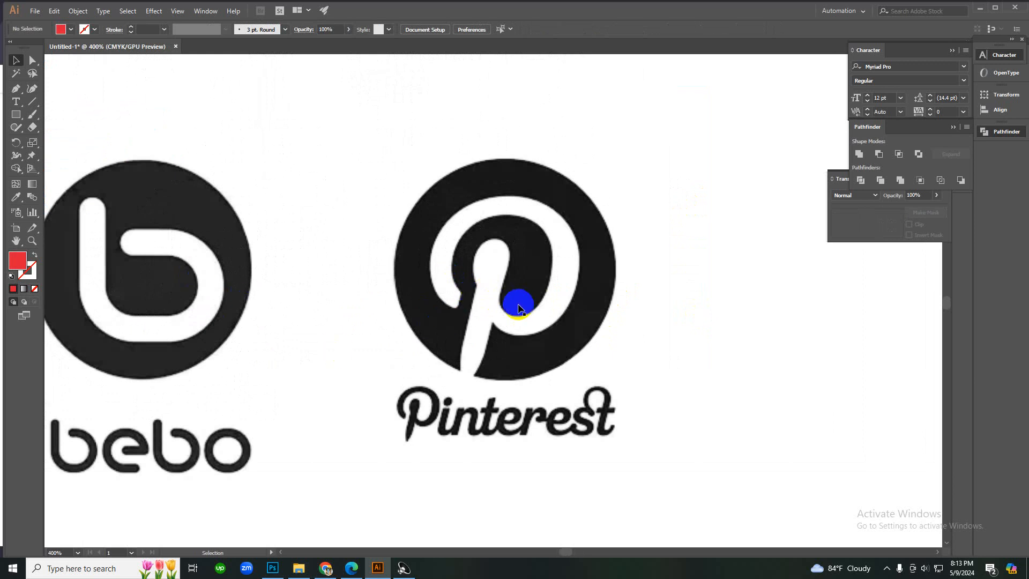
{"action": "left_click", "coordinate": [459, 298], "text": "ctrl+alt"}
{"action": "left_click", "coordinate": [474, 300], "text": "ctrl+alt"}
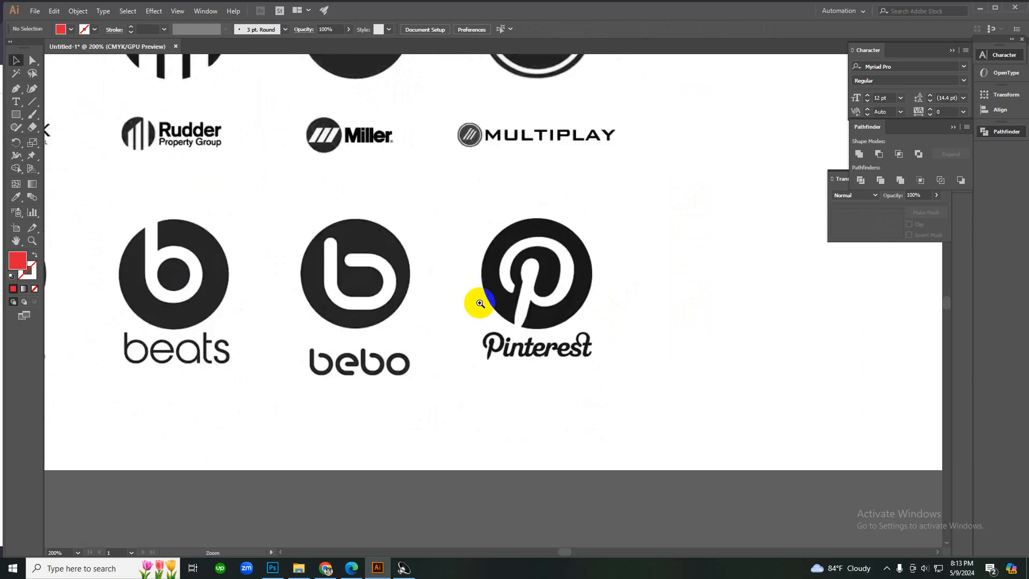
{"action": "left_click", "coordinate": [455, 305], "text": "ctrl+alt"}
{"action": "left_click", "coordinate": [449, 301], "text": "ctrl"}
{"action": "left_click", "coordinate": [451, 301], "text": "ctrl"}
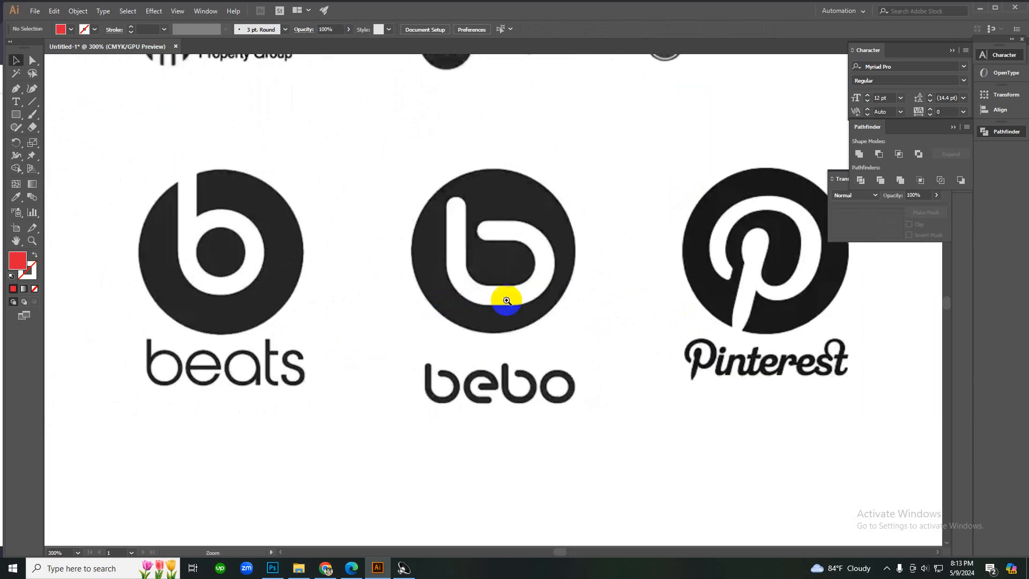
{"action": "left_click", "coordinate": [562, 308], "text": "ctrl+alt"}
{"action": "left_click", "coordinate": [558, 307], "text": "ctrl+alt"}
{"action": "left_click", "coordinate": [551, 306], "text": "ctrl+alt"}
{"action": "left_click", "coordinate": [549, 306], "text": "ctrl+alt"}
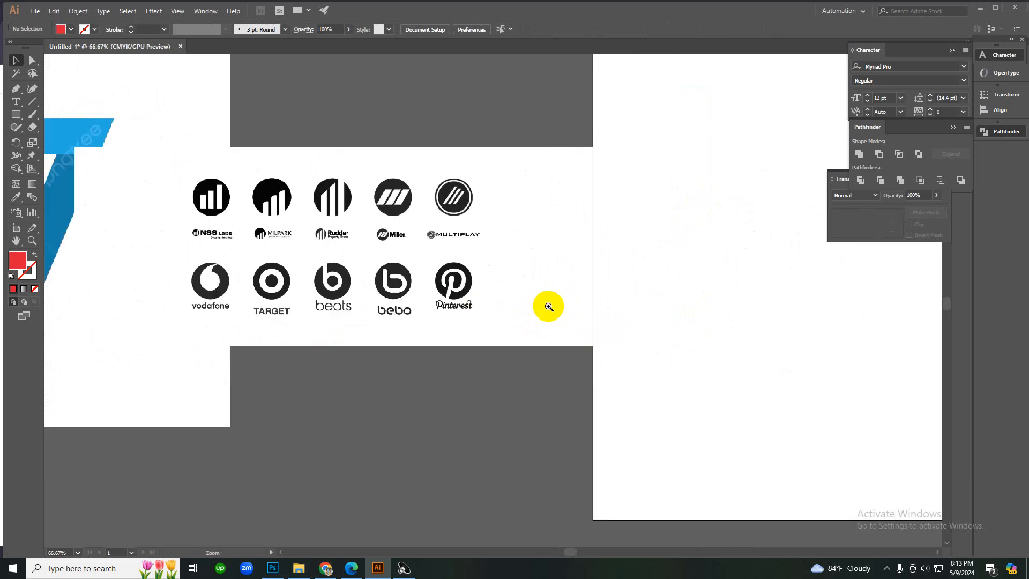
{"action": "left_click", "coordinate": [549, 306], "text": "ctrl"}
{"action": "left_click", "coordinate": [548, 306], "text": "ctrl"}
{"action": "left_click", "coordinate": [505, 303], "text": "ctrl+alt"}
{"action": "left_click", "coordinate": [489, 300], "text": "ctrl+alt"}
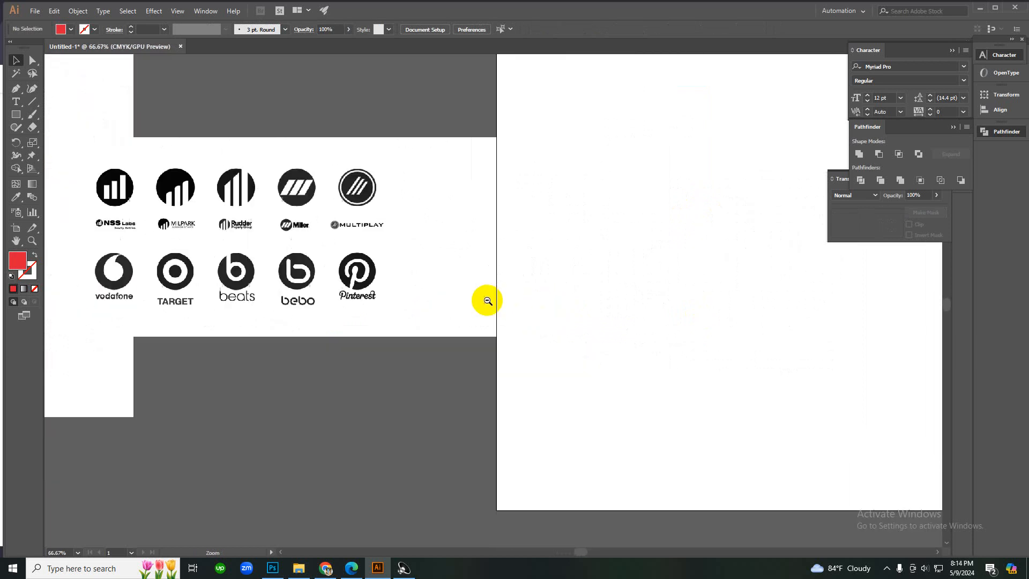
- Examine the shape of the Vodafone logo in the reference set, including the curved tip of its drop
{"action": "left_click", "coordinate": [328, 301], "text": "ctrl"}
{"action": "left_click", "coordinate": [326, 302], "text": "ctrl"}
{"action": "left_click", "coordinate": [326, 303], "text": "ctrl"}
{"action": "left_click", "coordinate": [438, 258], "text": "ctrl"}
{"action": "left_click", "coordinate": [554, 329], "text": "ctrl+alt"}
{"action": "left_click", "coordinate": [547, 329], "text": "ctrl+alt"}
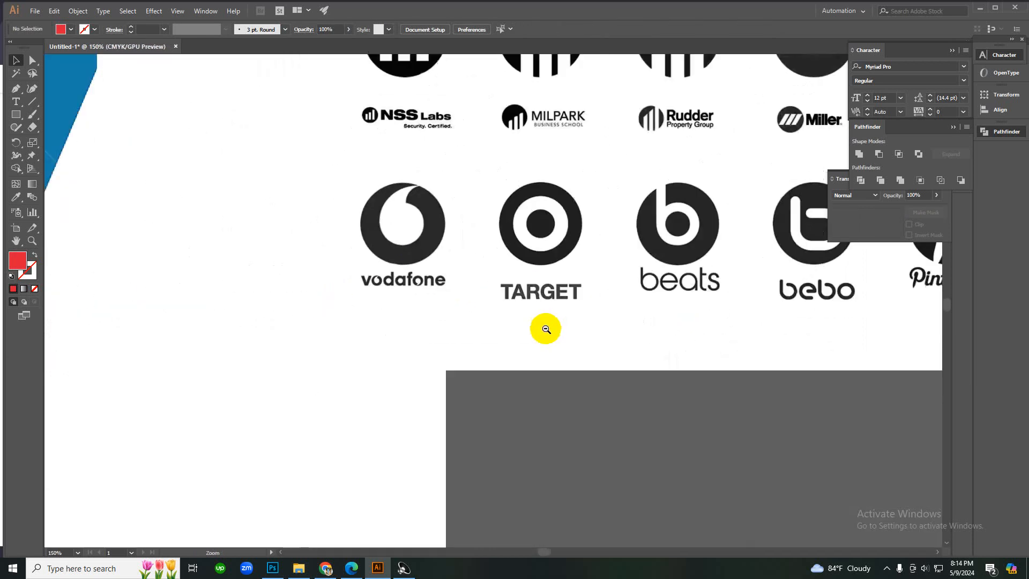
{"action": "left_click", "coordinate": [545, 328], "text": "ctrl+alt"}
{"action": "left_click", "coordinate": [541, 328], "text": "ctrl+alt"}
{"action": "left_click", "coordinate": [539, 326], "text": "ctrl+alt"}
{"action": "left_click", "coordinate": [413, 257], "text": "ctrl"}
{"action": "left_click", "coordinate": [467, 287], "text": "ctrl"}
{"action": "left_click", "coordinate": [488, 295], "text": "ctrl"}
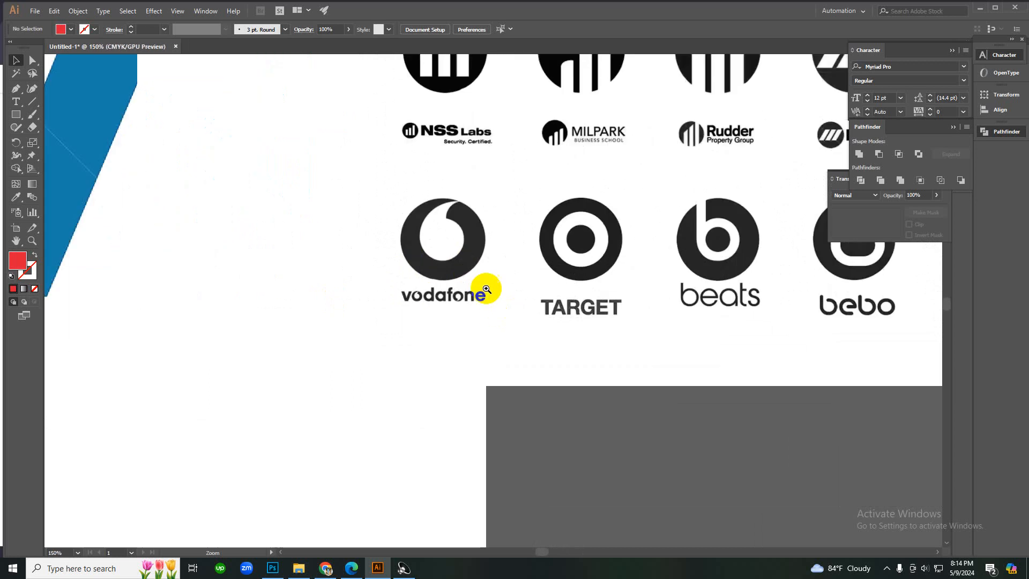
{"action": "left_click", "coordinate": [460, 264], "text": "ctrl"}
{"action": "left_click", "coordinate": [482, 279], "text": "ctrl"}
{"action": "left_click", "coordinate": [536, 322], "text": "ctrl"}
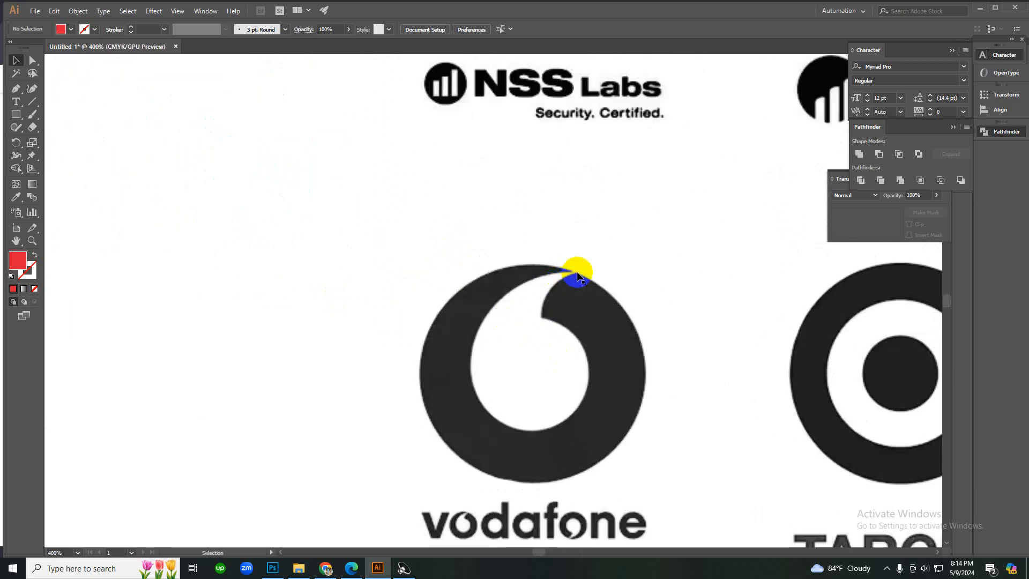
{"action": "key", "text": "a"}
{"action": "left_click", "coordinate": [546, 326], "text": "ctrl+alt"}
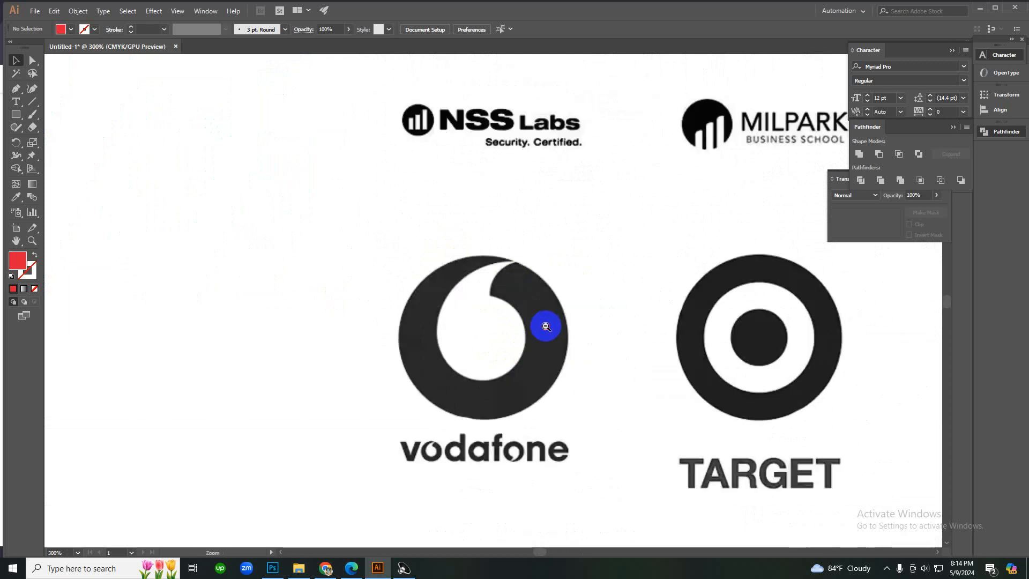
- Review the other circular logos in the reference set alongside the empty artboard
{"action": "left_click", "coordinate": [545, 327], "text": "ctrl+alt"}
{"action": "left_click", "coordinate": [545, 326], "text": "ctrl+alt"}
{"action": "left_click", "coordinate": [545, 326], "text": "ctrl+alt"}
{"action": "left_click", "coordinate": [545, 326], "text": "ctrl+alt"}
{"action": "left_click", "coordinate": [548, 324], "text": "ctrl"}
{"action": "left_click", "coordinate": [560, 265], "text": "ctrl"}
{"action": "left_click_drag", "start_coordinate": [579, 246], "coordinate": [524, 349]}
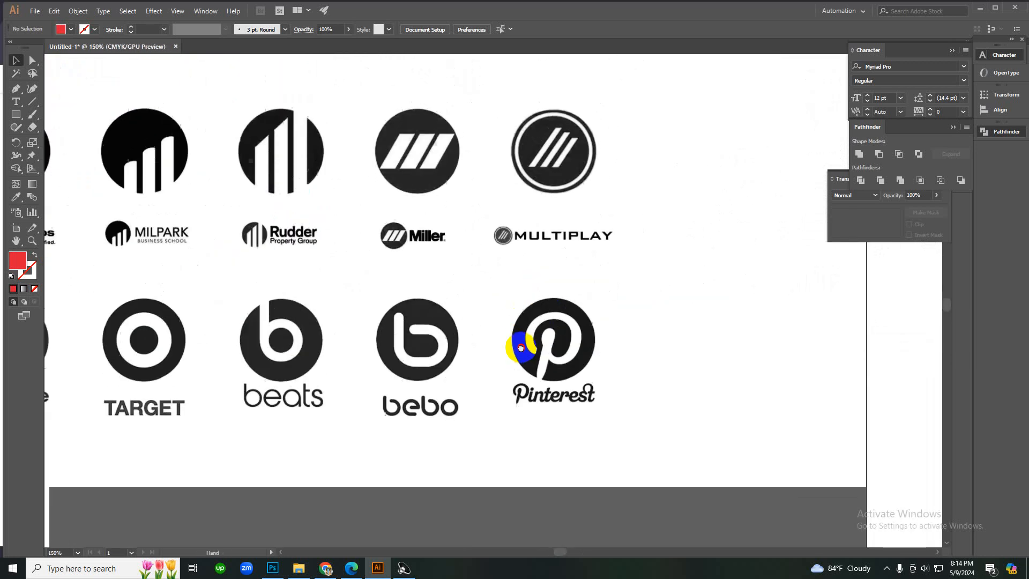
{"action": "left_click", "coordinate": [617, 277], "text": "ctrl+alt"}
{"action": "left_click", "coordinate": [618, 277], "text": "ctrl+alt"}
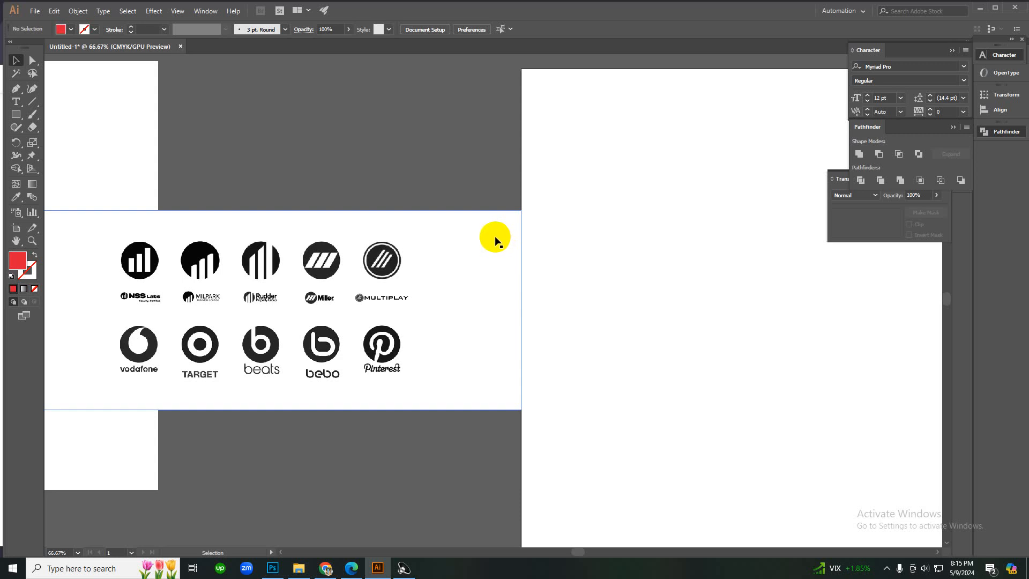
{"action": "key", "text": "l"}
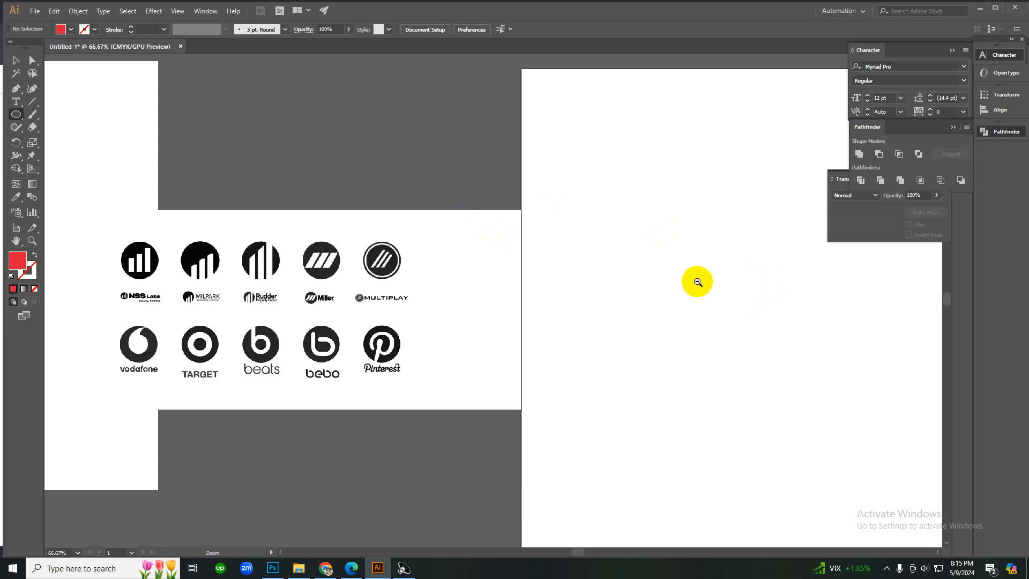
{"action": "left_click", "coordinate": [689, 282], "text": "ctrl+alt"}
{"action": "left_click", "coordinate": [555, 303], "text": "ctrl"}
{"action": "left_click", "coordinate": [441, 319], "text": "ctrl+alt"}
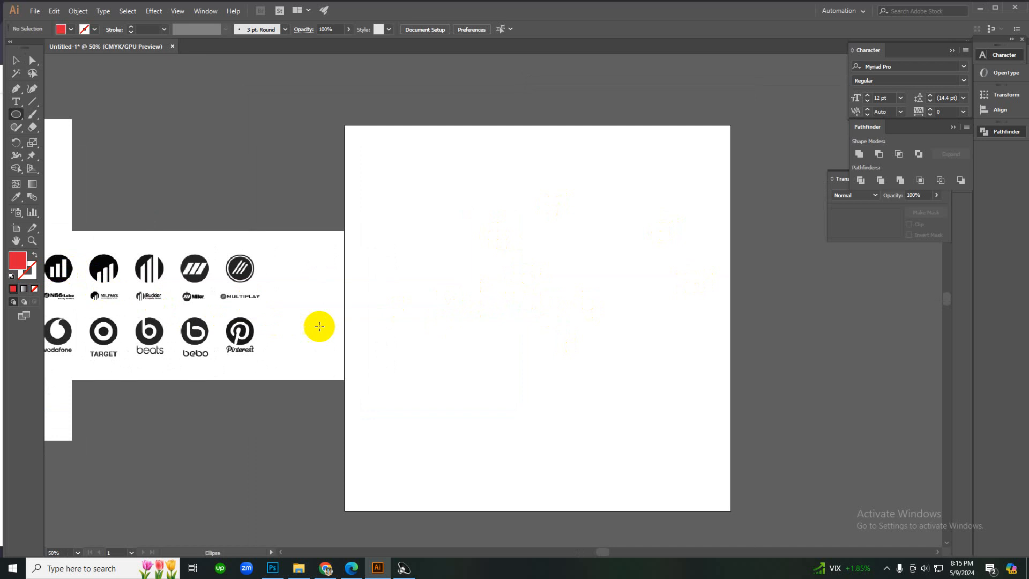
{"action": "key", "text": "v"}
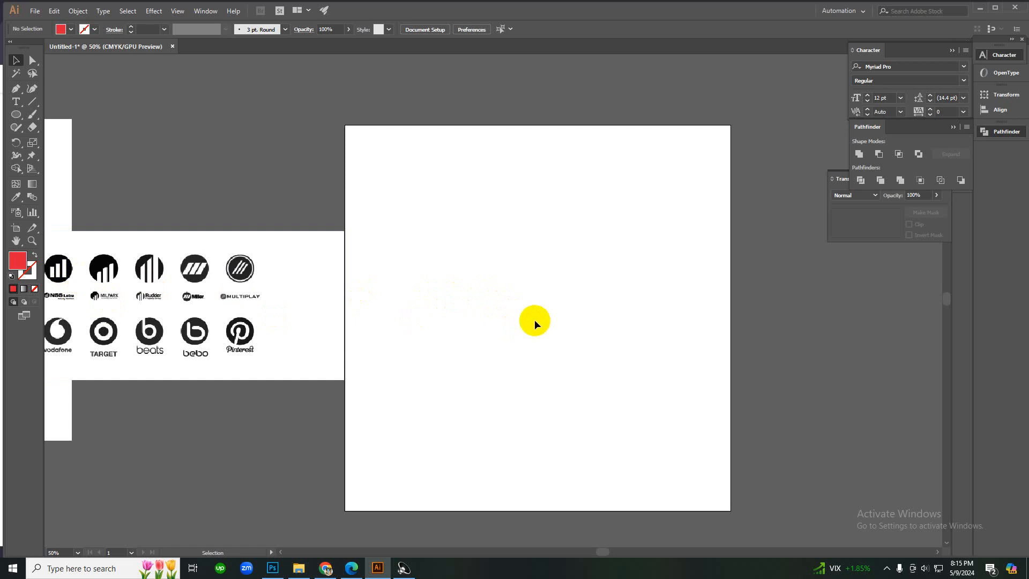
- Draw a red vertical rectangle about 0.69 × 2.47 in on the artboard and select it
{"action": "key", "text": "m"}
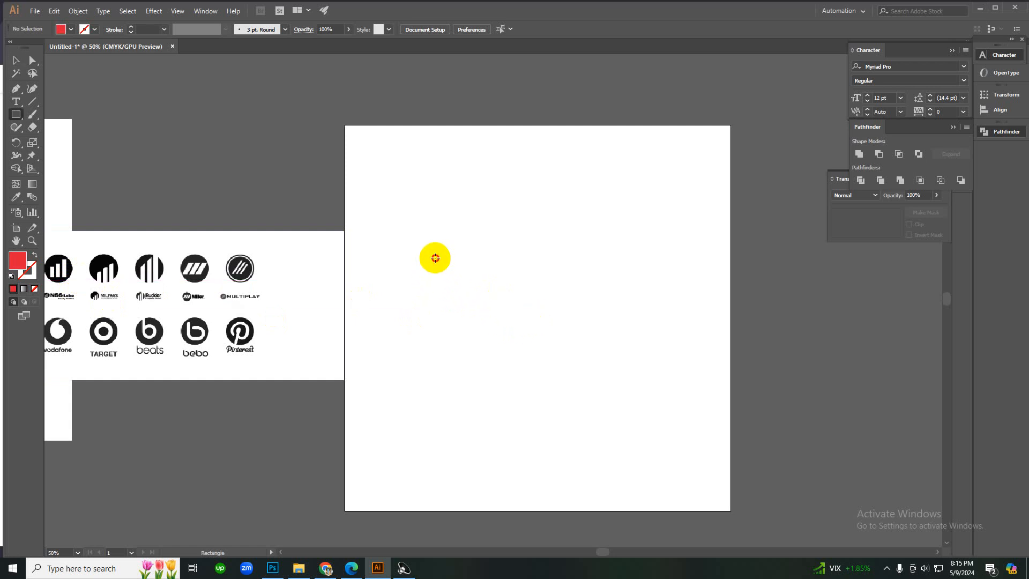
{"action": "left_click_drag", "start_coordinate": [436, 258], "coordinate": [448, 304]}
{"action": "key", "text": "v"}
{"action": "left_click", "coordinate": [471, 301]}
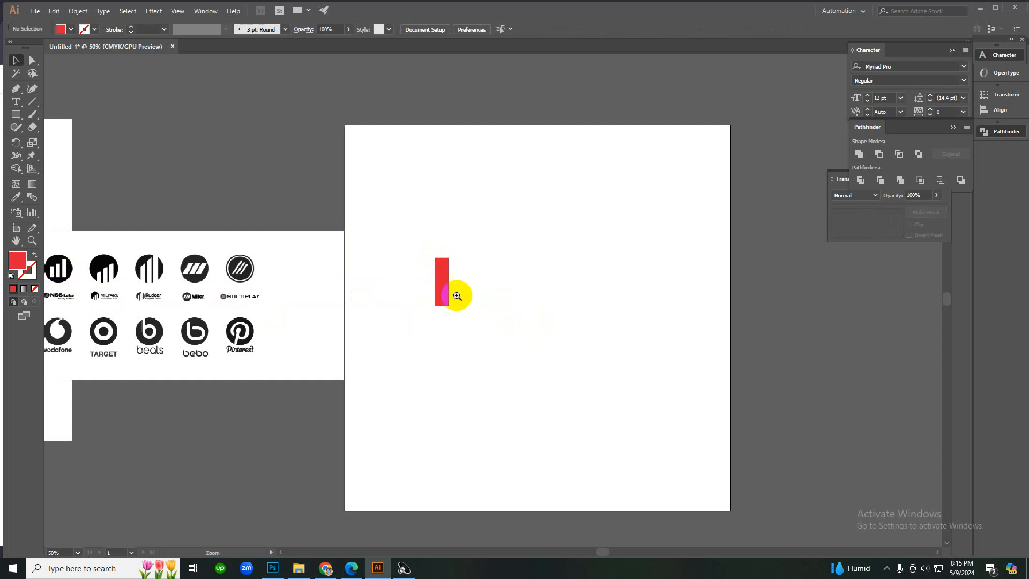
{"action": "left_click", "coordinate": [457, 296]}
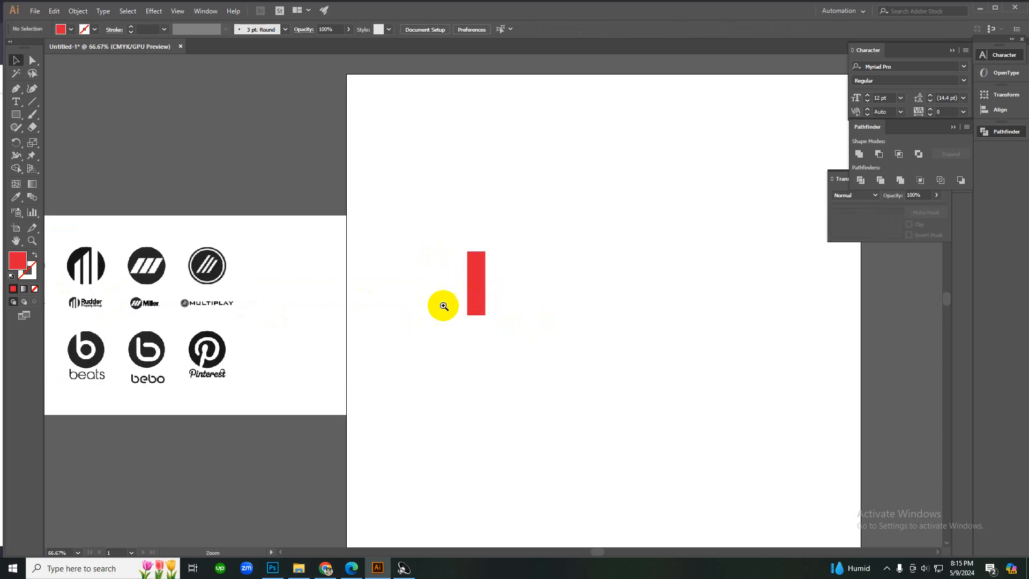
{"action": "left_click_drag", "start_coordinate": [443, 303], "coordinate": [604, 279]}
{"action": "key", "text": "Delete"}
{"action": "left_click", "coordinate": [569, 274]}
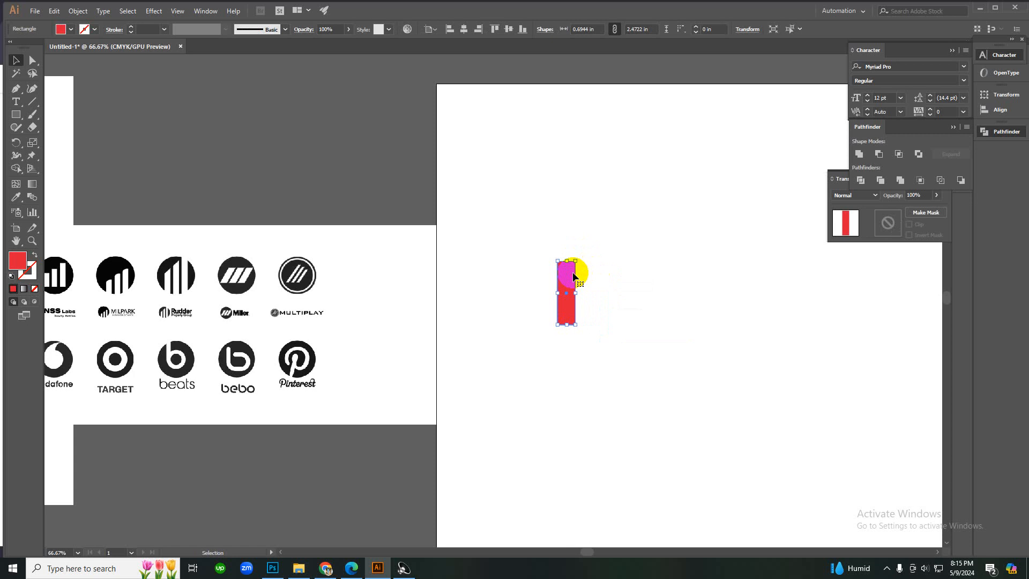
- Duplicate the red rectangle beside the original at the same height, leaving a narrow gap between them
{"action": "left_click_drag", "start_coordinate": [573, 276], "coordinate": [599, 278]}
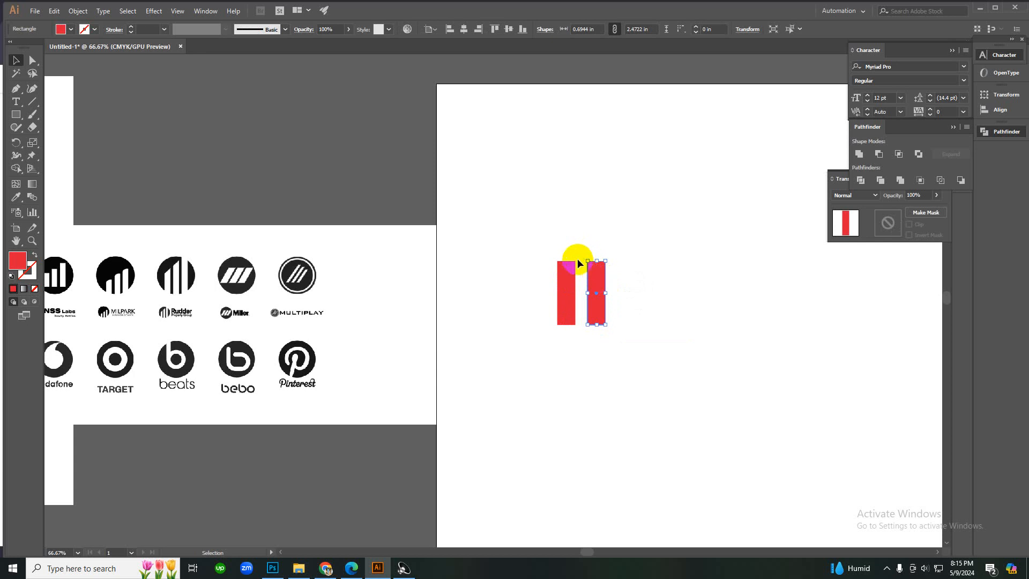
{"action": "left_click", "coordinate": [648, 261]}
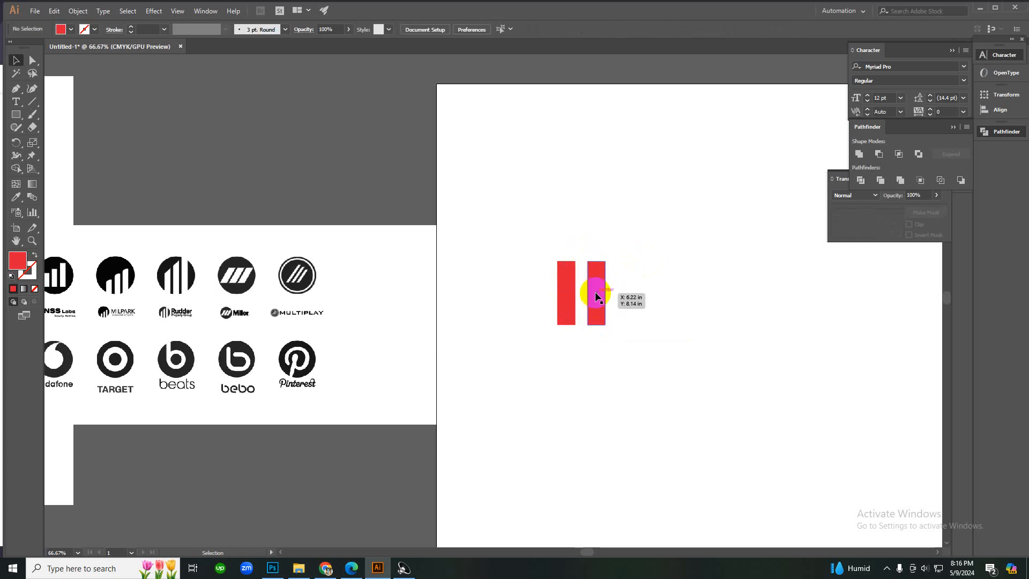
{"action": "left_click", "coordinate": [597, 295]}
{"action": "left_click", "coordinate": [664, 292]}
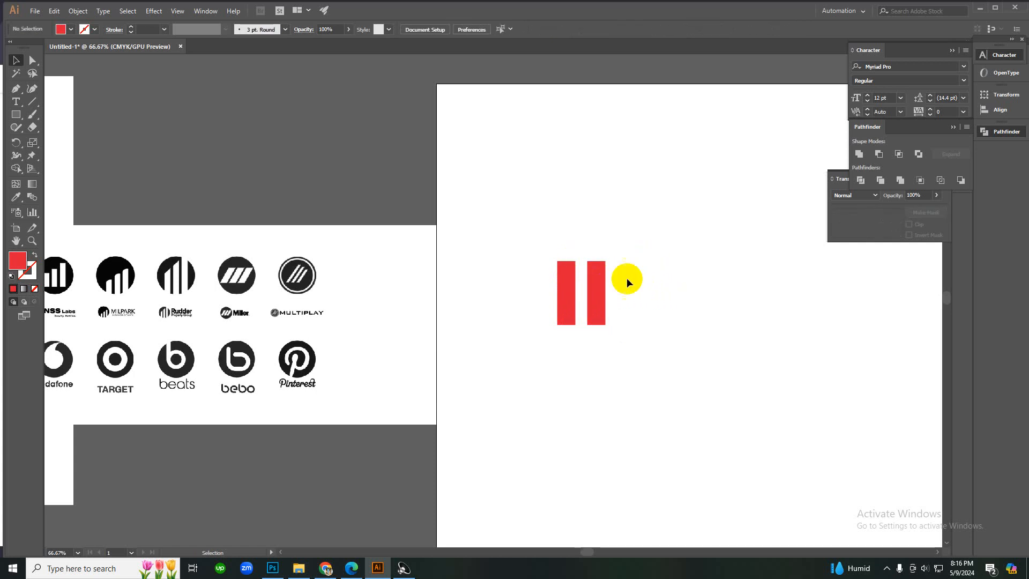
- Undo the placement of the copied rectangle and redo its move
{"action": "right_click", "coordinate": [658, 262]}
{"action": "left_click", "coordinate": [664, 265]}
{"action": "right_click", "coordinate": [654, 264]}
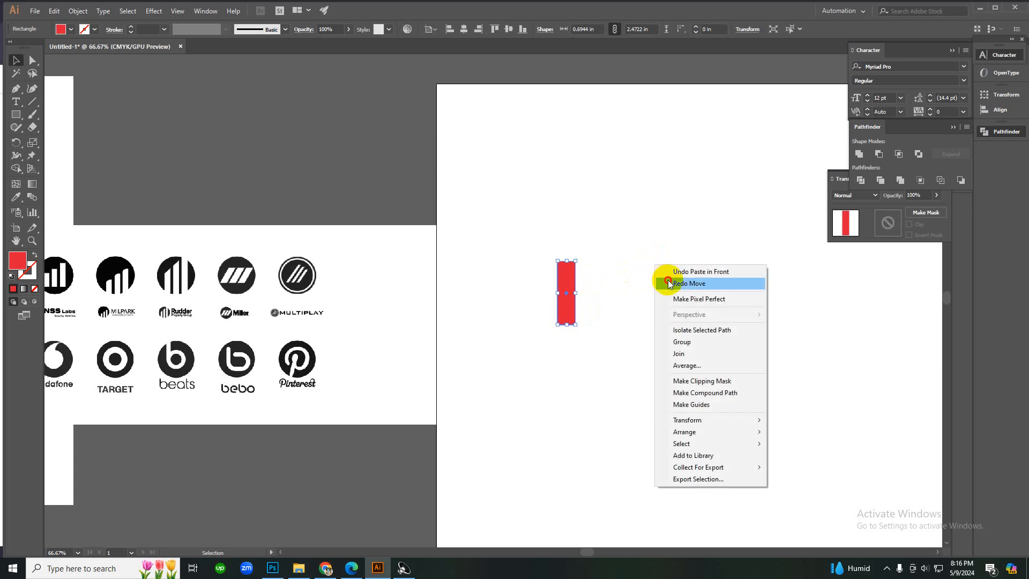
{"action": "left_click", "coordinate": [660, 280]}
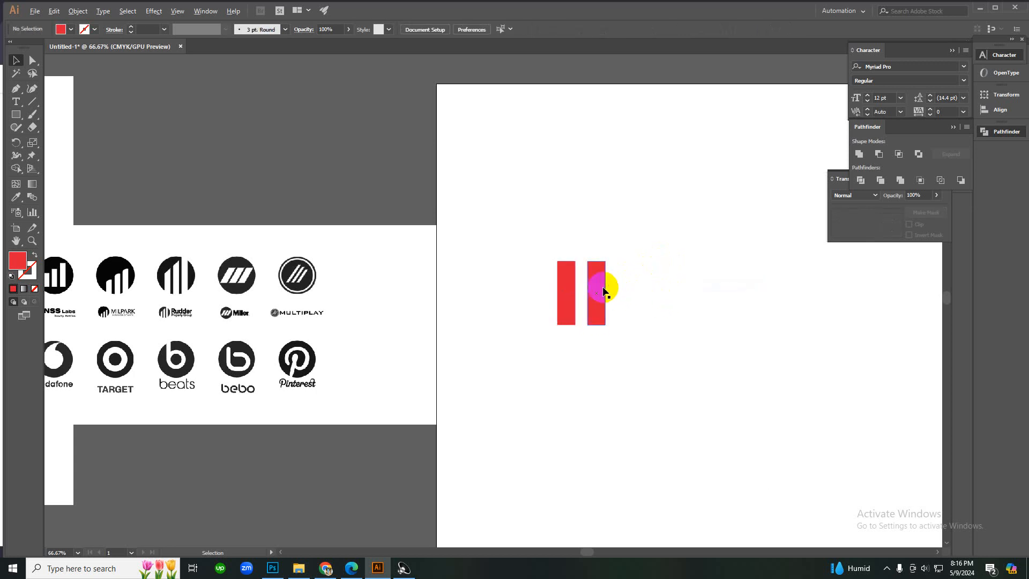
- Duplicate the second rectangle to make a third with the same gap, and select all three
{"action": "left_click_drag", "start_coordinate": [604, 291], "coordinate": [634, 290]}
{"action": "left_click_drag", "start_coordinate": [553, 237], "coordinate": [681, 339]}
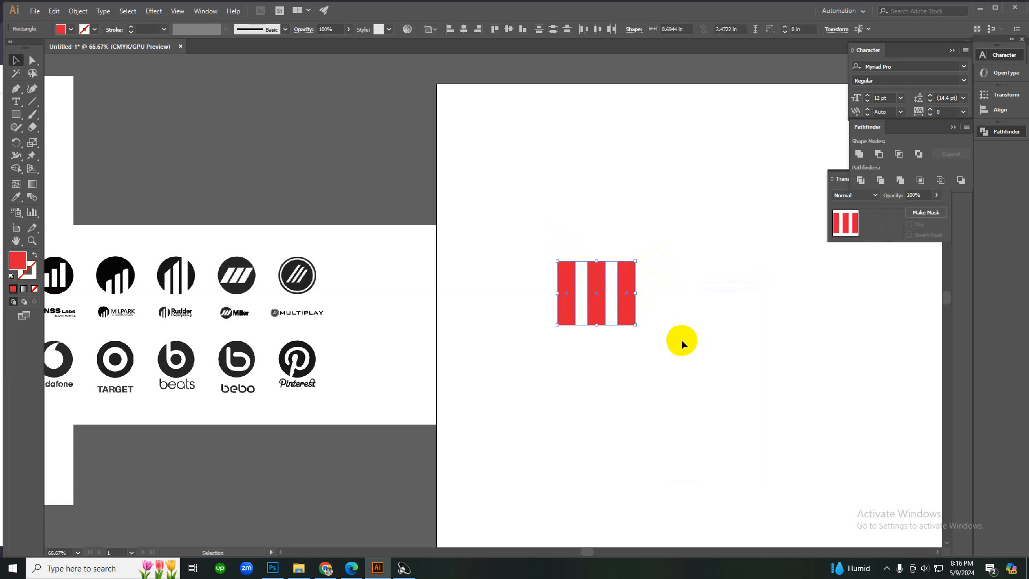
{"action": "left_click_drag", "start_coordinate": [664, 276], "coordinate": [532, 301]}
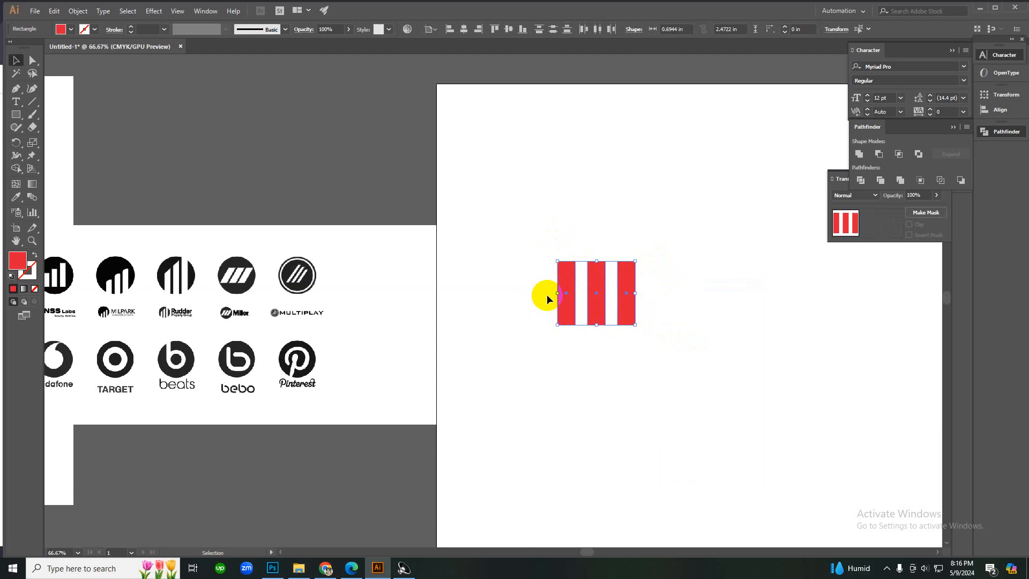
- Shift the third and middle rectangles sideways so the gaps between the three become uneven
{"action": "left_click", "coordinate": [648, 291]}
{"action": "left_click", "coordinate": [631, 288]}
{"action": "left_click_drag", "start_coordinate": [632, 288], "coordinate": [598, 301]}
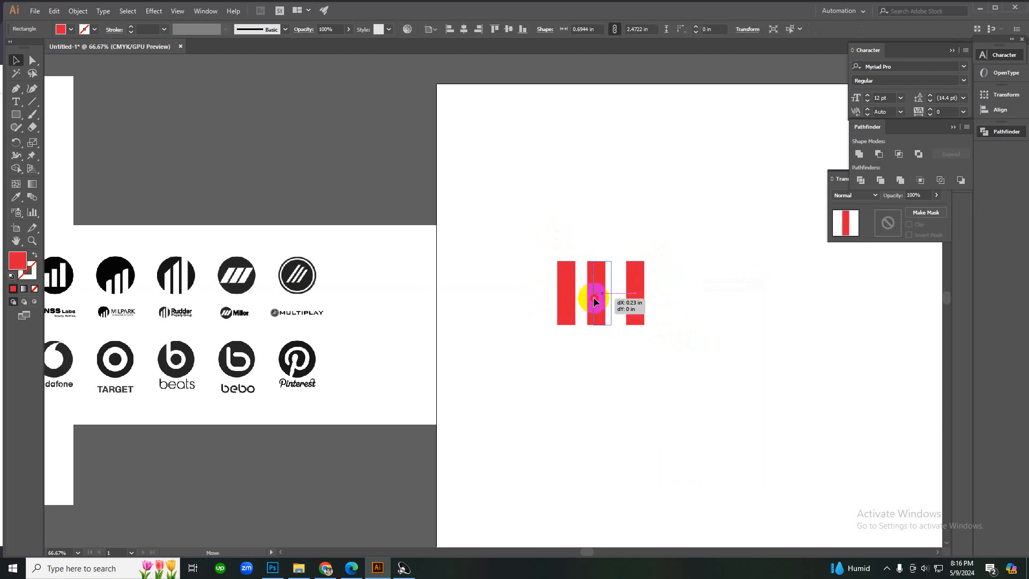
- Align the three rectangles by their vertical centers and distribute them evenly by their horizontal centers
{"action": "left_click_drag", "start_coordinate": [544, 241], "coordinate": [711, 332]}
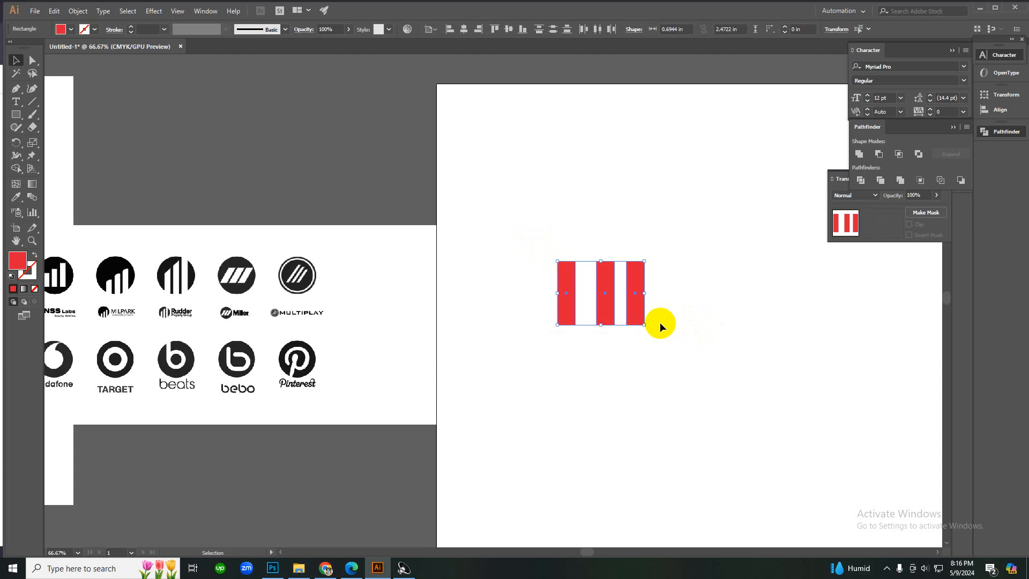
{"action": "left_click", "coordinate": [431, 32]}
{"action": "left_click", "coordinate": [453, 41]}
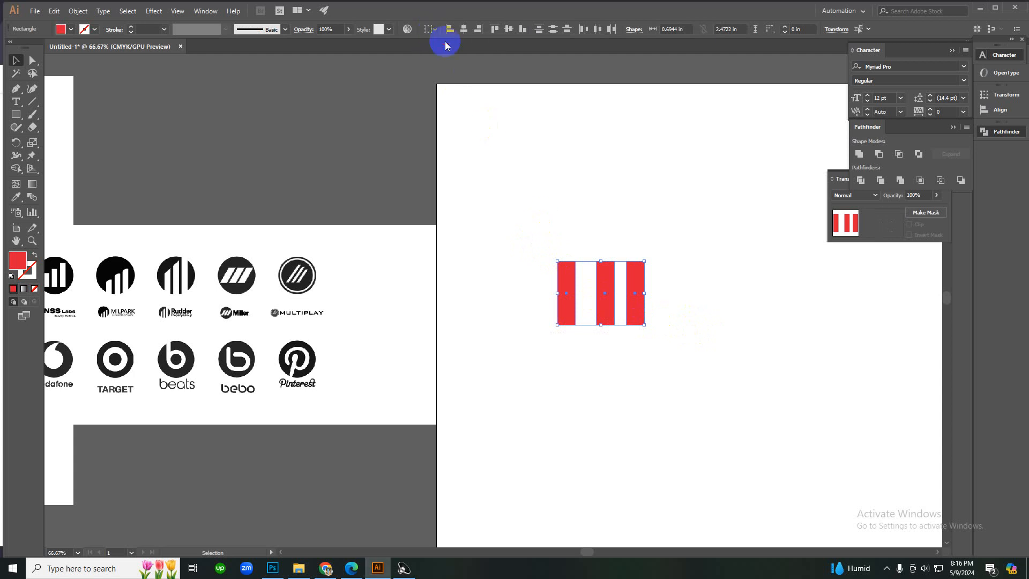
{"action": "left_click", "coordinate": [510, 30]}
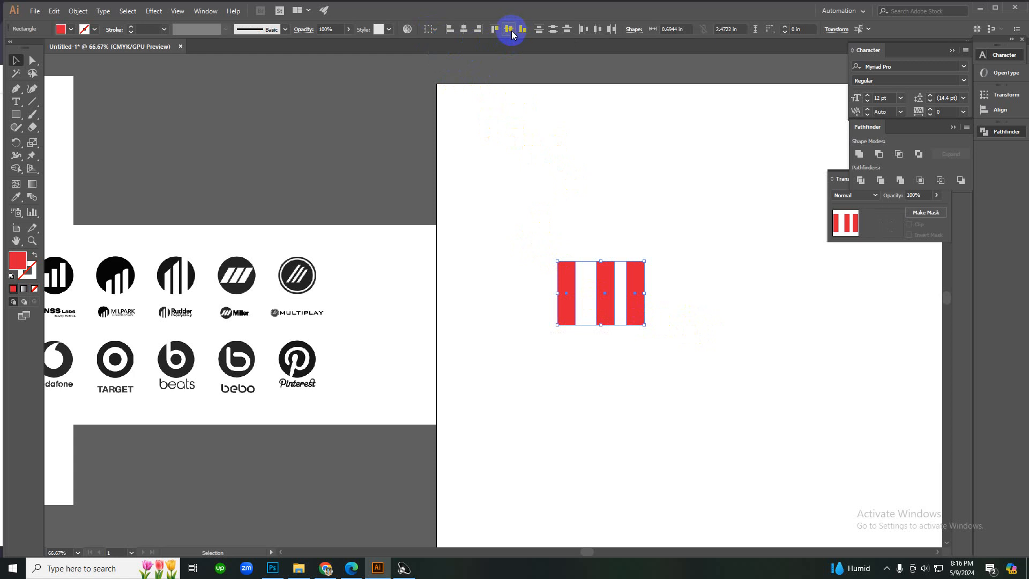
{"action": "left_click", "coordinate": [601, 30]}
{"action": "left_click", "coordinate": [635, 161]}
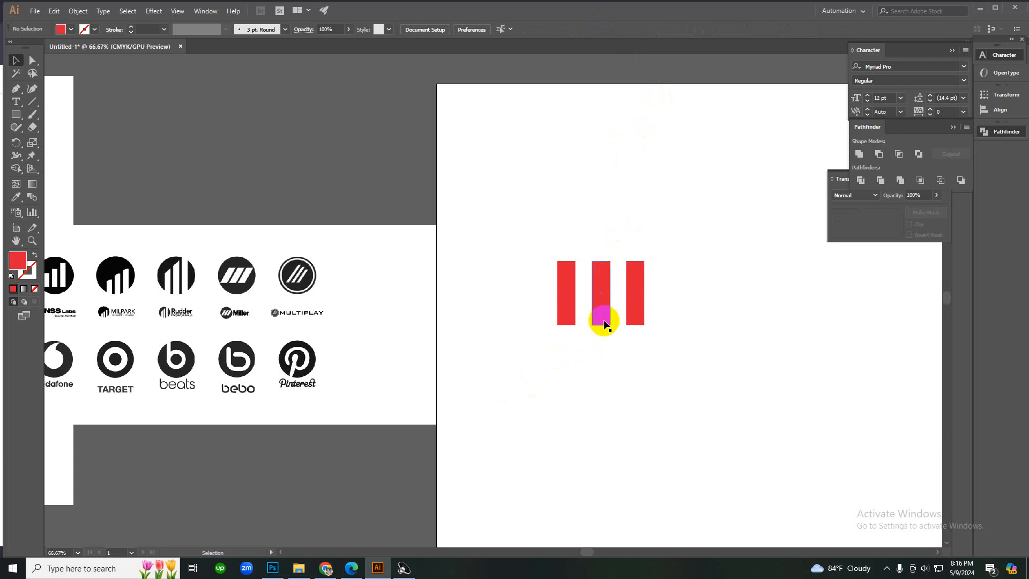
- Move the second and third rectangles closer to the first, leaving only narrow gaps between all three
{"action": "scroll", "coordinate": [603, 322], "scroll_direction": "left", "scroll_amount": 5}
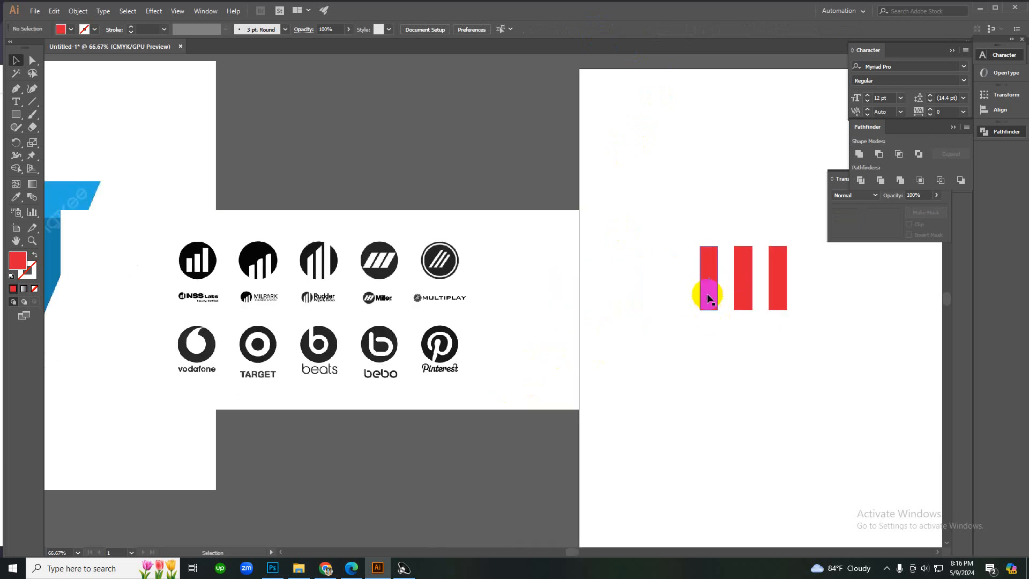
{"action": "key", "text": "ctrl+plus"}
{"action": "key", "text": "ctrl+plus"}
{"action": "key", "text": "ctrl+plus"}
{"action": "left_click_drag", "start_coordinate": [347, 180], "coordinate": [591, 337]}
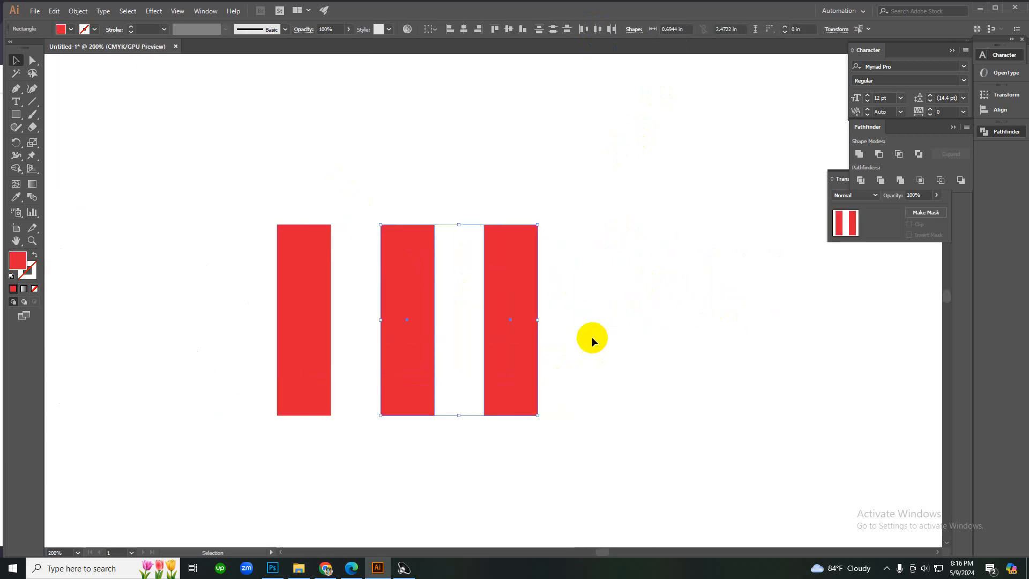
{"action": "left_click_drag", "start_coordinate": [531, 308], "coordinate": [498, 311]}
{"action": "left_click_drag", "start_coordinate": [462, 217], "coordinate": [508, 284]}
{"action": "left_click_drag", "start_coordinate": [489, 271], "coordinate": [460, 268]}
{"action": "left_click", "coordinate": [317, 235]}
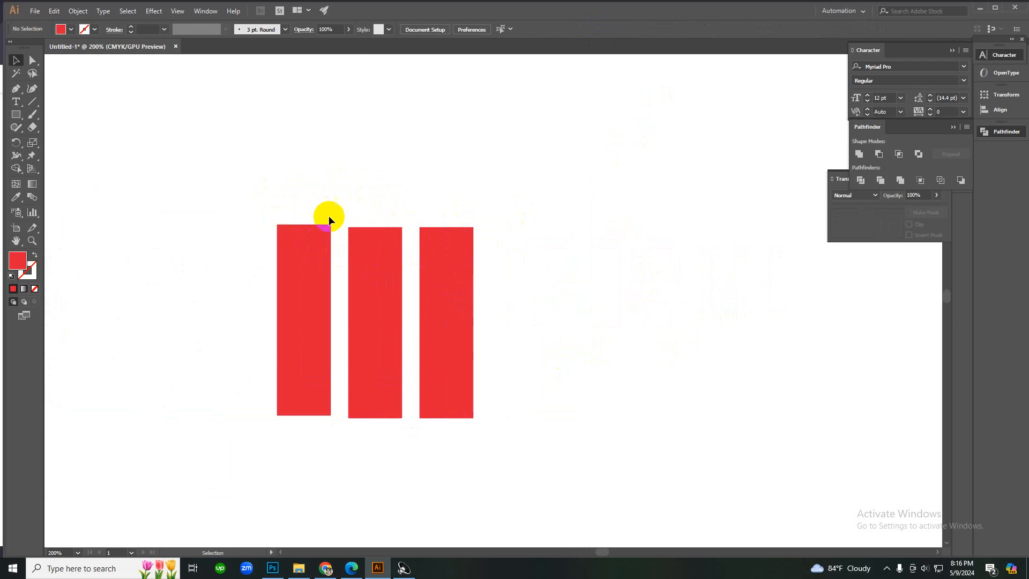
- Realign the three closely spaced rectangles by their vertical centers and even out their horizontal distribution
{"action": "left_click_drag", "start_coordinate": [282, 180], "coordinate": [548, 391]}
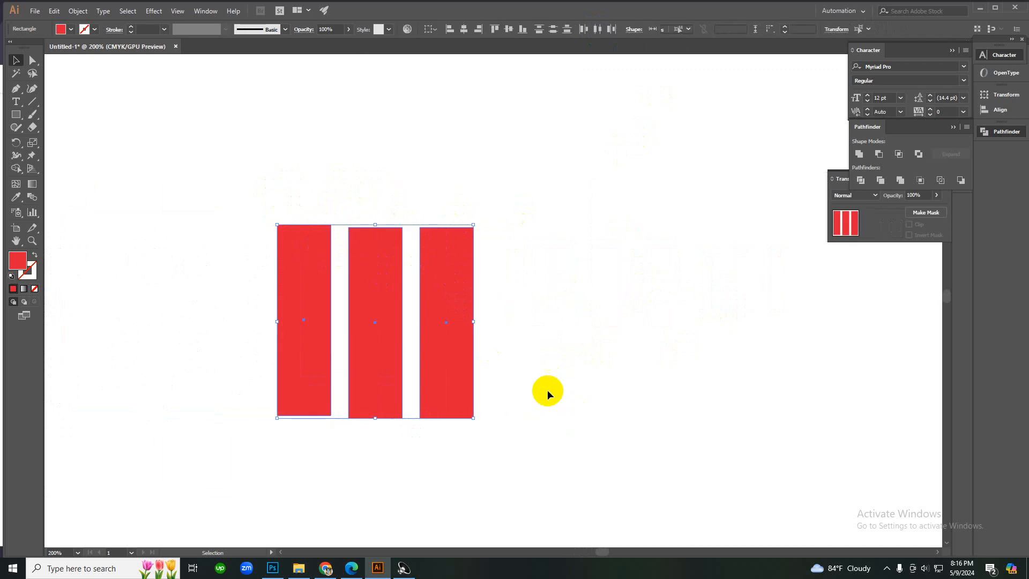
{"action": "left_click", "coordinate": [508, 29]}
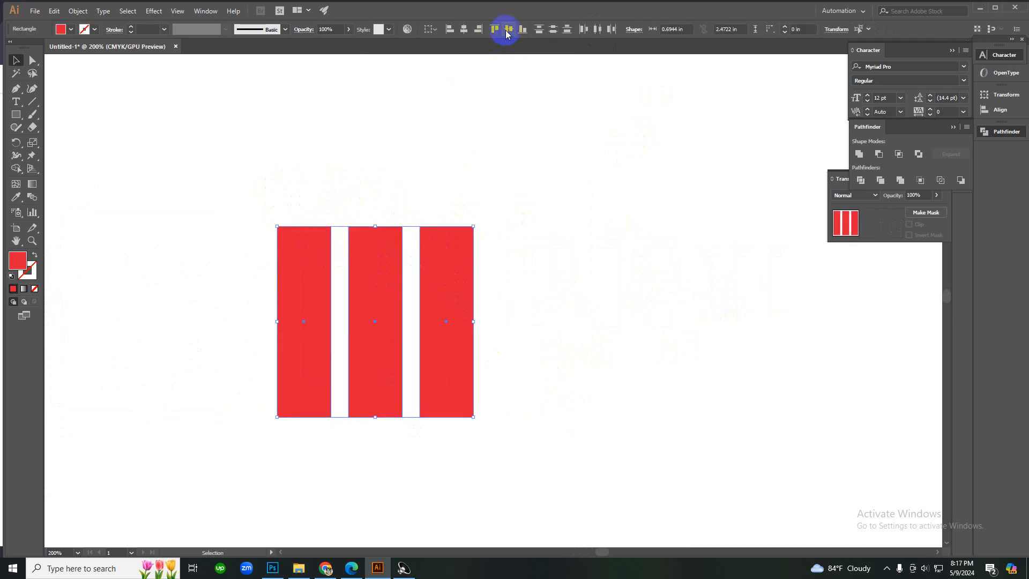
{"action": "left_click", "coordinate": [602, 30]}
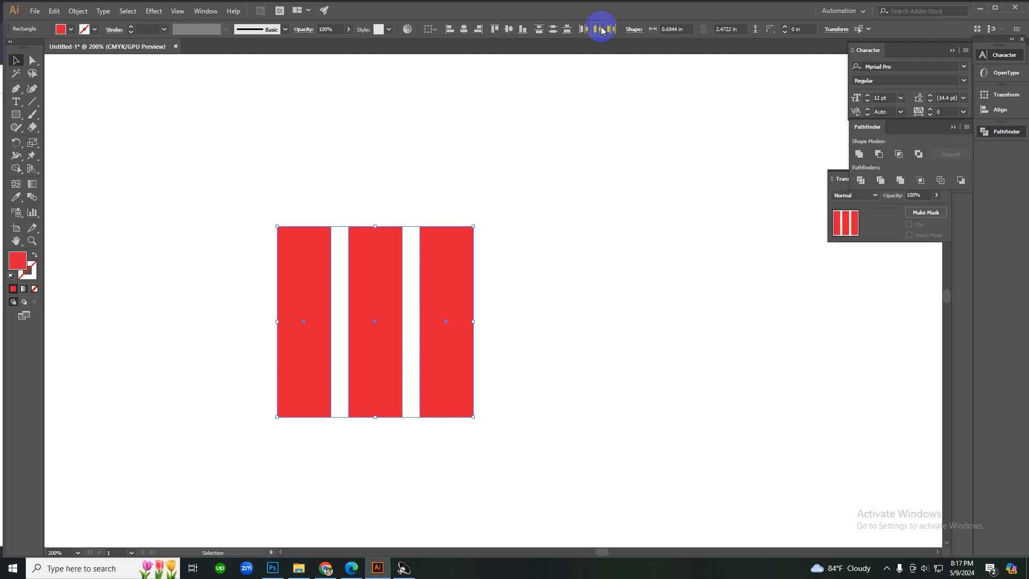
{"action": "left_click", "coordinate": [514, 319]}
- Examine the three rising bars of the NSS Labs logo in the reference set
{"action": "left_click", "coordinate": [439, 309], "text": "ctrl+alt"}
{"action": "left_click", "coordinate": [439, 310], "text": "ctrl+alt"}
{"action": "left_click", "coordinate": [439, 310], "text": "ctrl+alt"}
{"action": "left_click", "coordinate": [439, 310], "text": "ctrl+alt"}
{"action": "left_click", "coordinate": [294, 296], "text": "ctrl"}
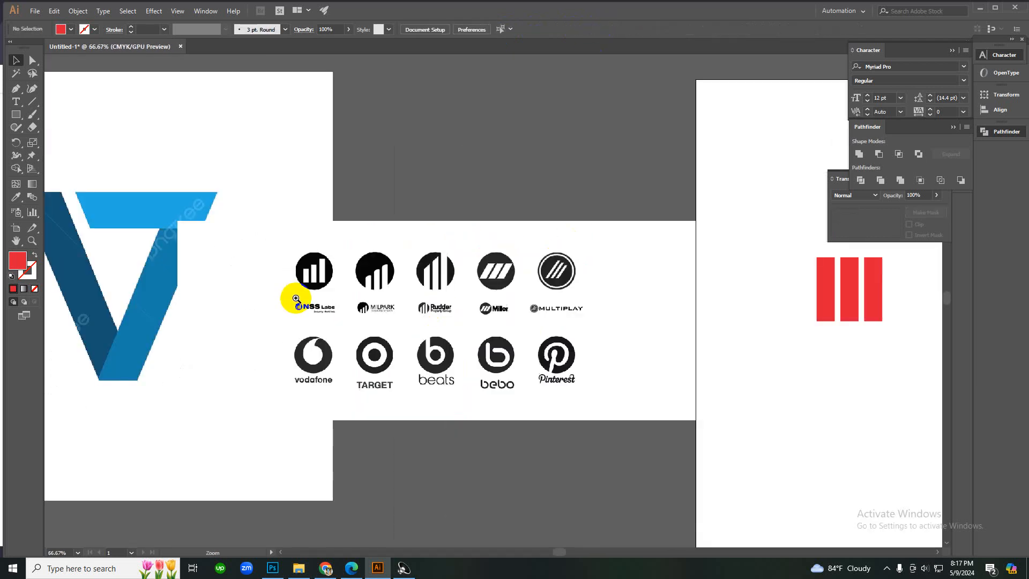
{"action": "left_click", "coordinate": [489, 292], "text": "ctrl"}
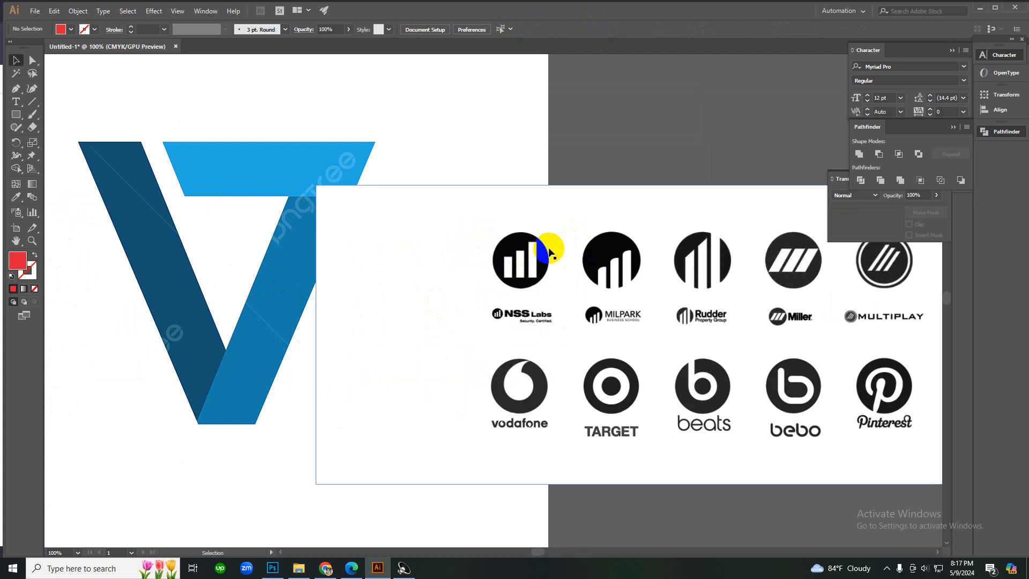
{"action": "left_click", "coordinate": [674, 348], "text": "ctrl+alt"}
{"action": "left_click", "coordinate": [675, 345], "text": "ctrl+alt"}
- Stretch the second and third rectangles upward from a shared base to form three bars of ascending height
{"action": "left_click", "coordinate": [646, 235], "text": "ctrl"}
{"action": "left_click", "coordinate": [589, 309], "text": "ctrl"}
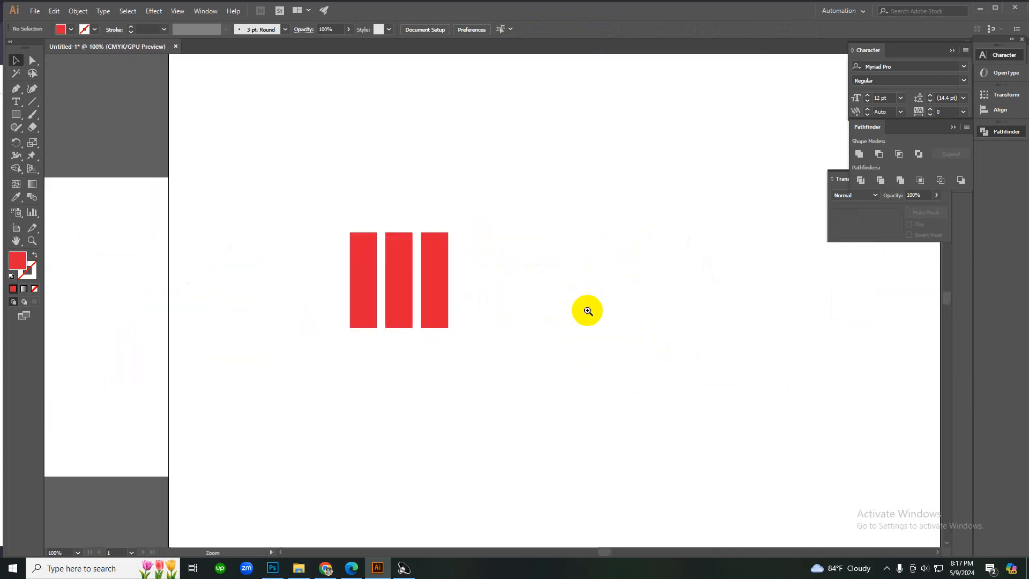
{"action": "left_click", "coordinate": [536, 292], "text": "ctrl"}
{"action": "left_click", "coordinate": [471, 284], "text": "ctrl"}
{"action": "left_click_drag", "start_coordinate": [332, 242], "coordinate": [345, 253]}
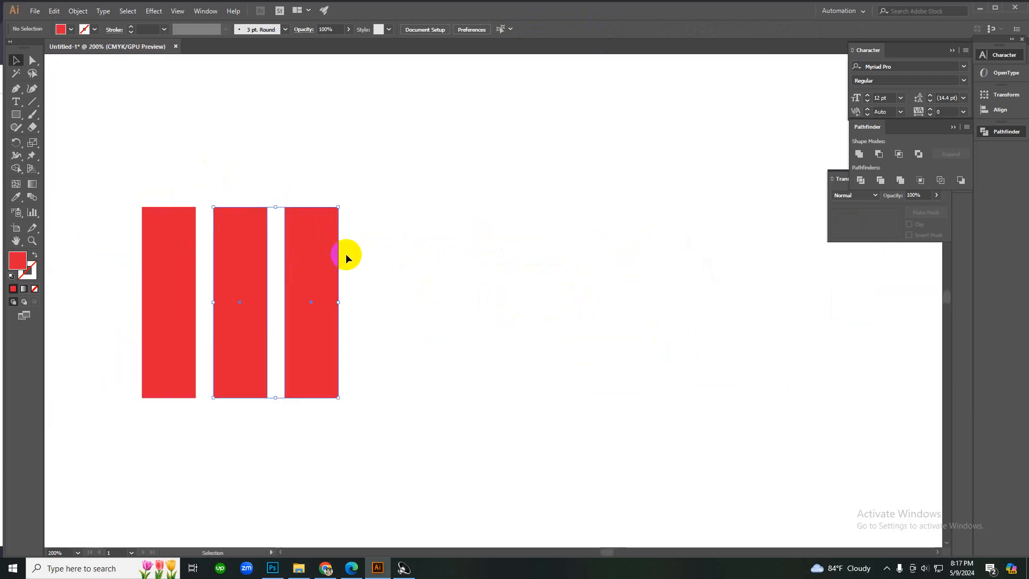
{"action": "left_click_drag", "start_coordinate": [275, 208], "coordinate": [310, 155]}
{"action": "left_click", "coordinate": [311, 177]}
{"action": "left_click", "coordinate": [308, 183]}
{"action": "left_click", "coordinate": [148, 160]}
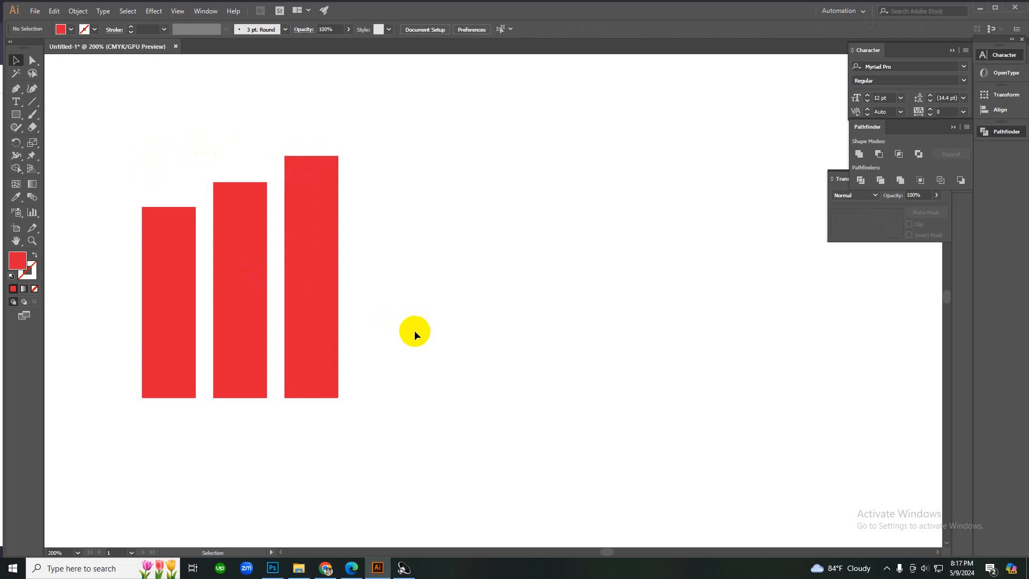
- Compare the stepped red bars with the bar proportions of the NSS Labs logo in the reference set
{"action": "left_click", "coordinate": [372, 310], "text": "ctrl+alt"}
{"action": "left_click", "coordinate": [372, 310], "text": "ctrl+alt"}
{"action": "left_click", "coordinate": [371, 310], "text": "ctrl+alt"}
{"action": "left_click", "coordinate": [371, 311], "text": "ctrl+alt"}
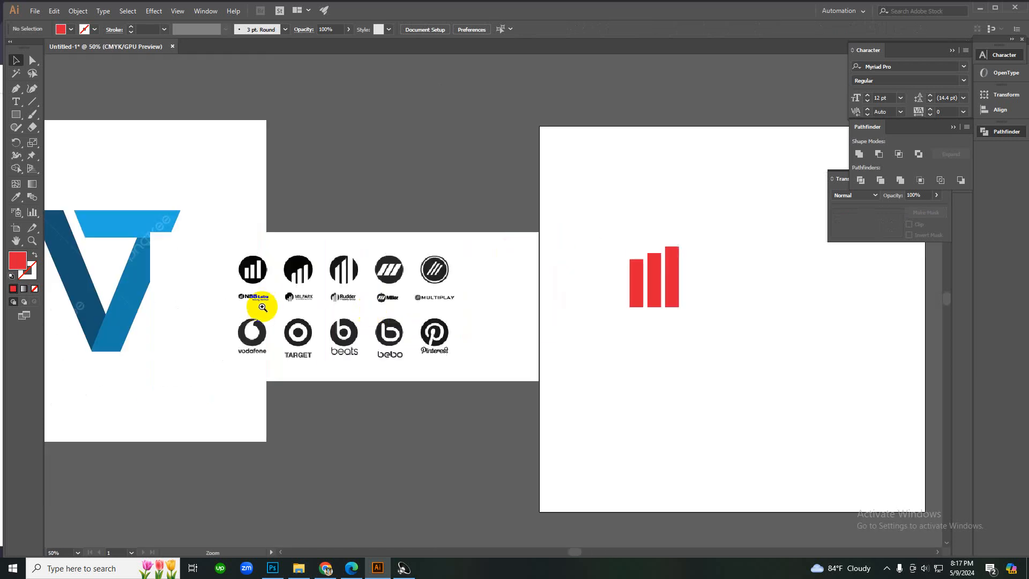
{"action": "left_click", "coordinate": [358, 305], "text": "ctrl"}
{"action": "left_click", "coordinate": [588, 304], "text": "ctrl"}
{"action": "left_click", "coordinate": [538, 308], "text": "ctrl+alt"}
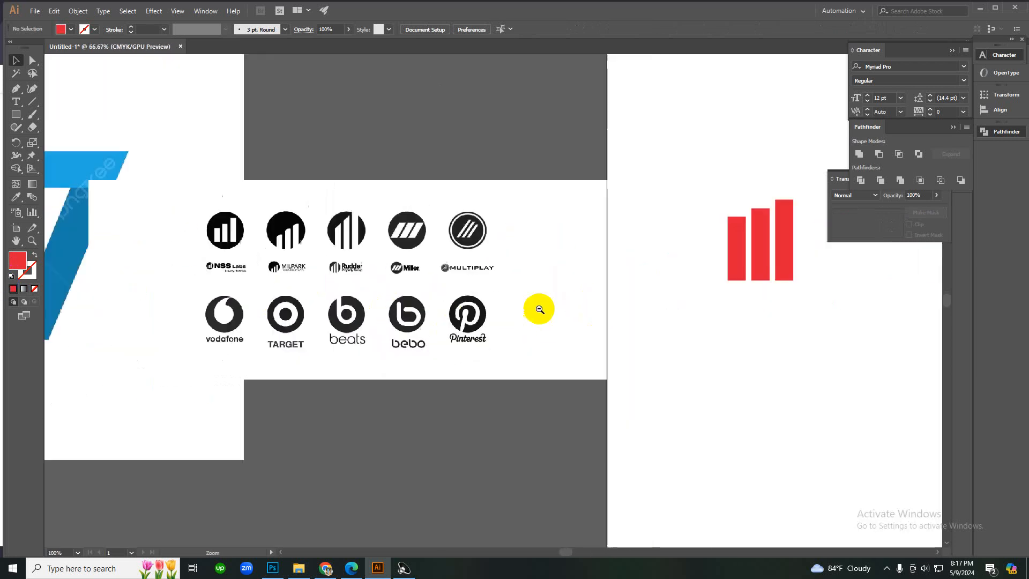
{"action": "left_click", "coordinate": [539, 309], "text": "ctrl+alt"}
- Shorten the first and lowest bar slightly from its upper edge
{"action": "left_click", "coordinate": [539, 308], "text": "ctrl"}
{"action": "left_click", "coordinate": [529, 264], "text": "ctrl"}
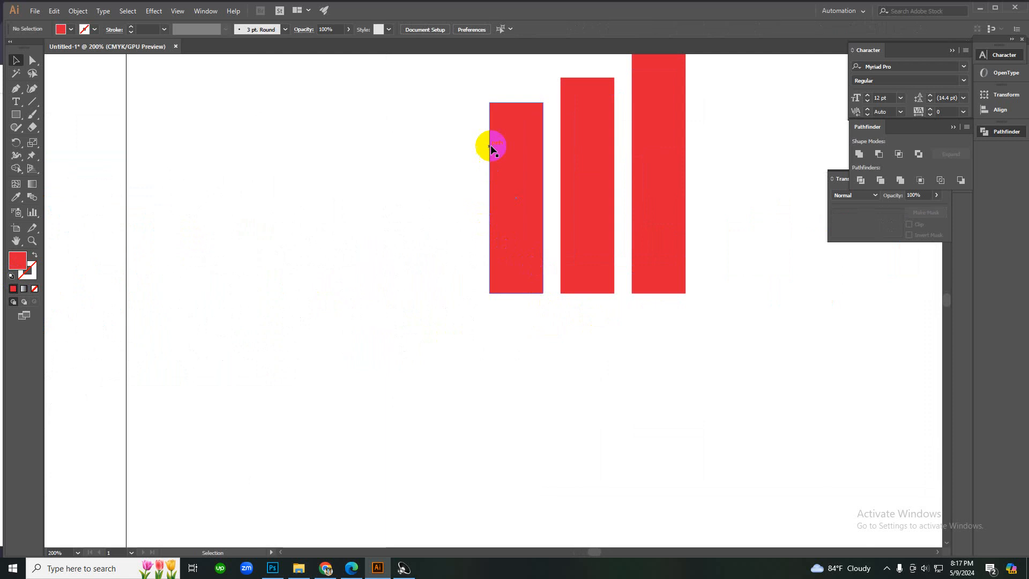
{"action": "left_click", "coordinate": [504, 124]}
{"action": "left_click_drag", "start_coordinate": [516, 102], "coordinate": [516, 111]}
{"action": "left_click", "coordinate": [427, 146]}
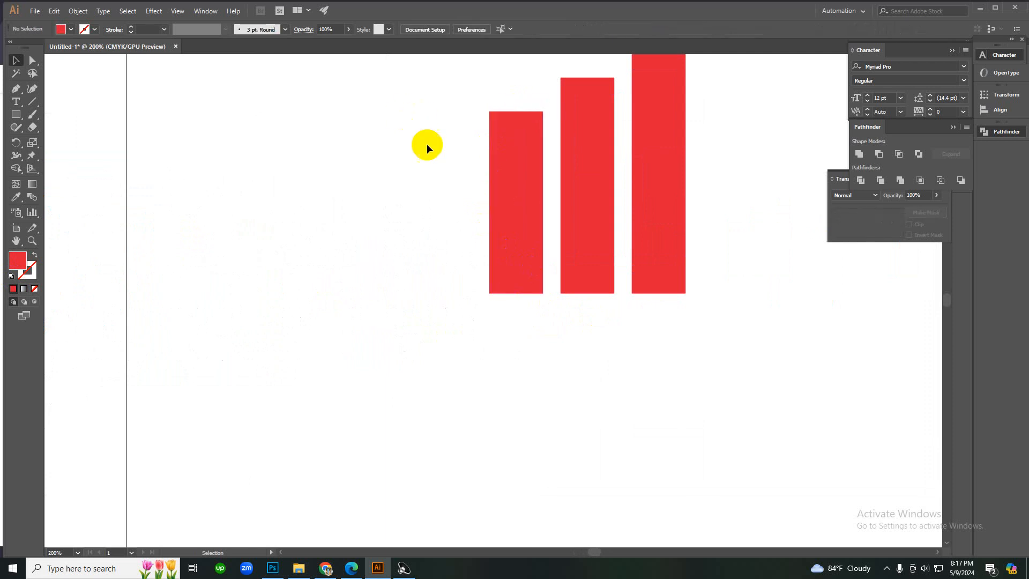
- Select all three bars and narrow them together so each is about 0.60 in wide
{"action": "left_click", "coordinate": [589, 221], "text": "ctrl+alt"}
{"action": "left_click", "coordinate": [588, 220], "text": "ctrl+alt"}
{"action": "left_click", "coordinate": [455, 335], "text": "ctrl"}
{"action": "left_click_drag", "start_coordinate": [307, 232], "coordinate": [560, 365]}
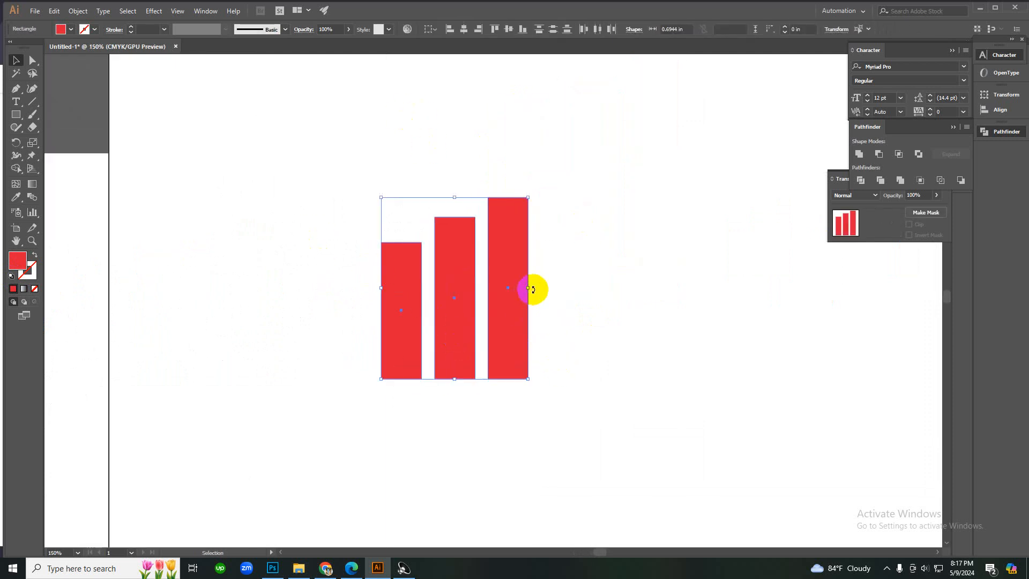
{"action": "left_click_drag", "start_coordinate": [531, 288], "coordinate": [518, 288]}
{"action": "left_click", "coordinate": [572, 268]}
- Reduce the height of all three bars together by raising their shared base
{"action": "left_click", "coordinate": [471, 306], "text": "ctrl+alt"}
{"action": "left_click", "coordinate": [470, 303], "text": "ctrl+alt"}
{"action": "left_click", "coordinate": [500, 317], "text": "ctrl+alt"}
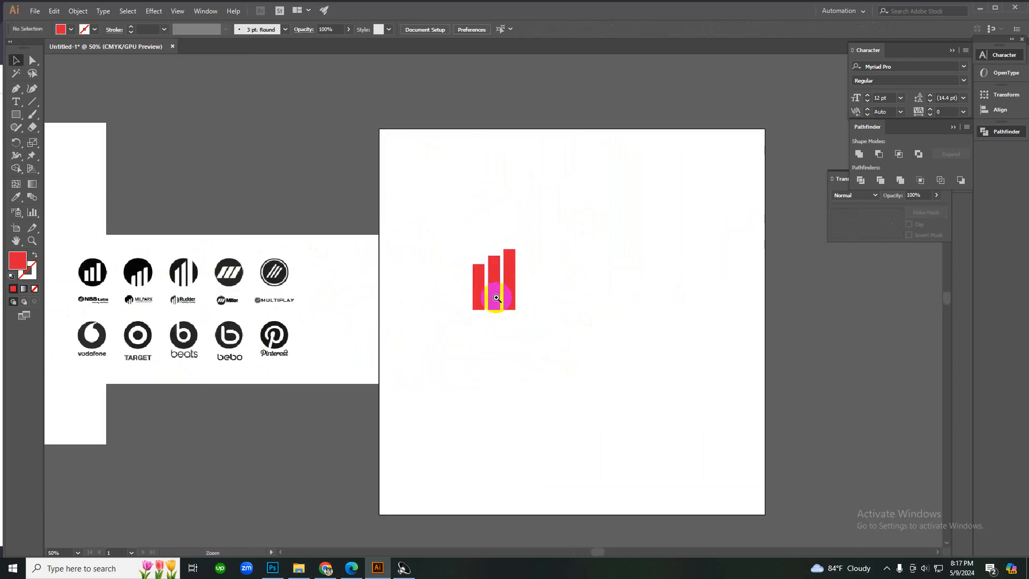
{"action": "left_click", "coordinate": [494, 283], "text": "ctrl"}
{"action": "left_click", "coordinate": [494, 283], "text": "ctrl"}
{"action": "left_click", "coordinate": [494, 282], "text": "ctrl"}
{"action": "left_click_drag", "start_coordinate": [374, 261], "coordinate": [579, 455]}
{"action": "left_click_drag", "start_coordinate": [493, 451], "coordinate": [499, 413]}
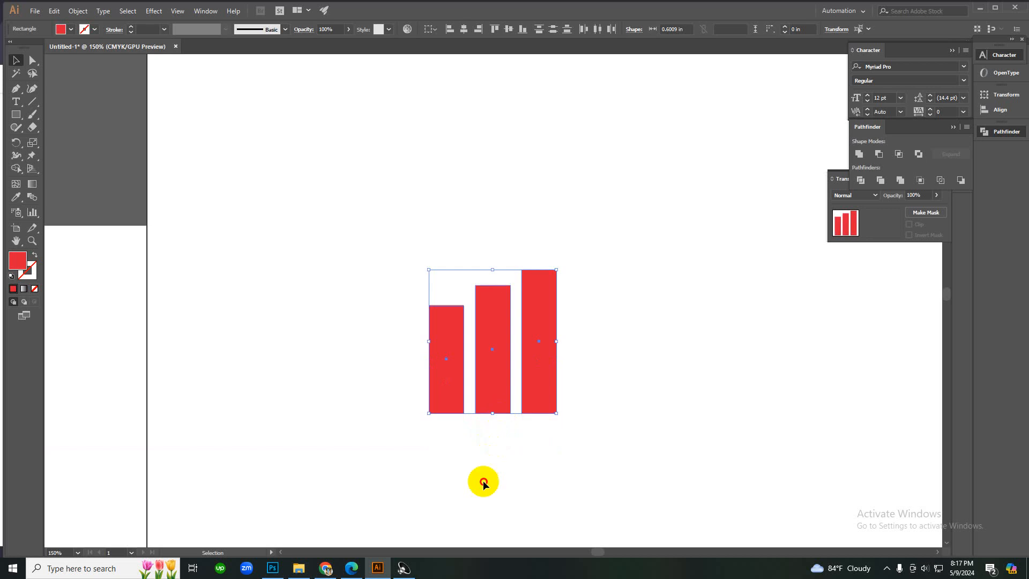
{"action": "left_click", "coordinate": [483, 483]}
- Stretch the tallest bar further upward from its upper edge
{"action": "left_click", "coordinate": [485, 360], "text": "ctrl+alt"}
{"action": "left_click", "coordinate": [485, 360], "text": "ctrl+alt"}
{"action": "left_click", "coordinate": [484, 356], "text": "ctrl+alt"}
{"action": "left_click", "coordinate": [478, 334], "text": "ctrl+alt"}
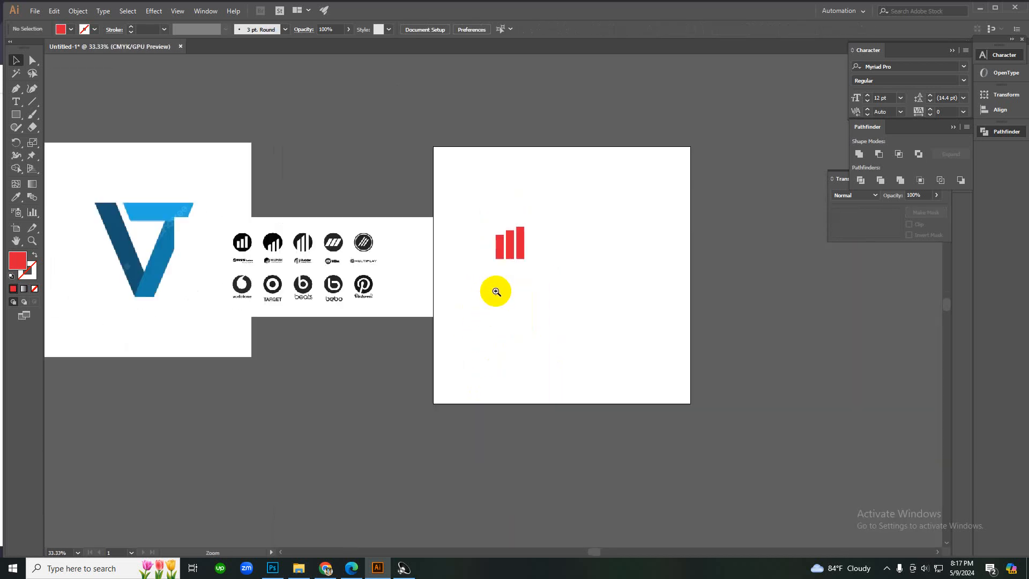
{"action": "left_click", "coordinate": [490, 266], "text": "ctrl"}
{"action": "left_click", "coordinate": [491, 266], "text": "ctrl"}
{"action": "left_click", "coordinate": [525, 293], "text": "ctrl"}
{"action": "left_click", "coordinate": [526, 294], "text": "ctrl"}
{"action": "left_click", "coordinate": [516, 293], "text": "ctrl"}
{"action": "left_click", "coordinate": [457, 296], "text": "ctrl"}
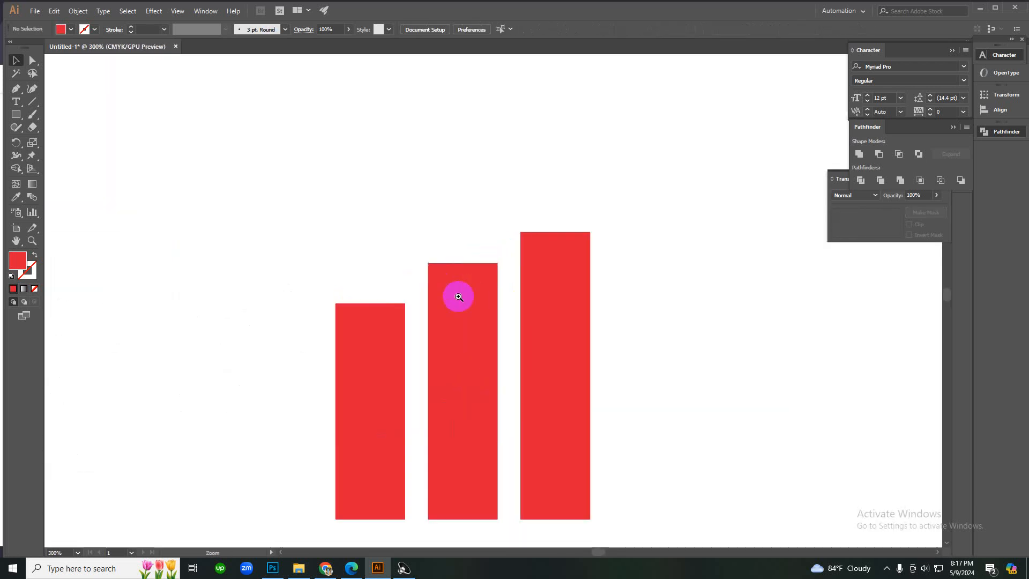
{"action": "left_click", "coordinate": [525, 271]}
{"action": "left_click_drag", "start_coordinate": [554, 231], "coordinate": [552, 200]}
{"action": "left_click", "coordinate": [514, 227]}
- Stretch the middle bar slightly taller from its upper edge
{"action": "left_click", "coordinate": [459, 323], "text": "ctrl+alt"}
{"action": "left_click", "coordinate": [457, 325], "text": "ctrl+alt"}
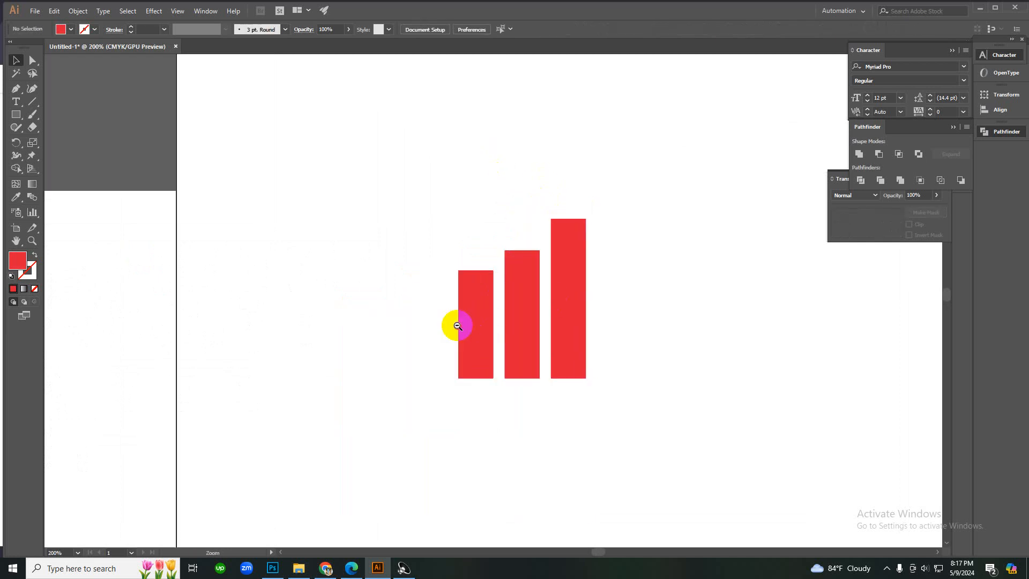
{"action": "left_click", "coordinate": [457, 324], "text": "ctrl+alt"}
{"action": "left_click", "coordinate": [458, 325], "text": "ctrl+alt"}
{"action": "left_click", "coordinate": [486, 321], "text": "ctrl+alt"}
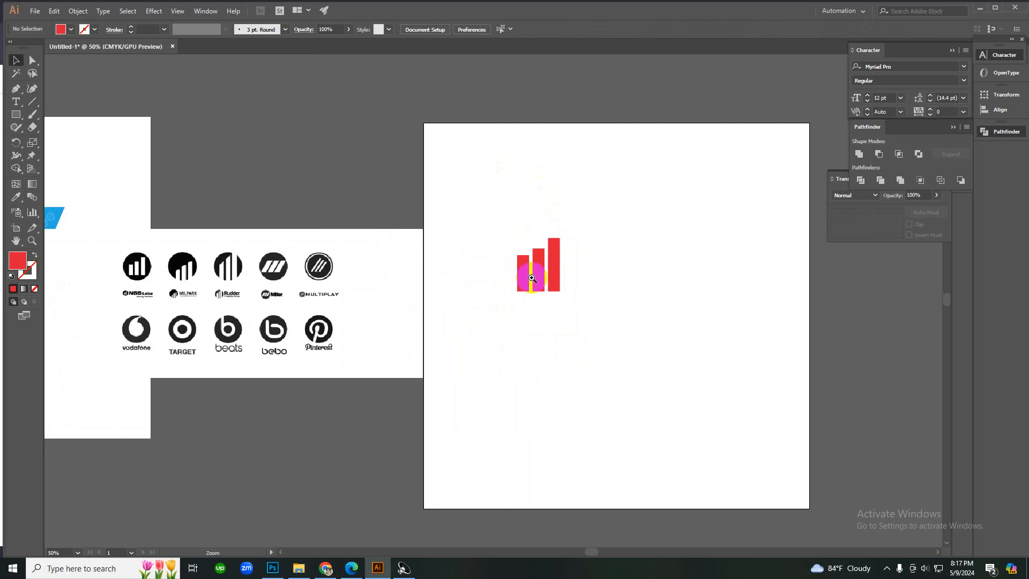
{"action": "left_click", "coordinate": [530, 271], "text": "ctrl"}
{"action": "left_click", "coordinate": [541, 276], "text": "ctrl"}
{"action": "left_click", "coordinate": [504, 287], "text": "ctrl"}
{"action": "left_click", "coordinate": [504, 286], "text": "ctrl"}
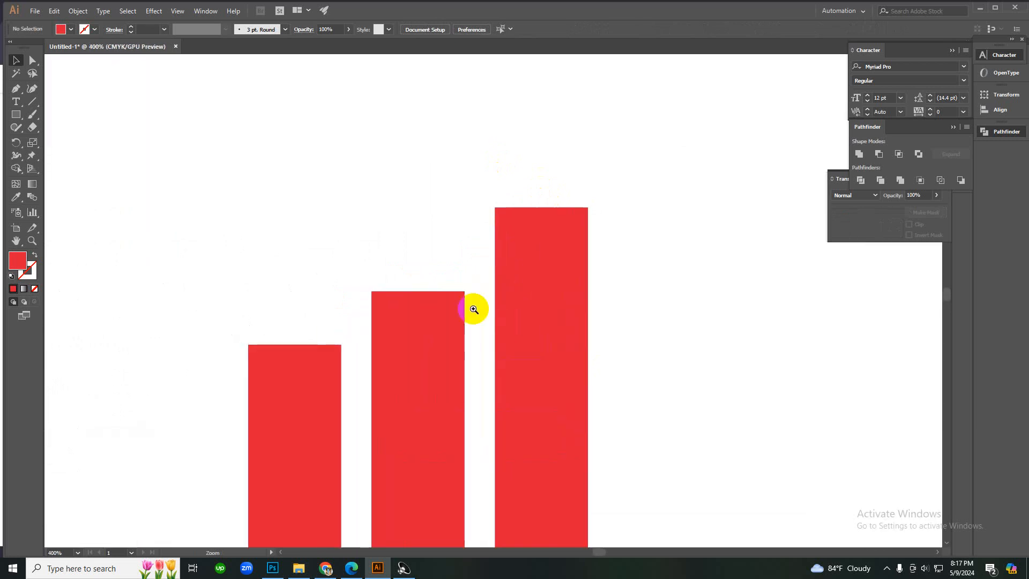
{"action": "left_click", "coordinate": [432, 310]}
{"action": "left_click_drag", "start_coordinate": [419, 291], "coordinate": [420, 283]}
{"action": "left_click", "coordinate": [377, 251]}
- Select all three red bars and group them
{"action": "left_click", "coordinate": [450, 381], "text": "ctrl+alt"}
{"action": "left_click", "coordinate": [449, 381], "text": "ctrl+alt"}
{"action": "left_click", "coordinate": [449, 381], "text": "ctrl+alt"}
{"action": "left_click", "coordinate": [450, 381], "text": "ctrl+alt"}
{"action": "left_click", "coordinate": [491, 306], "text": "ctrl+alt"}
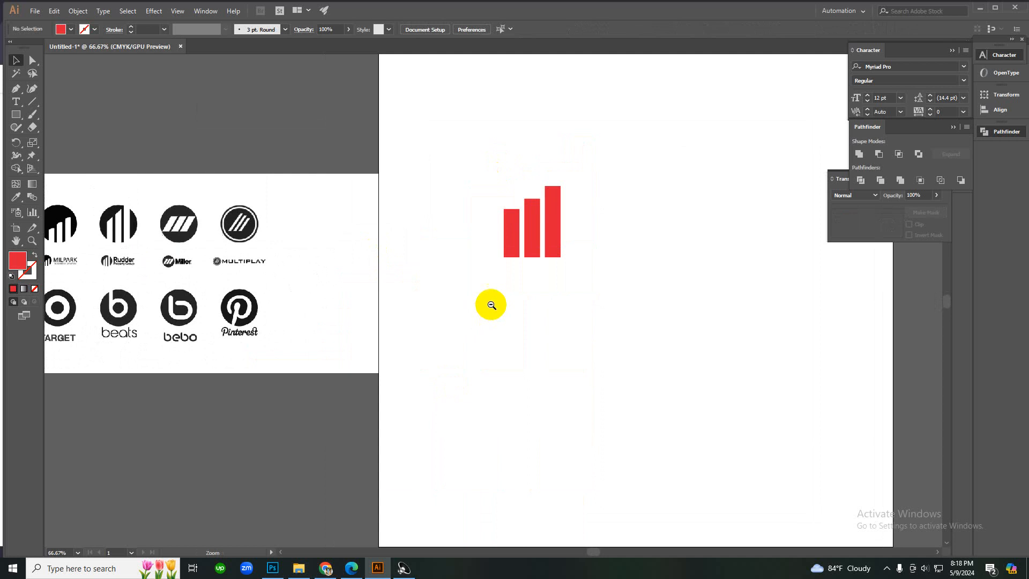
{"action": "left_click", "coordinate": [492, 306], "text": "ctrl"}
{"action": "left_click", "coordinate": [492, 305], "text": "ctrl"}
{"action": "left_click", "coordinate": [546, 290], "text": "ctrl+alt"}
{"action": "left_click", "coordinate": [546, 290], "text": "ctrl+alt"}
{"action": "left_click_drag", "start_coordinate": [439, 179], "coordinate": [552, 291]}
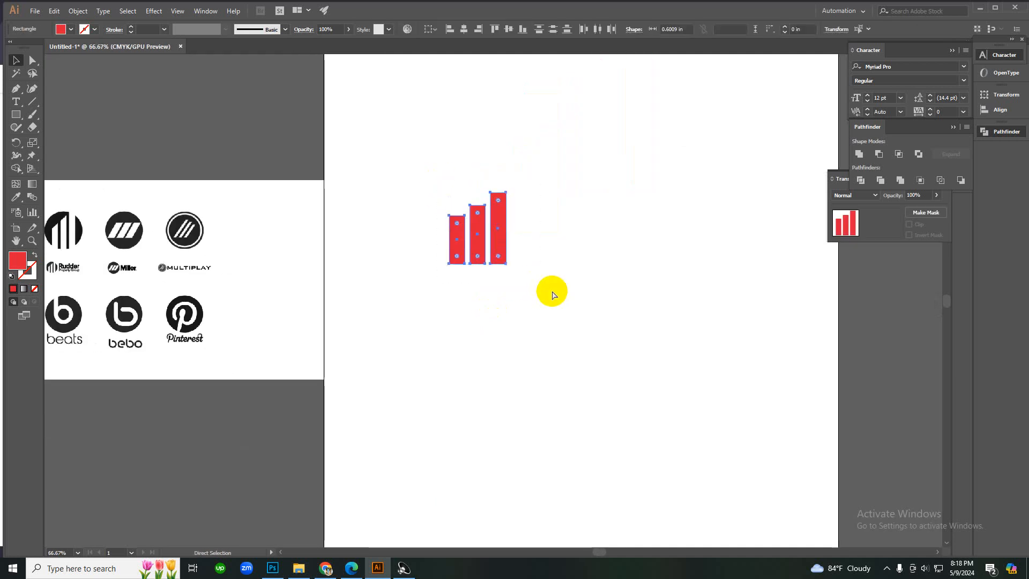
{"action": "key", "text": "ctrl+g"}
{"action": "left_click", "coordinate": [561, 304]}
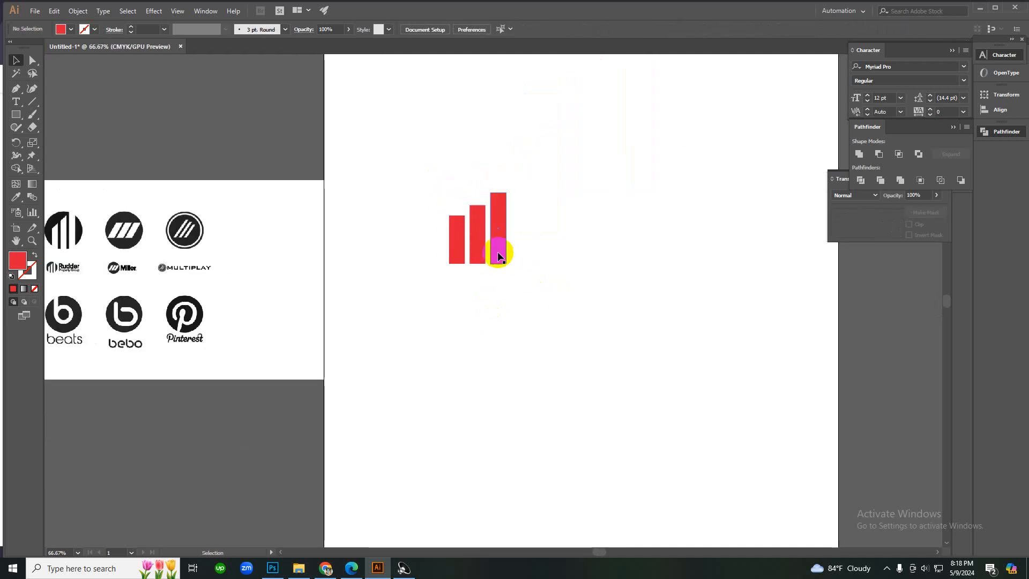
- Move the grouped bars so they sit centred across the artboard's width, above its middle
{"action": "left_click_drag", "start_coordinate": [498, 252], "coordinate": [602, 299]}
{"action": "left_click_drag", "start_coordinate": [511, 196], "coordinate": [660, 369]}
{"action": "left_click", "coordinate": [642, 266]}
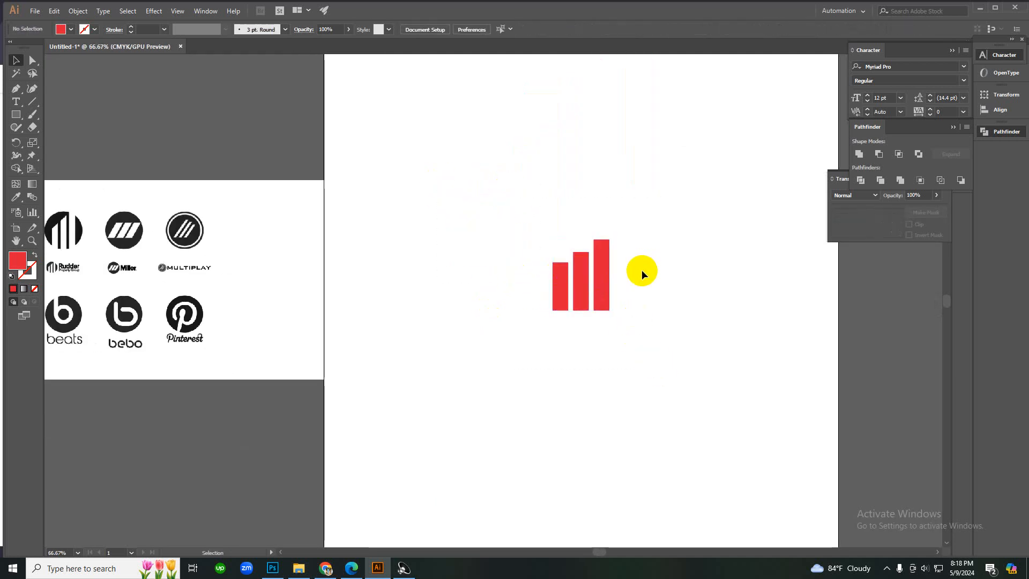
- Draw a circle about 5.04 in across, centred on the grouped bars
{"action": "key", "text": "l"}
{"action": "left_click_drag", "start_coordinate": [581, 278], "coordinate": [620, 340]}
{"action": "key", "text": "v"}
{"action": "left_click", "coordinate": [620, 378]}
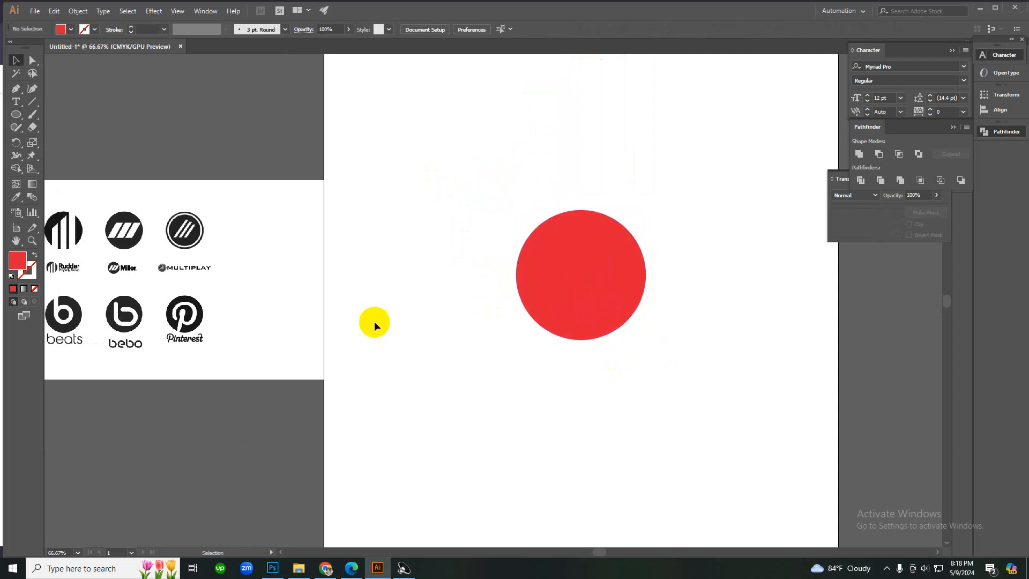
- Fill the circle with black
{"action": "left_click", "coordinate": [525, 273]}
{"action": "left_click", "coordinate": [70, 29]}
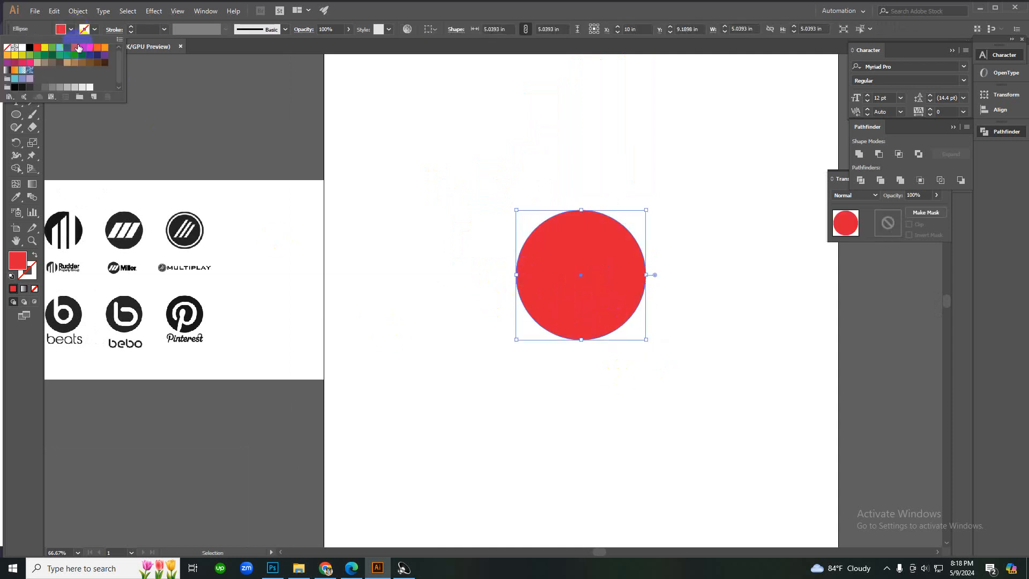
{"action": "left_click", "coordinate": [30, 47]}
{"action": "left_click", "coordinate": [393, 140]}
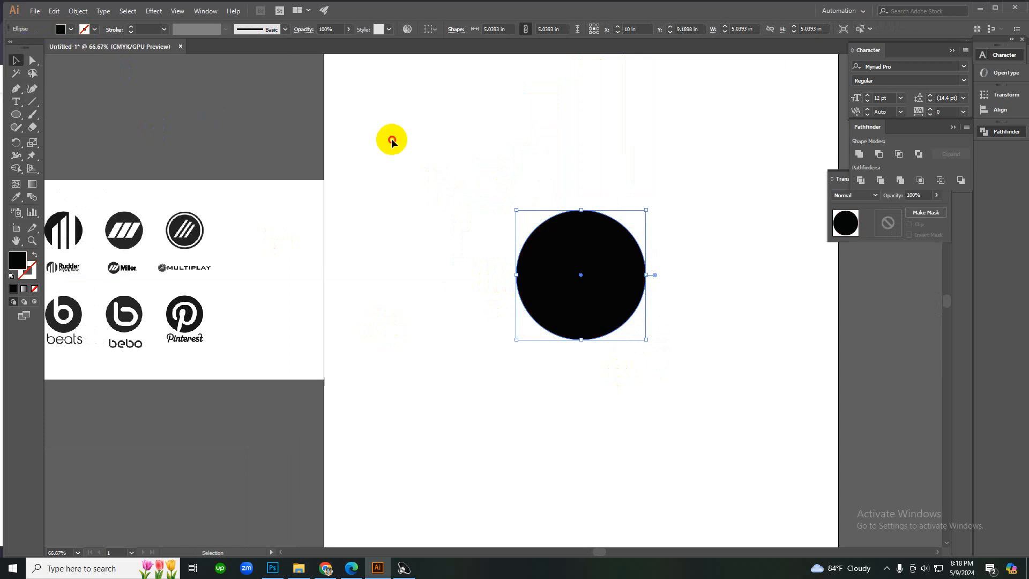
{"action": "left_click", "coordinate": [484, 198]}
{"action": "left_click_drag", "start_coordinate": [484, 198], "coordinate": [529, 235]}
{"action": "left_click", "coordinate": [461, 215]}
- Examine the sheet of reference logos, from NSS Labs through Pinterest
{"action": "left_click", "coordinate": [395, 309], "text": "ctrl"}
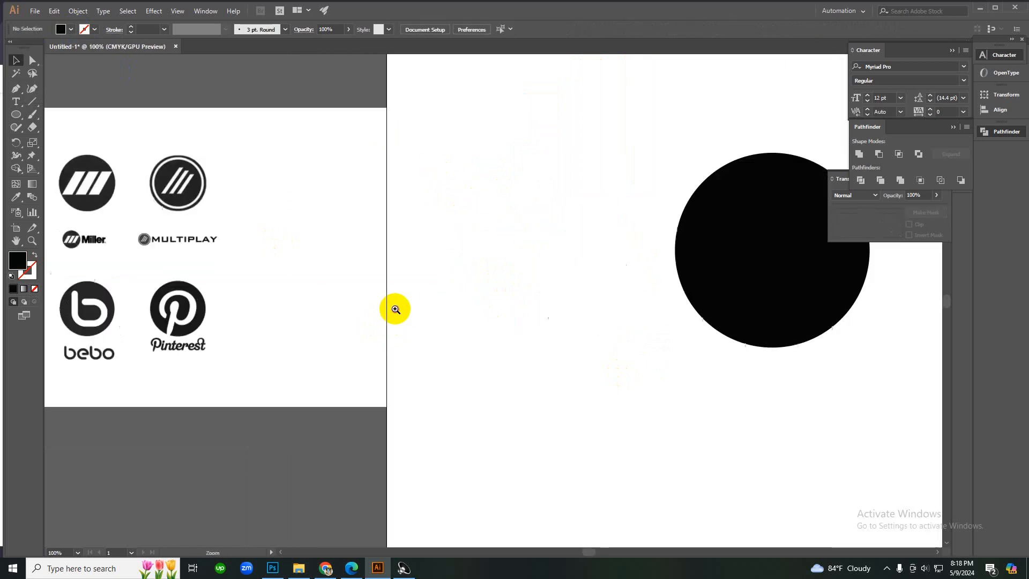
{"action": "left_click", "coordinate": [394, 308], "text": "ctrl"}
{"action": "left_click", "coordinate": [395, 309], "text": "ctrl+alt"}
{"action": "left_click", "coordinate": [395, 308], "text": "ctrl+alt"}
{"action": "left_click", "coordinate": [425, 308], "text": "ctrl"}
{"action": "left_click", "coordinate": [424, 309], "text": "ctrl"}
{"action": "scroll", "coordinate": [426, 311], "scroll_direction": "up", "scroll_amount": 2}
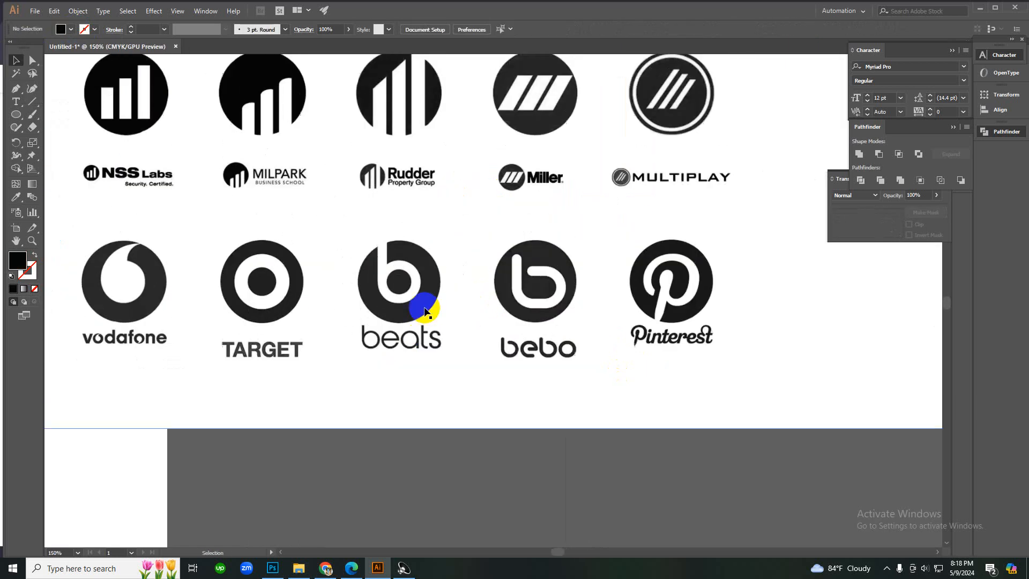
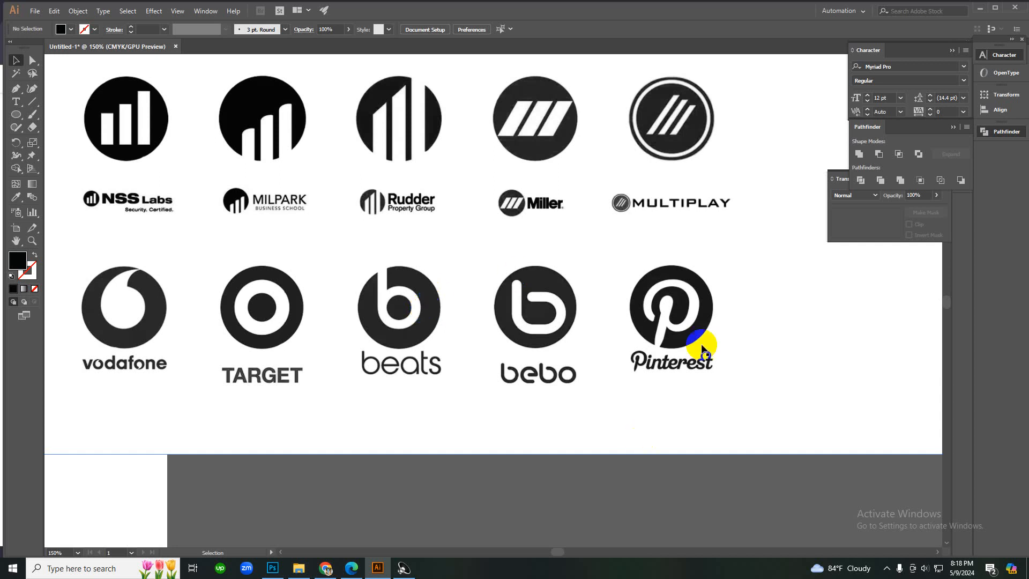
- Collapse the floating Pathfinder panel
{"action": "left_click", "coordinate": [956, 127]}
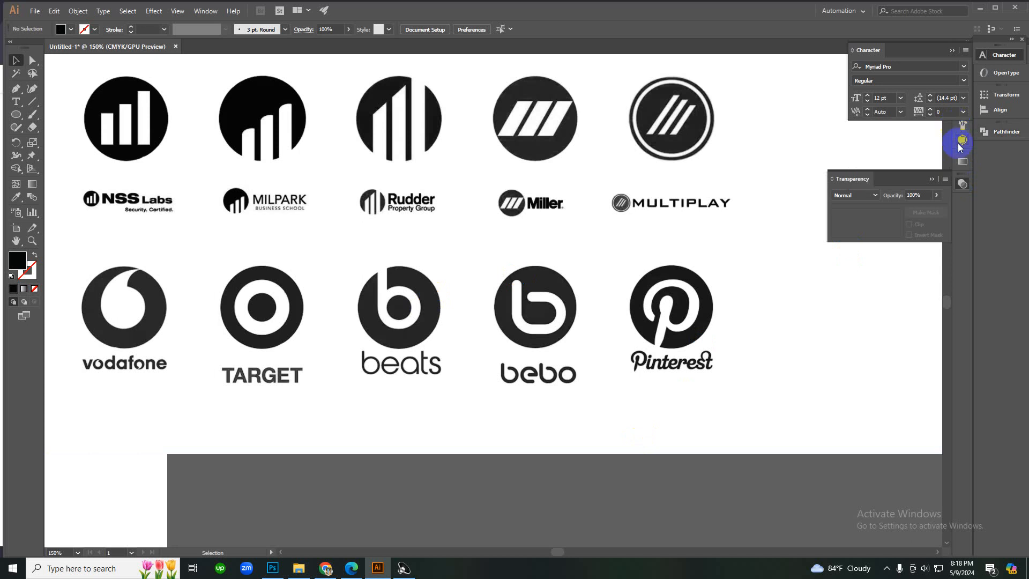
{"action": "left_click", "coordinate": [965, 183]}
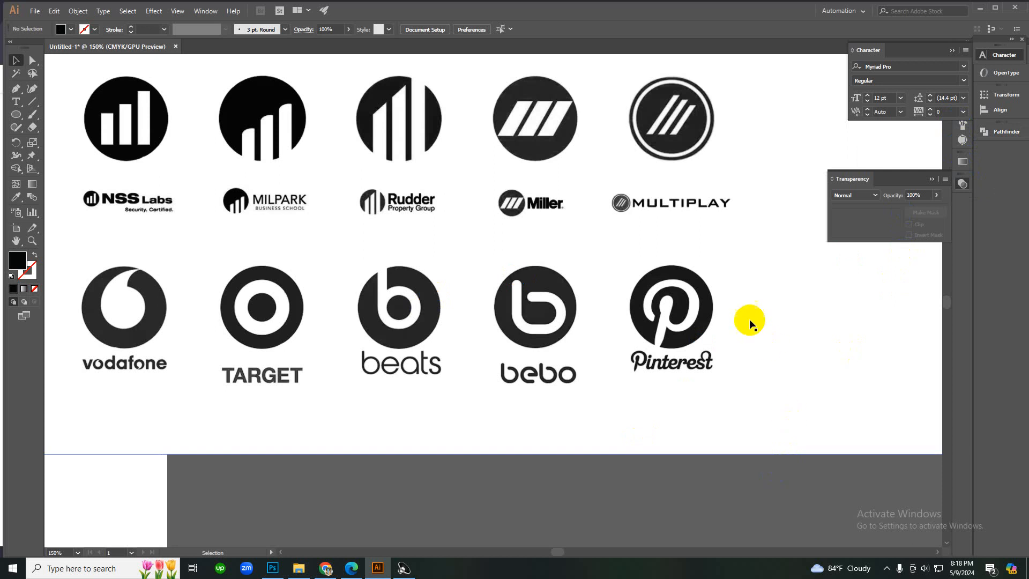
{"action": "key", "text": "super"}
{"action": "left_click", "coordinate": [752, 461]}
- Cut the black circle and paste it behind the three red bars
{"action": "left_click", "coordinate": [687, 317], "text": "ctrl+alt"}
{"action": "left_click", "coordinate": [686, 316], "text": "ctrl+alt"}
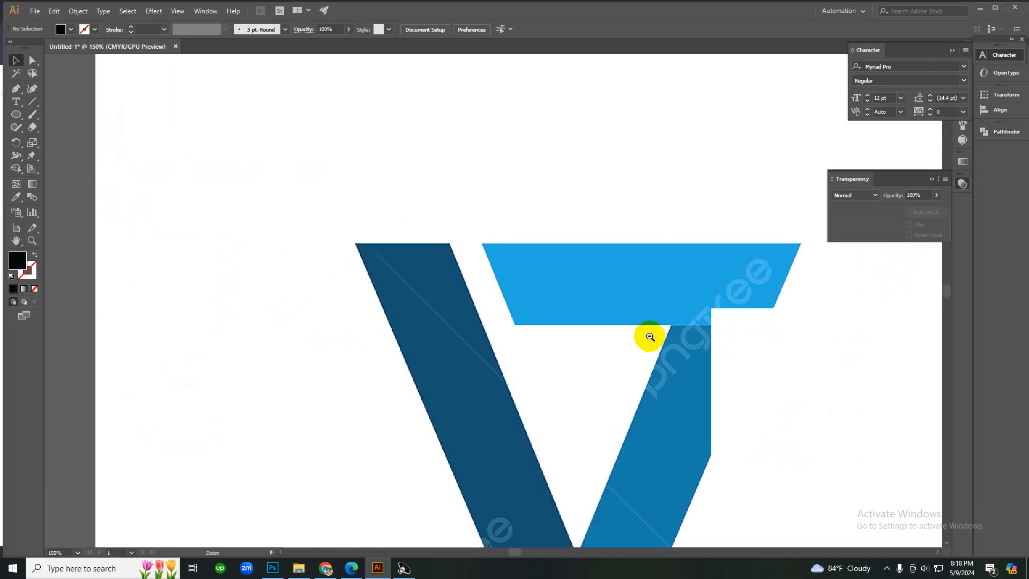
{"action": "left_click", "coordinate": [667, 364], "text": "alt"}
{"action": "left_click", "coordinate": [667, 364]}
{"action": "left_click", "coordinate": [590, 338]}
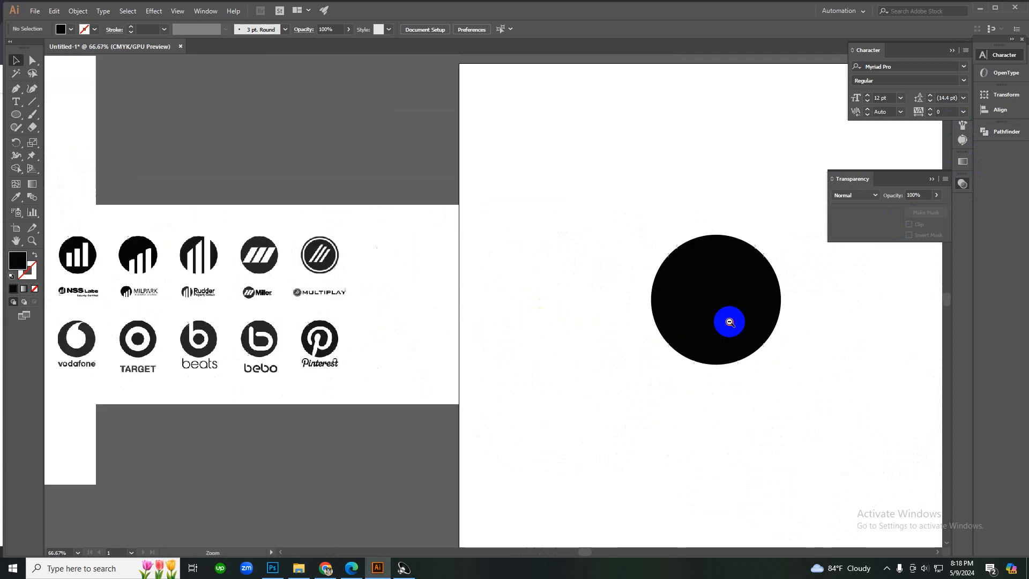
{"action": "left_click", "coordinate": [730, 322], "text": "ctrl+alt"}
{"action": "left_click", "coordinate": [526, 307], "text": "ctrl"}
{"action": "left_click", "coordinate": [525, 307], "text": "ctrl"}
{"action": "left_click", "coordinate": [411, 286], "text": "ctrl"}
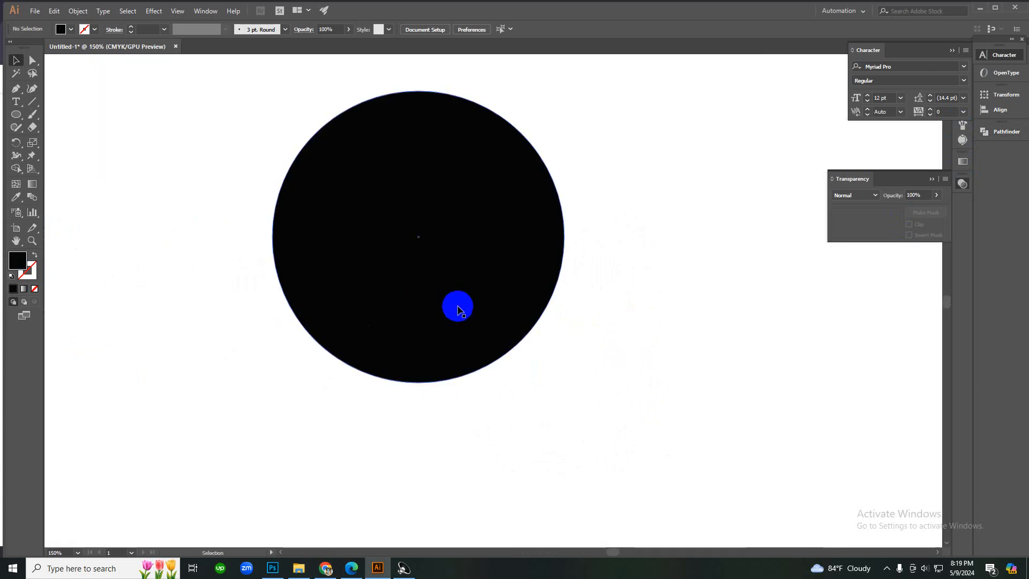
{"action": "left_click", "coordinate": [461, 302]}
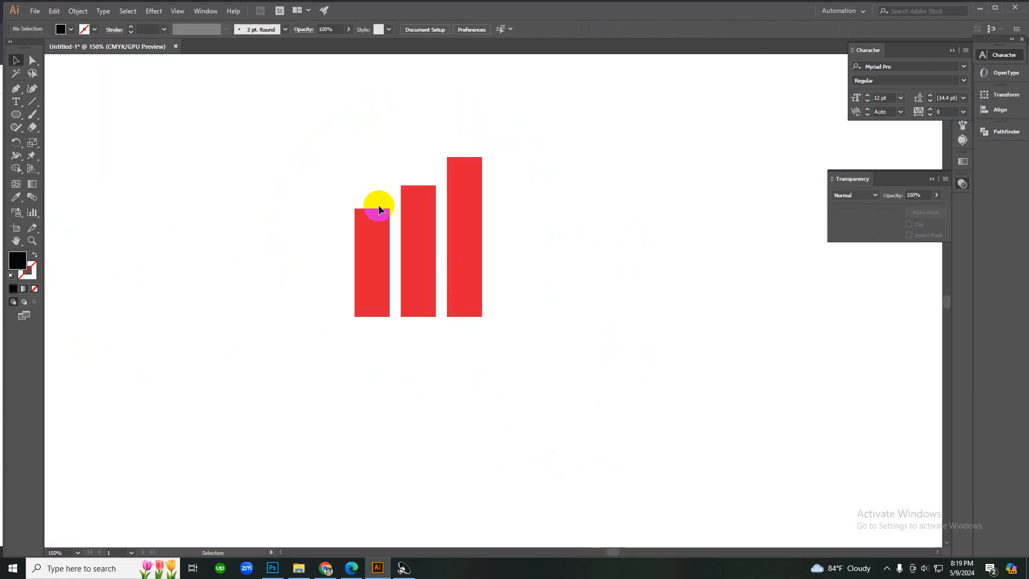
{"action": "left_click_drag", "start_coordinate": [306, 155], "coordinate": [566, 394]}
{"action": "key", "text": "ctrl+b"}
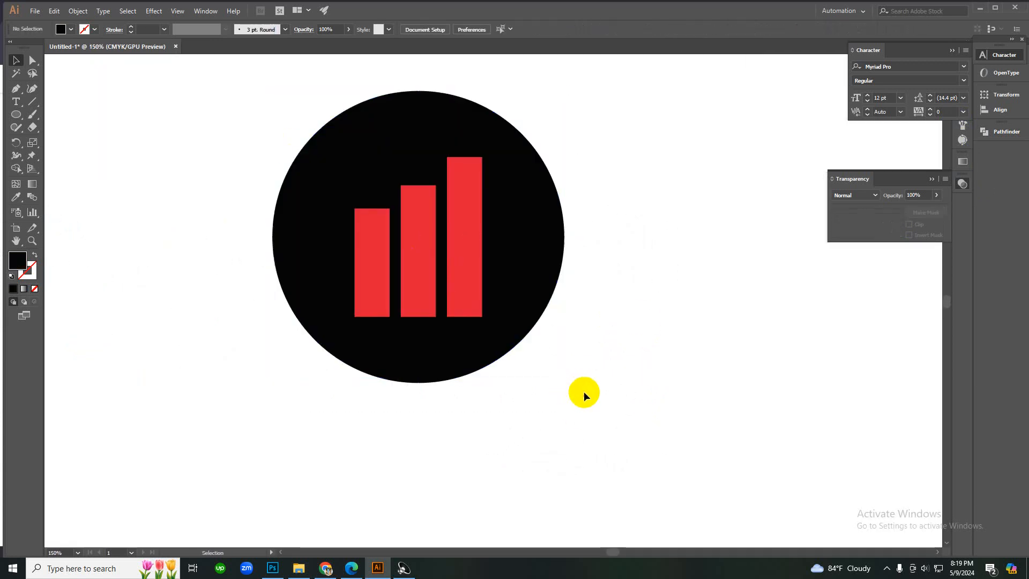
- Fill the three bars with white using the Eyedropper, and select the whole logo
{"action": "left_click", "coordinate": [449, 279]}
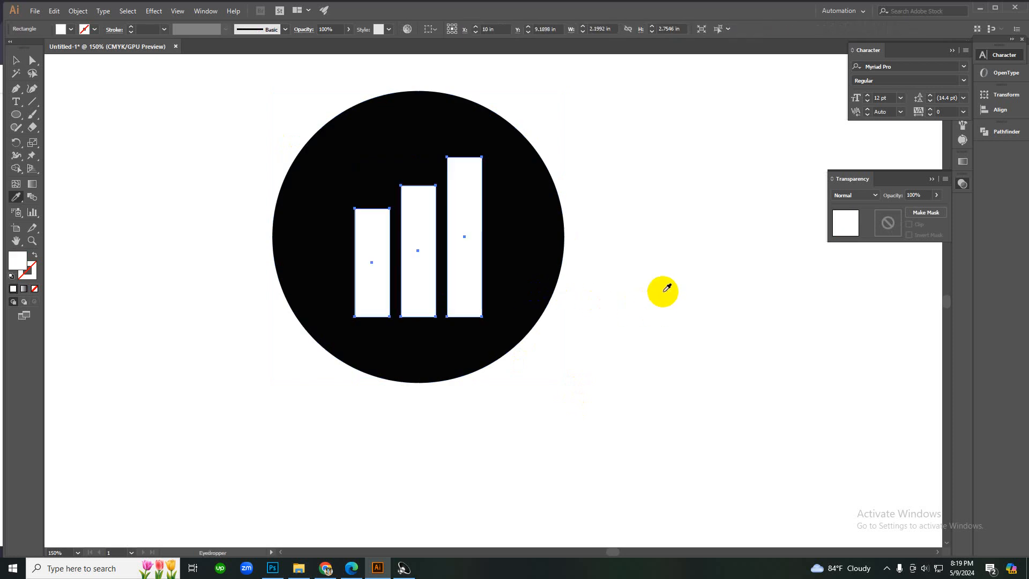
{"action": "key", "text": "v"}
{"action": "left_click", "coordinate": [664, 292]}
{"action": "left_click_drag", "start_coordinate": [593, 400], "coordinate": [492, 350]}
{"action": "left_click", "coordinate": [206, 197]}
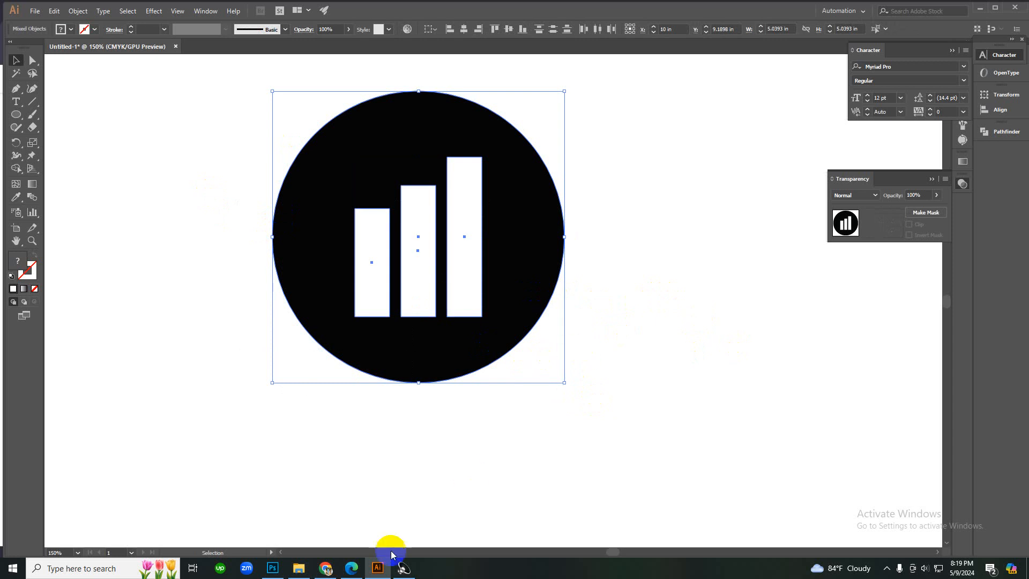
{"action": "left_click", "coordinate": [326, 569]}
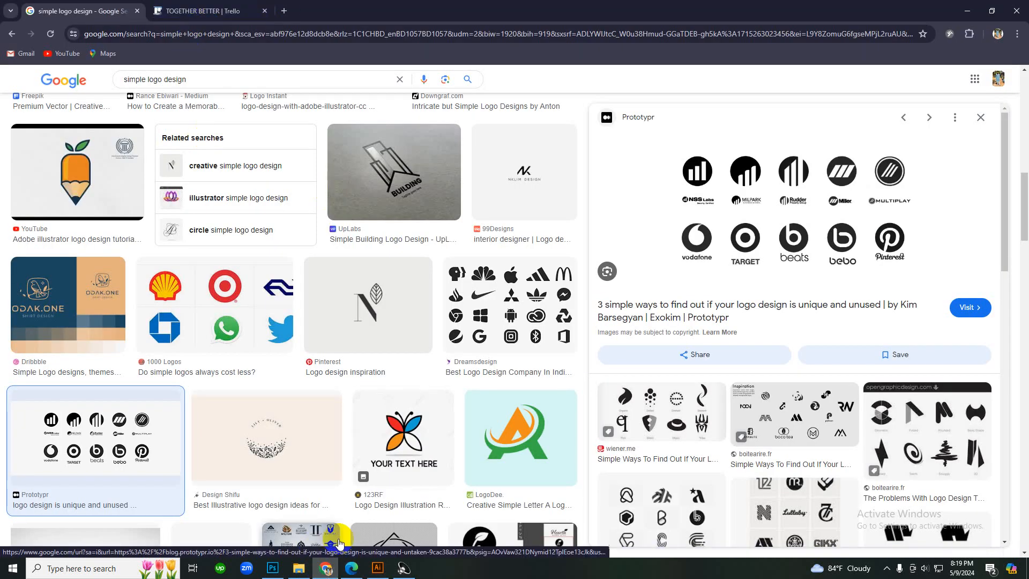
{"action": "left_click", "coordinate": [352, 568]}
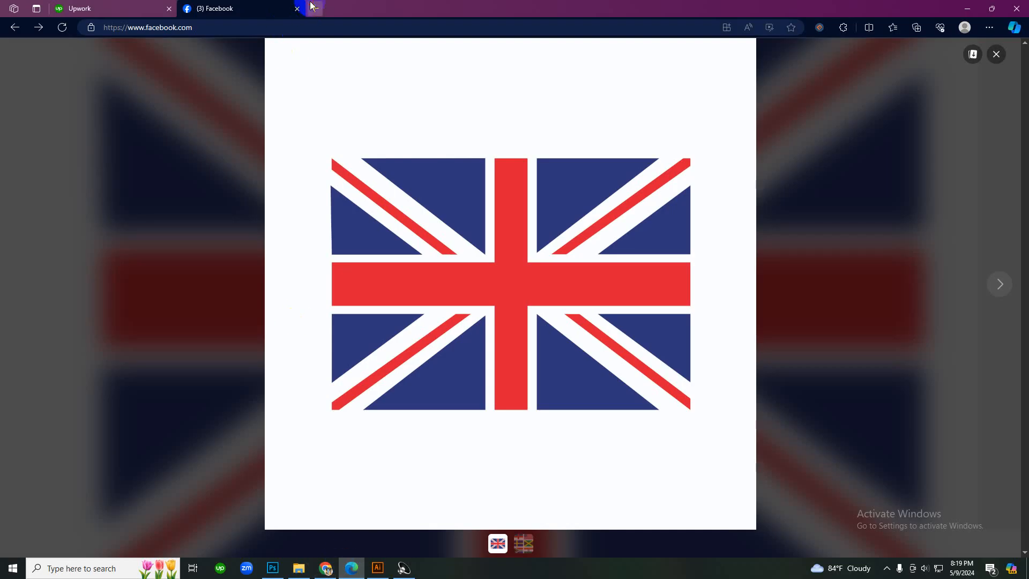
{"action": "left_click", "coordinate": [314, 7]}
{"action": "left_click", "coordinate": [425, 8]}
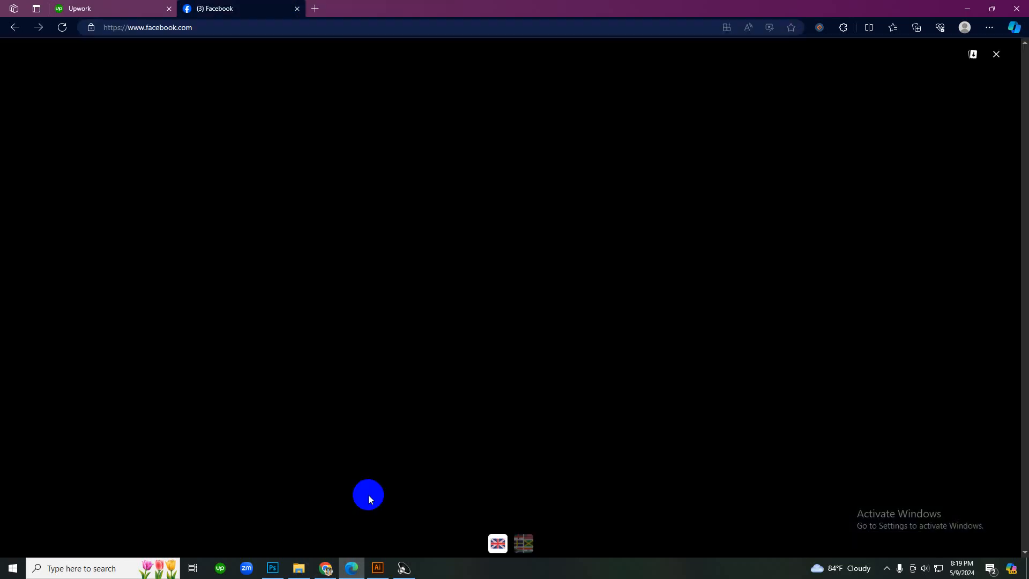
- Switch to File Explorer and view the kiteboarding "Life Has Its Ups and Downs" design from the 4th milestone png folder
{"action": "left_click", "coordinate": [287, 568]}
{"action": "double_click", "coordinate": [119, 118]}
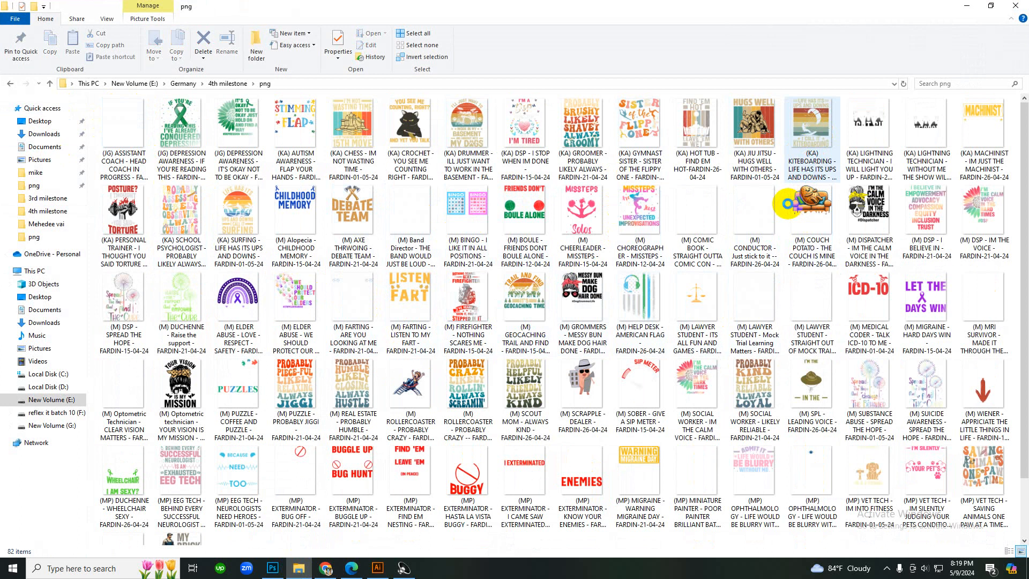
{"action": "key", "text": "Return"}
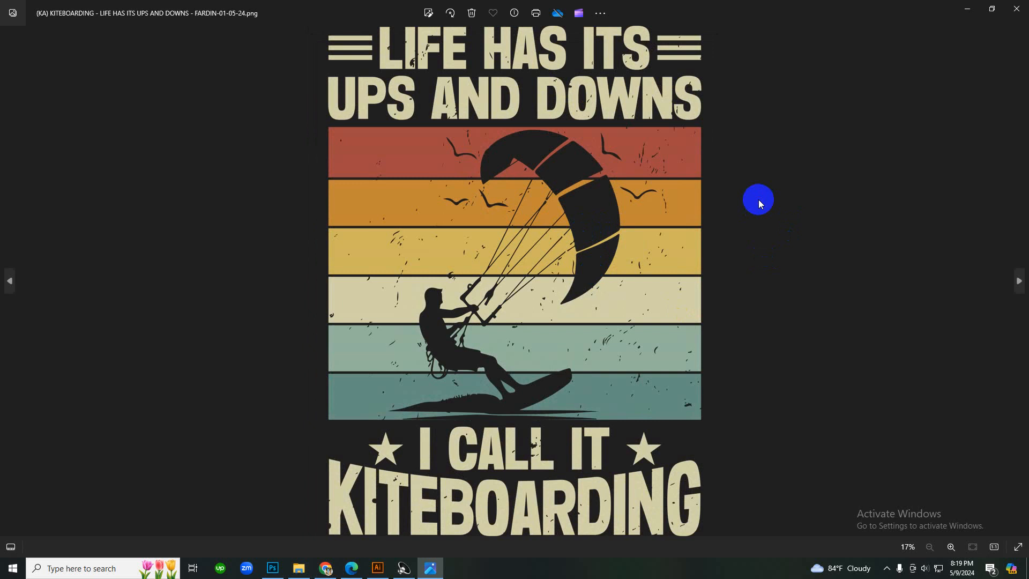
{"action": "scroll", "coordinate": [549, 282], "scroll_direction": "up", "scroll_amount": 6}
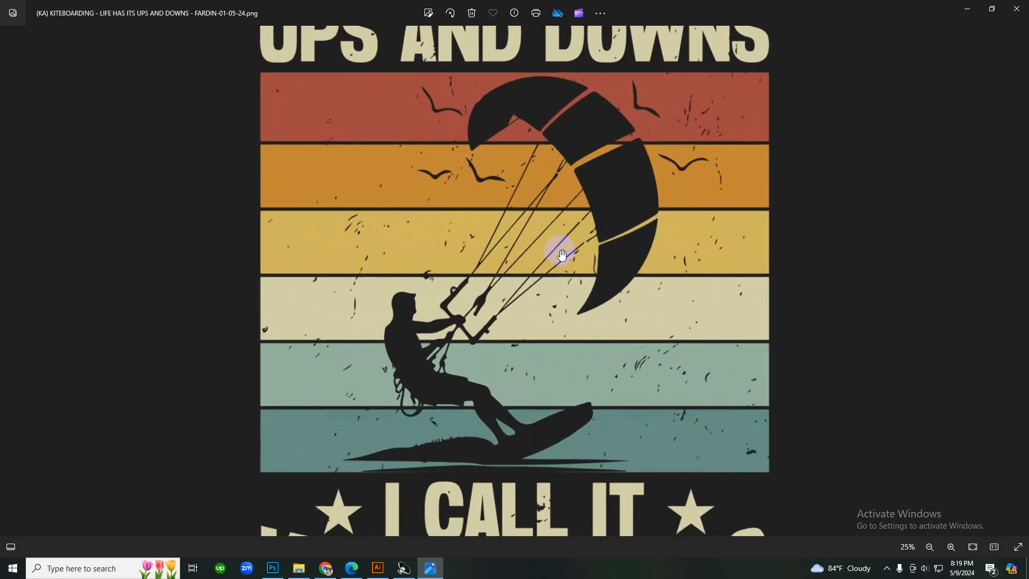
{"action": "scroll", "coordinate": [539, 199], "scroll_direction": "down", "scroll_amount": 5}
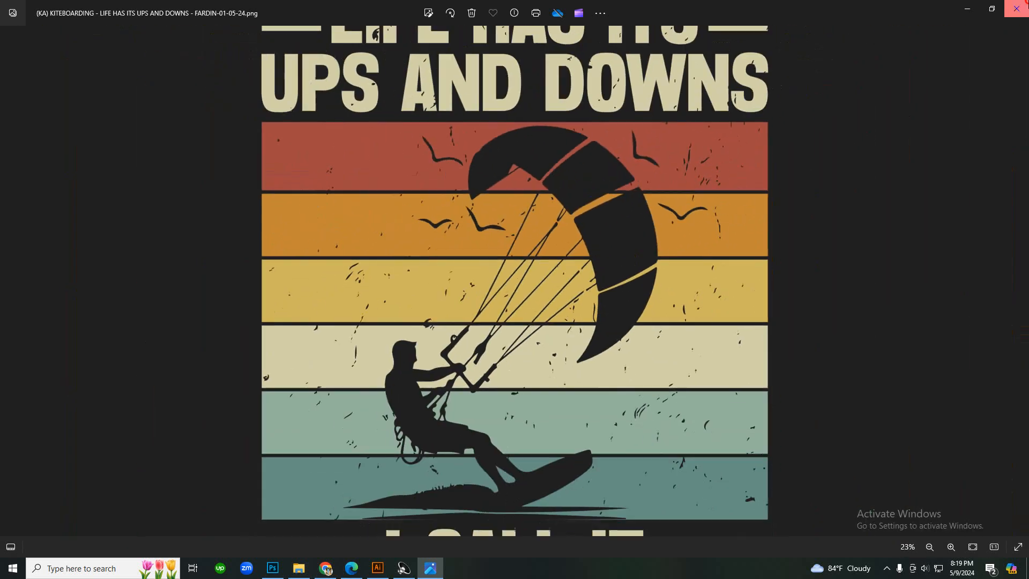
{"action": "left_click", "coordinate": [1016, 8]}
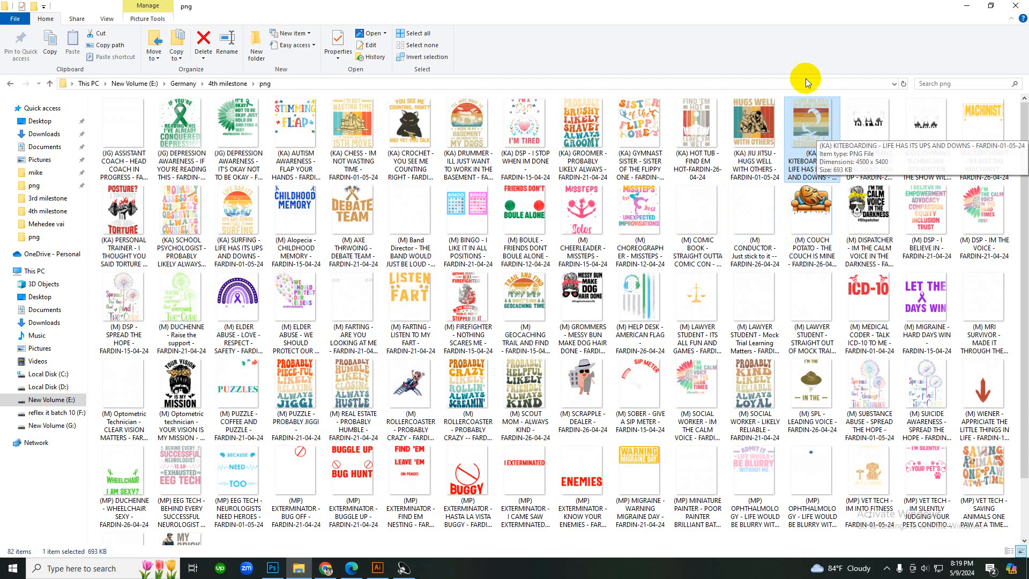
{"action": "double_click", "coordinate": [815, 130]}
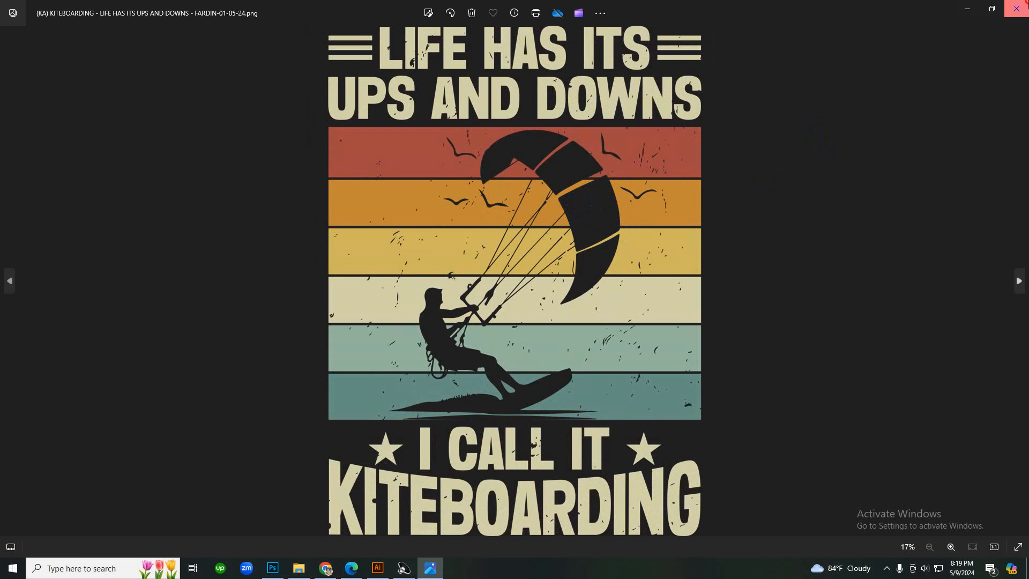
{"action": "left_click", "coordinate": [1017, 9]}
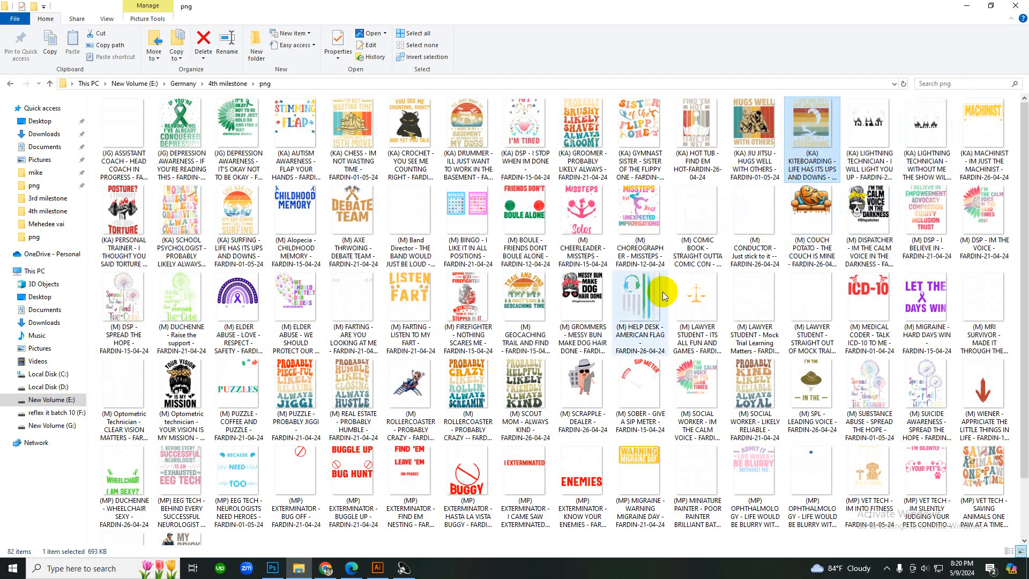
- View the rollercoaster "Probably Crazy" design with the cartoon rider from the same png folder
{"action": "scroll", "coordinate": [535, 329], "scroll_direction": "down", "scroll_amount": 2}
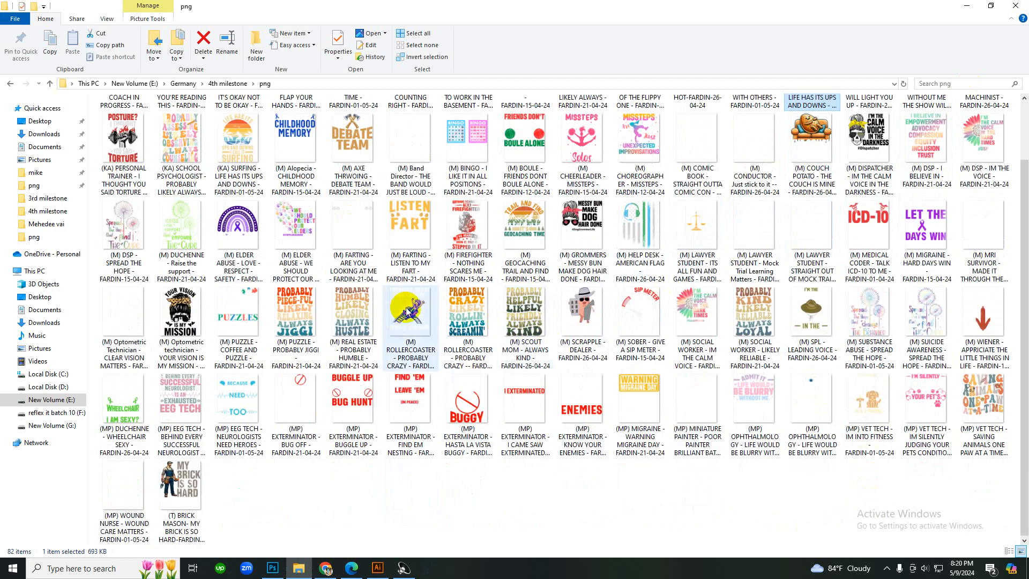
{"action": "double_click", "coordinate": [445, 310]}
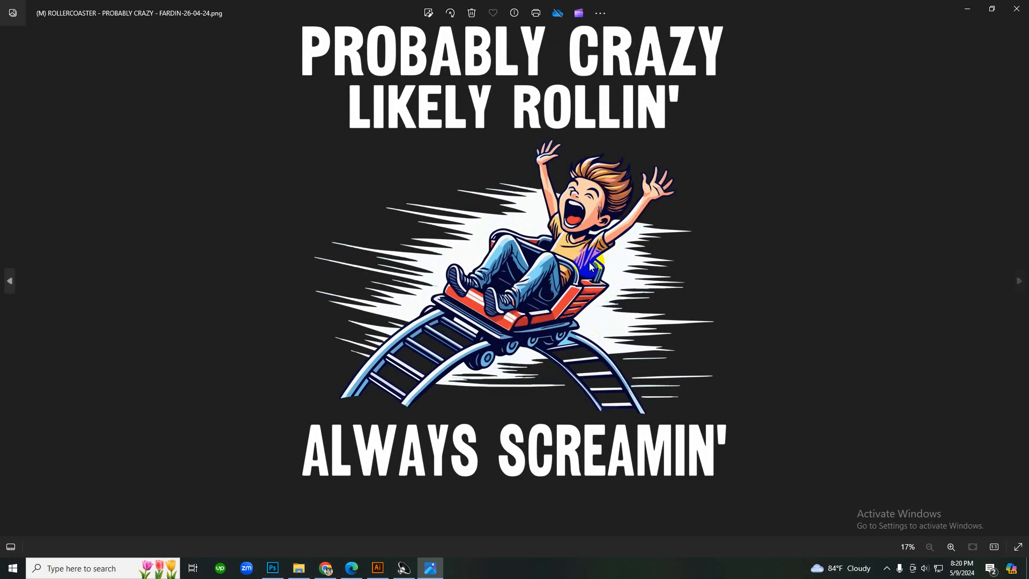
{"action": "left_click", "coordinate": [1017, 9]}
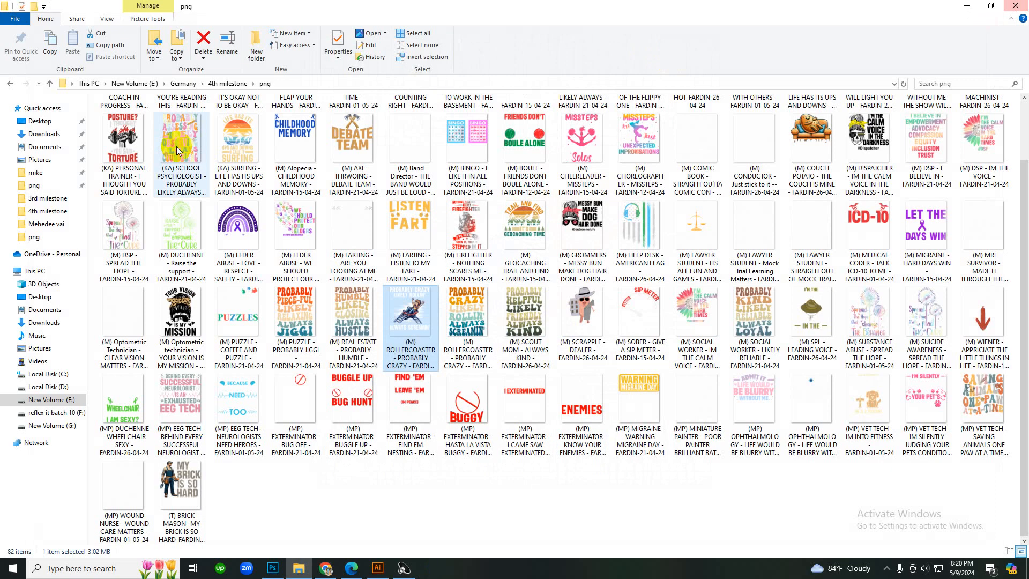
- Open the 4th milestone folder and look through its T-shirt mockups and Illustrator files
{"action": "left_click", "coordinate": [33, 212]}
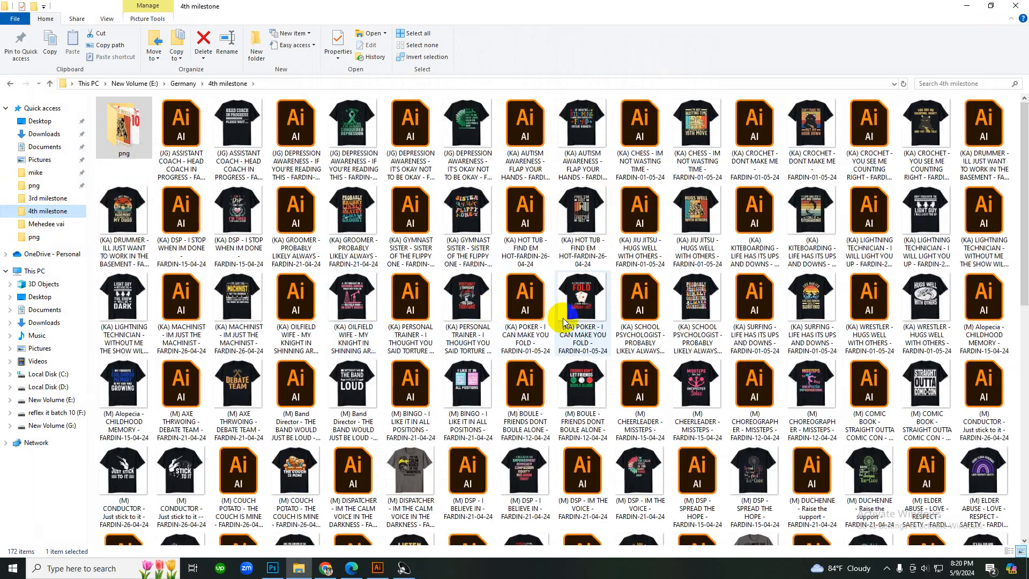
{"action": "scroll", "coordinate": [640, 330], "scroll_direction": "down", "scroll_amount": 3}
{"action": "scroll", "coordinate": [650, 335], "scroll_direction": "down", "scroll_amount": 3}
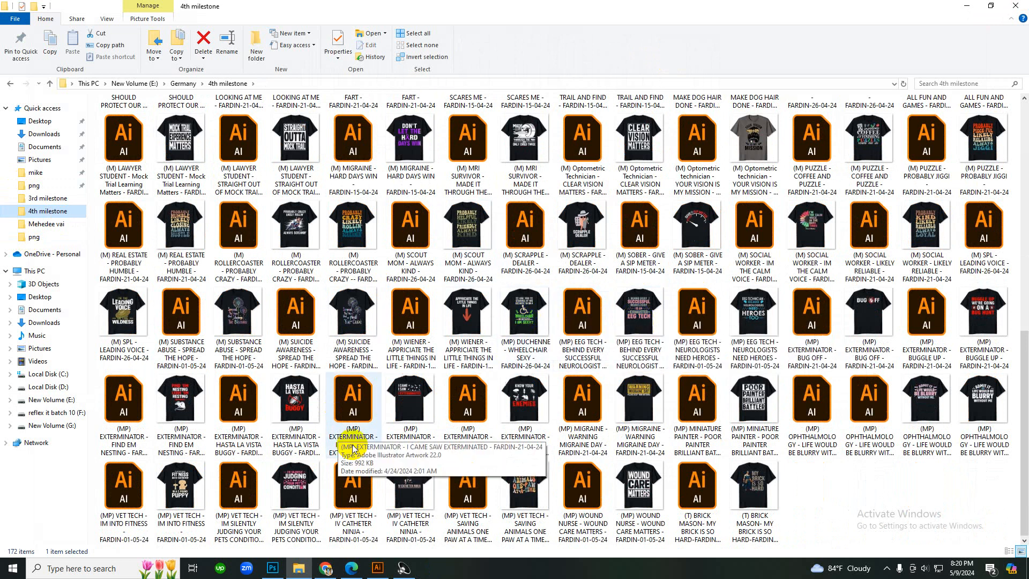
- Switch to Illustrator and reselect the whole bars-and-circle logo, with the reference logo sheet in view beside it
{"action": "left_click", "coordinate": [403, 566]}
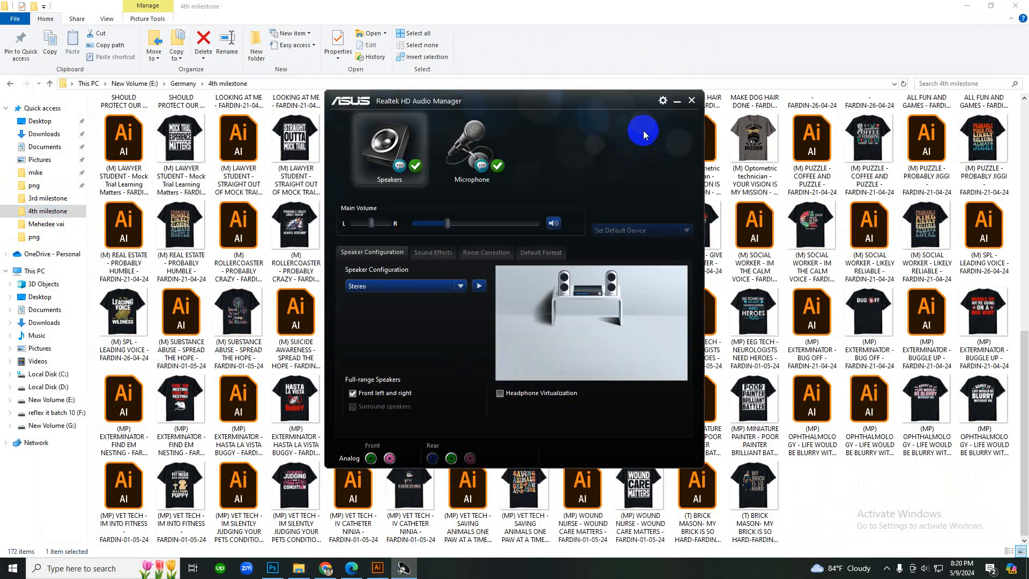
{"action": "left_click", "coordinate": [690, 104]}
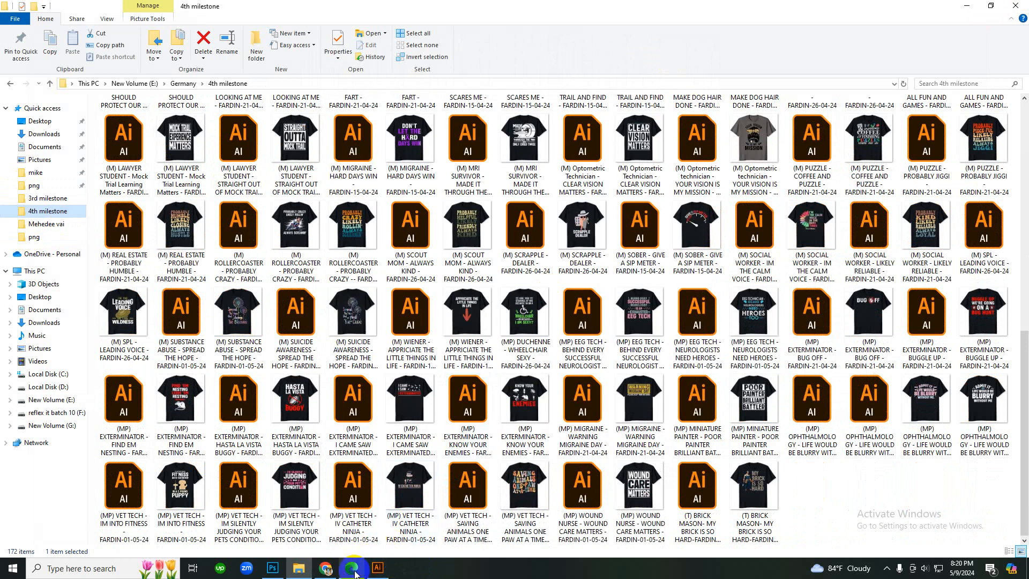
{"action": "left_click", "coordinate": [375, 567]}
{"action": "key", "text": "ctrl+minus"}
{"action": "key", "text": "ctrl+minus"}
{"action": "key", "text": "ctrl+minus"}
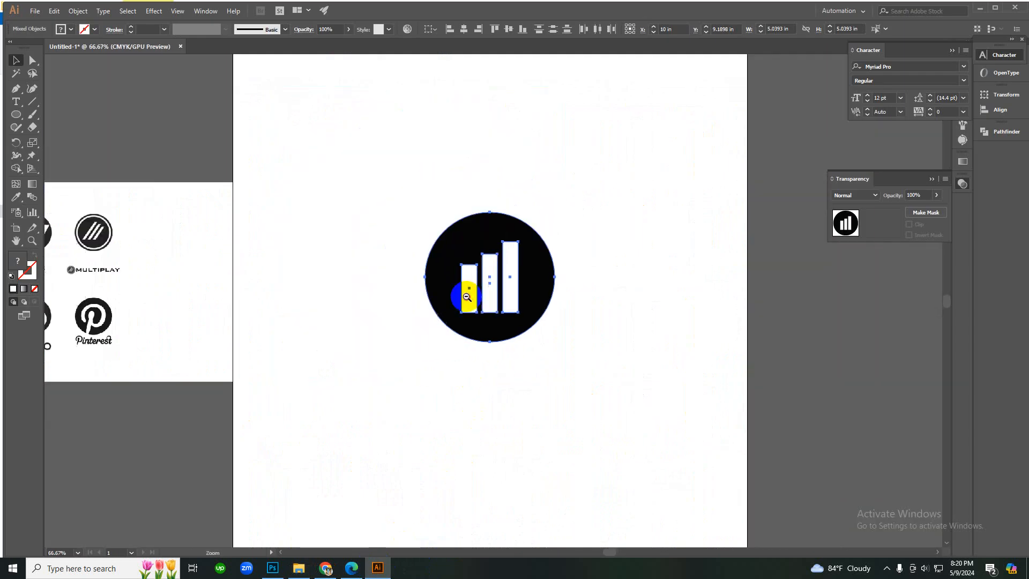
{"action": "left_click", "coordinate": [554, 364]}
{"action": "left_click_drag", "start_coordinate": [567, 351], "coordinate": [425, 269]}
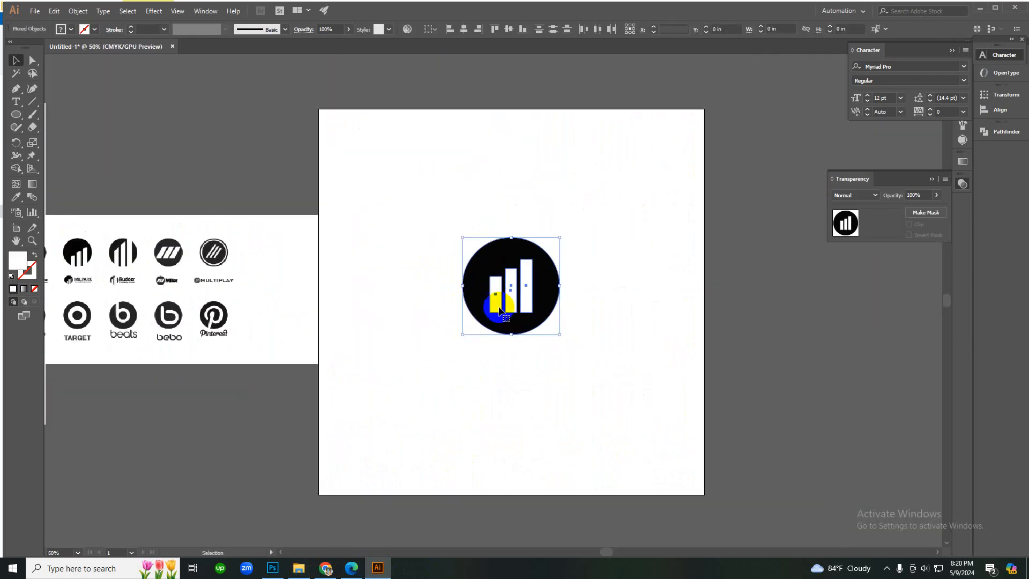
{"action": "left_click_drag", "start_coordinate": [333, 332], "coordinate": [420, 339]}
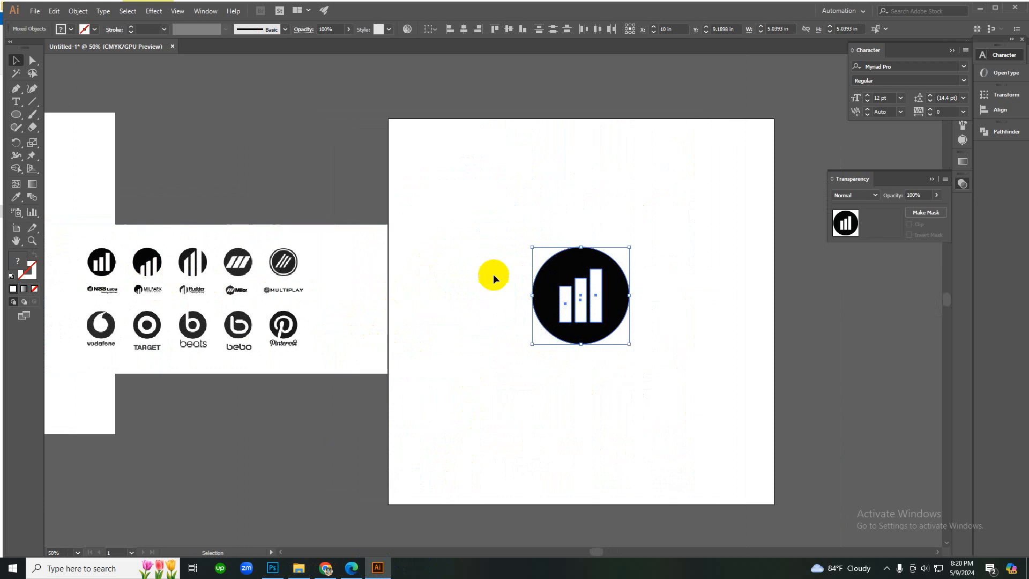
{"action": "left_click", "coordinate": [496, 234]}
{"action": "left_click", "coordinate": [611, 320]}
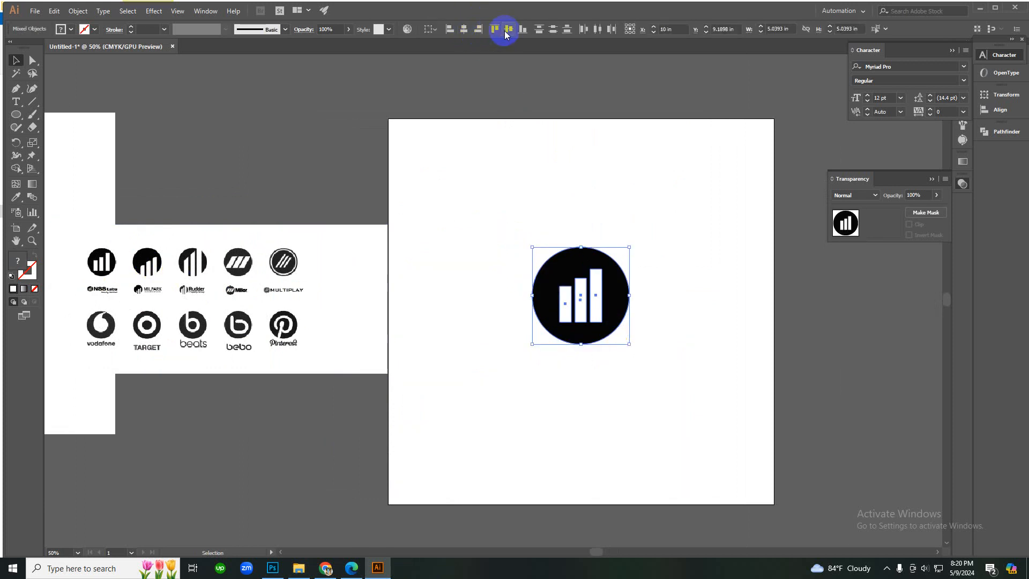
{"action": "left_click", "coordinate": [540, 156]}
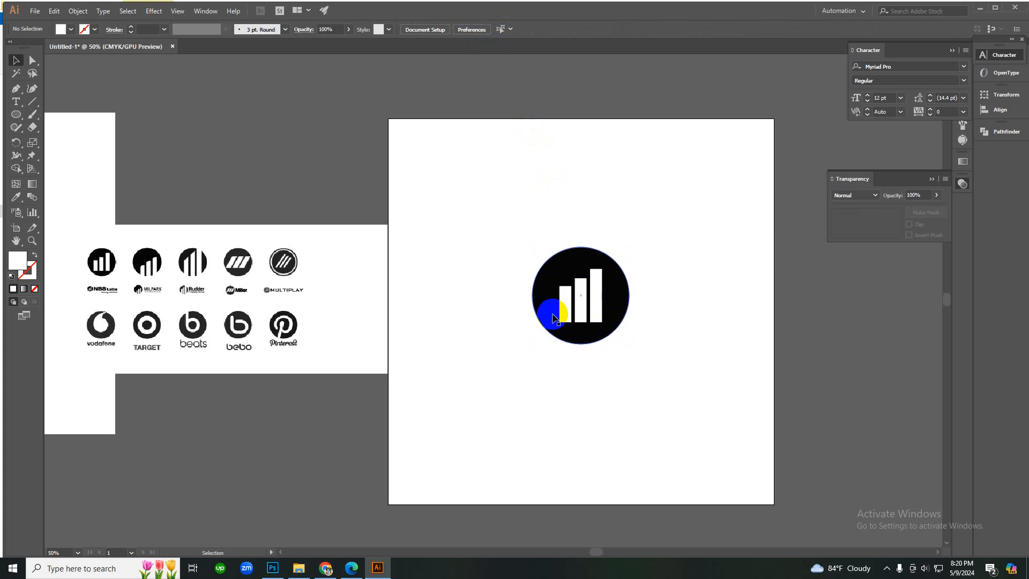
{"action": "left_click_drag", "start_coordinate": [475, 219], "coordinate": [660, 372]}
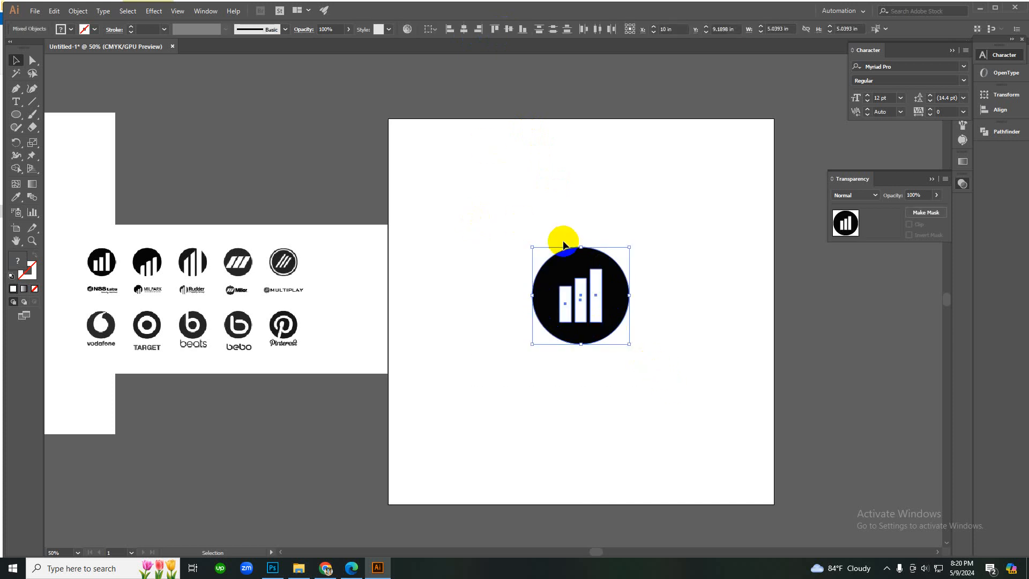
{"action": "left_click", "coordinate": [520, 239]}
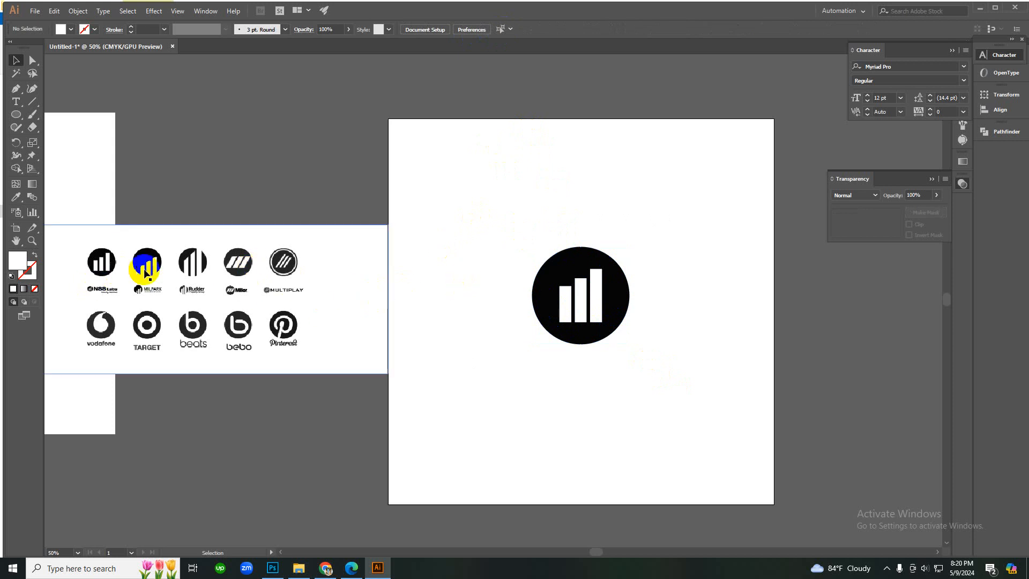
- Shrink the black circle about its centre to about 3.83 in across so it fits closer around the bars
{"action": "left_click", "coordinate": [516, 261], "text": "ctrl"}
{"action": "left_click", "coordinate": [515, 261], "text": "ctrl"}
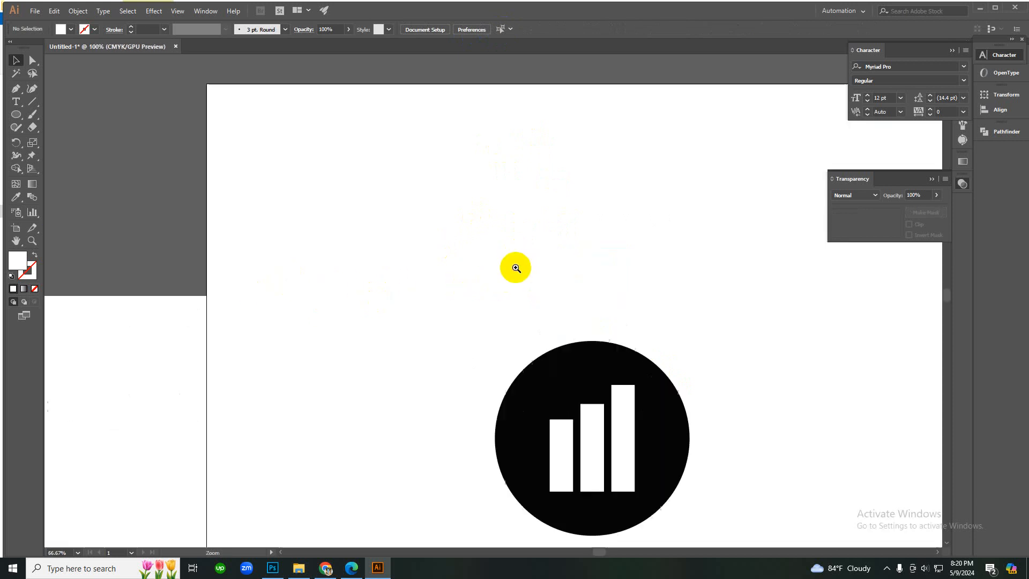
{"action": "left_click", "coordinate": [516, 267], "text": "ctrl"}
{"action": "left_click", "coordinate": [644, 374]}
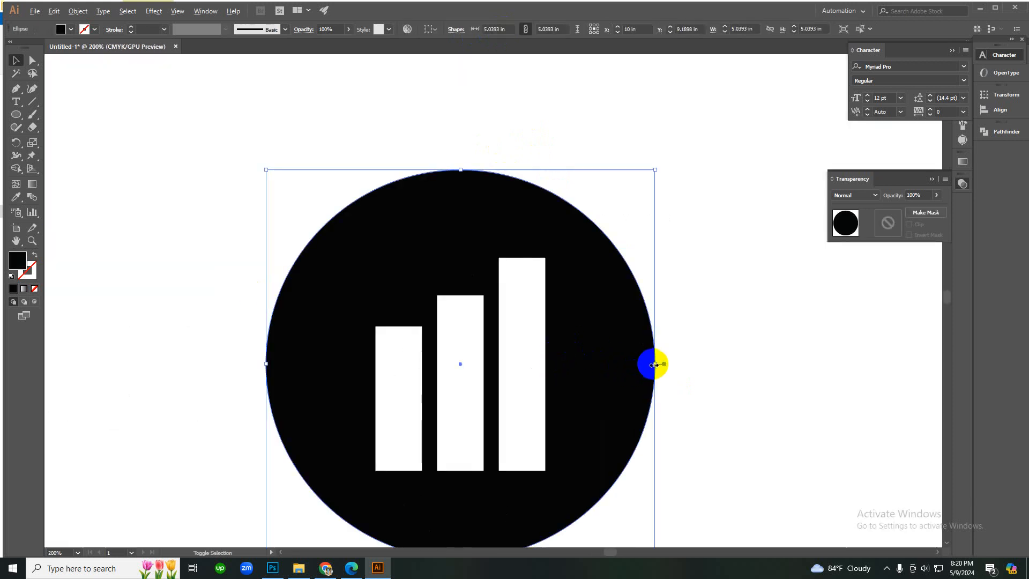
{"action": "left_click_drag", "start_coordinate": [654, 365], "coordinate": [608, 365]}
{"action": "left_click", "coordinate": [673, 352]}
- Enlarge the black circle about its centre to about 4.17 in across
{"action": "left_click", "coordinate": [454, 332], "text": "ctrl+alt"}
{"action": "left_click", "coordinate": [461, 324], "text": "ctrl+alt"}
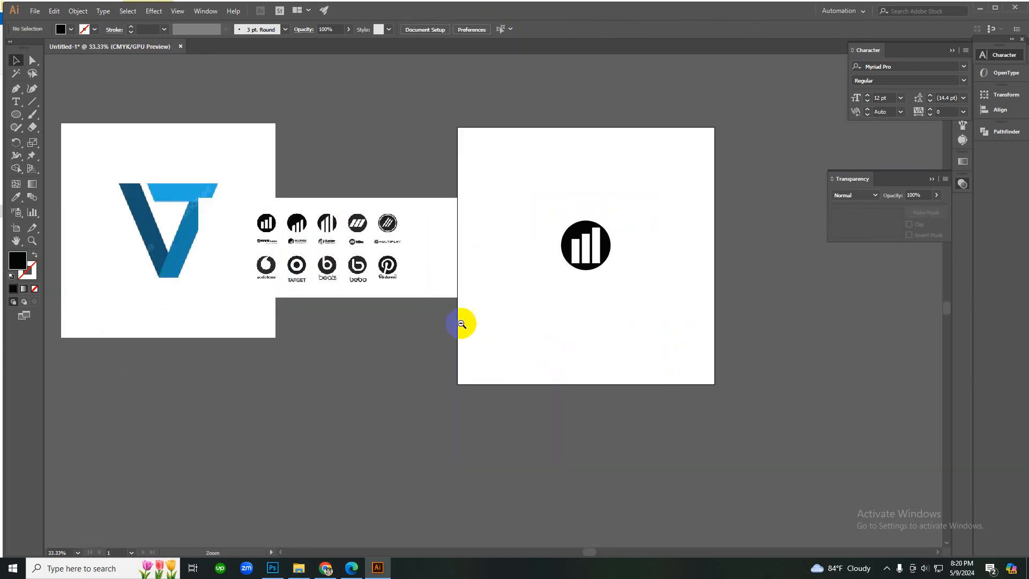
{"action": "left_click", "coordinate": [477, 284], "text": "ctrl"}
{"action": "left_click", "coordinate": [536, 270], "text": "ctrl"}
{"action": "left_click", "coordinate": [638, 284], "text": "ctrl+alt"}
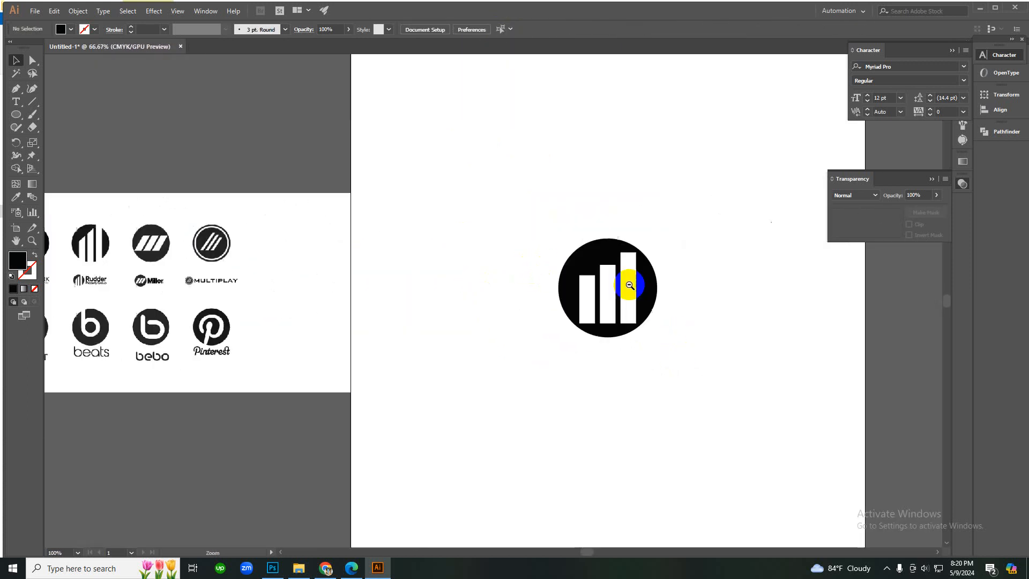
{"action": "left_click", "coordinate": [649, 289]}
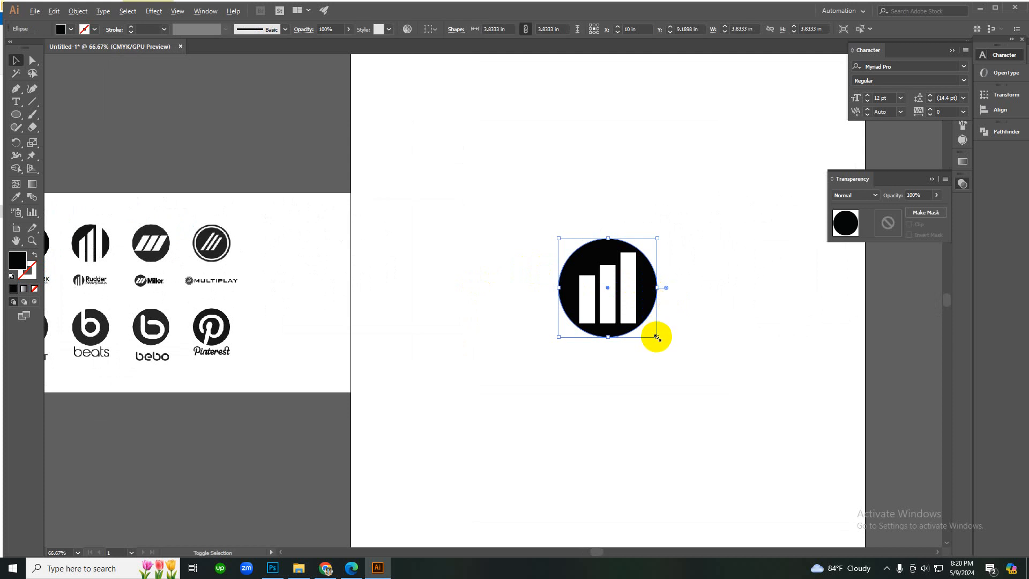
{"action": "left_click_drag", "start_coordinate": [657, 337], "coordinate": [661, 344]}
{"action": "left_click", "coordinate": [673, 373]}
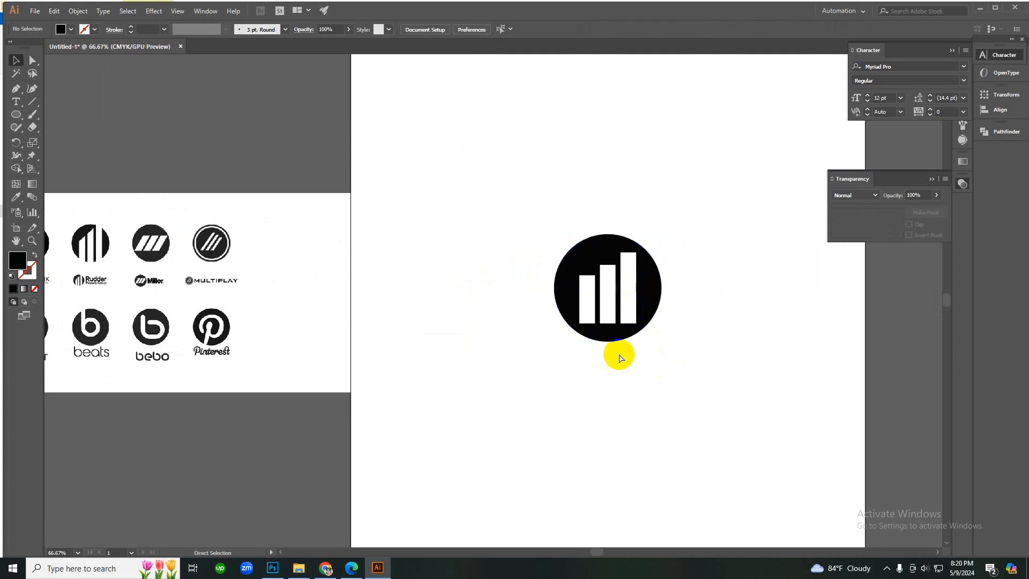
- Apply Pathfinder Divide to the circle and its three bars, and ungroup the resulting pieces
{"action": "left_click", "coordinate": [511, 318], "text": "ctrl+alt"}
{"action": "left_click", "coordinate": [510, 319], "text": "ctrl+alt"}
{"action": "left_click", "coordinate": [485, 308], "text": "ctrl+alt"}
{"action": "left_click", "coordinate": [501, 294], "text": "ctrl"}
{"action": "left_click", "coordinate": [501, 294], "text": "ctrl"}
{"action": "left_click", "coordinate": [500, 294], "text": "ctrl"}
{"action": "left_click", "coordinate": [500, 293], "text": "ctrl"}
{"action": "left_click", "coordinate": [500, 293], "text": "ctrl"}
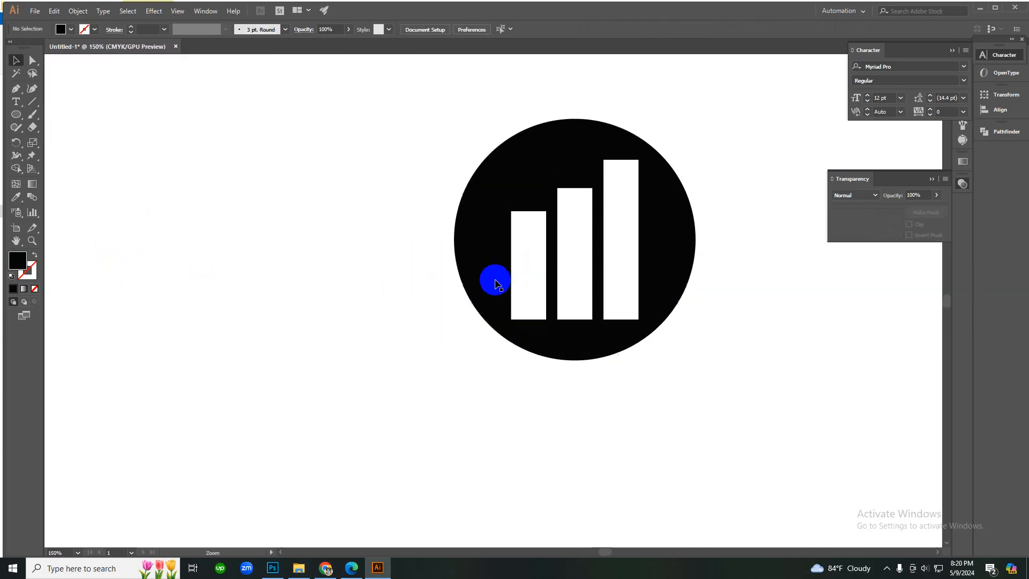
{"action": "left_click_drag", "start_coordinate": [421, 155], "coordinate": [697, 420]}
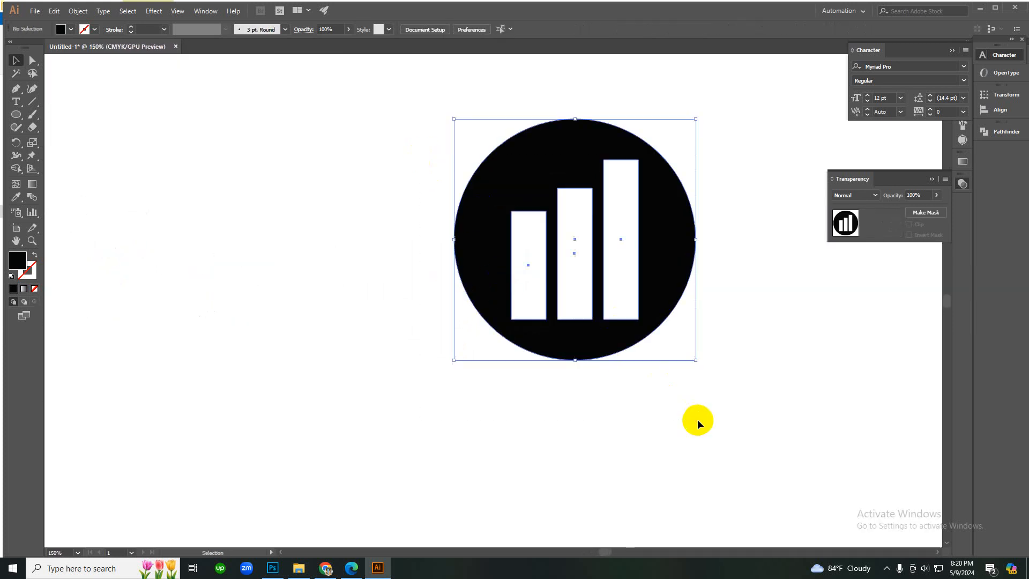
{"action": "left_click", "coordinate": [989, 134]}
{"action": "left_click", "coordinate": [862, 181]}
{"action": "right_click", "coordinate": [734, 185]}
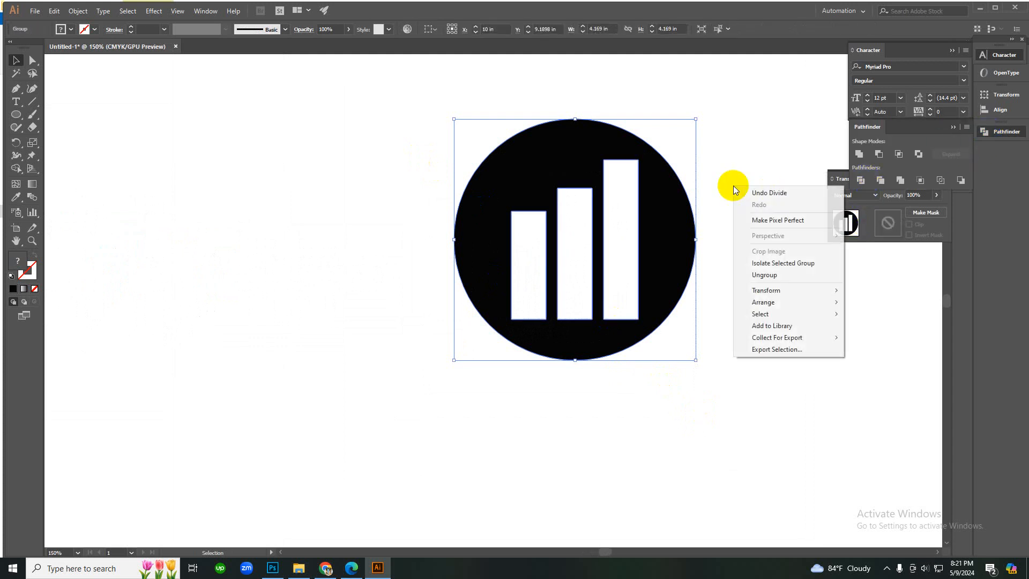
{"action": "left_click", "coordinate": [750, 276]}
{"action": "left_click", "coordinate": [749, 277]}
- Delete the three white bar pieces from the divided circle so the bars become cut-outs
{"action": "left_click", "coordinate": [635, 267]}
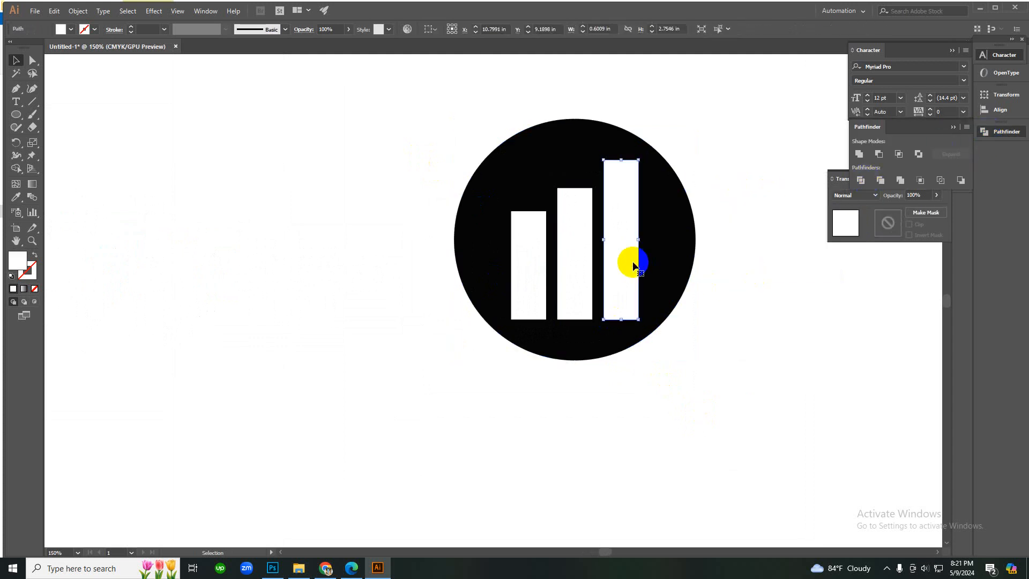
{"action": "key", "text": "Delete"}
{"action": "left_click", "coordinate": [566, 267]}
{"action": "key", "text": "Delete"}
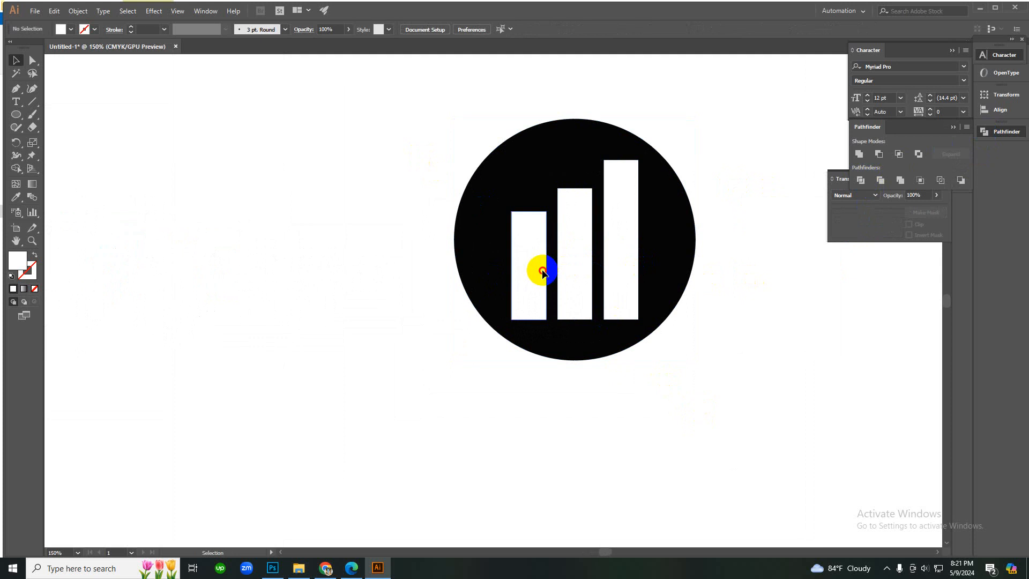
{"action": "left_click", "coordinate": [542, 271]}
{"action": "key", "text": "Delete"}
{"action": "left_click", "coordinate": [670, 263]}
{"action": "left_click", "coordinate": [724, 248]}
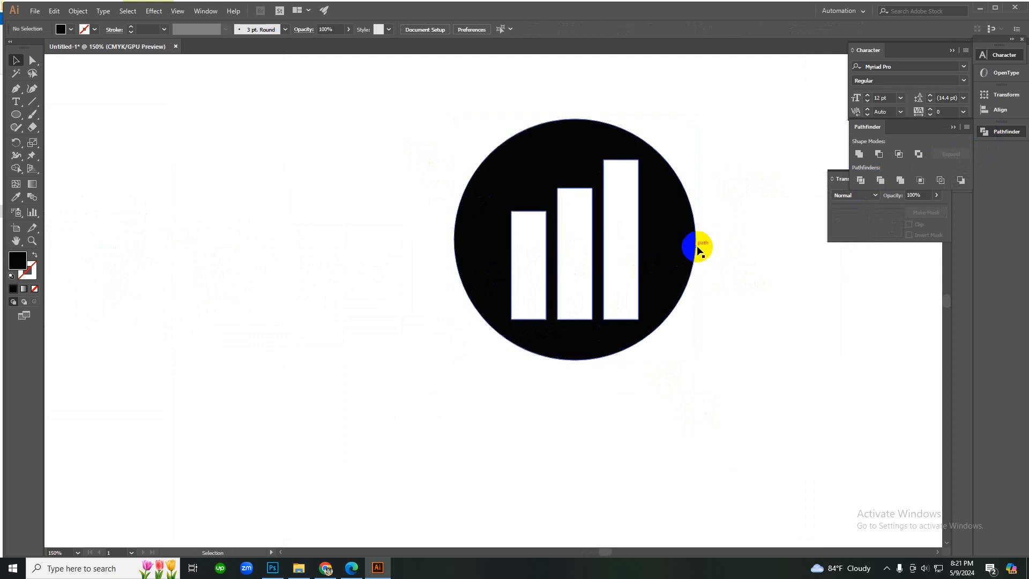
- Compare the finished bar-chart circle with the logos on the reference sheet
{"action": "left_click", "coordinate": [887, 568]}
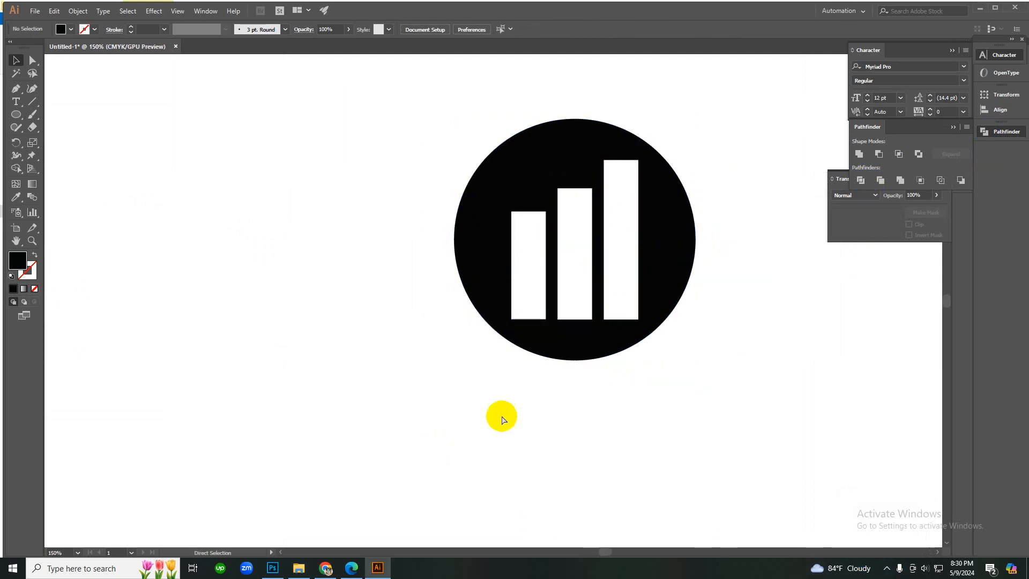
{"action": "left_click", "coordinate": [540, 328], "text": "alt"}
{"action": "left_click", "coordinate": [518, 325], "text": "alt"}
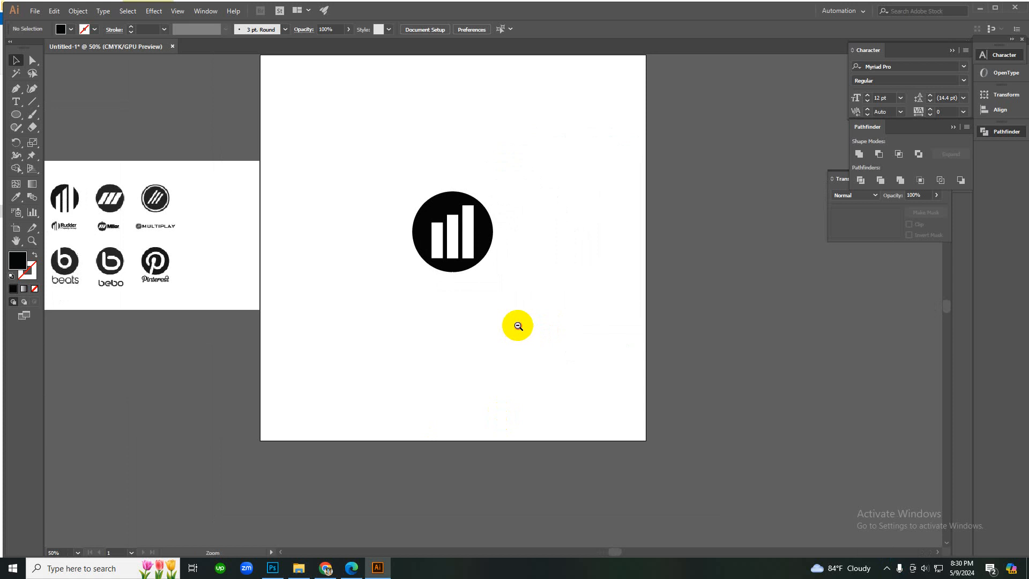
{"action": "left_click", "coordinate": [518, 325], "text": "alt"}
{"action": "left_click", "coordinate": [459, 289]}
{"action": "left_click", "coordinate": [459, 280], "text": "alt"}
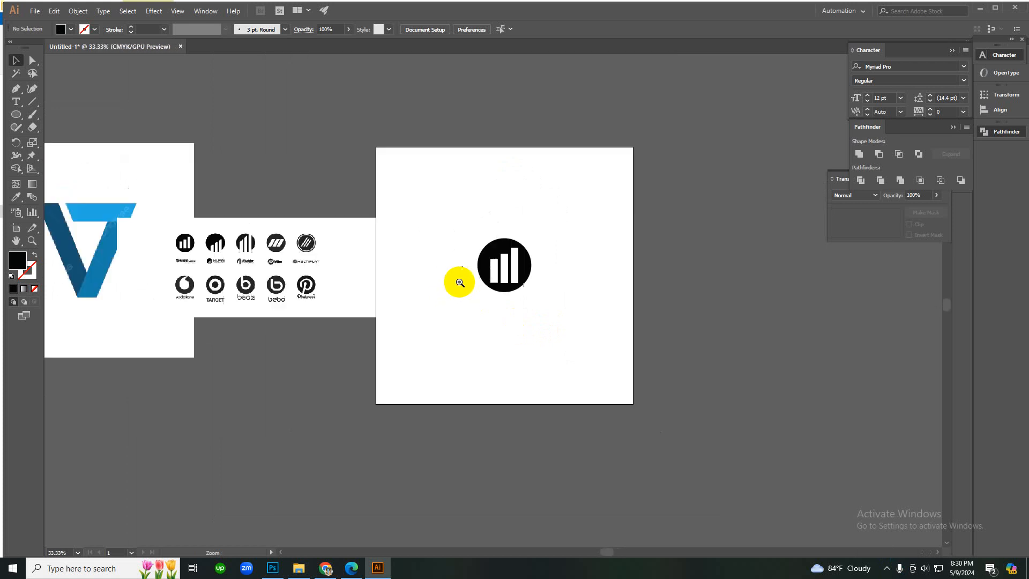
{"action": "left_click", "coordinate": [453, 286]}
{"action": "left_click", "coordinate": [458, 288], "text": "alt"}
{"action": "left_click", "coordinate": [431, 301]}
{"action": "left_click", "coordinate": [236, 310]}
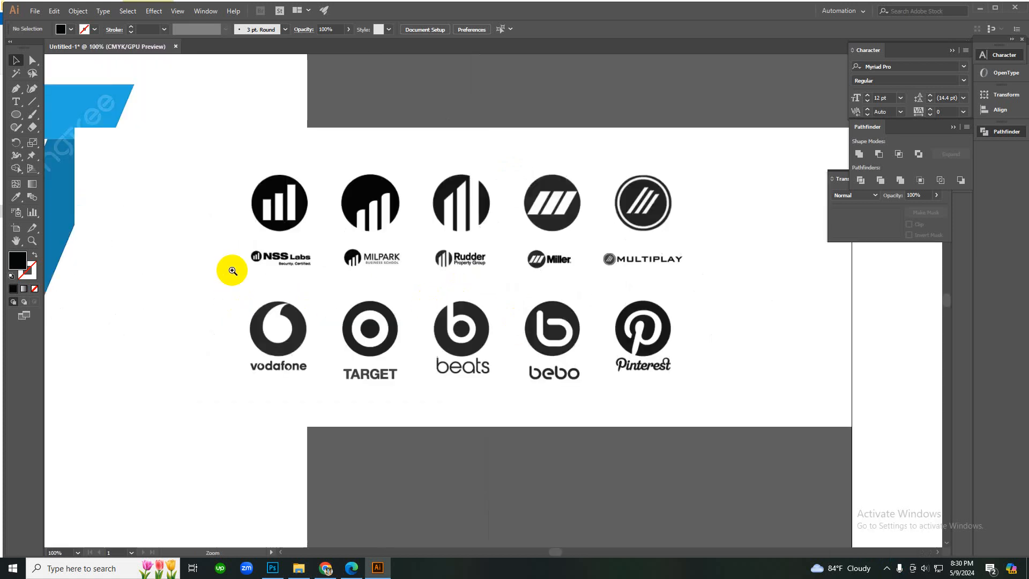
{"action": "left_click", "coordinate": [609, 234], "text": "alt"}
{"action": "left_click", "coordinate": [609, 233], "text": "alt"}
{"action": "left_click", "coordinate": [622, 247], "text": "ctrl"}
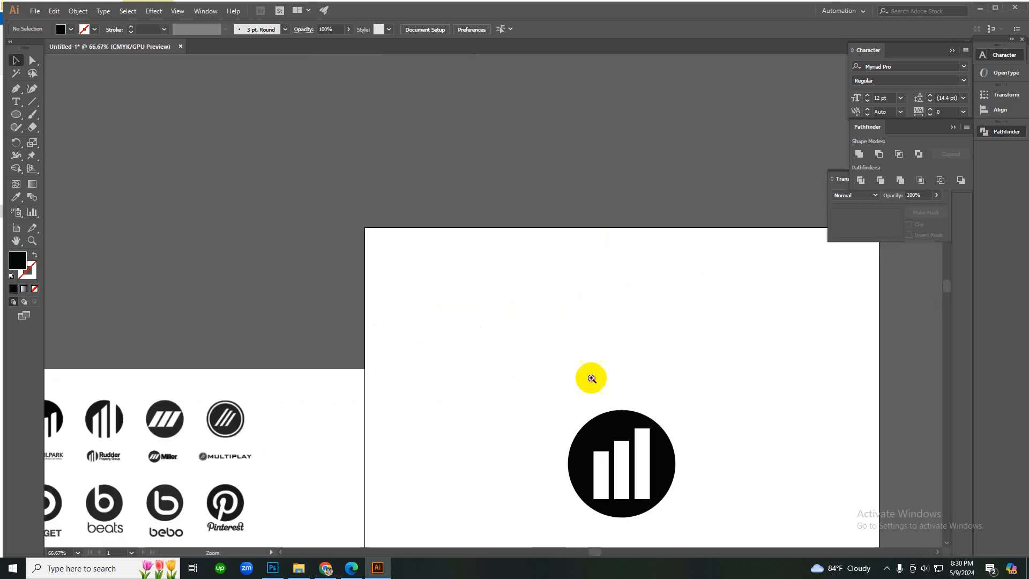
- Undo the bar deletions and the ungrouping of the divided logo
{"action": "left_click", "coordinate": [592, 379], "text": "ctrl"}
{"action": "left_click", "coordinate": [593, 379], "text": "ctrl"}
{"action": "key", "text": "ctrl+z"}
{"action": "key", "text": "ctrl+z"}
{"action": "key", "text": "ctrl+z"}
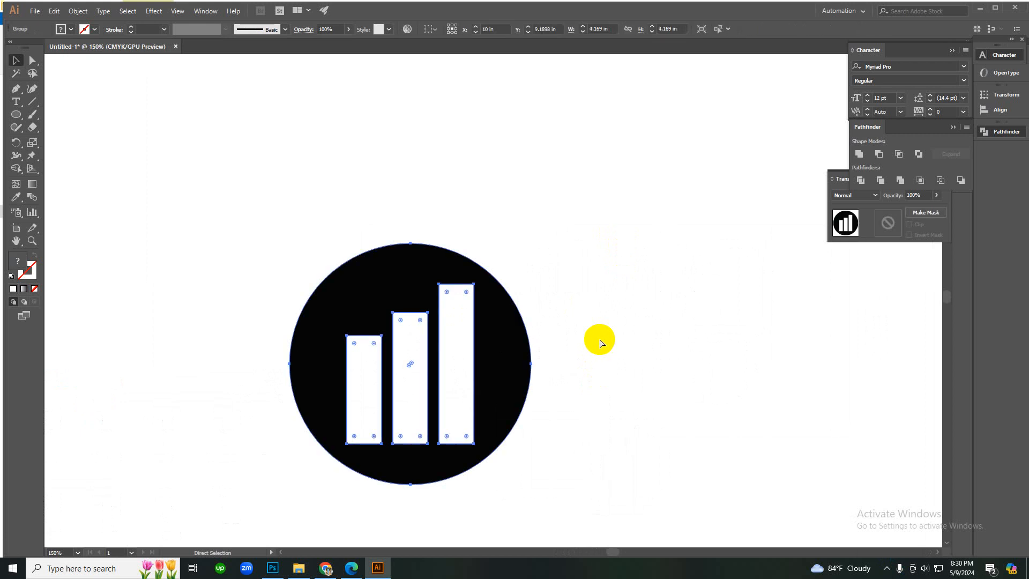
{"action": "left_click", "coordinate": [599, 350]}
- Undo the Divide operation and the last enlargement of the circle
{"action": "left_click", "coordinate": [517, 383], "text": "ctrl+alt"}
{"action": "left_click", "coordinate": [517, 382], "text": "ctrl+alt"}
{"action": "left_click", "coordinate": [465, 305], "text": "ctrl"}
{"action": "left_click", "coordinate": [465, 306], "text": "ctrl"}
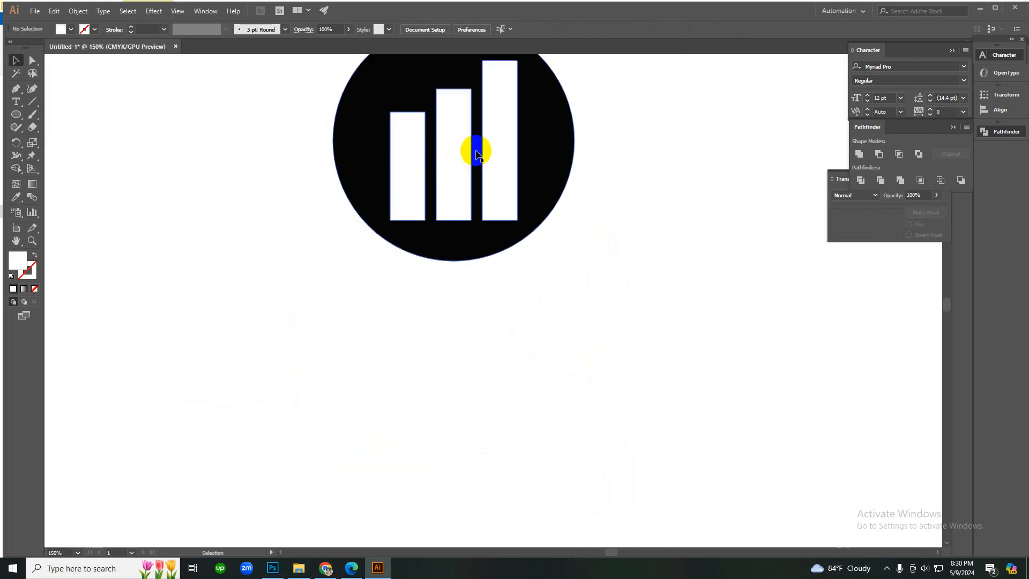
{"action": "left_click", "coordinate": [491, 154]}
{"action": "right_click", "coordinate": [504, 190]}
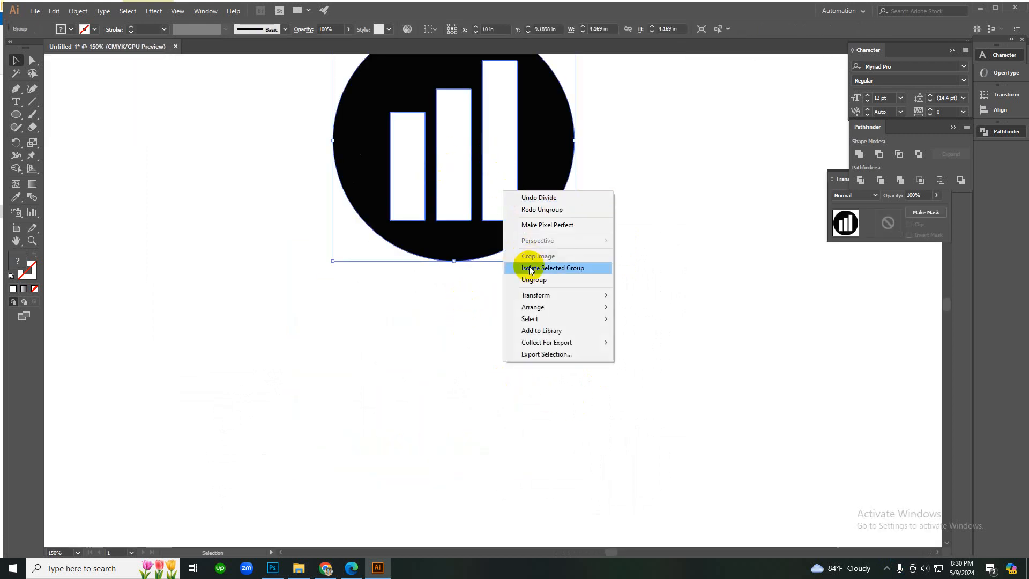
{"action": "left_click", "coordinate": [479, 345]}
{"action": "key", "text": "ctrl+z"}
{"action": "key", "text": "ctrl+z"}
{"action": "key", "text": "ctrl+z"}
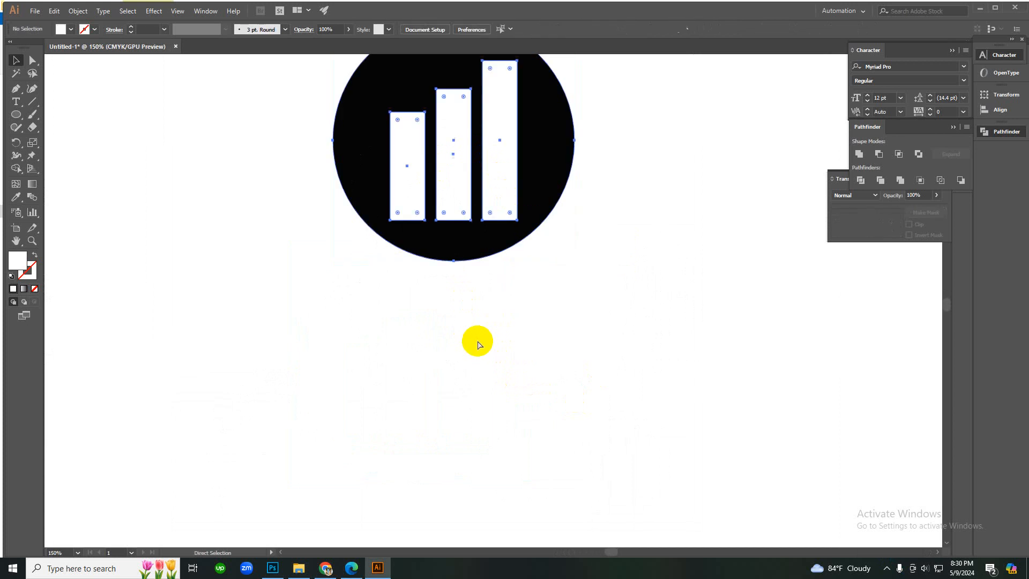
{"action": "left_click", "coordinate": [509, 320]}
- Move the three white bars straight down to a Y position of about 10.05 in, past the circle's lower edge
{"action": "left_click", "coordinate": [488, 278], "text": "ctrl"}
{"action": "left_click", "coordinate": [484, 276], "text": "ctrl+alt"}
{"action": "left_click", "coordinate": [485, 277], "text": "ctrl+alt"}
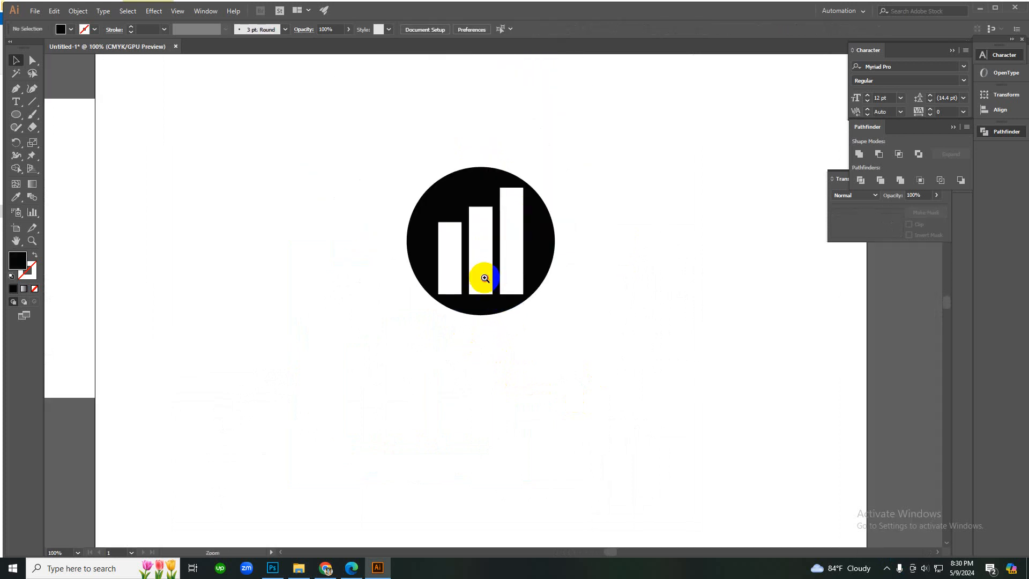
{"action": "left_click", "coordinate": [485, 277], "text": "ctrl"}
{"action": "left_click", "coordinate": [504, 306]}
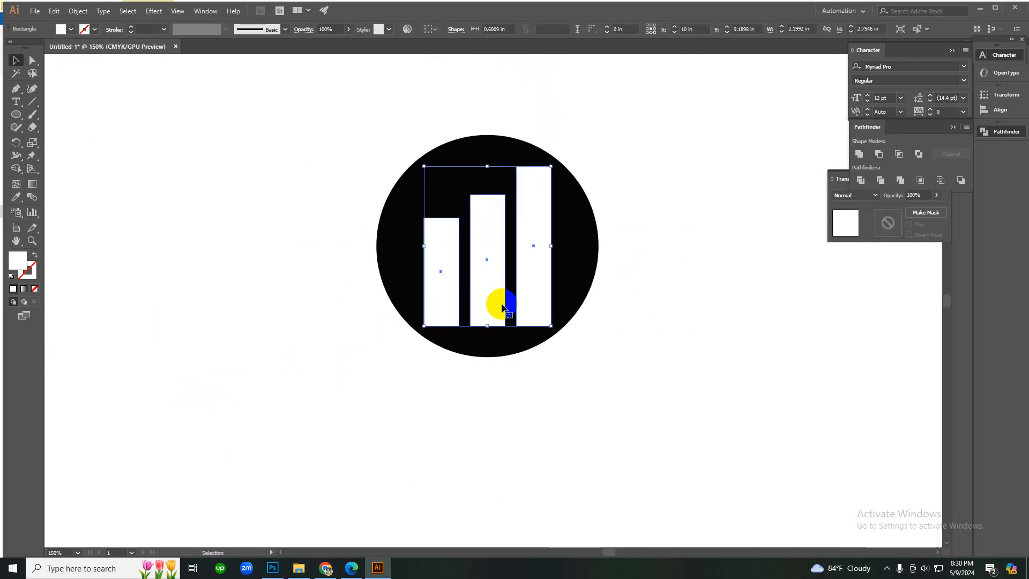
{"action": "key", "text": "Down"}
{"action": "key", "text": "Down"}
{"action": "key", "text": "Down"}
{"action": "key", "text": "Down"}
{"action": "key", "text": "Down"}
{"action": "key", "text": "Down"}
{"action": "key", "text": "Down"}
{"action": "key", "text": "Down"}
{"action": "key", "text": "Down"}
{"action": "key", "text": "Down"}
{"action": "key", "text": "Down"}
{"action": "key", "text": "Down"}
{"action": "key", "text": "Down"}
{"action": "key", "text": "Down"}
{"action": "key", "text": "Down"}
{"action": "key", "text": "Down"}
{"action": "key", "text": "Down"}
{"action": "key", "text": "Down"}
{"action": "key", "text": "Down"}
{"action": "key", "text": "Down"}
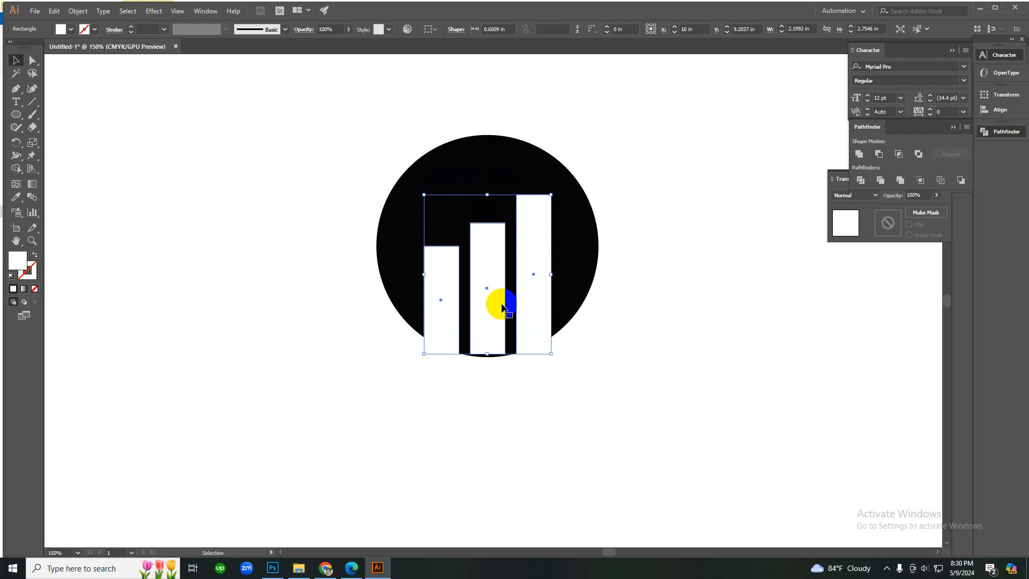
{"action": "key", "text": "Down"}
{"action": "key", "text": "Down"}
{"action": "key", "text": "Down"}
{"action": "key", "text": "Down"}
{"action": "key", "text": "Down"}
{"action": "key", "text": "Down"}
{"action": "key", "text": "Down"}
{"action": "key", "text": "Down"}
{"action": "key", "text": "Down"}
{"action": "key", "text": "Down"}
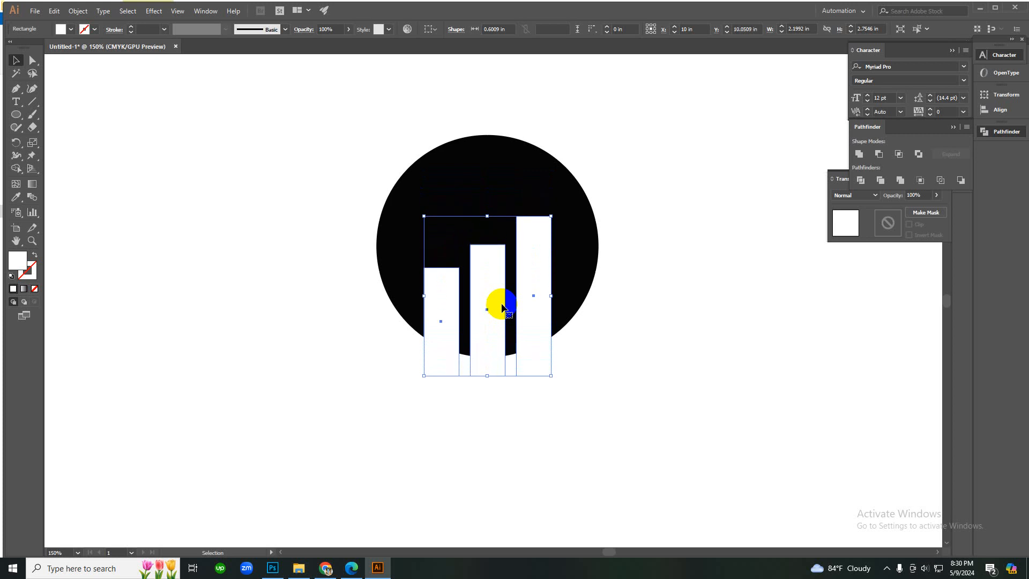
{"action": "left_click", "coordinate": [626, 322]}
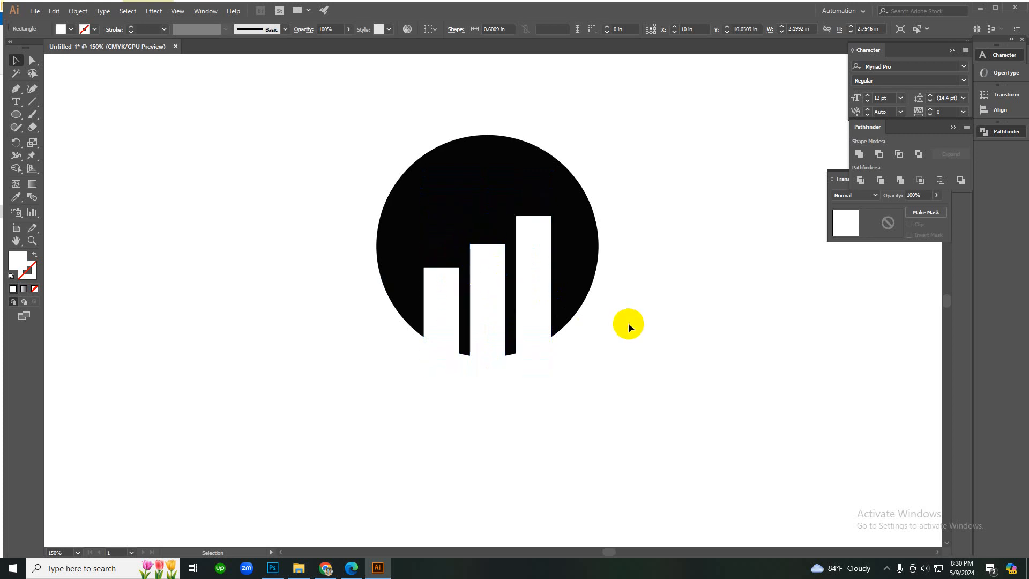
- Select the three bars with the Direct Selection tool and examine the bar tops of the MILPARK logo on the reference sheet
{"action": "left_click", "coordinate": [447, 298]}
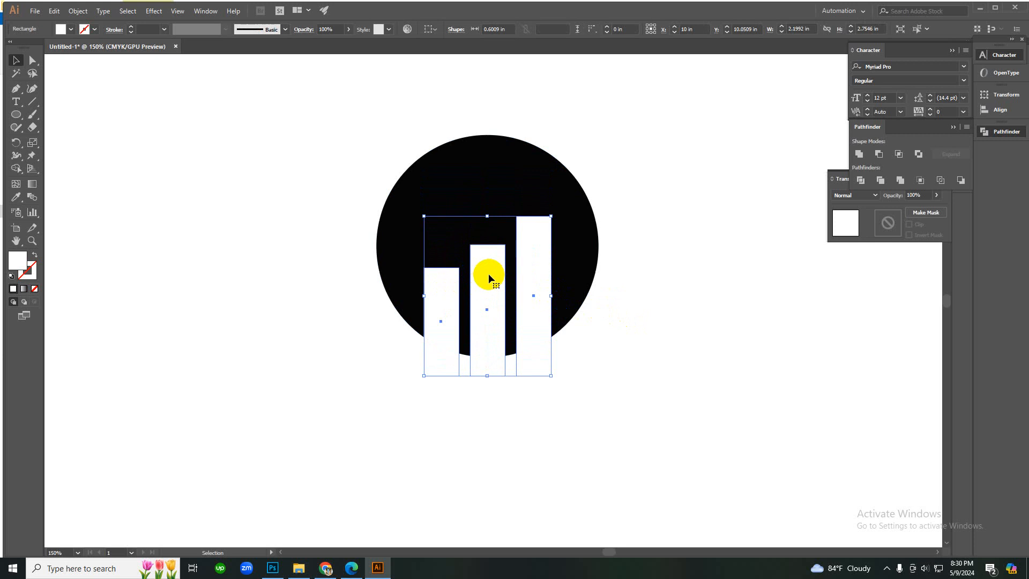
{"action": "key", "text": "a"}
{"action": "left_click", "coordinate": [373, 345], "text": "ctrl+alt"}
{"action": "left_click", "coordinate": [373, 345], "text": "ctrl+alt"}
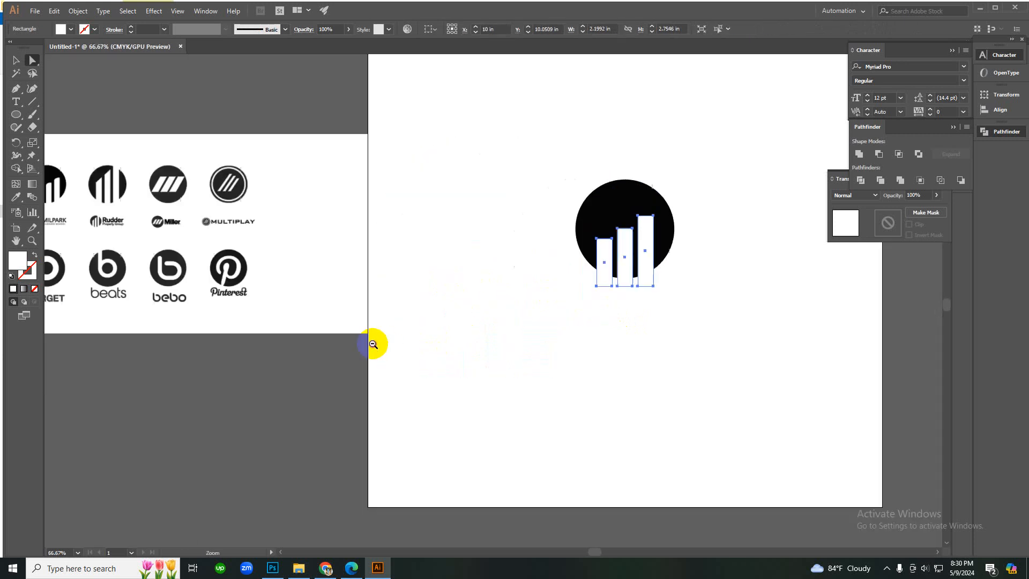
{"action": "left_click", "coordinate": [373, 345], "text": "ctrl+alt"}
{"action": "left_click", "coordinate": [343, 257], "text": "ctrl"}
{"action": "left_click", "coordinate": [342, 257], "text": "ctrl"}
{"action": "left_click", "coordinate": [521, 258], "text": "ctrl"}
{"action": "left_click", "coordinate": [520, 258], "text": "ctrl"}
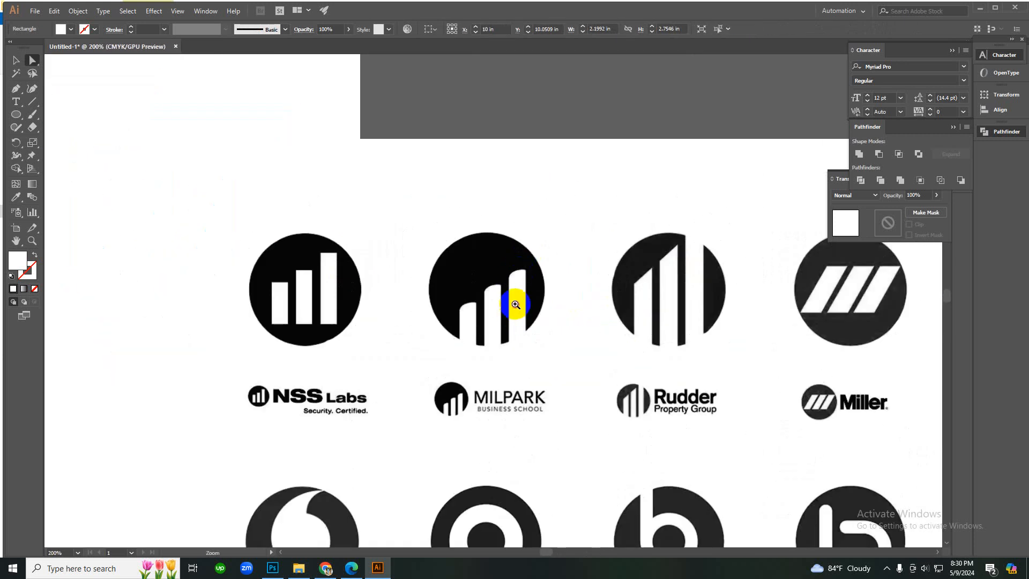
{"action": "left_click", "coordinate": [512, 294], "text": "ctrl"}
{"action": "left_click", "coordinate": [493, 278], "text": "ctrl"}
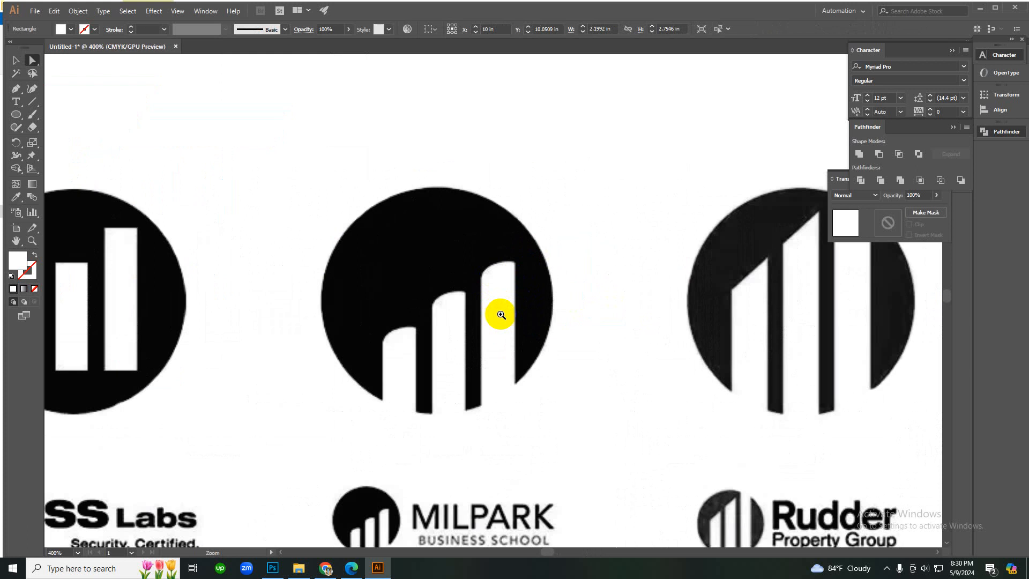
{"action": "left_click", "coordinate": [497, 315], "text": "ctrl"}
{"action": "left_click", "coordinate": [641, 335], "text": "ctrl+alt"}
{"action": "left_click", "coordinate": [643, 334], "text": "ctrl+alt"}
{"action": "left_click", "coordinate": [642, 335], "text": "ctrl+alt"}
{"action": "left_click", "coordinate": [641, 336], "text": "ctrl+alt"}
{"action": "left_click", "coordinate": [641, 335], "text": "ctrl+alt"}
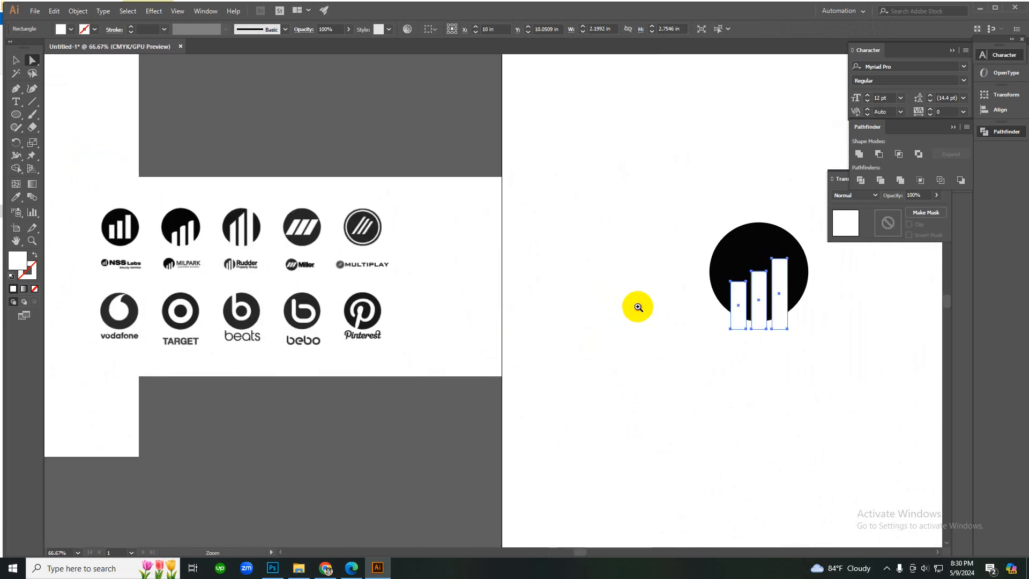
- Try rounding all corners of the three white bars to a 0.3 in radius, and undo it
{"action": "left_click", "coordinate": [638, 306], "text": "ctrl"}
{"action": "left_click", "coordinate": [638, 306], "text": "ctrl"}
{"action": "left_click_drag", "start_coordinate": [609, 324], "coordinate": [530, 312]}
{"action": "left_click", "coordinate": [512, 288], "text": "ctrl"}
{"action": "left_click", "coordinate": [549, 280], "text": "ctrl"}
{"action": "left_click", "coordinate": [549, 279], "text": "ctrl"}
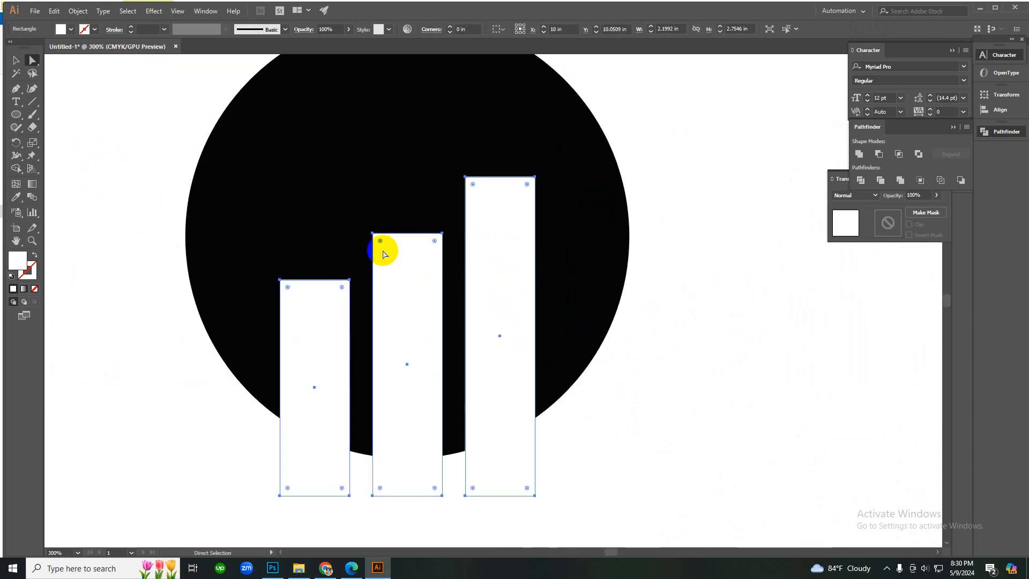
{"action": "left_click_drag", "start_coordinate": [380, 243], "coordinate": [413, 390]}
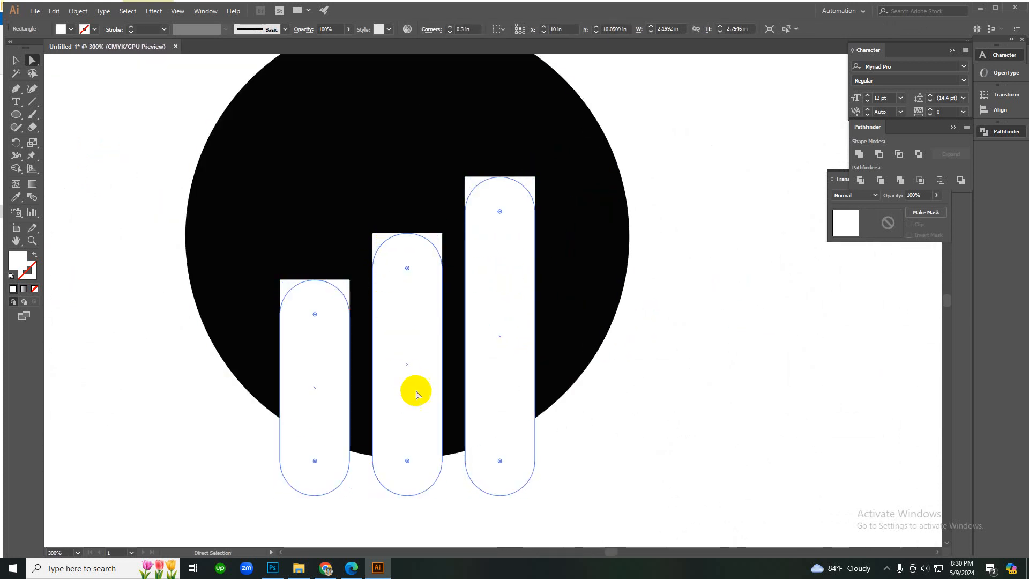
{"action": "right_click", "coordinate": [687, 232]}
{"action": "left_click", "coordinate": [701, 241]}
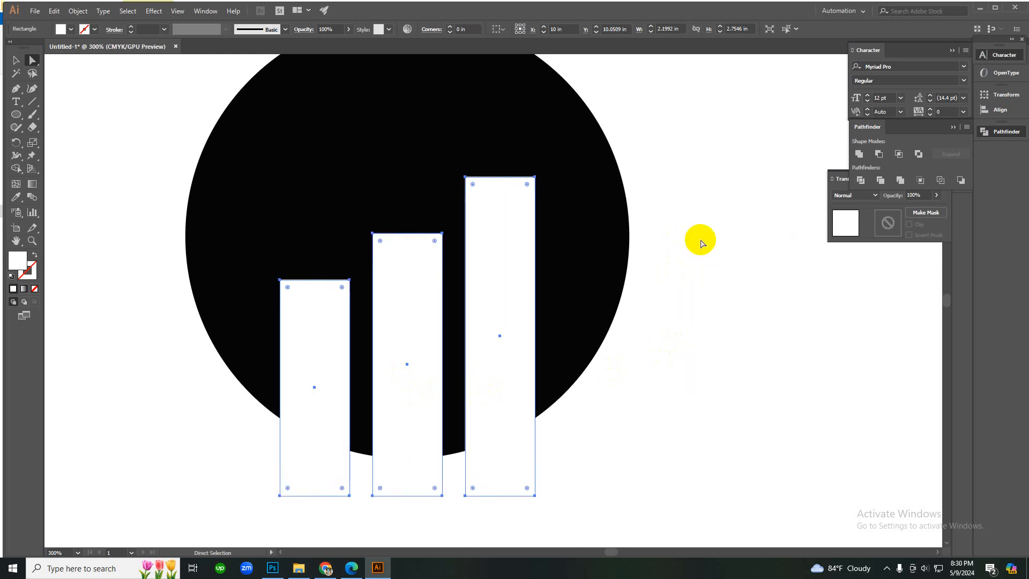
- Ungroup the three white bars and clear the selection
{"action": "key", "text": "v"}
{"action": "left_click", "coordinate": [569, 278]}
{"action": "left_click", "coordinate": [498, 283]}
{"action": "right_click", "coordinate": [498, 283]}
{"action": "left_click", "coordinate": [547, 374]}
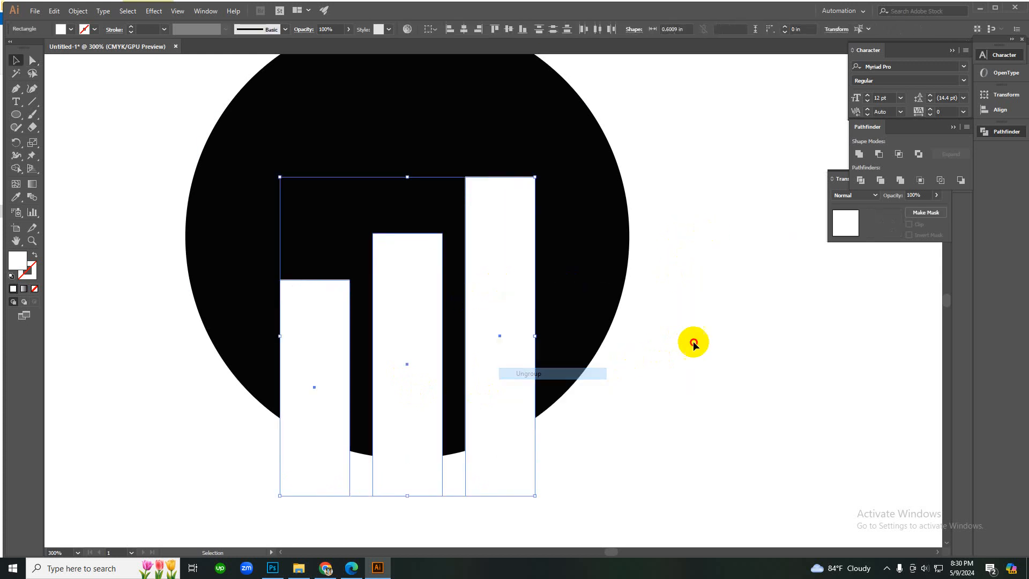
{"action": "left_click", "coordinate": [694, 343]}
- Round only the top-left corner of each of the three bars, curving it across the bar's full width
{"action": "left_click", "coordinate": [296, 352]}
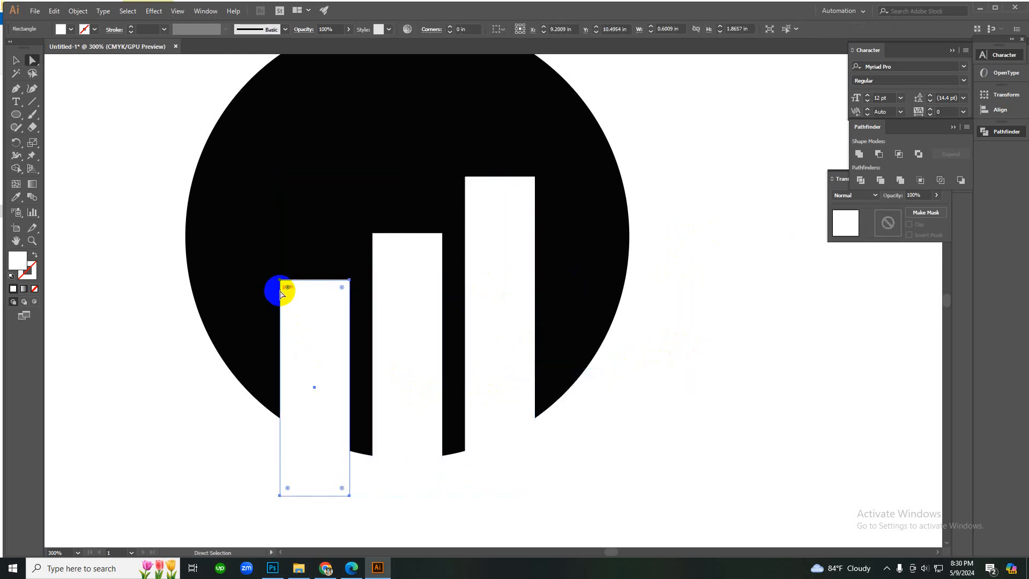
{"action": "left_click", "coordinate": [280, 280]}
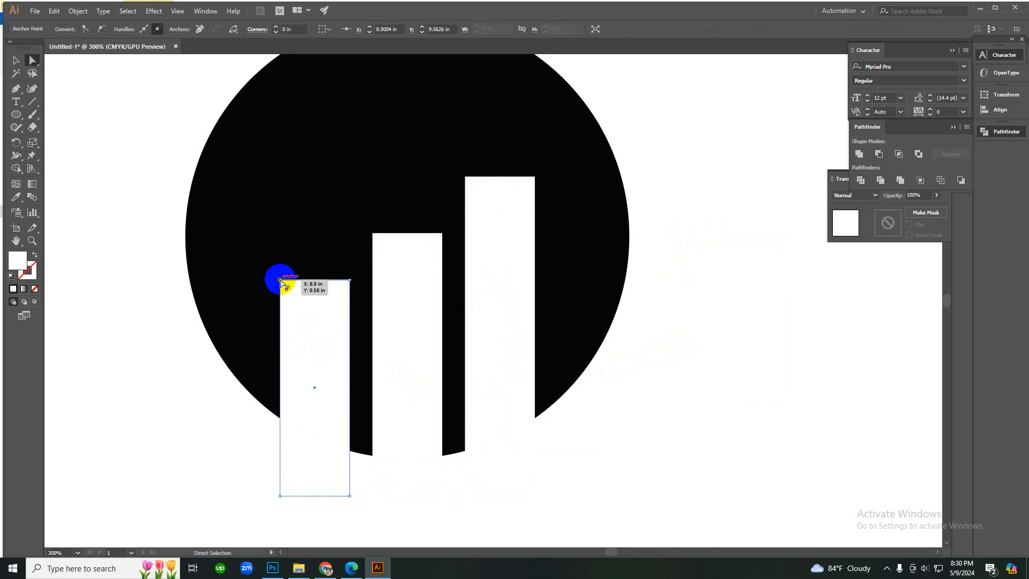
{"action": "left_click", "coordinate": [374, 234], "text": "shift"}
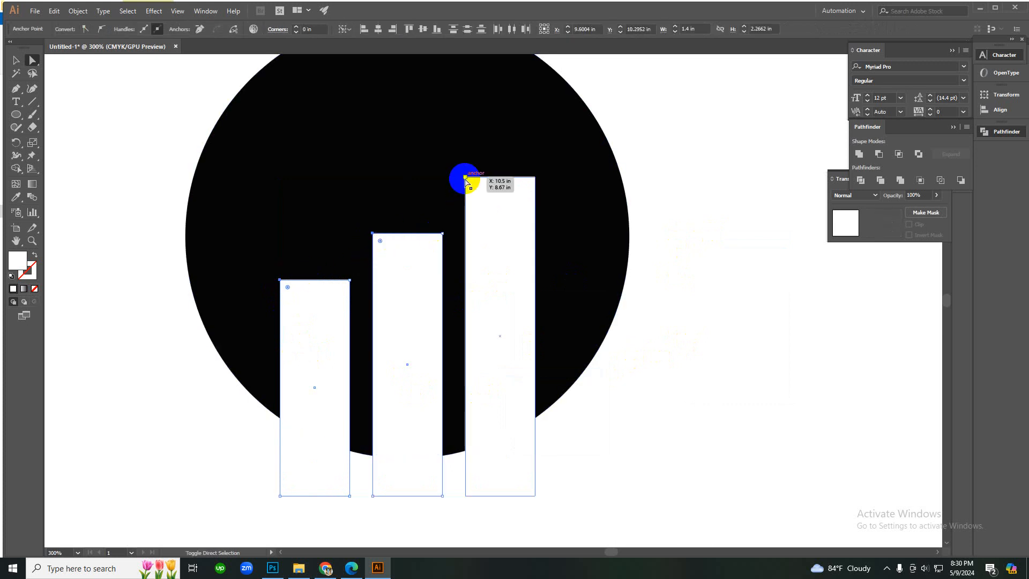
{"action": "left_click", "coordinate": [465, 183], "text": "shift"}
{"action": "left_click_drag", "start_coordinate": [477, 200], "coordinate": [596, 317]}
{"action": "key", "text": "v"}
{"action": "left_click", "coordinate": [653, 293]}
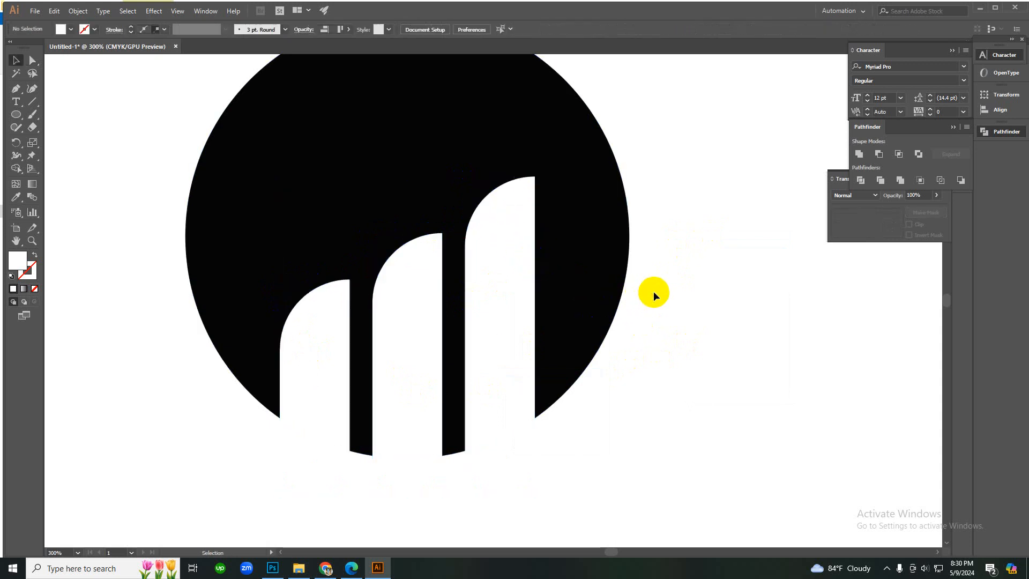
- Compare the rounded bar tops with the MILPARK logo on the reference sheet and return to the drawn logo
{"action": "left_click", "coordinate": [442, 306], "text": "ctrl+alt"}
{"action": "left_click", "coordinate": [442, 306], "text": "ctrl+alt"}
{"action": "left_click", "coordinate": [441, 306], "text": "ctrl+alt"}
{"action": "left_click", "coordinate": [524, 337], "text": "ctrl+alt"}
{"action": "left_click", "coordinate": [524, 338], "text": "ctrl+alt"}
{"action": "left_click", "coordinate": [453, 285], "text": "ctrl+alt"}
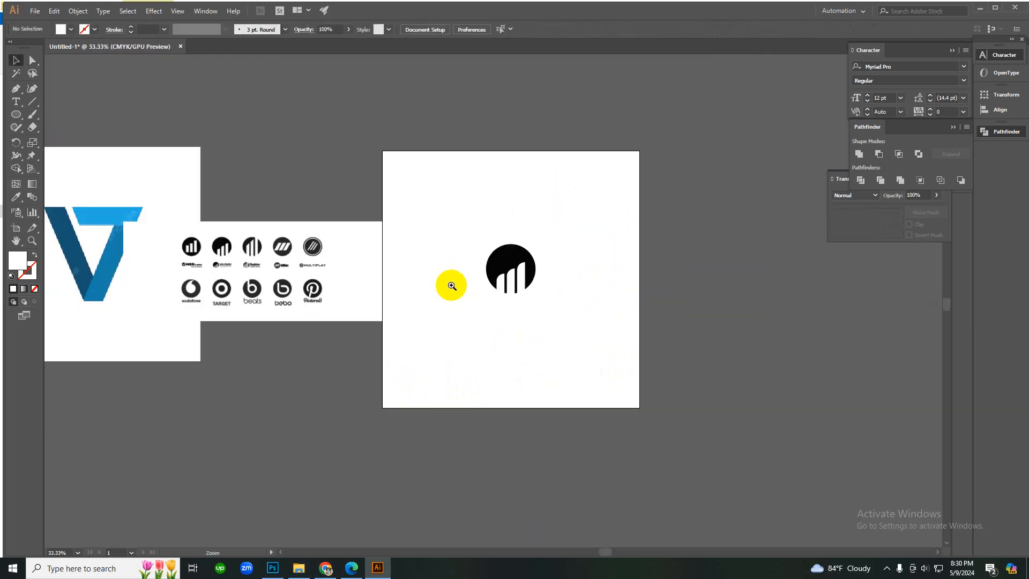
{"action": "left_click", "coordinate": [454, 285], "text": "ctrl"}
{"action": "left_click", "coordinate": [454, 285], "text": "ctrl"}
{"action": "left_click", "coordinate": [343, 277], "text": "ctrl"}
{"action": "left_click", "coordinate": [483, 301], "text": "ctrl"}
{"action": "left_click_drag", "start_coordinate": [380, 314], "coordinate": [615, 308]}
{"action": "left_click", "coordinate": [667, 316], "text": "ctrl"}
{"action": "left_click", "coordinate": [667, 317], "text": "ctrl"}
{"action": "left_click", "coordinate": [669, 316], "text": "ctrl+alt"}
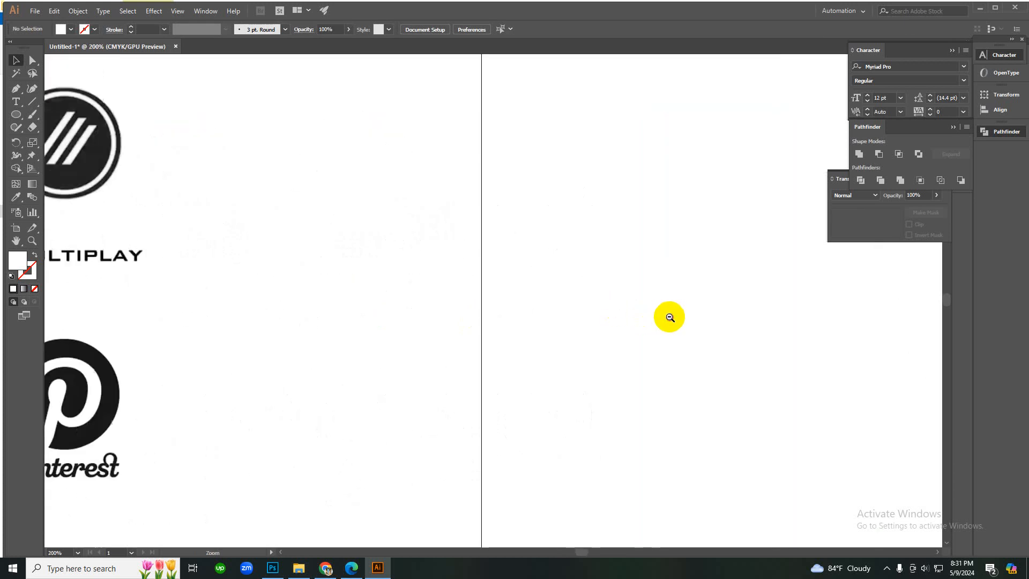
{"action": "left_click", "coordinate": [668, 317], "text": "ctrl+alt"}
{"action": "left_click", "coordinate": [669, 317], "text": "ctrl+alt"}
{"action": "left_click", "coordinate": [668, 316], "text": "ctrl+alt"}
{"action": "left_click", "coordinate": [543, 307], "text": "ctrl"}
{"action": "left_click", "coordinate": [461, 286], "text": "ctrl"}
{"action": "left_click", "coordinate": [431, 286], "text": "ctrl"}
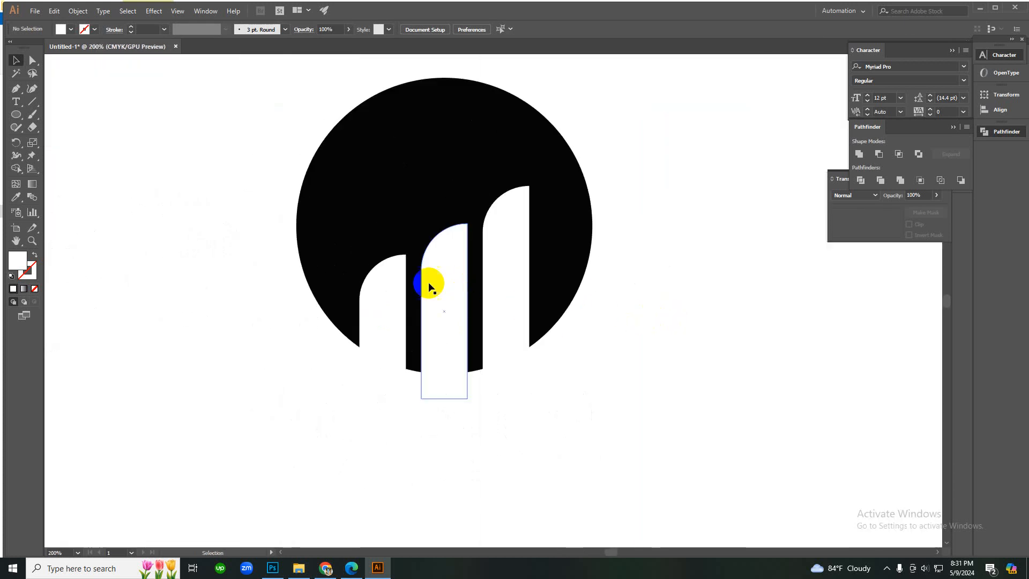
- Undo the full-width rounding and round the top-left corners of the three bars to about 0.23 in instead
{"action": "right_click", "coordinate": [450, 264]}
{"action": "left_click", "coordinate": [462, 269]}
{"action": "key", "text": "a"}
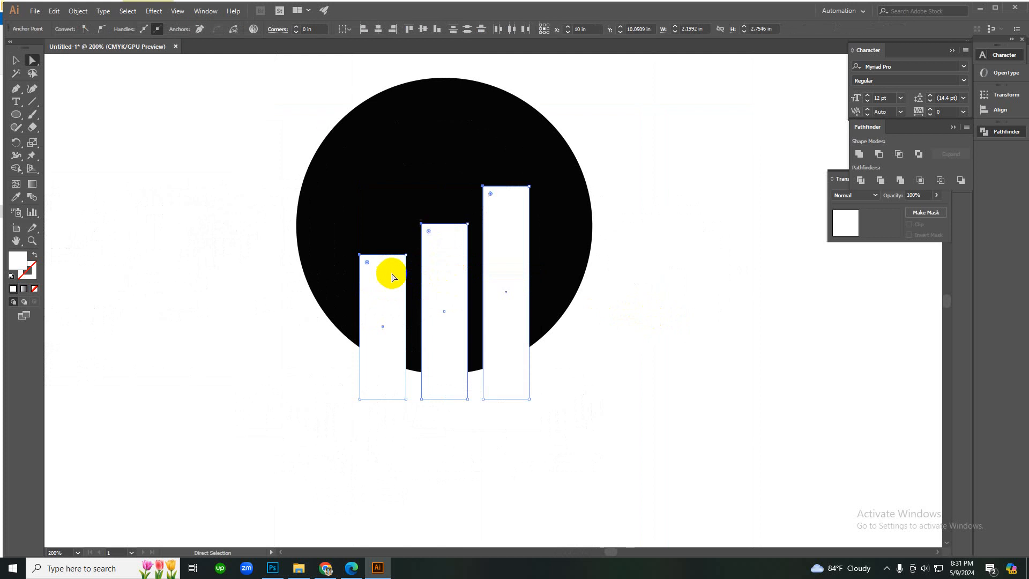
{"action": "left_click_drag", "start_coordinate": [428, 233], "coordinate": [439, 245]}
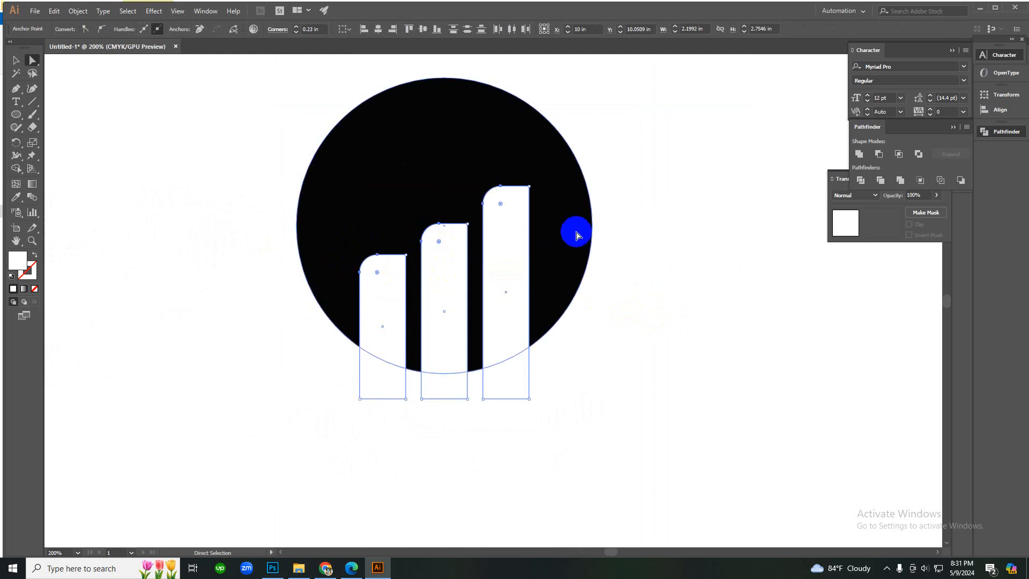
{"action": "key", "text": "v"}
{"action": "left_click", "coordinate": [605, 242]}
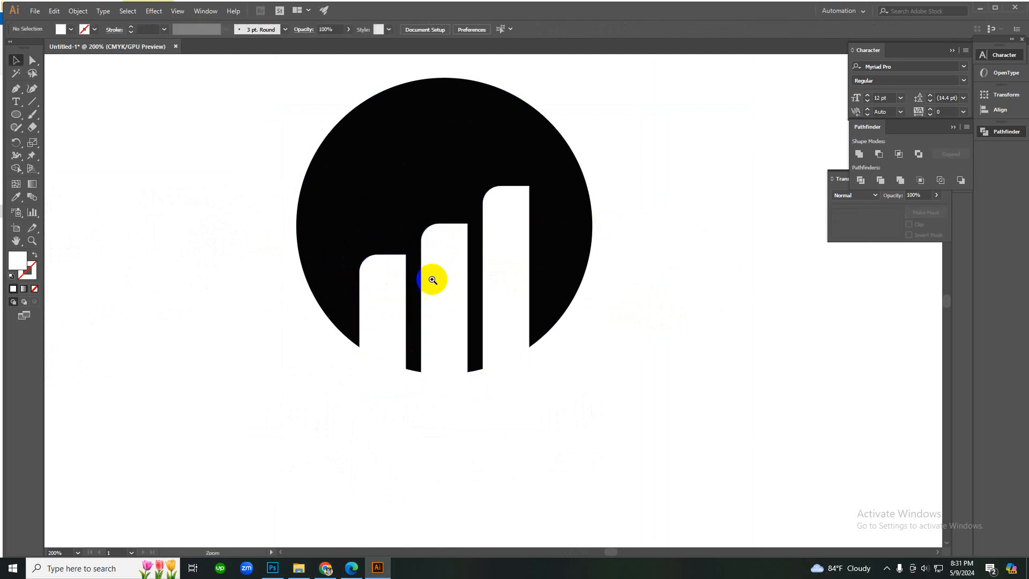
- Round the top-right corners of the three bars to about 0.09 in
{"action": "scroll", "coordinate": [431, 279], "scroll_direction": "up", "scroll_amount": 1}
{"action": "left_click", "coordinate": [457, 267]}
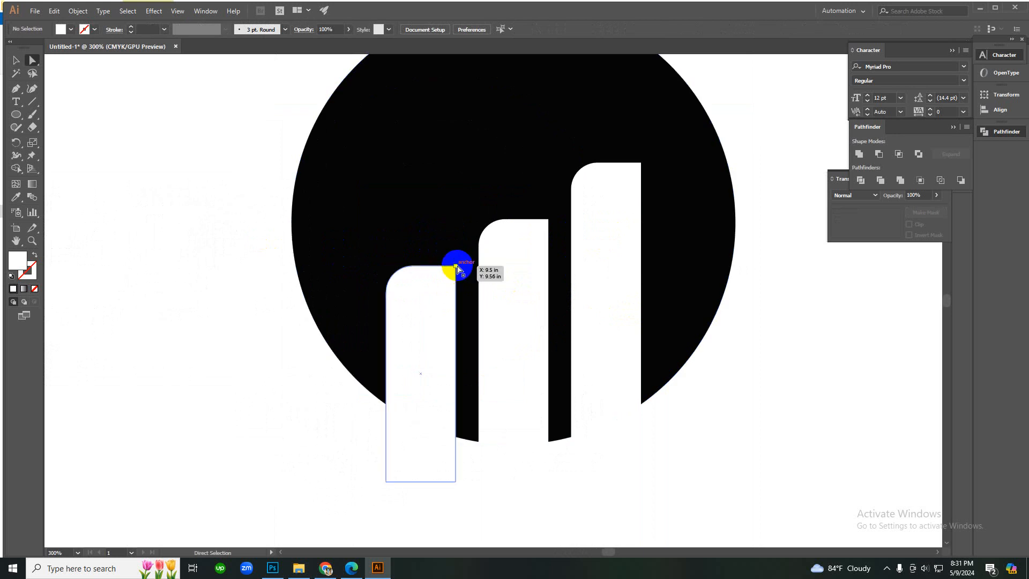
{"action": "left_click", "coordinate": [500, 243], "text": "shift"}
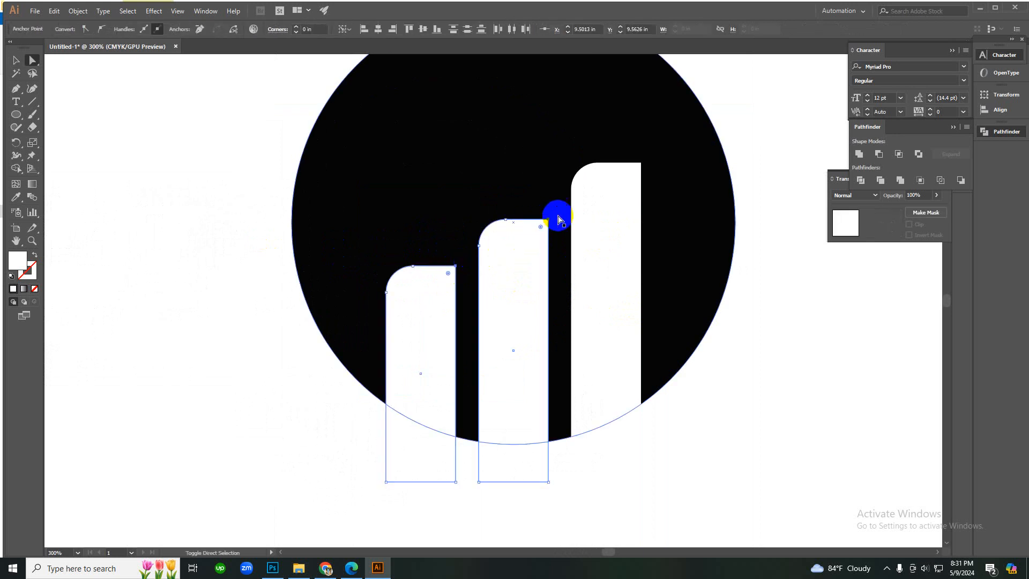
{"action": "left_click", "coordinate": [638, 168], "text": "shift"}
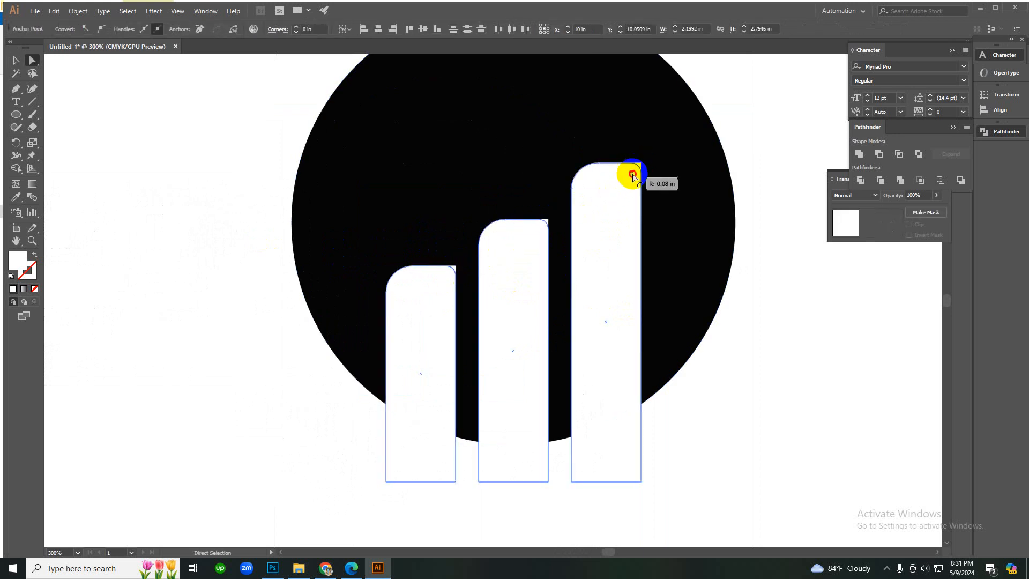
{"action": "left_click_drag", "start_coordinate": [633, 177], "coordinate": [625, 185]}
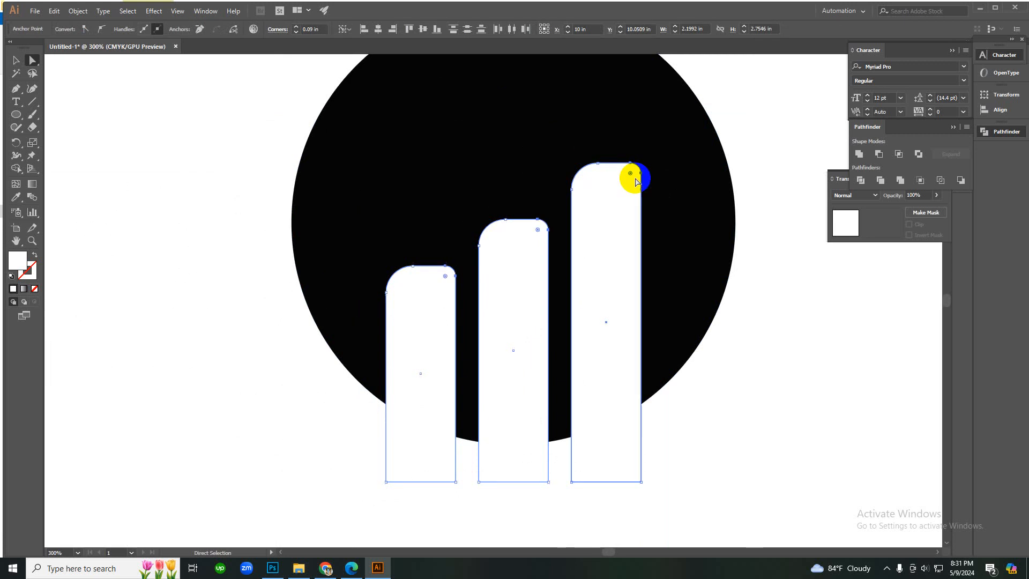
{"action": "key", "text": "v"}
{"action": "left_click", "coordinate": [732, 156]}
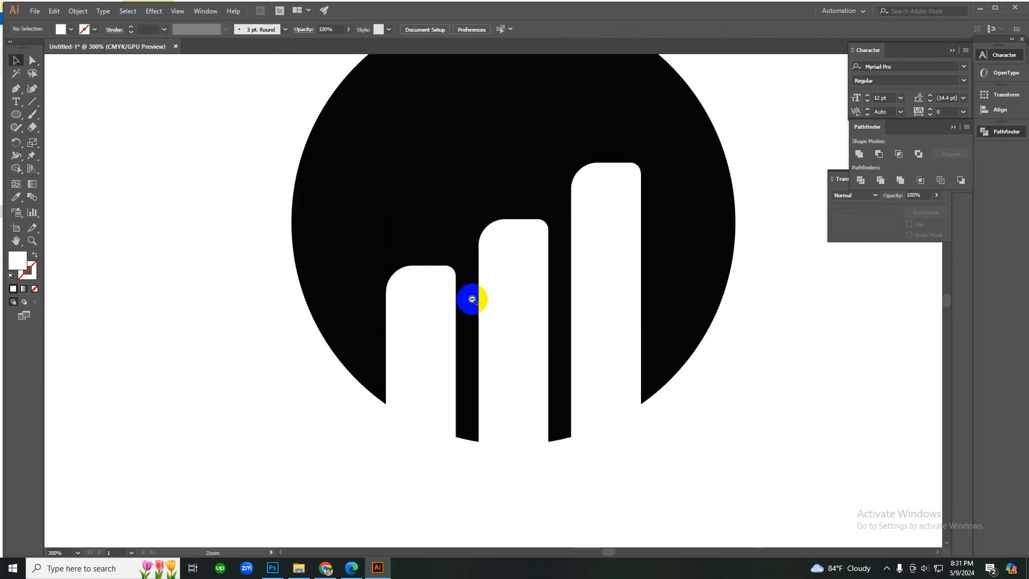
- Examine the shape of the bar tops in the MILPARK logo on the reference sheet
{"action": "left_click", "coordinate": [472, 299], "text": "ctrl+alt"}
{"action": "left_click", "coordinate": [473, 298], "text": "ctrl+alt"}
{"action": "left_click", "coordinate": [519, 306], "text": "ctrl+alt"}
{"action": "left_click", "coordinate": [453, 303], "text": "ctrl+alt"}
{"action": "left_click", "coordinate": [452, 302], "text": "ctrl+alt"}
{"action": "left_click", "coordinate": [453, 302], "text": "ctrl+alt"}
{"action": "left_click", "coordinate": [432, 277], "text": "ctrl"}
{"action": "left_click", "coordinate": [432, 276], "text": "ctrl"}
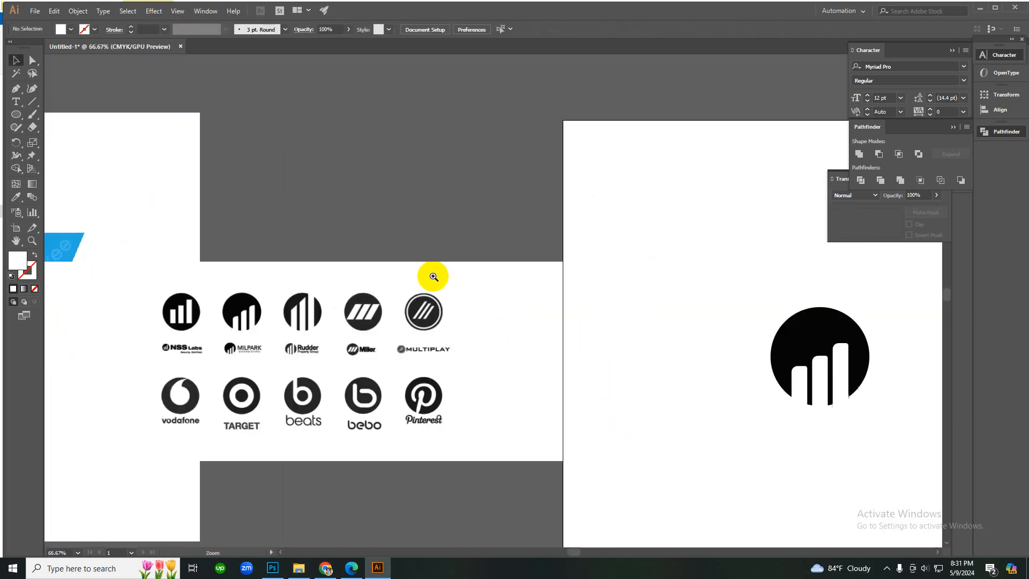
{"action": "left_click", "coordinate": [450, 306], "text": "ctrl"}
{"action": "left_click", "coordinate": [450, 307], "text": "ctrl"}
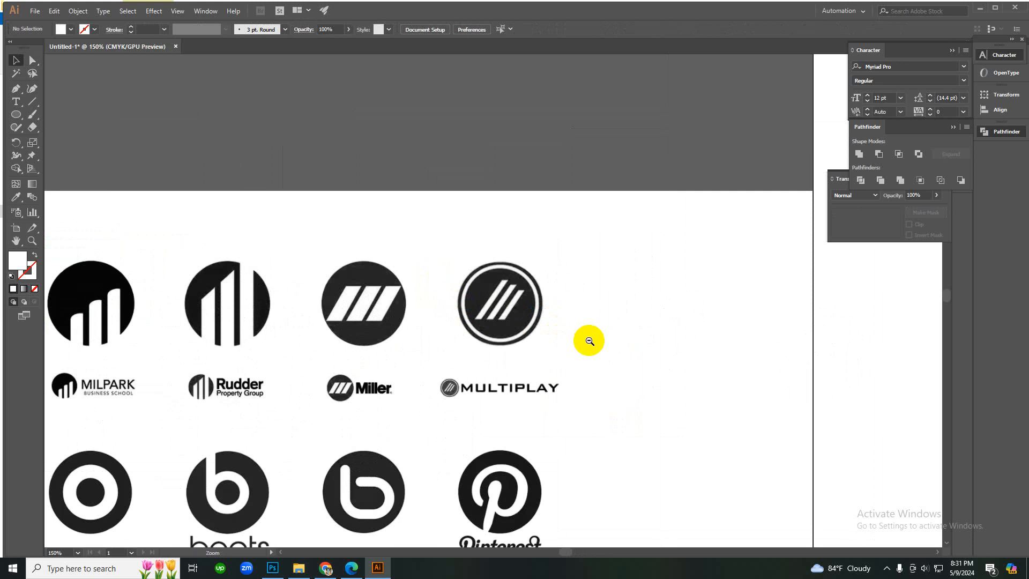
{"action": "left_click", "coordinate": [249, 365], "text": "ctrl"}
{"action": "left_click", "coordinate": [368, 254], "text": "ctrl"}
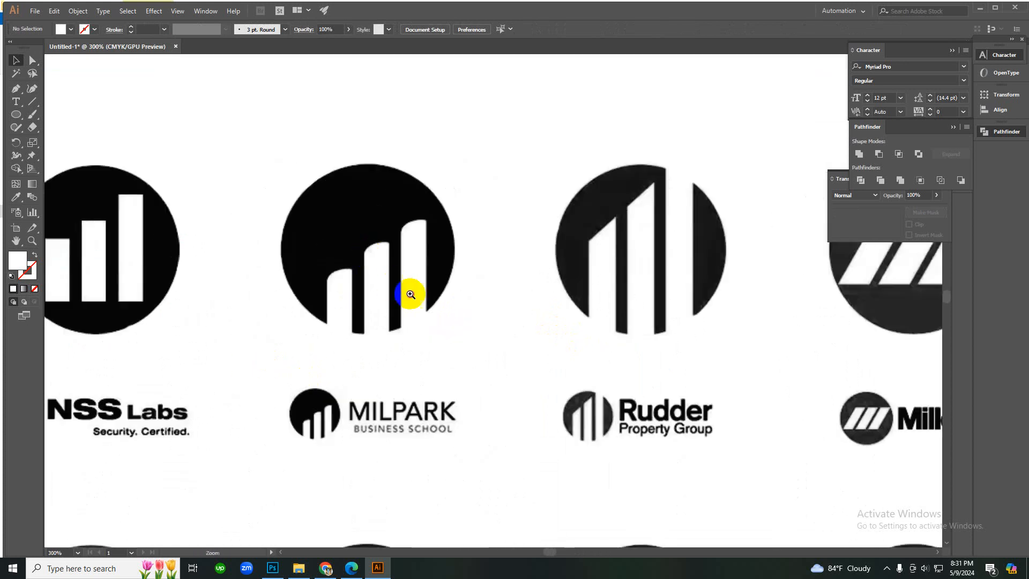
{"action": "left_click", "coordinate": [411, 294], "text": "ctrl"}
{"action": "left_click", "coordinate": [415, 298], "text": "ctrl"}
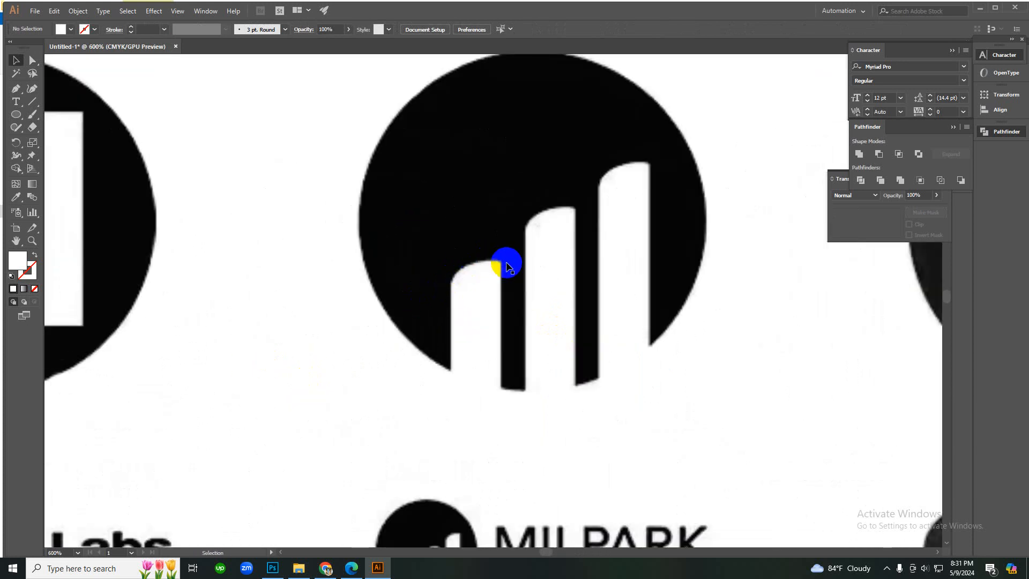
- Undo the corner rounding on both sides of the three bars and clear the selection
{"action": "left_click", "coordinate": [636, 324], "text": "ctrl+alt"}
{"action": "left_click", "coordinate": [636, 324], "text": "ctrl+alt"}
{"action": "left_click", "coordinate": [636, 324], "text": "ctrl+alt"}
{"action": "left_click", "coordinate": [636, 324], "text": "ctrl+alt"}
{"action": "left_click", "coordinate": [635, 323], "text": "ctrl+alt"}
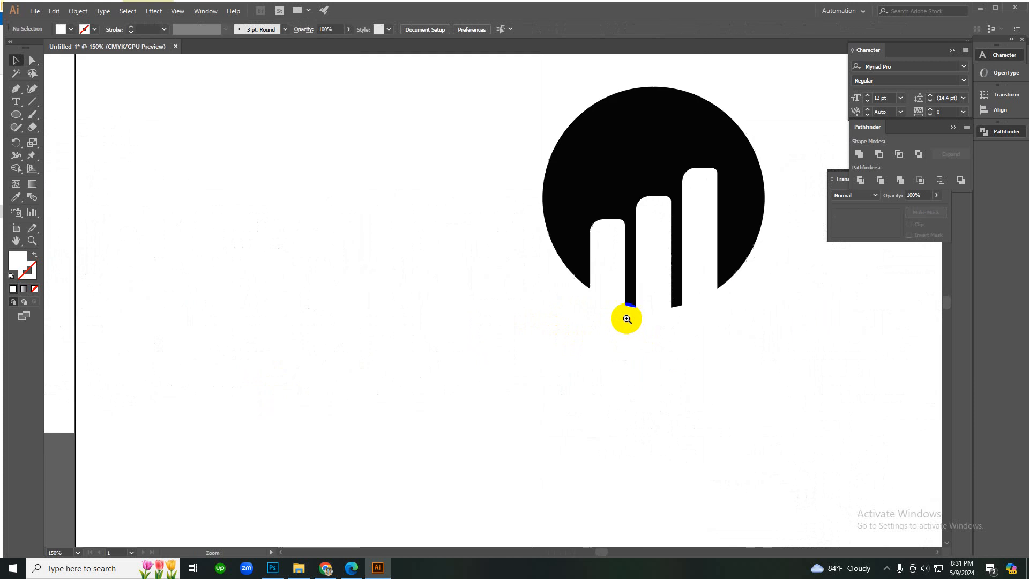
{"action": "key", "text": "ctrl+plus"}
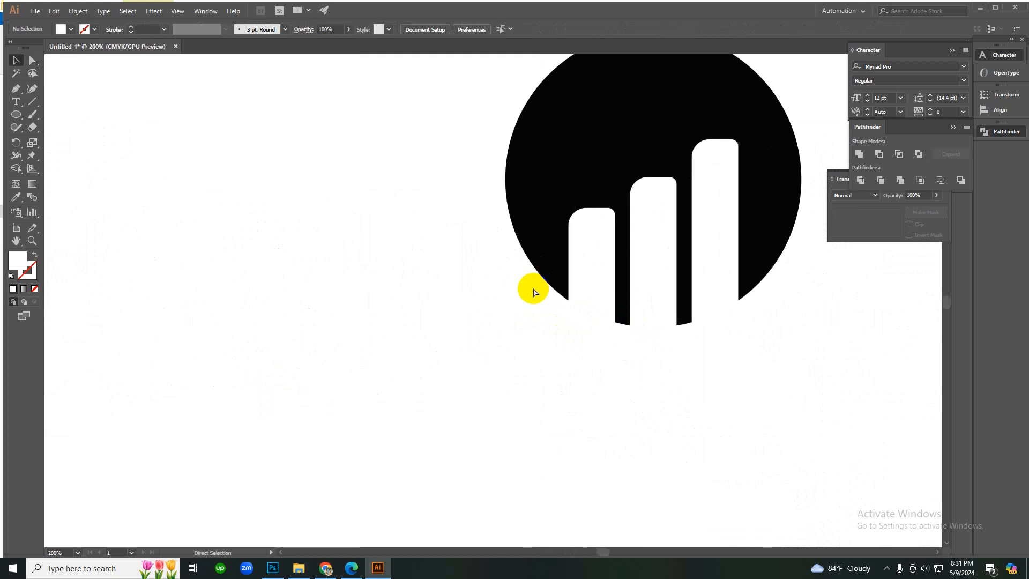
{"action": "key", "text": "ctrl+a"}
{"action": "left_click", "coordinate": [552, 281]}
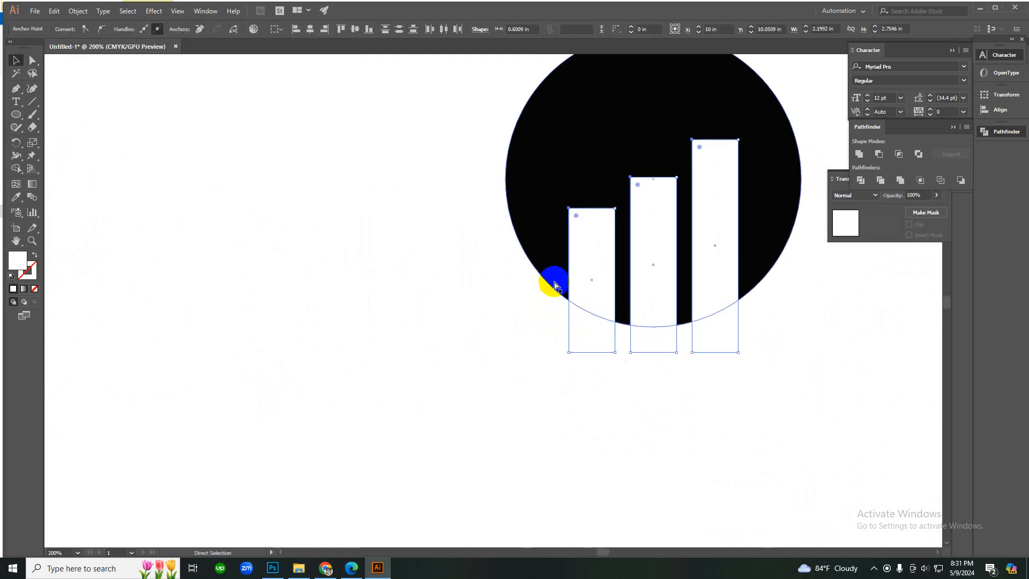
{"action": "right_click", "coordinate": [558, 287]}
{"action": "left_click", "coordinate": [484, 235]}
{"action": "key", "text": "a"}
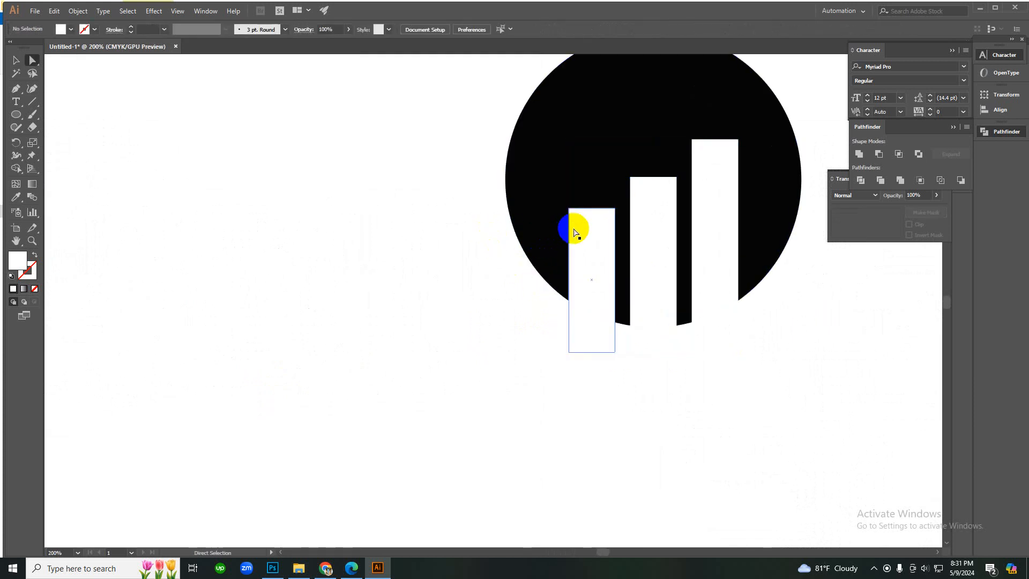
- Round the top-left corners of the three bars into a large curve spanning most of each bar's width
{"action": "left_click", "coordinate": [570, 209]}
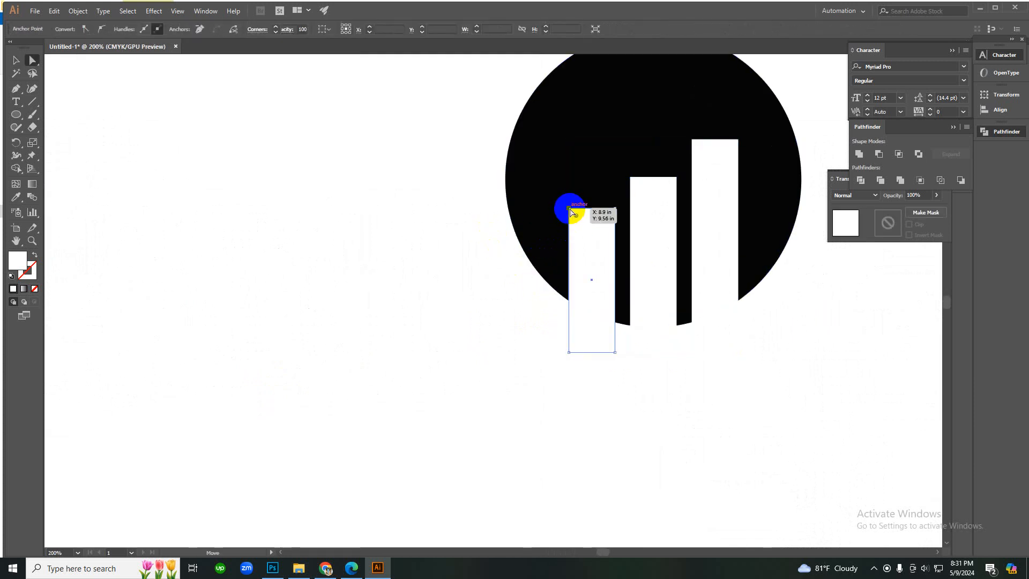
{"action": "left_click", "coordinate": [631, 178], "text": "shift"}
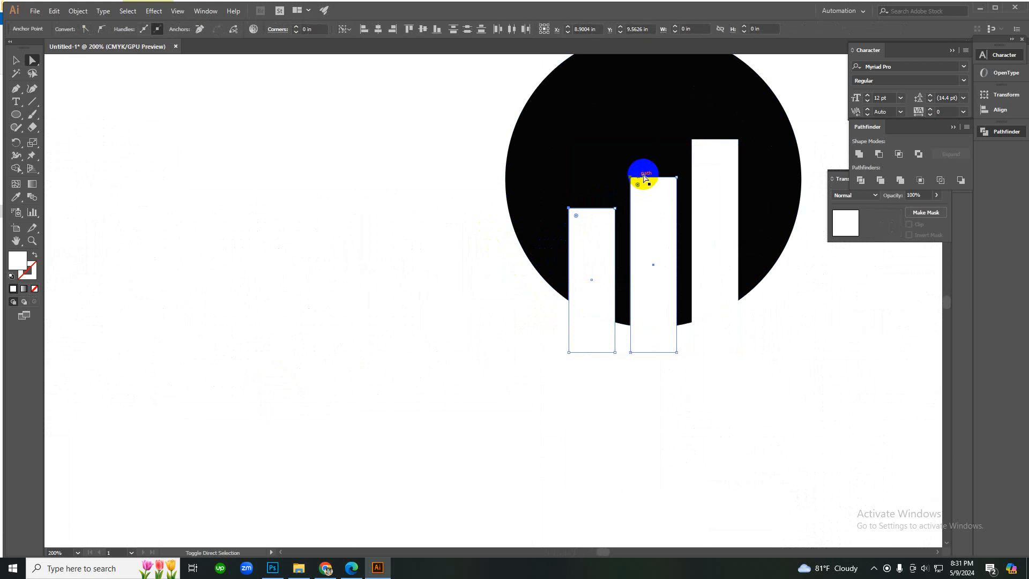
{"action": "left_click", "coordinate": [693, 140], "text": "shift"}
{"action": "left_click_drag", "start_coordinate": [701, 151], "coordinate": [724, 186]}
{"action": "key", "text": "v"}
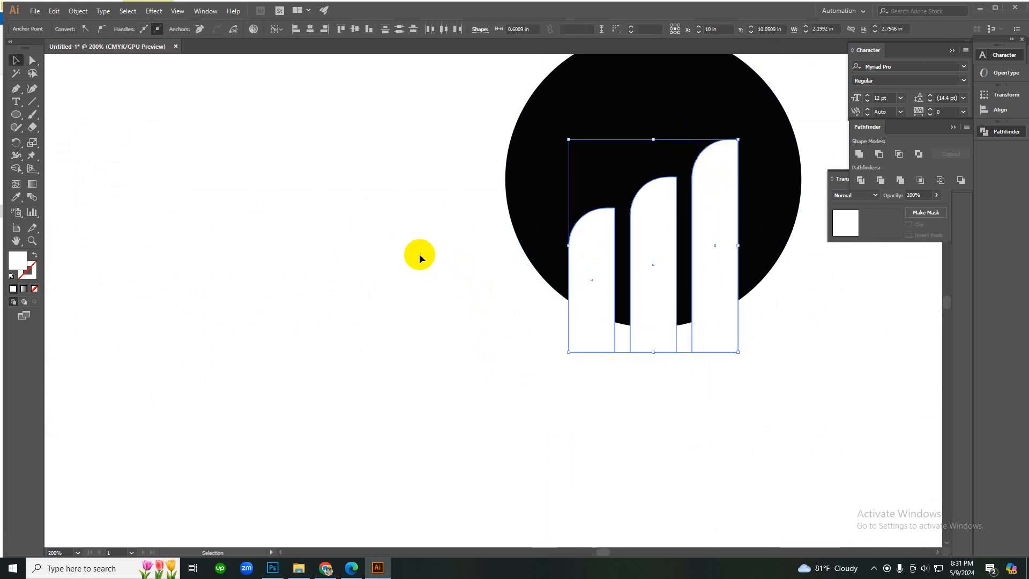
{"action": "left_click", "coordinate": [419, 255]}
{"action": "scroll", "coordinate": [549, 288], "scroll_direction": "down", "scroll_amount": 2}
{"action": "scroll", "coordinate": [527, 289], "scroll_direction": "up", "scroll_amount": 2}
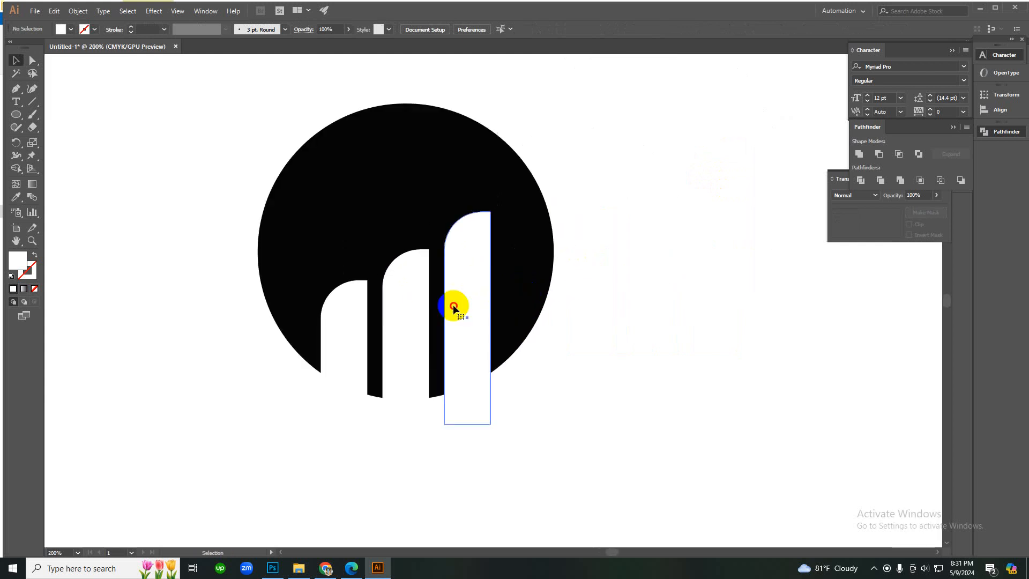
{"action": "left_click", "coordinate": [453, 306]}
{"action": "left_click", "coordinate": [426, 310], "text": "shift"}
{"action": "left_click", "coordinate": [306, 328], "text": "shift"}
{"action": "left_click", "coordinate": [186, 314]}
{"action": "left_click", "coordinate": [323, 328]}
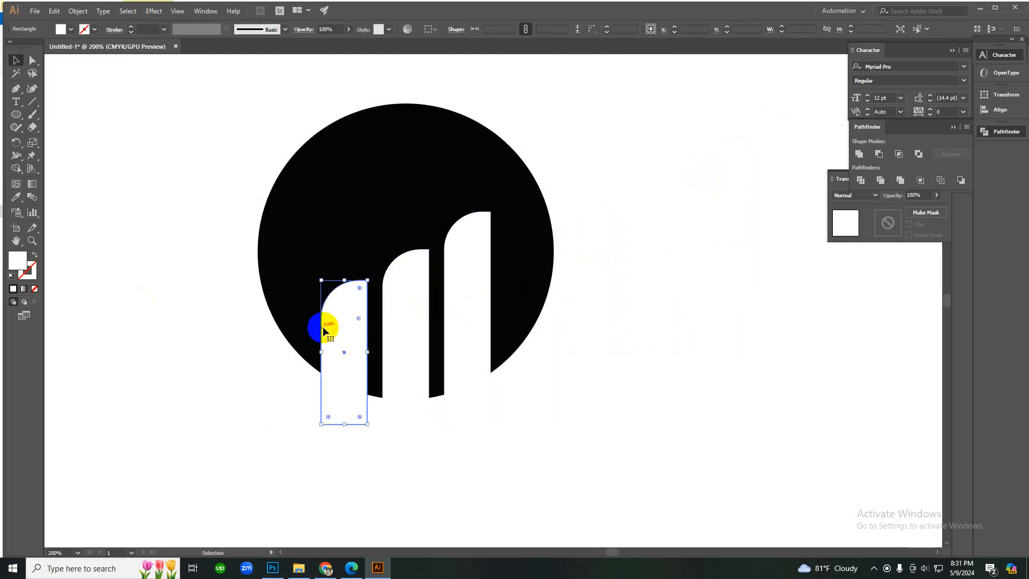
{"action": "left_click", "coordinate": [393, 320], "text": "shift"}
{"action": "key", "text": "ctrl+g"}
{"action": "left_click", "coordinate": [611, 270]}
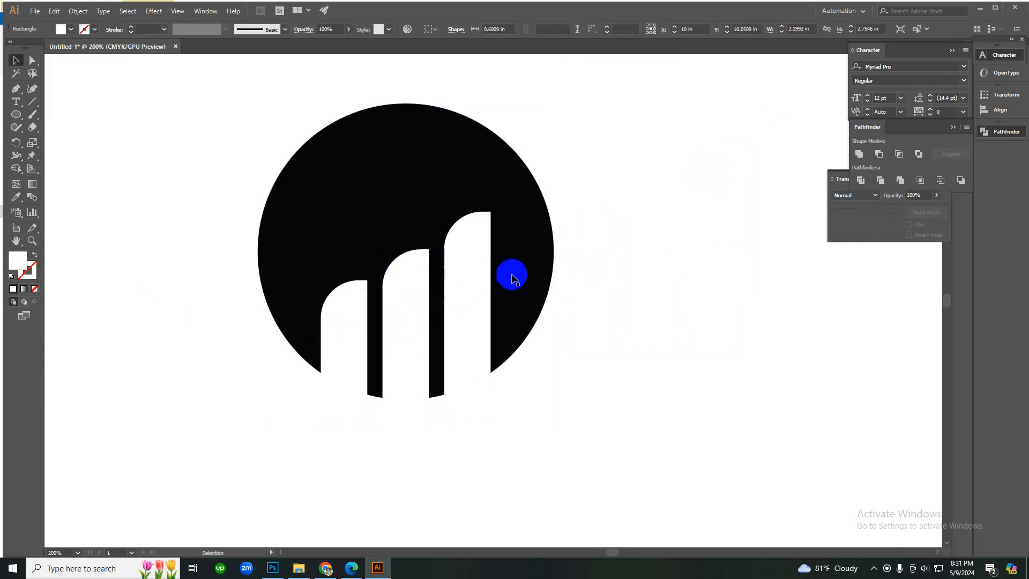
{"action": "left_click", "coordinate": [511, 277]}
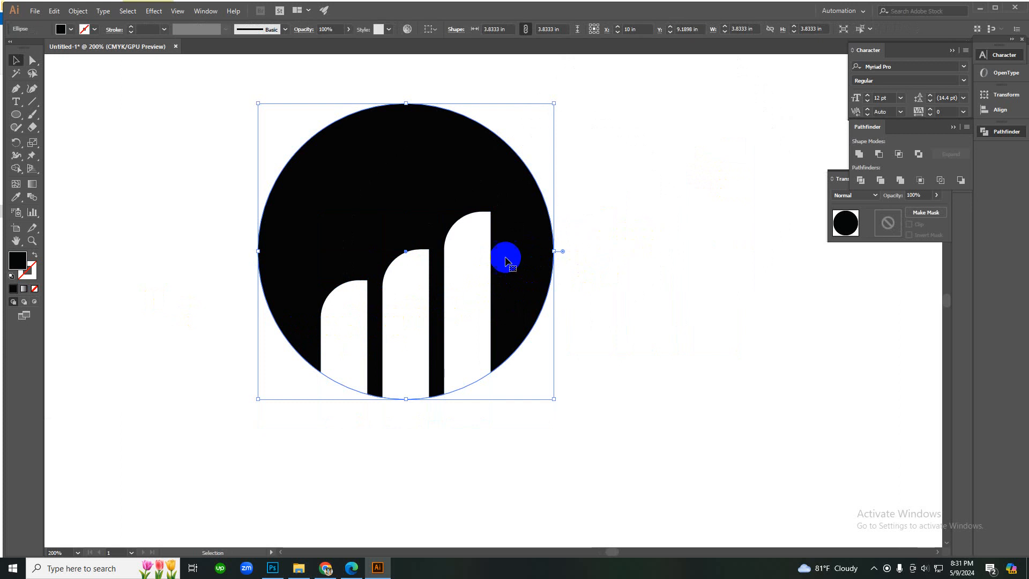
{"action": "left_click", "coordinate": [472, 264]}
{"action": "left_click", "coordinate": [631, 239]}
- Divide the circle and the three bars with Pathfinder and ungroup the resulting pieces
{"action": "left_click_drag", "start_coordinate": [631, 241], "coordinate": [105, 406]}
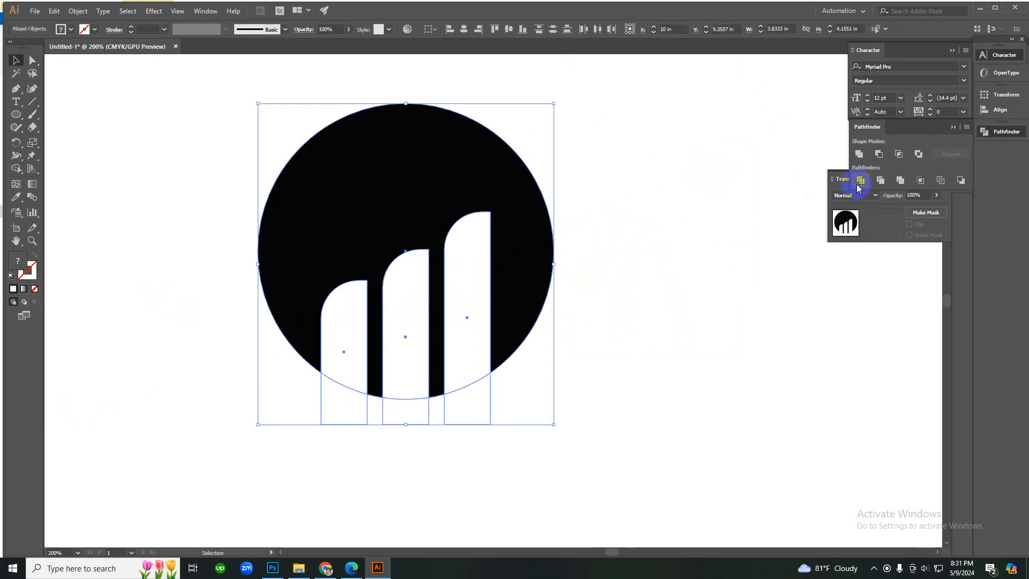
{"action": "right_click", "coordinate": [665, 230]}
{"action": "left_click", "coordinate": [757, 318]}
- Delete the bar pieces below and inside the circle, leaving three cutouts with curved tops
{"action": "left_click_drag", "start_coordinate": [604, 379], "coordinate": [294, 467]}
{"action": "left_click_drag", "start_coordinate": [542, 423], "coordinate": [224, 457]}
{"action": "left_click", "coordinate": [203, 421]}
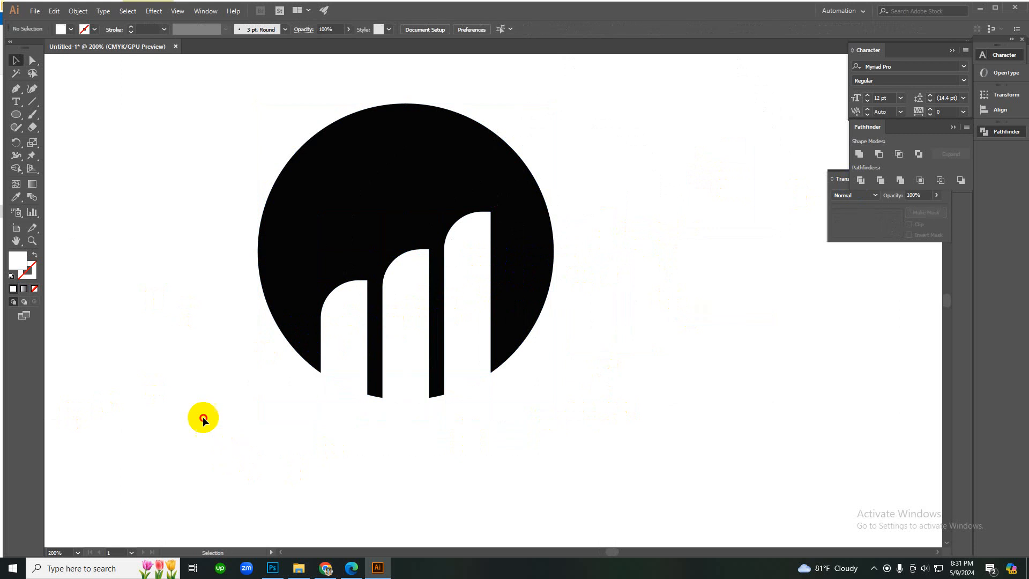
{"action": "left_click", "coordinate": [450, 281]}
{"action": "key", "text": "Delete"}
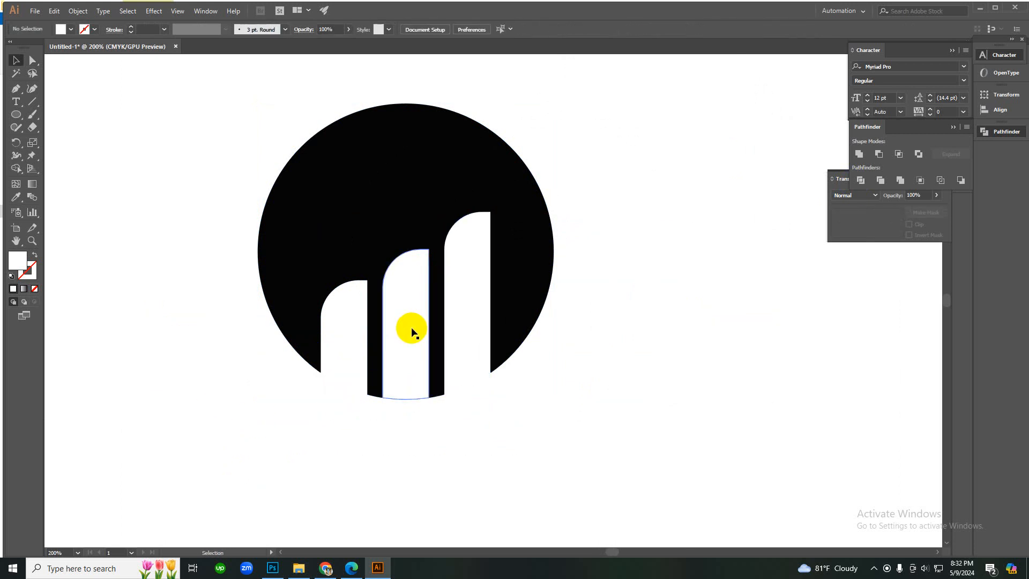
{"action": "left_click", "coordinate": [412, 332]}
{"action": "key", "text": "Delete"}
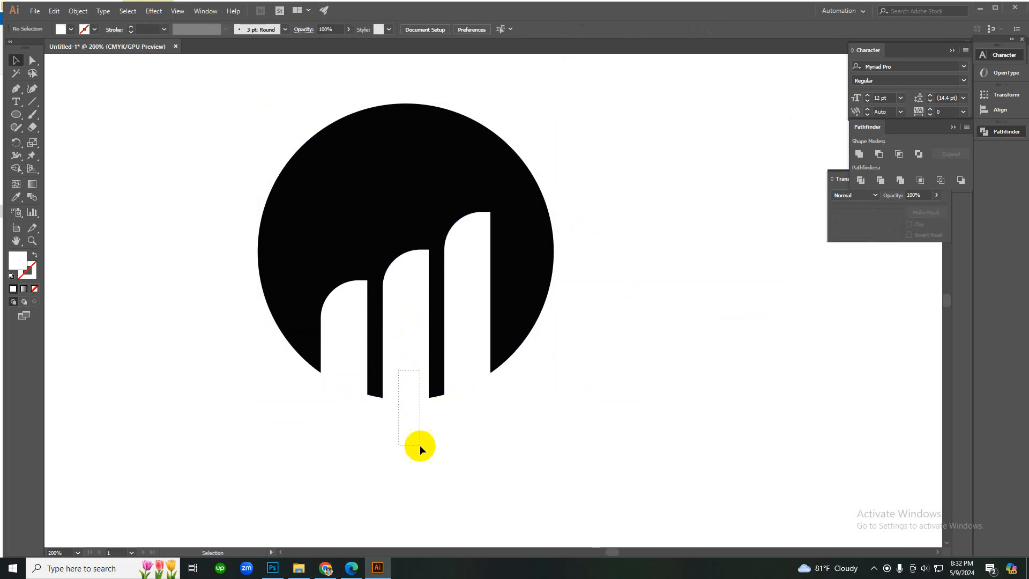
{"action": "left_click", "coordinate": [343, 352]}
{"action": "key", "text": "Delete"}
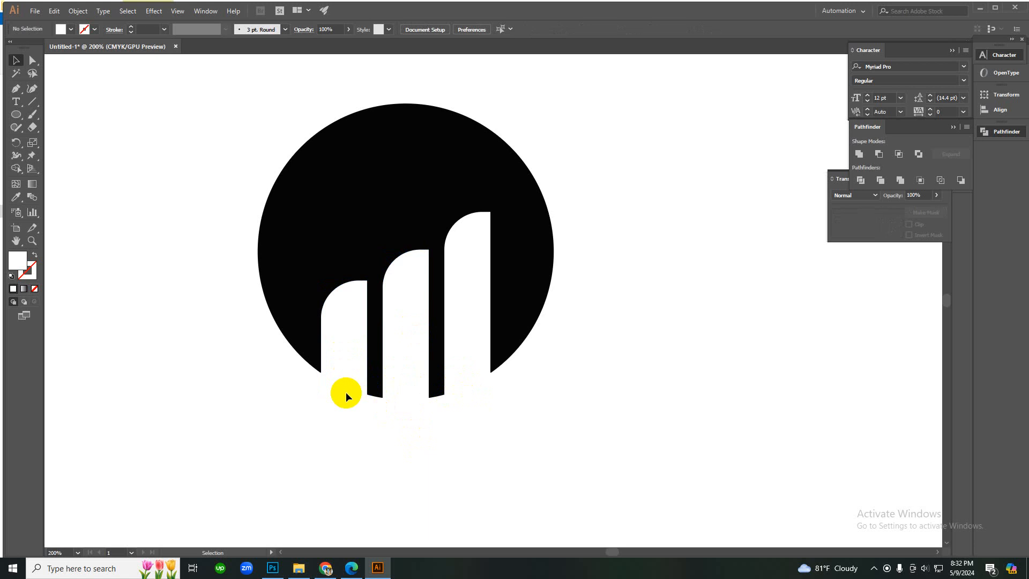
- Move the cut-out logo off the artboard onto the grey canvas and check the transparent bars up close
{"action": "key", "text": "ctrl+minus"}
{"action": "key", "text": "ctrl+minus"}
{"action": "key", "text": "ctrl+minus"}
{"action": "key", "text": "ctrl+minus"}
{"action": "key", "text": "ctrl+minus"}
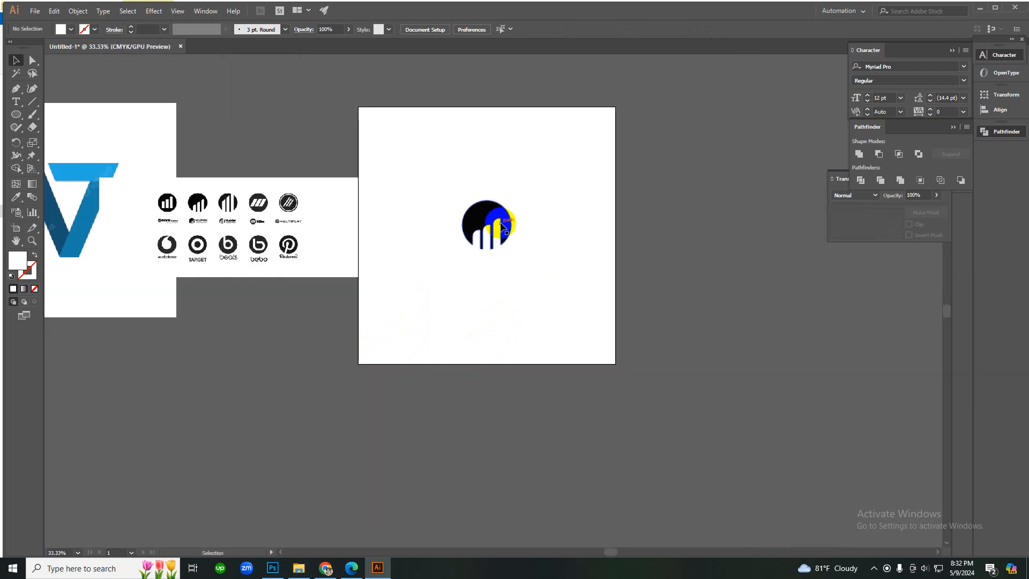
{"action": "left_click_drag", "start_coordinate": [489, 215], "coordinate": [695, 231]}
{"action": "key", "text": "ctrl+plus"}
{"action": "key", "text": "ctrl+plus"}
{"action": "key", "text": "ctrl+plus"}
{"action": "key", "text": "ctrl+plus"}
{"action": "key", "text": "ctrl+plus"}
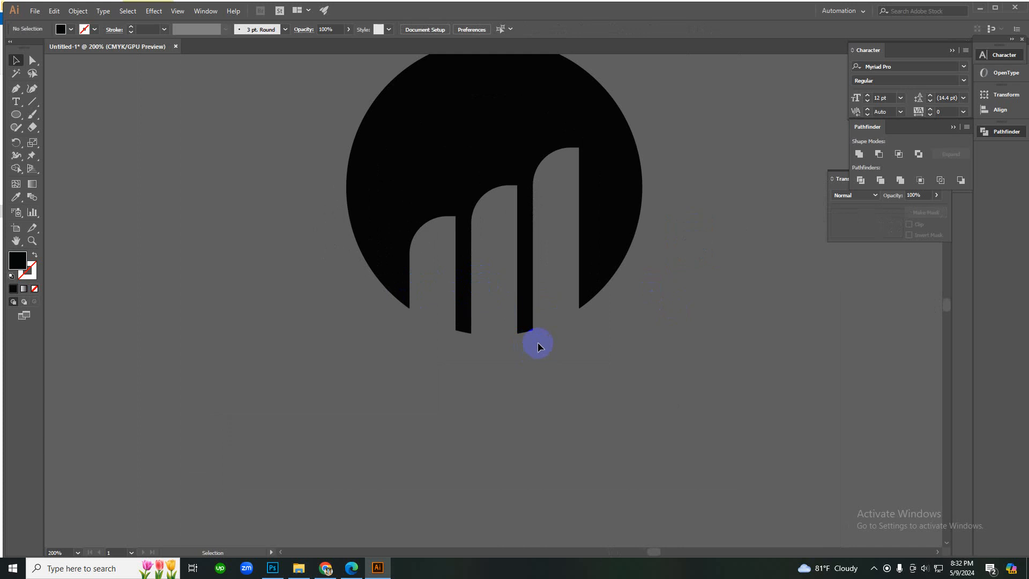
- Delete the cut-out logo from the grey canvas beside the artboard
{"action": "left_click", "coordinate": [441, 339], "text": "ctrl+alt"}
{"action": "left_click", "coordinate": [442, 339], "text": "ctrl+alt"}
{"action": "left_click", "coordinate": [442, 338], "text": "ctrl+alt"}
{"action": "left_click", "coordinate": [442, 339], "text": "ctrl+alt"}
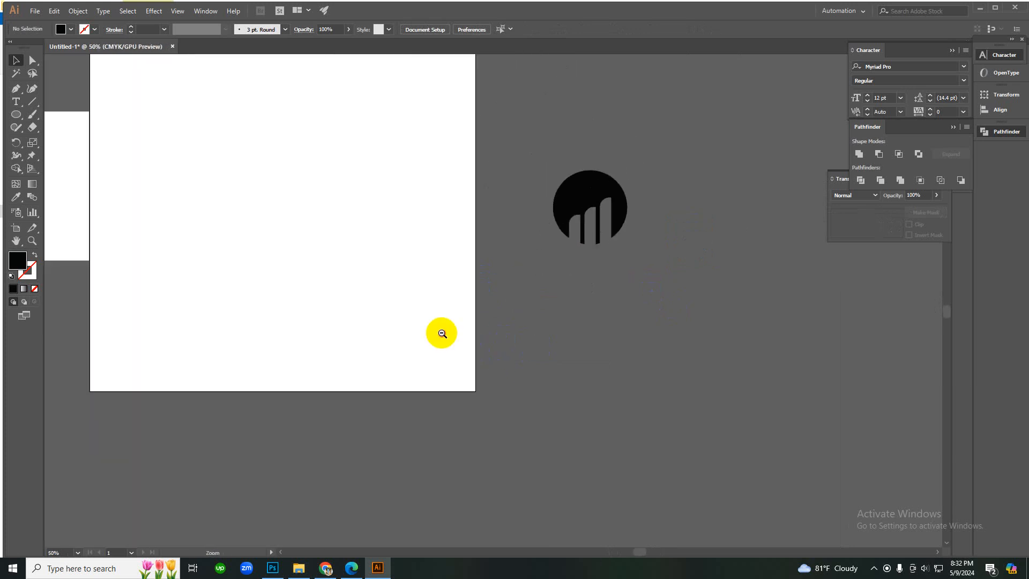
{"action": "left_click", "coordinate": [441, 339], "text": "ctrl+alt"}
{"action": "left_click_drag", "start_coordinate": [567, 188], "coordinate": [622, 258]}
{"action": "key", "text": "Delete"}
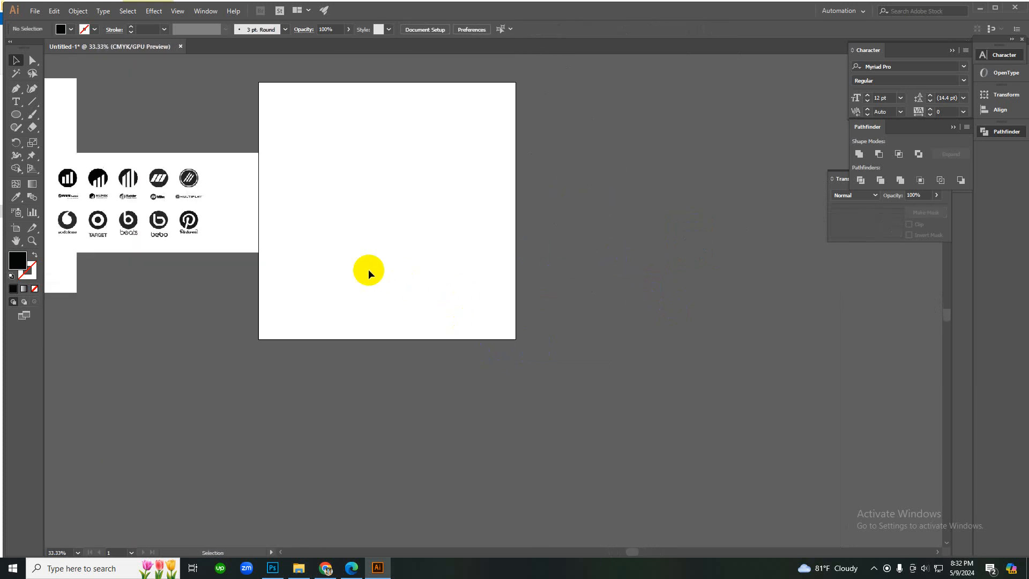
{"action": "left_click", "coordinate": [308, 250], "text": "ctrl"}
{"action": "left_click", "coordinate": [586, 298], "text": "ctrl"}
{"action": "left_click", "coordinate": [524, 296], "text": "ctrl"}
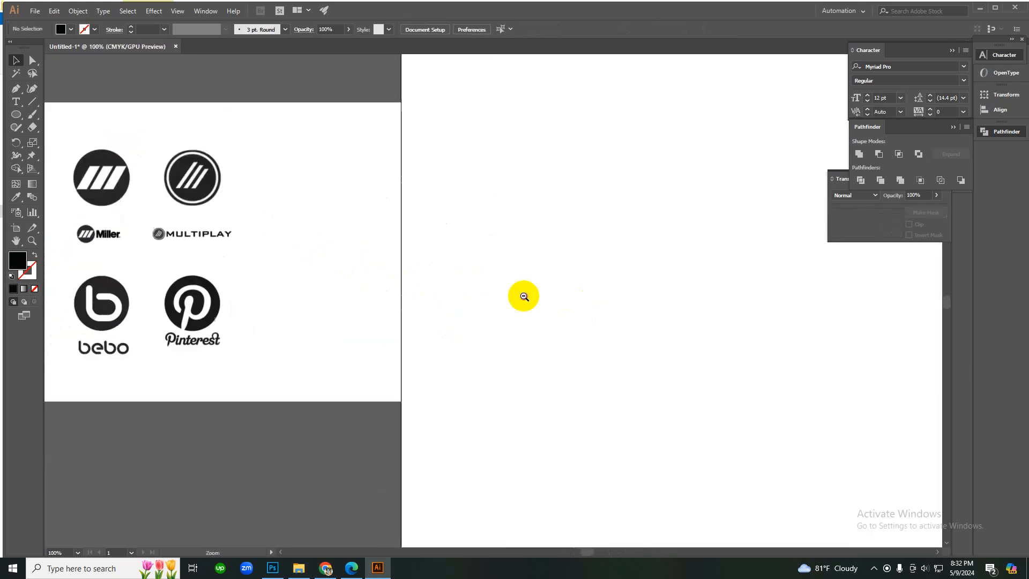
{"action": "left_click", "coordinate": [524, 296], "text": "ctrl+alt"}
{"action": "left_click", "coordinate": [524, 296], "text": "ctrl+alt"}
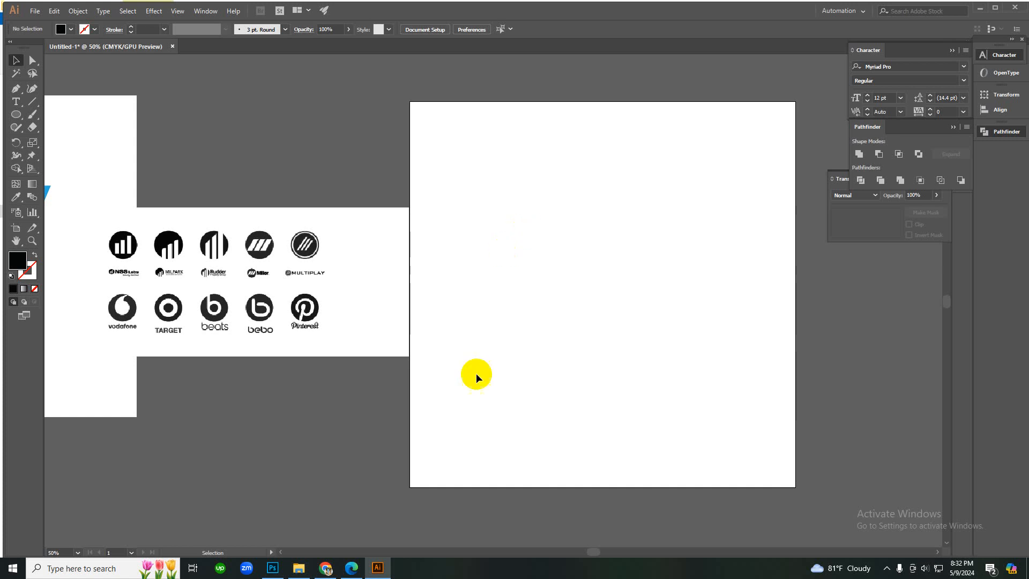
- Switch to Google Chrome and copy the Prototypr reference image with the ten circular logos
{"action": "left_click", "coordinate": [299, 567]}
{"action": "left_click", "coordinate": [334, 571]}
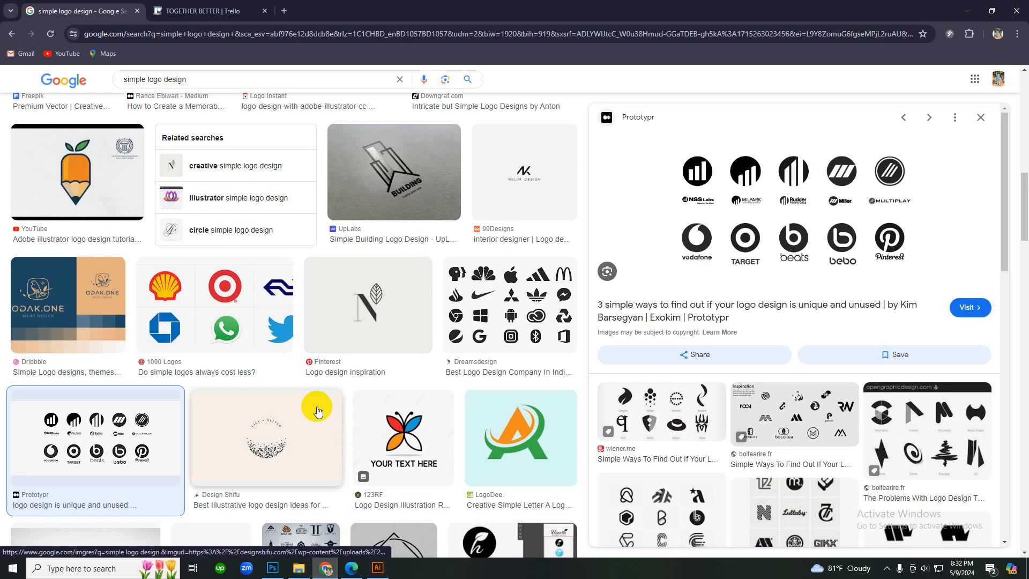
{"action": "scroll", "coordinate": [751, 378], "scroll_direction": "down", "scroll_amount": 3}
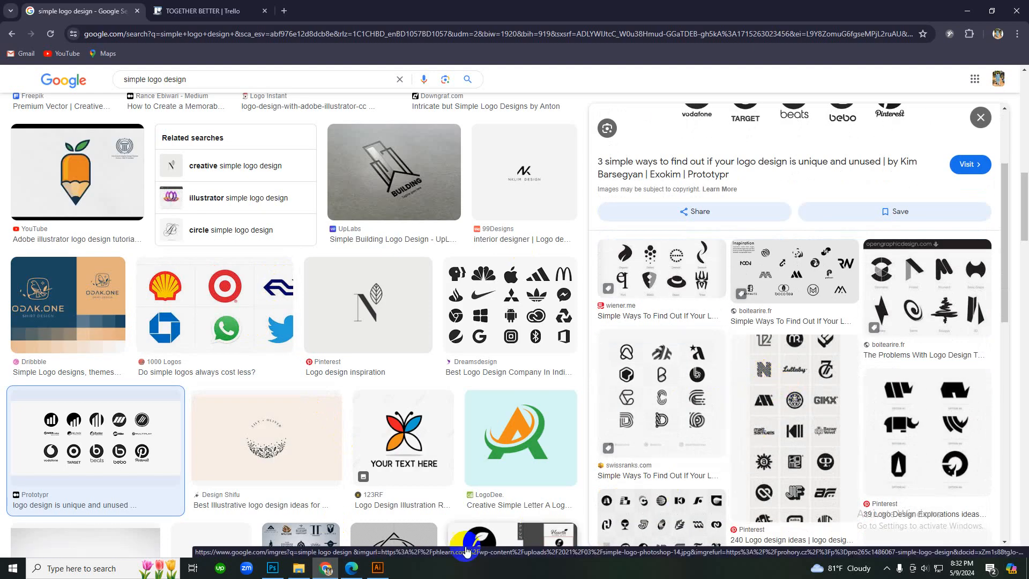
{"action": "scroll", "coordinate": [677, 380], "scroll_direction": "up", "scroll_amount": 2}
{"action": "right_click", "coordinate": [739, 220]}
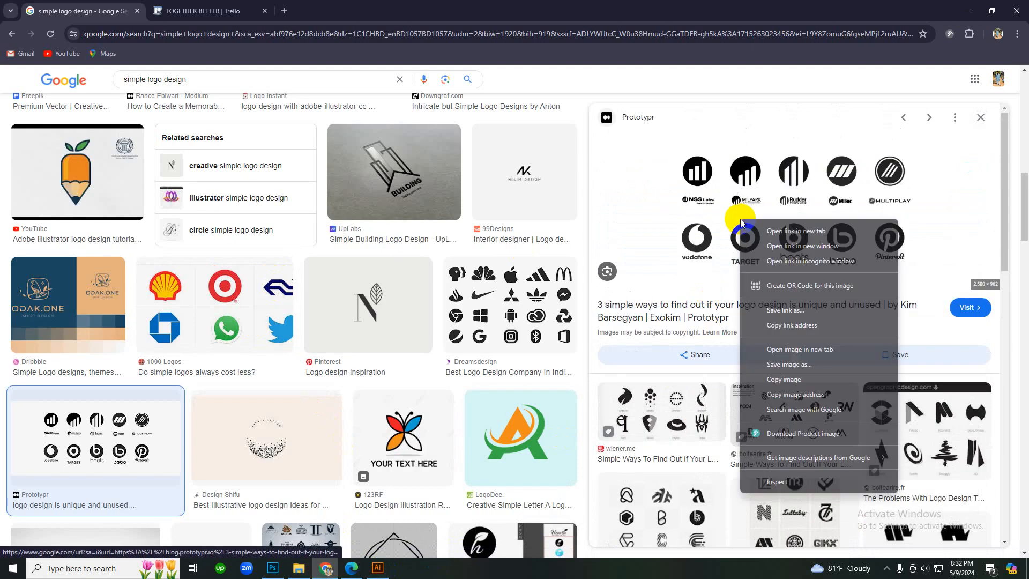
{"action": "left_click", "coordinate": [777, 367]}
- Switch to Facebook in Microsoft Edge, close the flag picture, and send the copied logo sheet in the open chat
{"action": "left_click", "coordinate": [363, 570]}
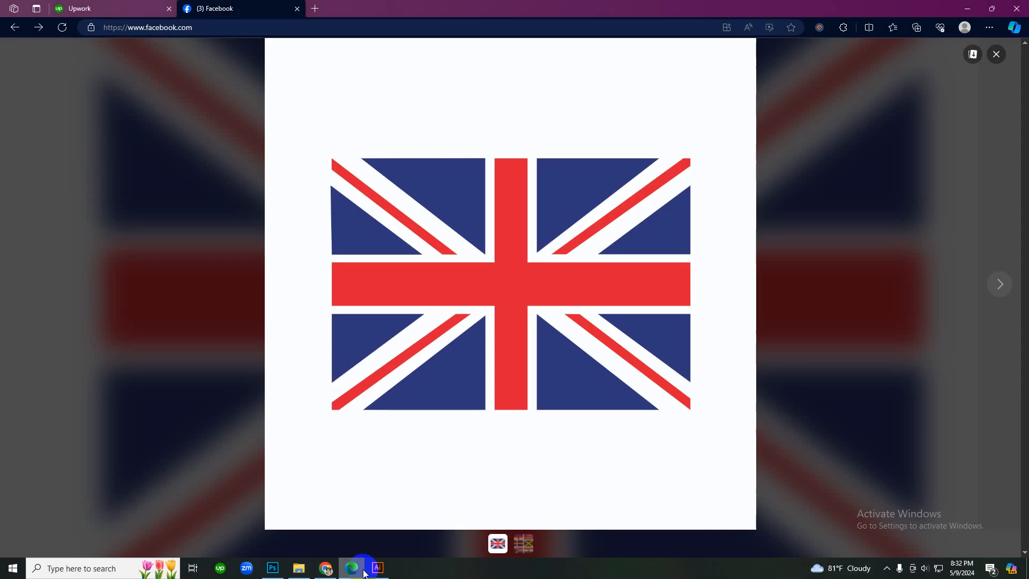
{"action": "left_click", "coordinate": [996, 63]}
{"action": "left_click", "coordinate": [997, 58]}
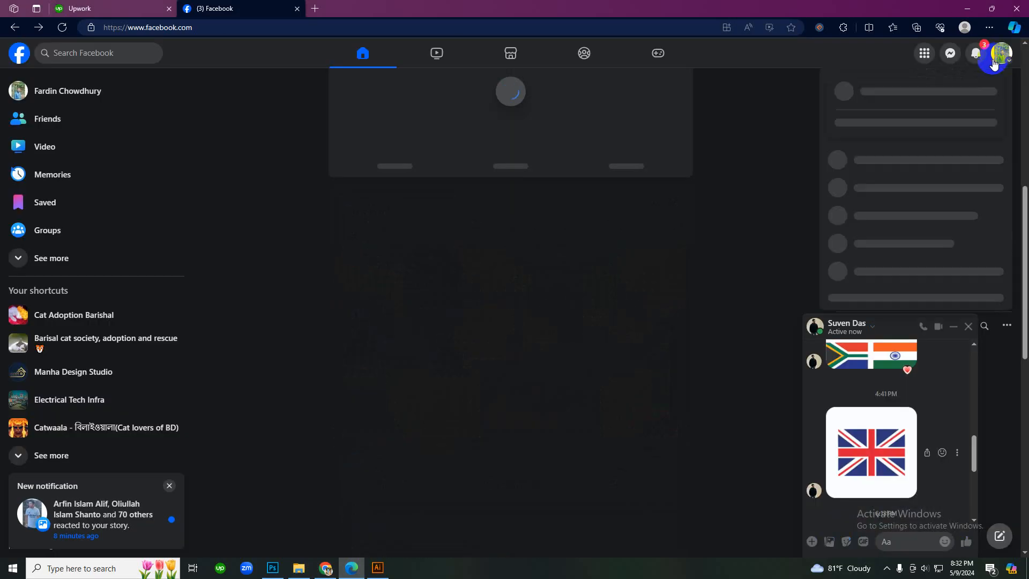
{"action": "left_click", "coordinate": [998, 57]}
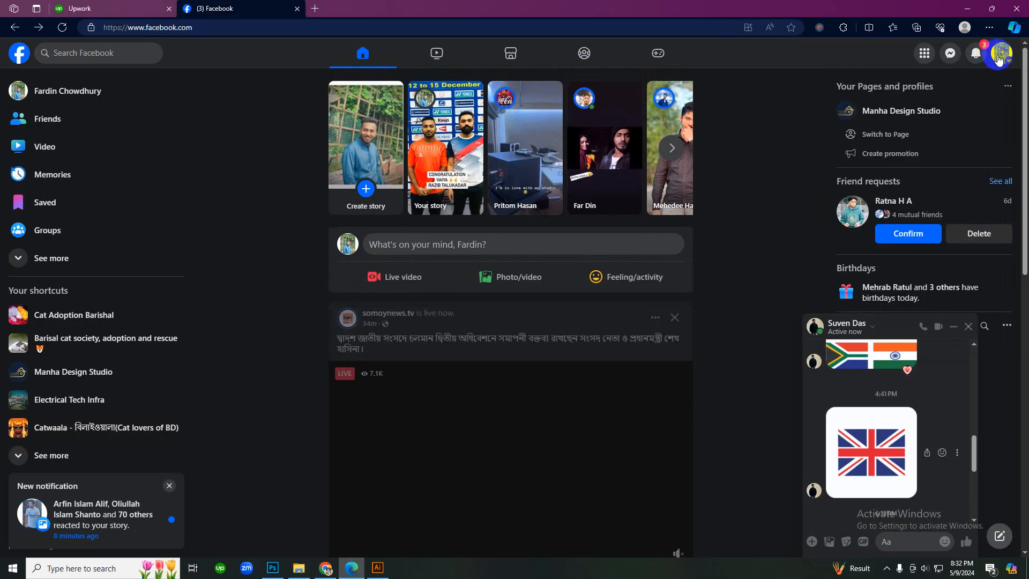
{"action": "left_click", "coordinate": [904, 544]}
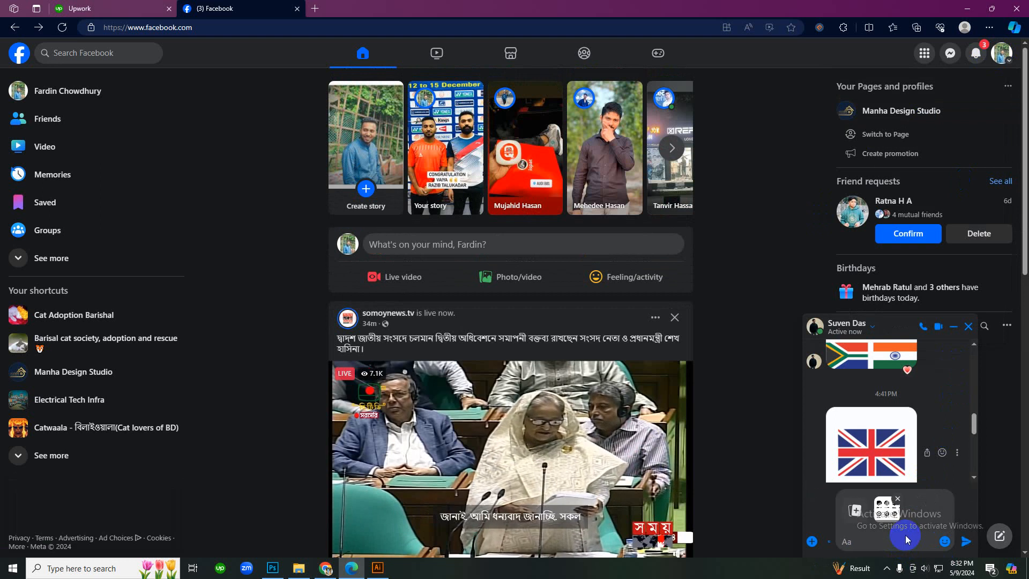
{"action": "left_click", "coordinate": [778, 281]}
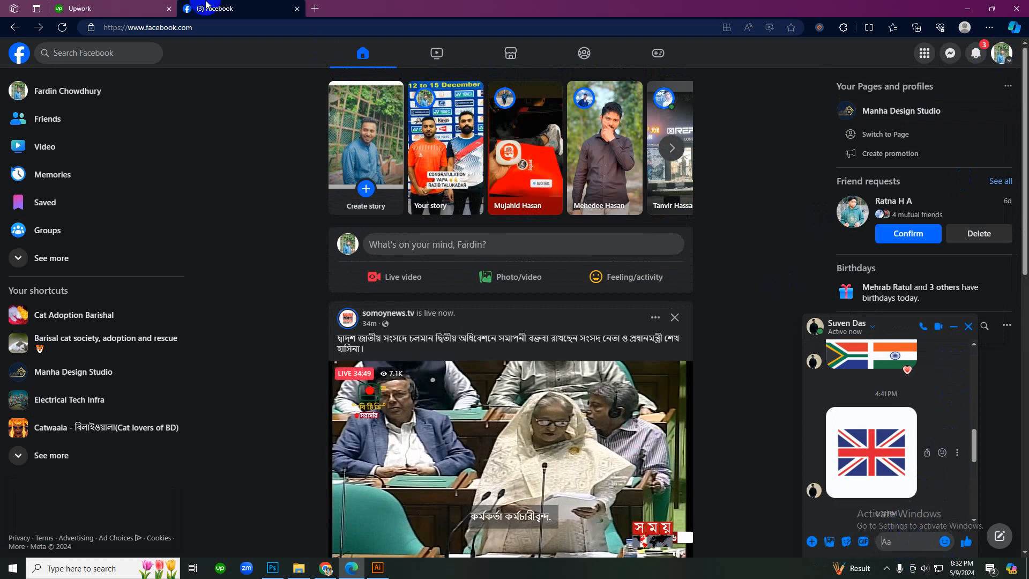
- Return to Google Chrome, open the Pinterest image "39 Logo Design Explorations ideas" from the related results, and copy it
{"action": "left_click", "coordinate": [117, 6]}
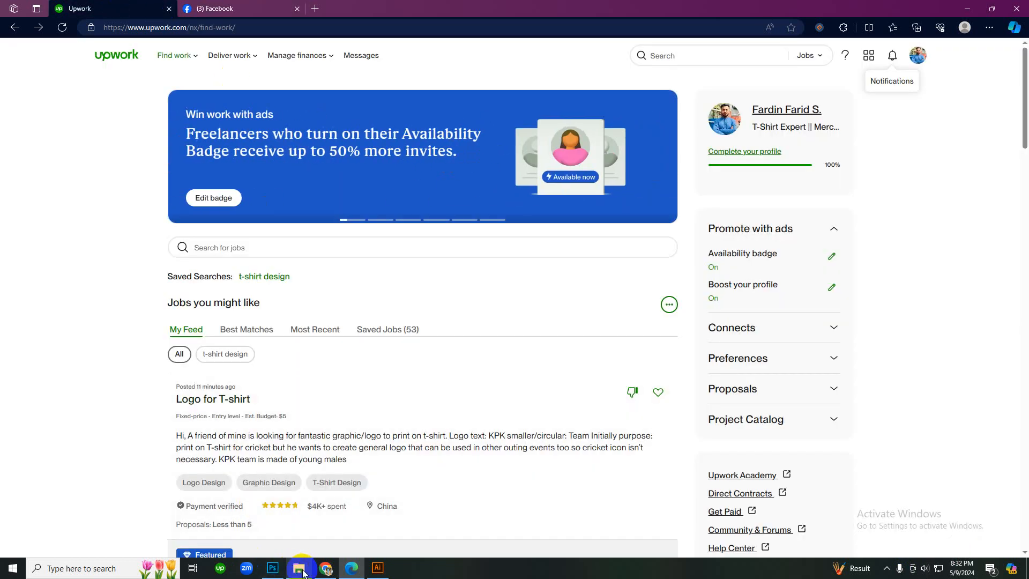
{"action": "left_click", "coordinate": [325, 568]}
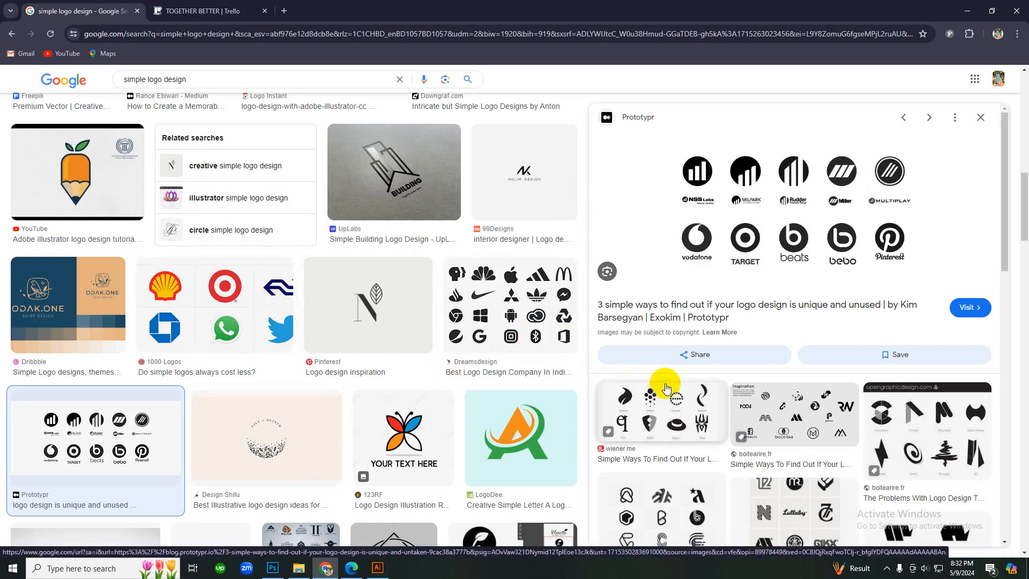
{"action": "scroll", "coordinate": [916, 512], "scroll_direction": "down", "scroll_amount": 3}
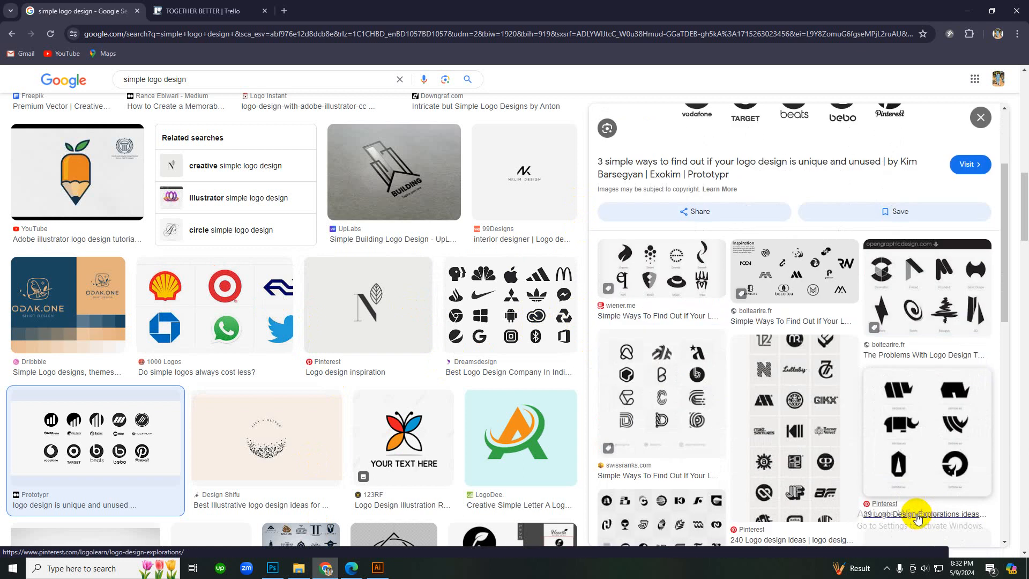
{"action": "left_click", "coordinate": [923, 375]}
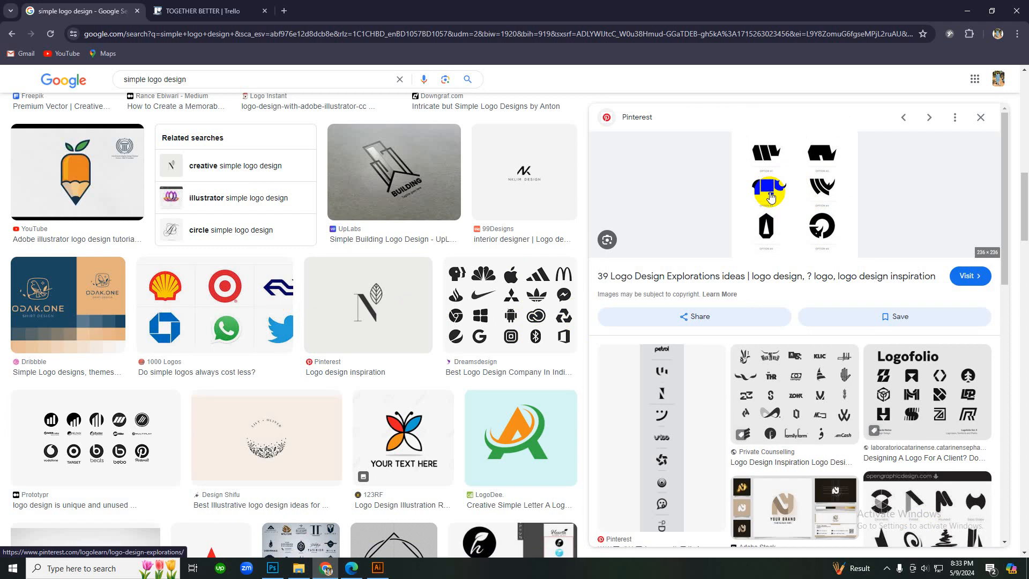
{"action": "right_click", "coordinate": [792, 177]}
{"action": "left_click", "coordinate": [832, 339]}
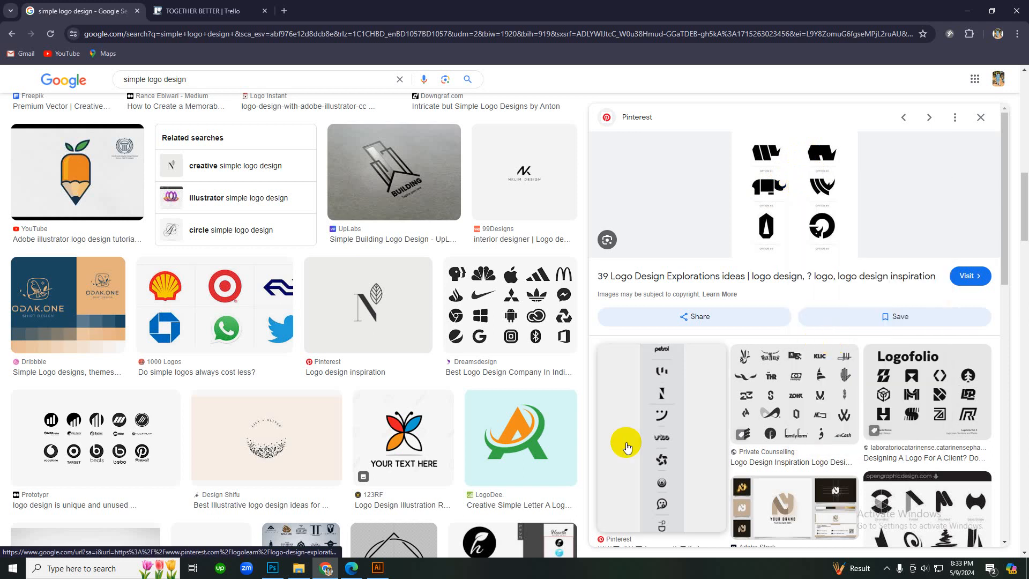
- Switch to the Facebook chat in Microsoft Edge and send the copied Pinterest logo image
{"action": "left_click", "coordinate": [343, 570]}
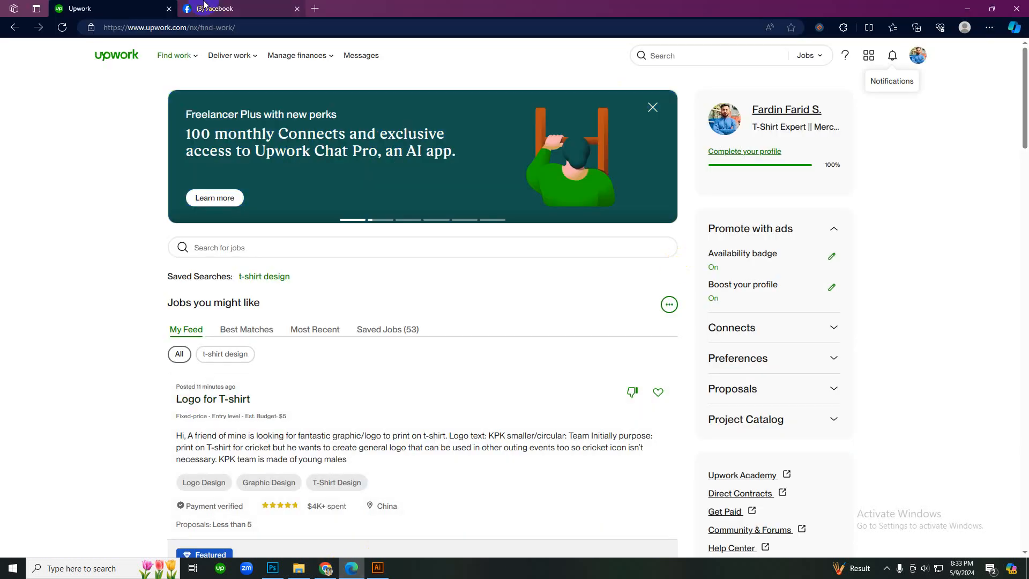
{"action": "left_click", "coordinate": [205, 5]}
{"action": "left_click", "coordinate": [877, 542]}
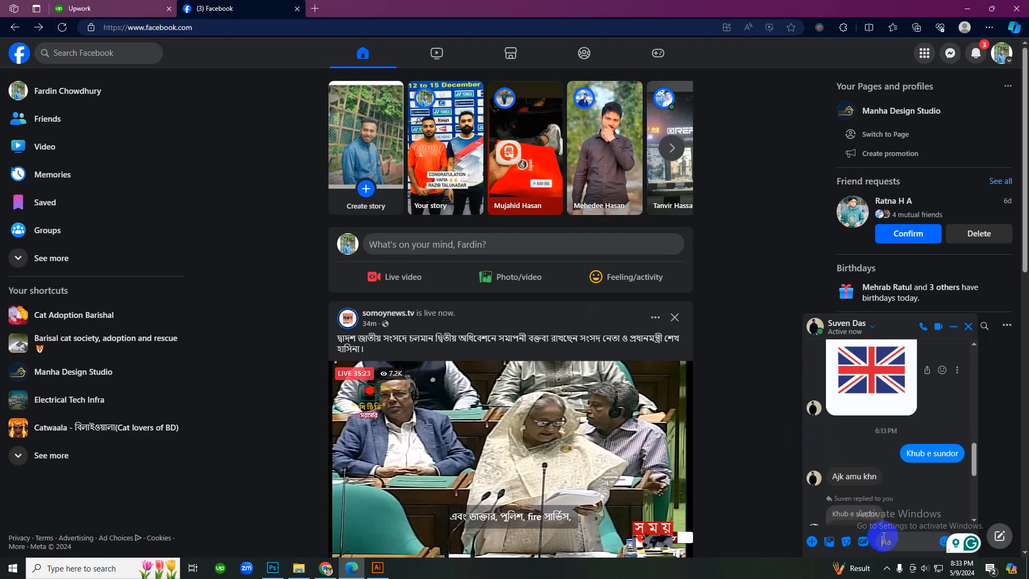
{"action": "key", "text": "ctrl+v"}
{"action": "key", "text": "Return"}
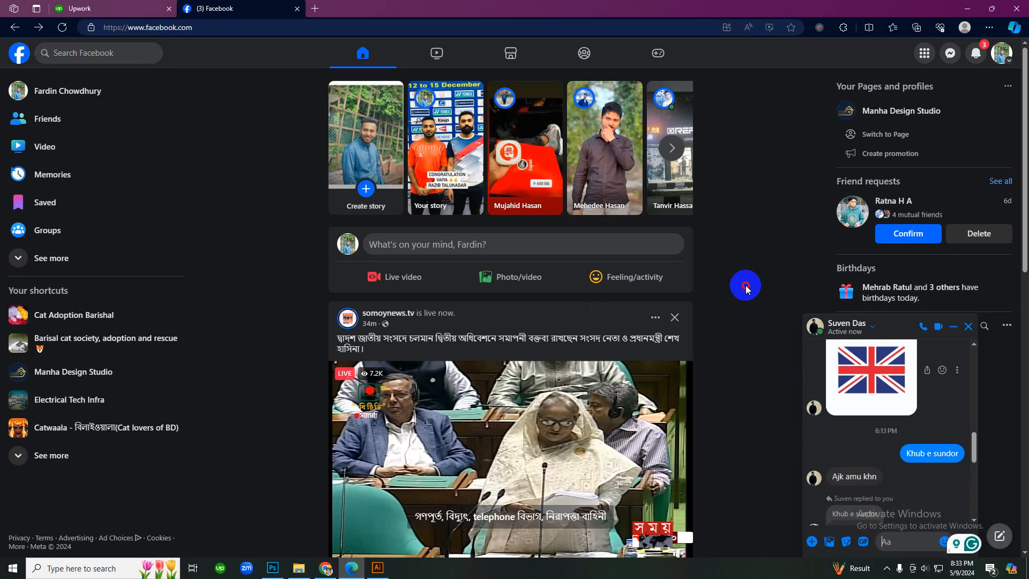
- Switch to Google Chrome, view the codexperutrade.com "Letter X exploration" logo image from the related results, and close the preview
{"action": "left_click", "coordinate": [330, 575]}
{"action": "scroll", "coordinate": [441, 384], "scroll_direction": "down", "scroll_amount": 4}
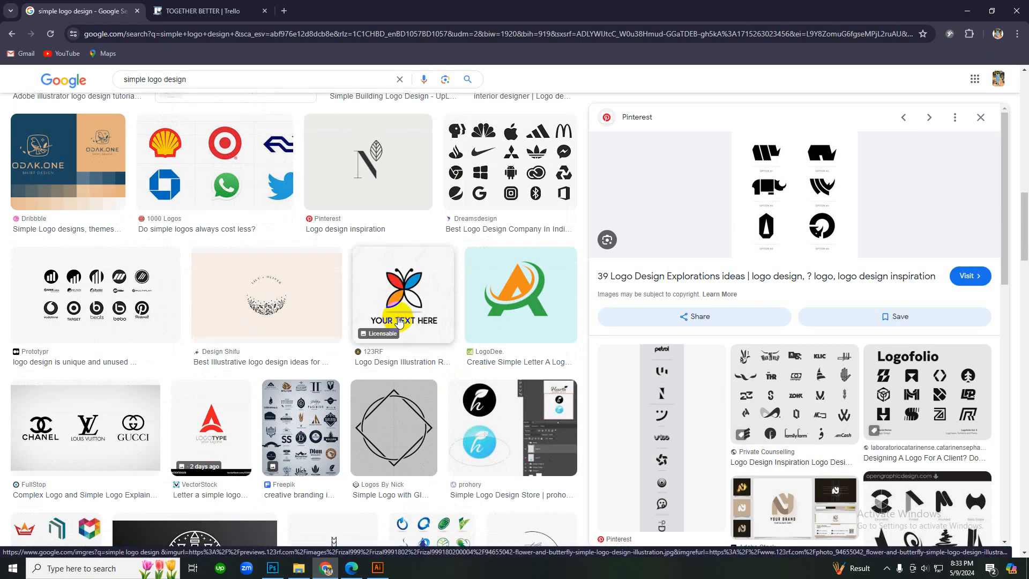
{"action": "scroll", "coordinate": [398, 322], "scroll_direction": "down", "scroll_amount": 3}
{"action": "scroll", "coordinate": [764, 390], "scroll_direction": "down", "scroll_amount": 5}
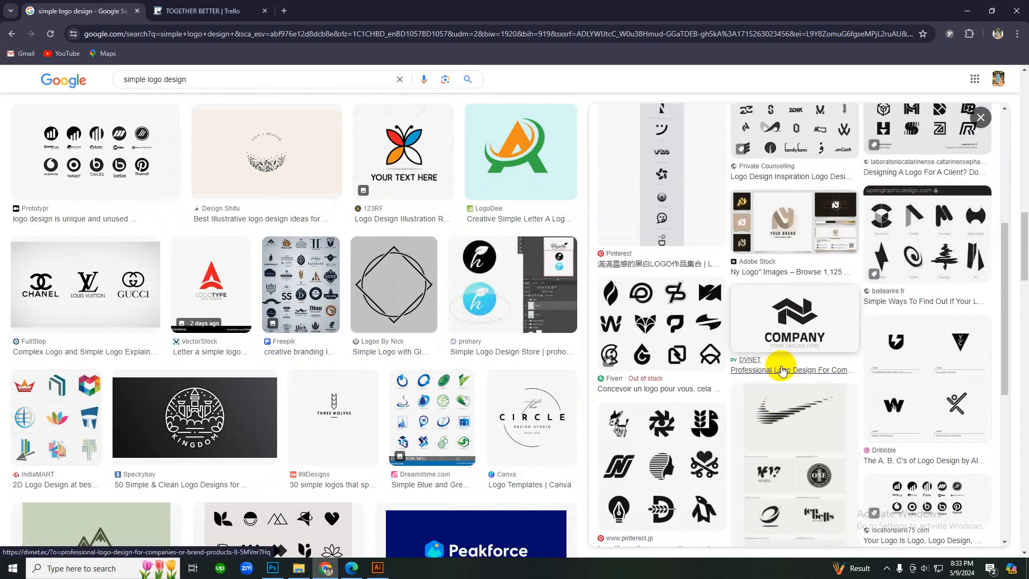
{"action": "scroll", "coordinate": [772, 365], "scroll_direction": "down", "scroll_amount": 3}
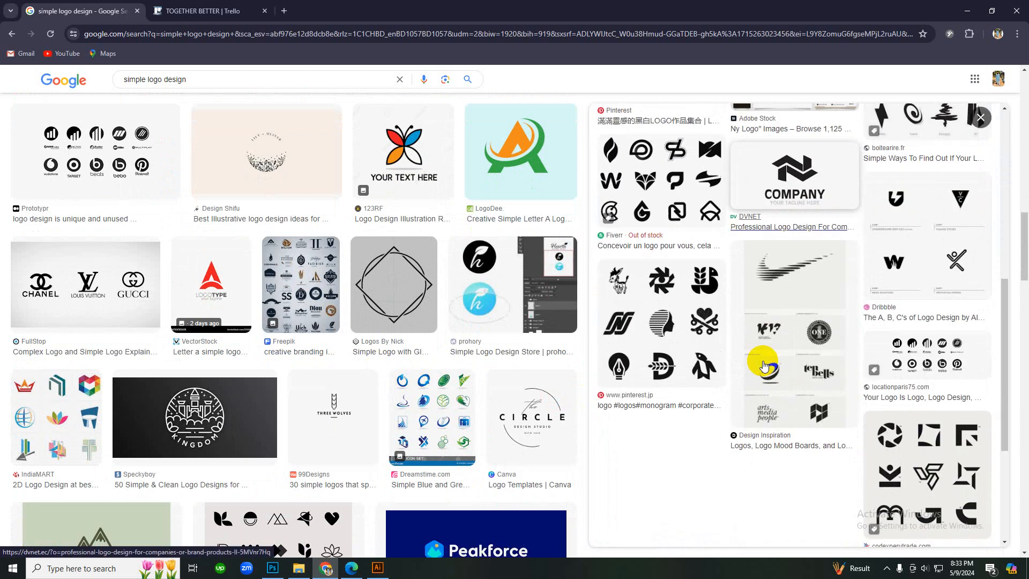
{"action": "left_click", "coordinate": [903, 449]}
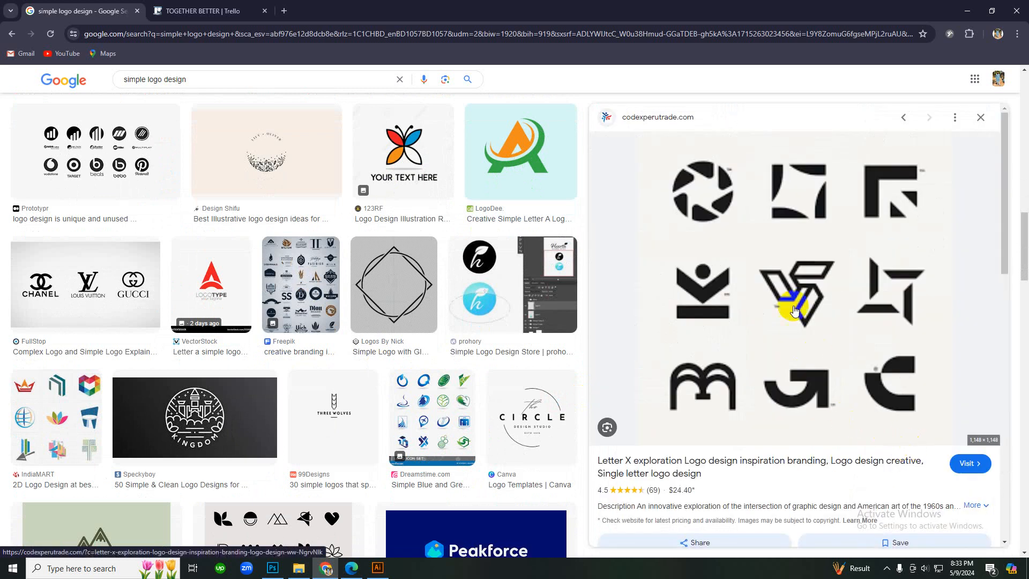
{"action": "left_click", "coordinate": [981, 118]}
- Open the bl3nd design result "Embracing Minimalism: The Power of Simple Graphic Design in the Digital Age" and copy its image
{"action": "scroll", "coordinate": [609, 372], "scroll_direction": "down", "scroll_amount": 3}
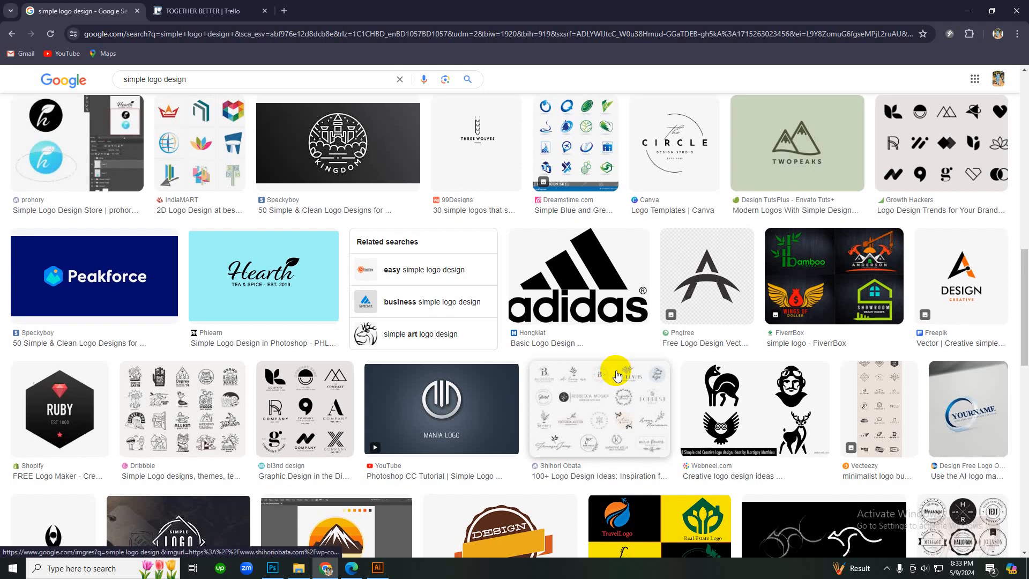
{"action": "scroll", "coordinate": [629, 370], "scroll_direction": "down", "scroll_amount": 3}
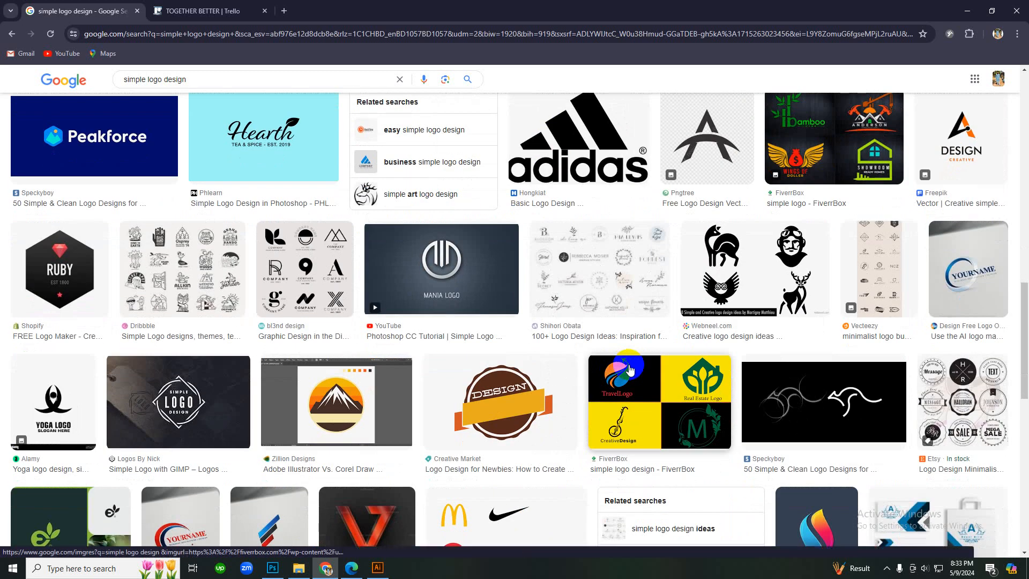
{"action": "left_click", "coordinate": [307, 275]}
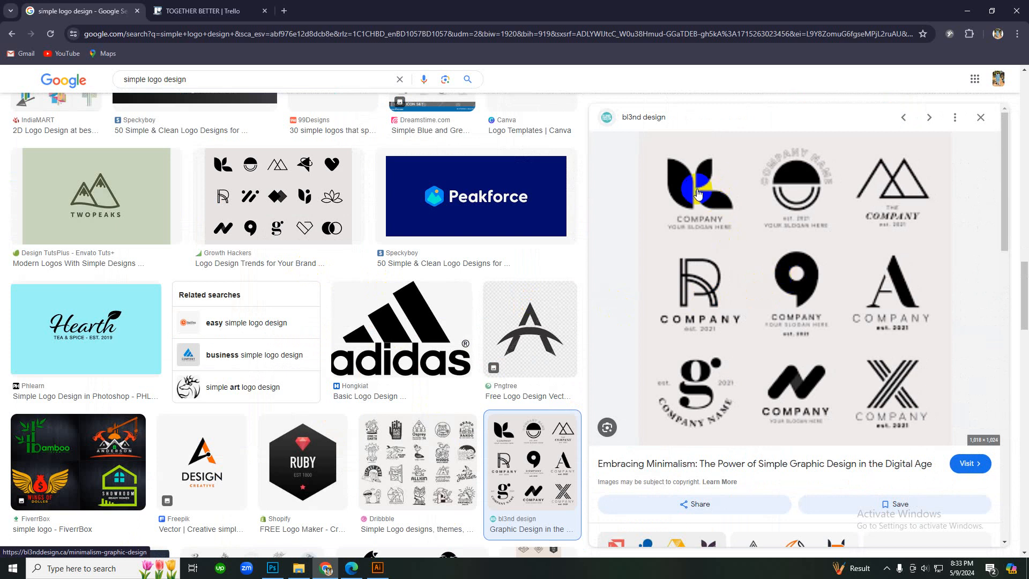
{"action": "left_click", "coordinate": [887, 568]}
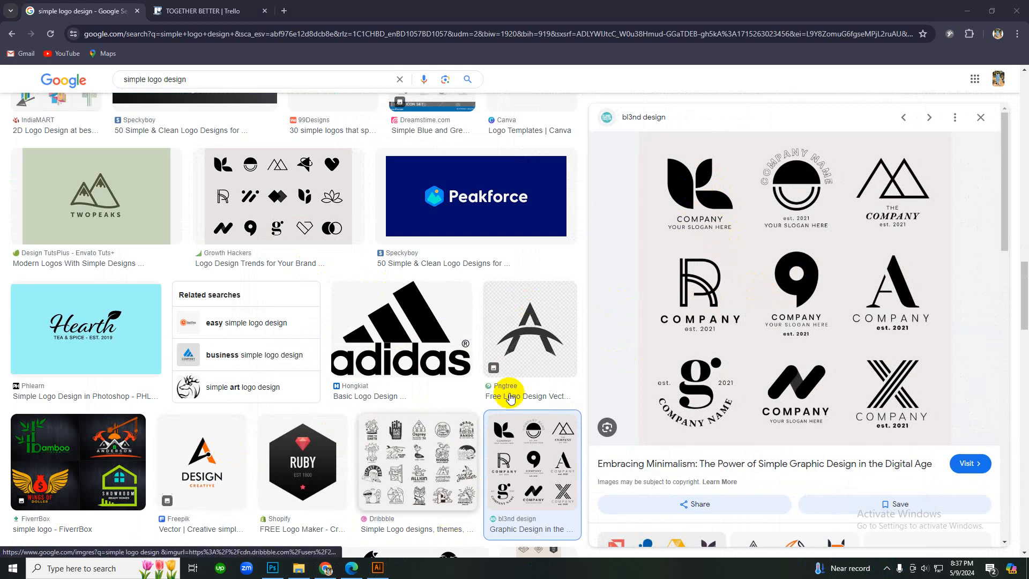
{"action": "scroll", "coordinate": [781, 317], "scroll_direction": "down", "scroll_amount": 2}
{"action": "scroll", "coordinate": [781, 316], "scroll_direction": "up", "scroll_amount": 2}
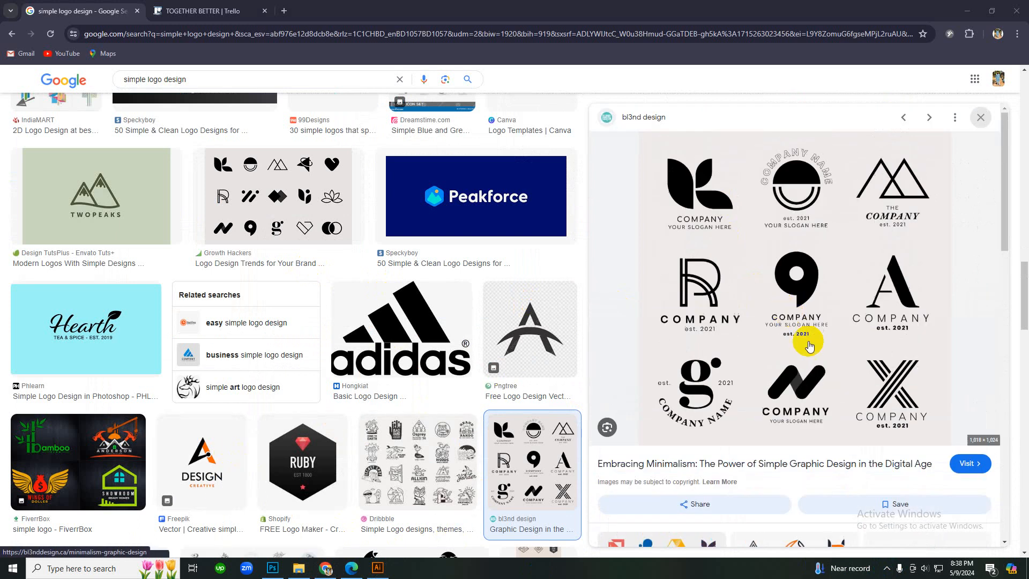
{"action": "right_click", "coordinate": [796, 291]}
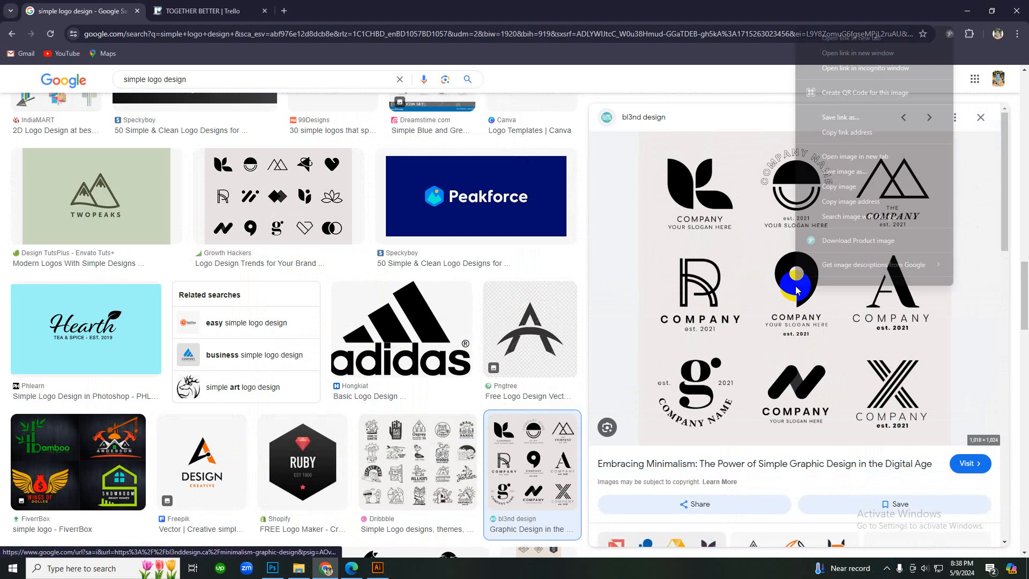
{"action": "left_click", "coordinate": [846, 195]}
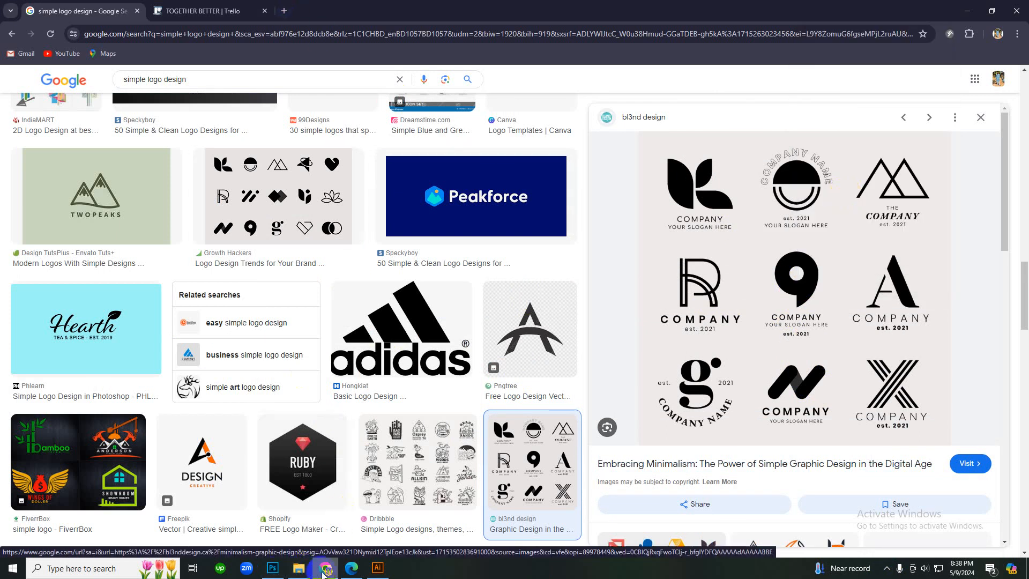
- Switch to the Facebook chat in Microsoft Edge and send the copied bl3nd design logo sheet
{"action": "left_click", "coordinate": [323, 570]}
{"action": "left_click", "coordinate": [901, 537]}
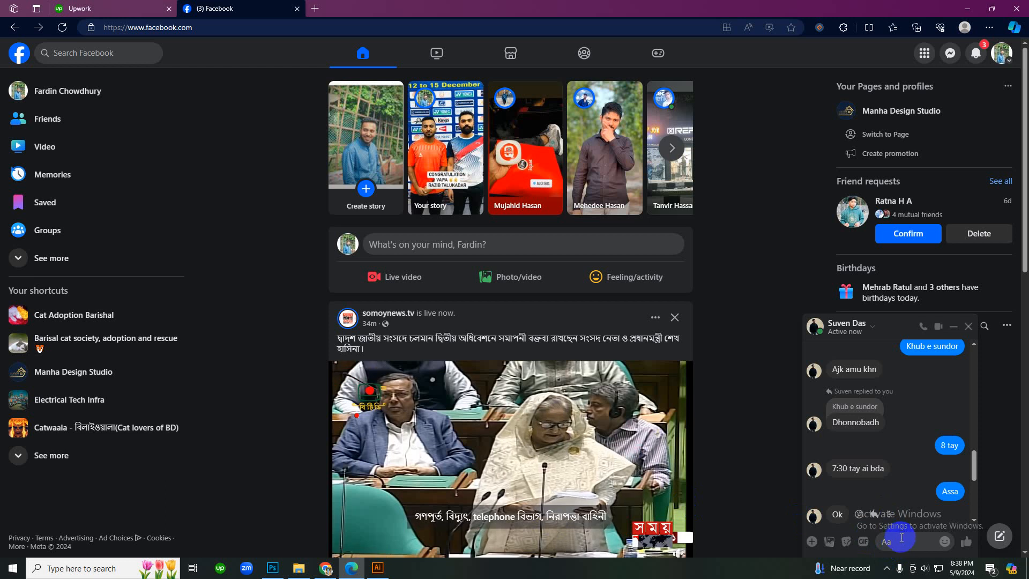
{"action": "key", "text": "ctrl+v"}
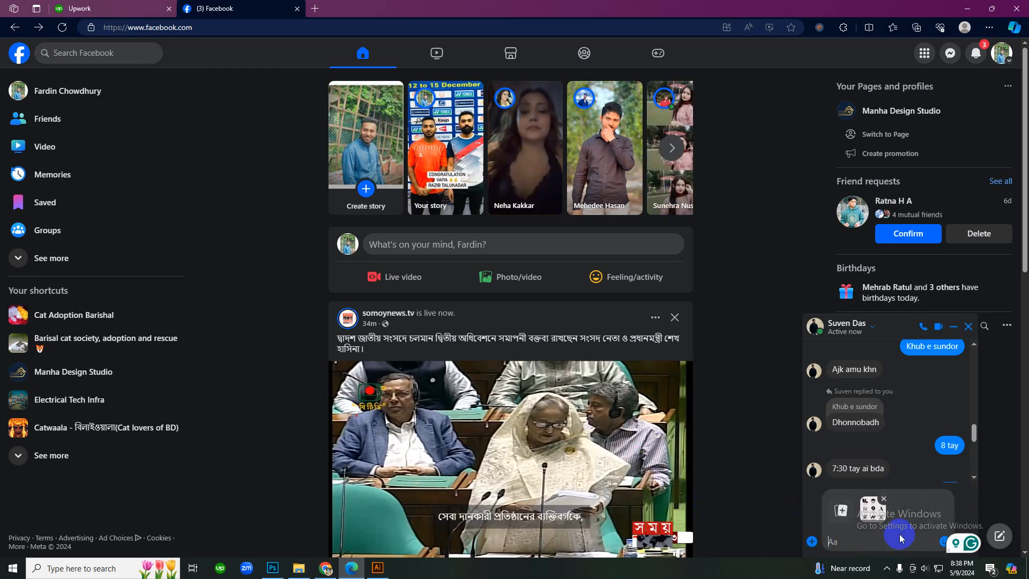
{"action": "key", "text": "Return"}
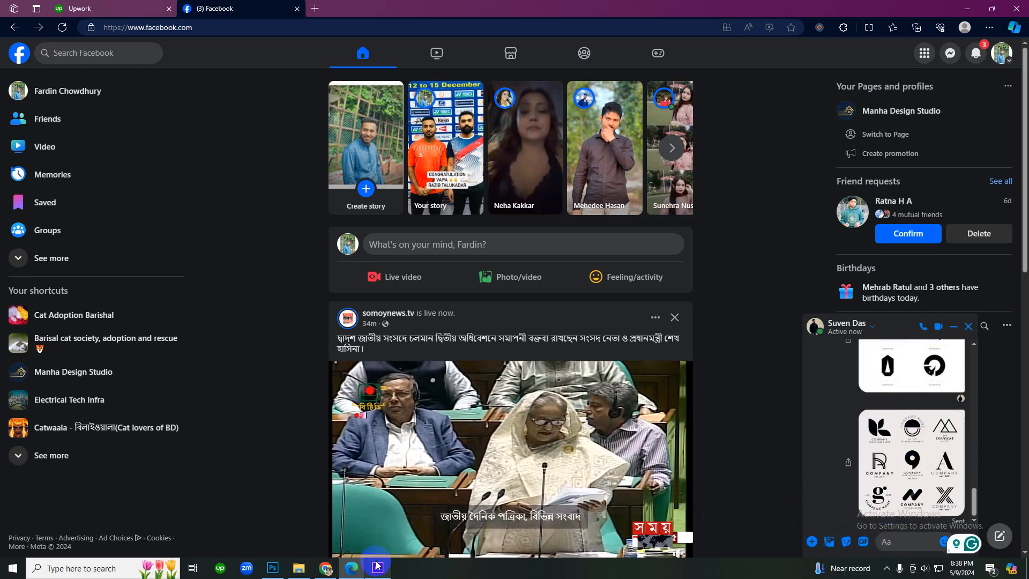
- Return to Google Chrome and open the related "Logo Design Simple" M-motif set, followed by the related image "Unique And Creative M Logo Design"
{"action": "left_click", "coordinate": [326, 568]}
{"action": "scroll", "coordinate": [731, 351], "scroll_direction": "down", "scroll_amount": 5}
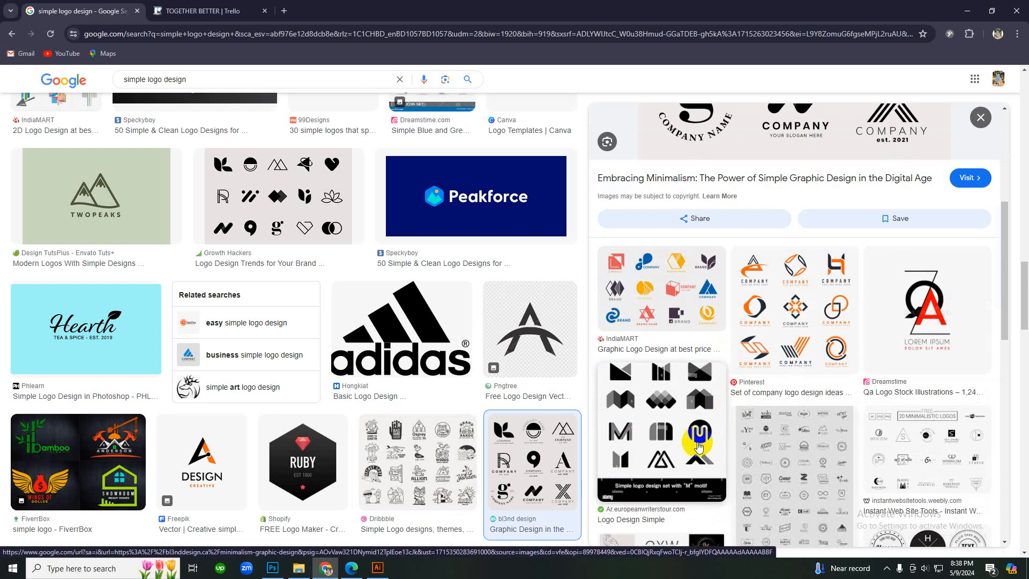
{"action": "left_click", "coordinate": [654, 407]}
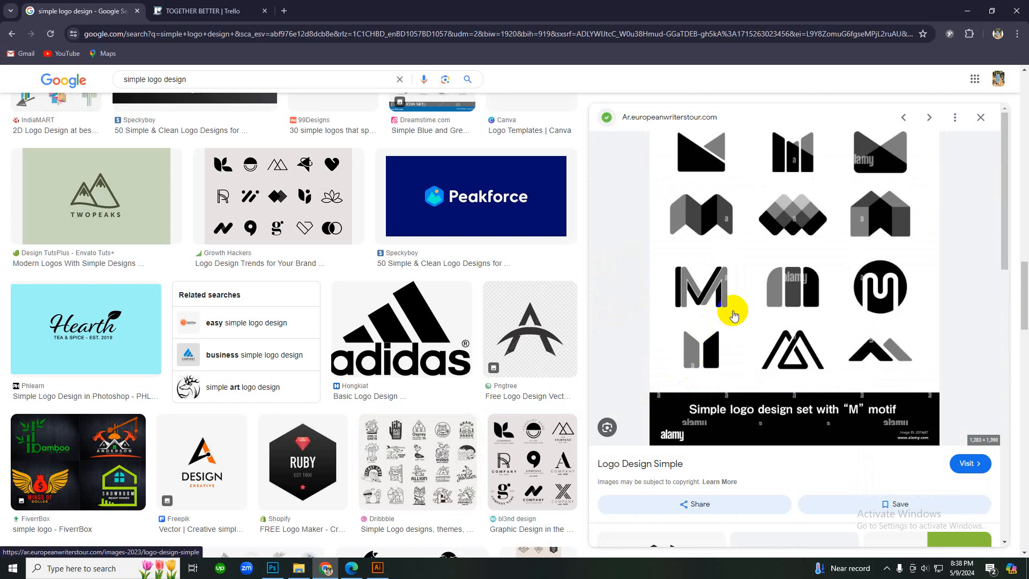
{"action": "scroll", "coordinate": [737, 286], "scroll_direction": "down", "scroll_amount": 5}
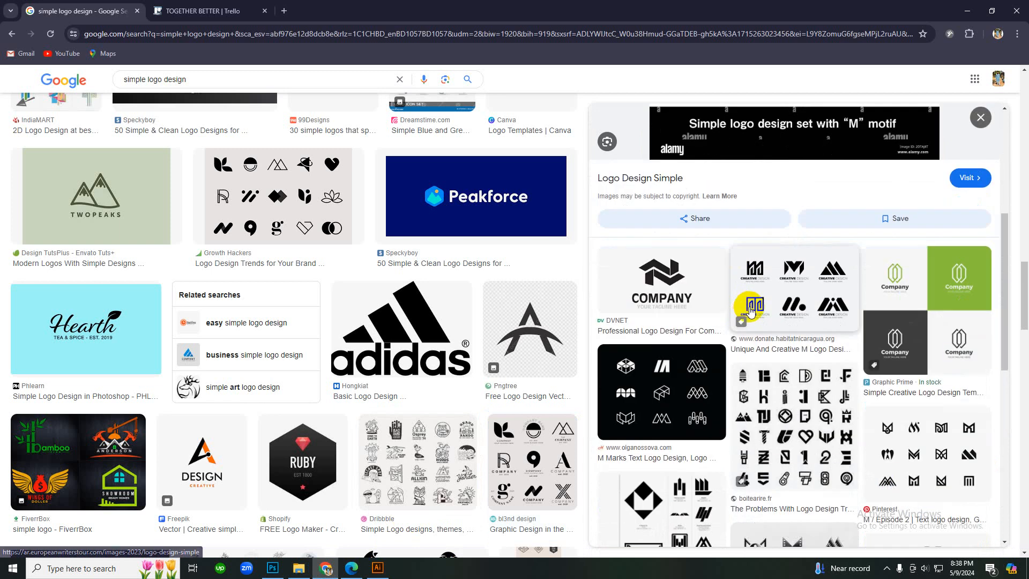
{"action": "left_click", "coordinate": [814, 294]}
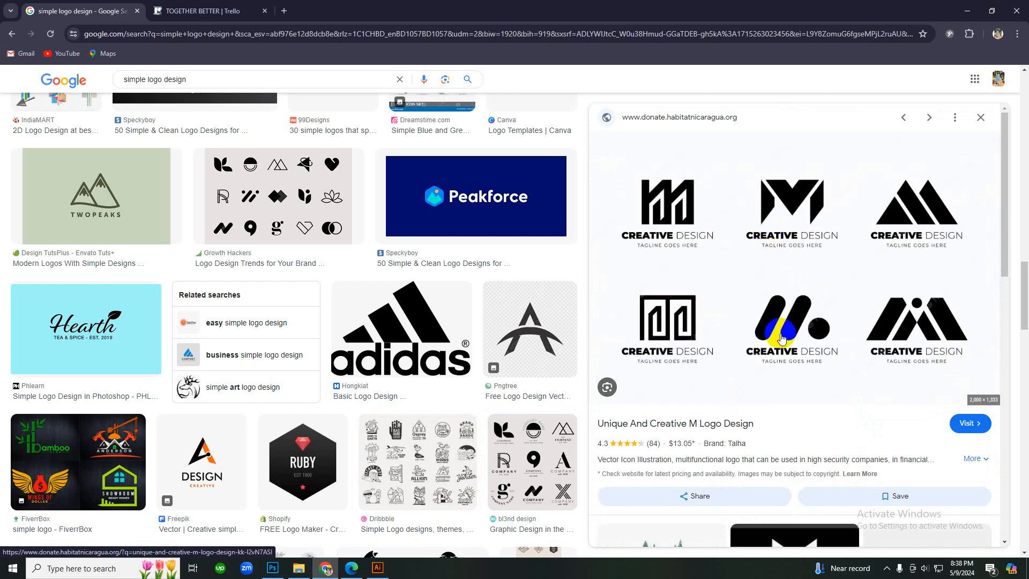
- Open the Donjon Miniature image "Exclusive Logo 137131, Creative Letter M Logo" from the related results and copy it
{"action": "scroll", "coordinate": [782, 337], "scroll_direction": "down", "scroll_amount": 5}
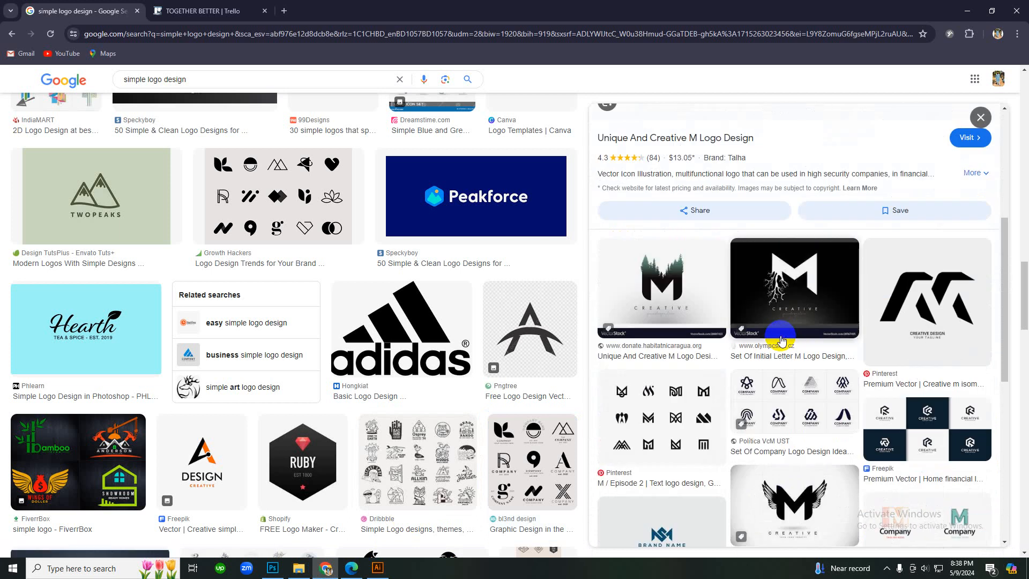
{"action": "scroll", "coordinate": [781, 339], "scroll_direction": "down", "scroll_amount": 8}
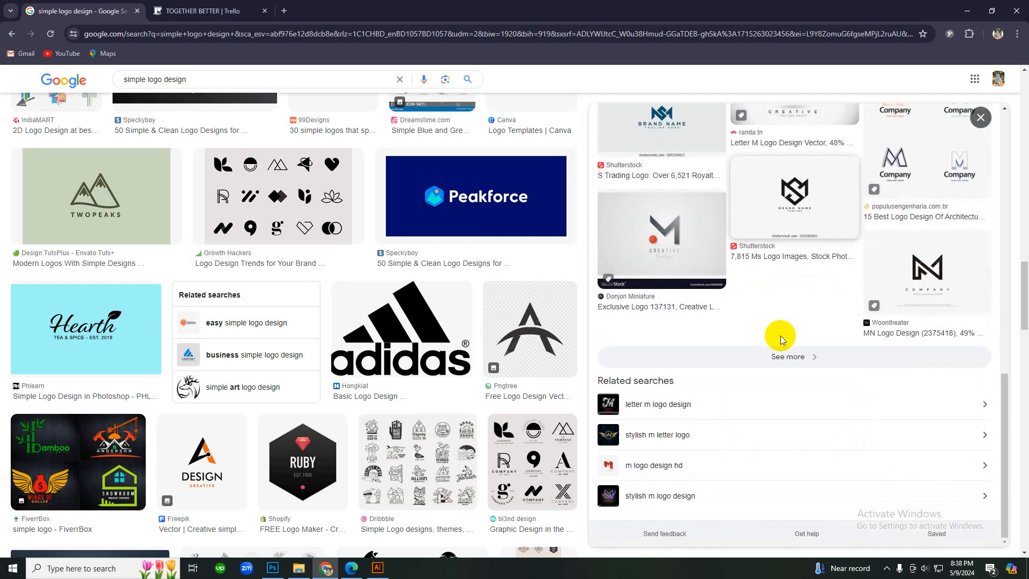
{"action": "left_click", "coordinate": [673, 244]}
{"action": "right_click", "coordinate": [776, 255]}
{"action": "left_click", "coordinate": [816, 399]}
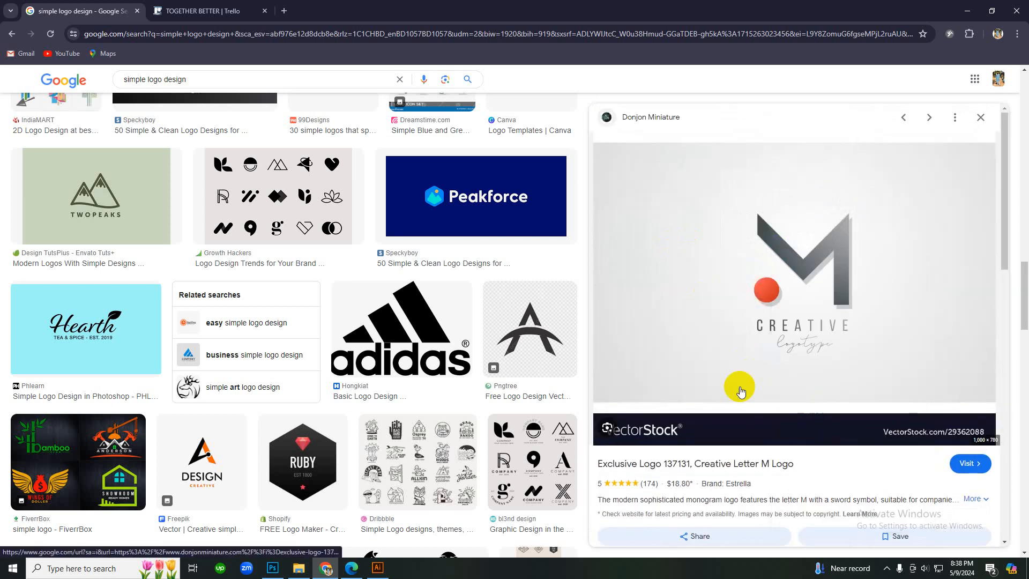
- Switch to the Facebook chat in Microsoft Edge and send the copied Creative Letter M logo image
{"action": "left_click", "coordinate": [352, 567]}
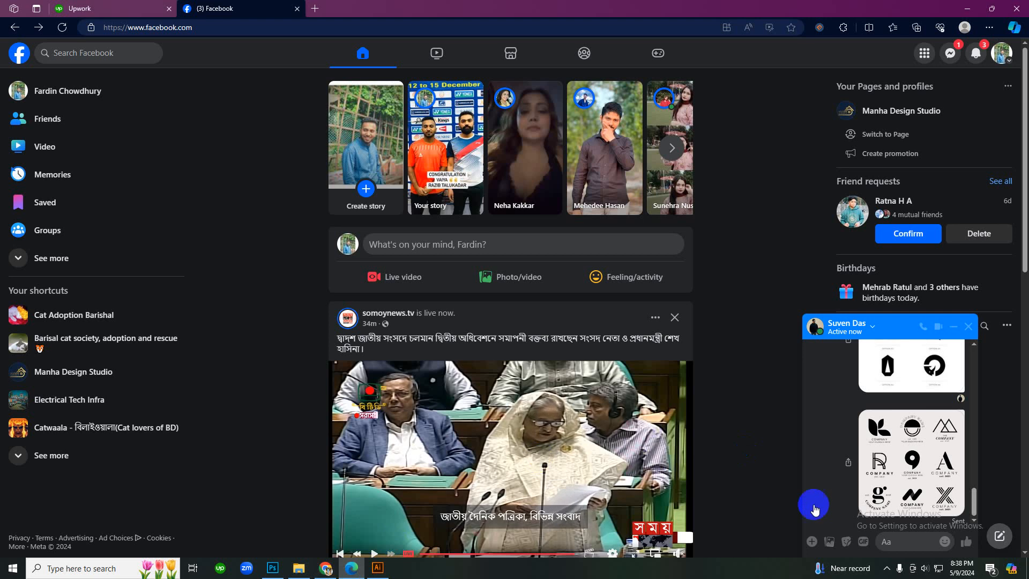
{"action": "left_click", "coordinate": [891, 541]}
{"action": "key", "text": "ctrl+v"}
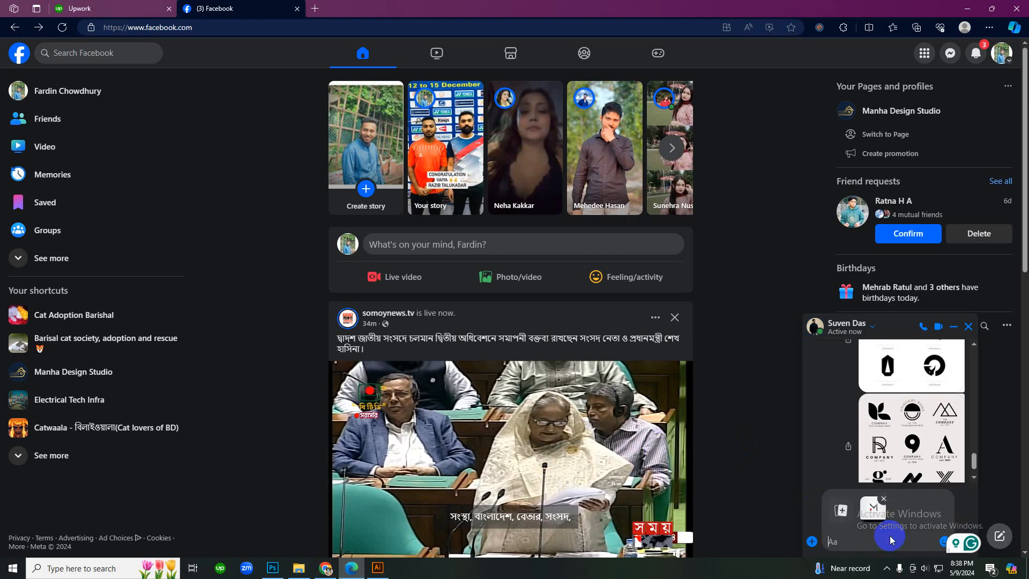
{"action": "key", "text": "Return"}
{"action": "left_click", "coordinate": [772, 435]}
- Return to Google Chrome, open the CorelDRAW.com Instagram logo image "Definitive Guide to Designing a Logo", and copy it
{"action": "left_click", "coordinate": [326, 569]}
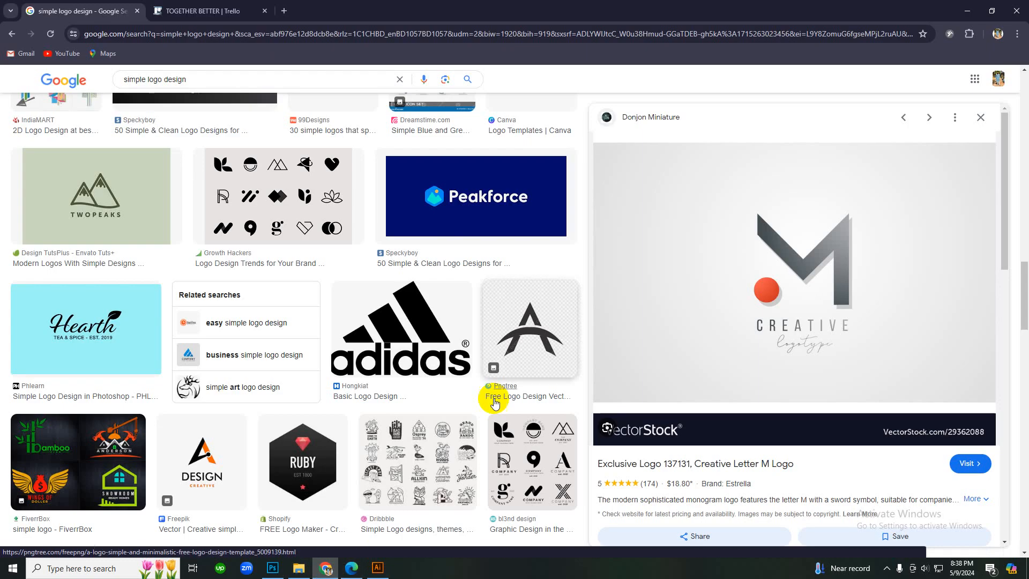
{"action": "scroll", "coordinate": [483, 408], "scroll_direction": "down", "scroll_amount": 10}
{"action": "scroll", "coordinate": [477, 421], "scroll_direction": "down", "scroll_amount": 6}
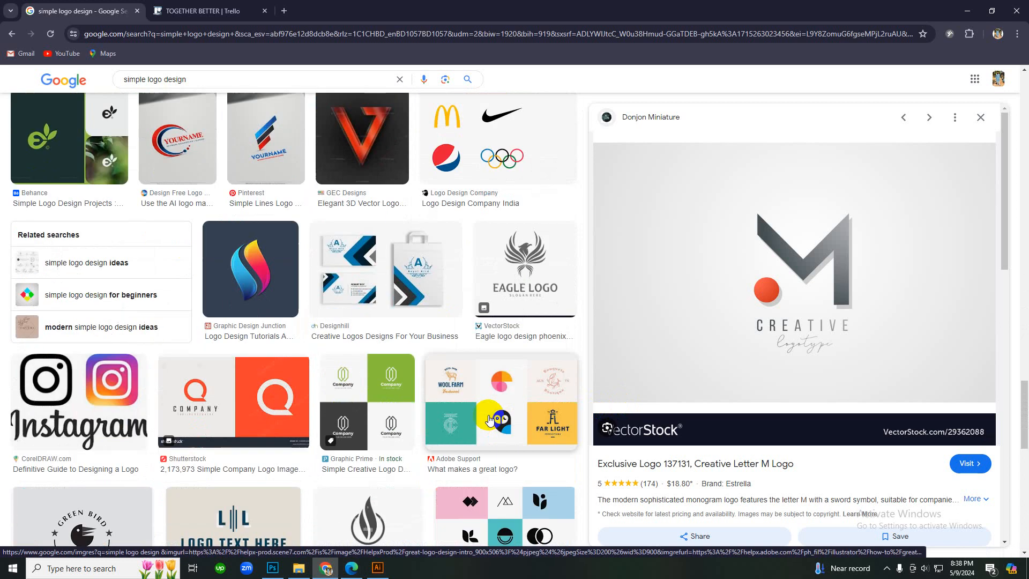
{"action": "scroll", "coordinate": [485, 421], "scroll_direction": "down", "scroll_amount": 2}
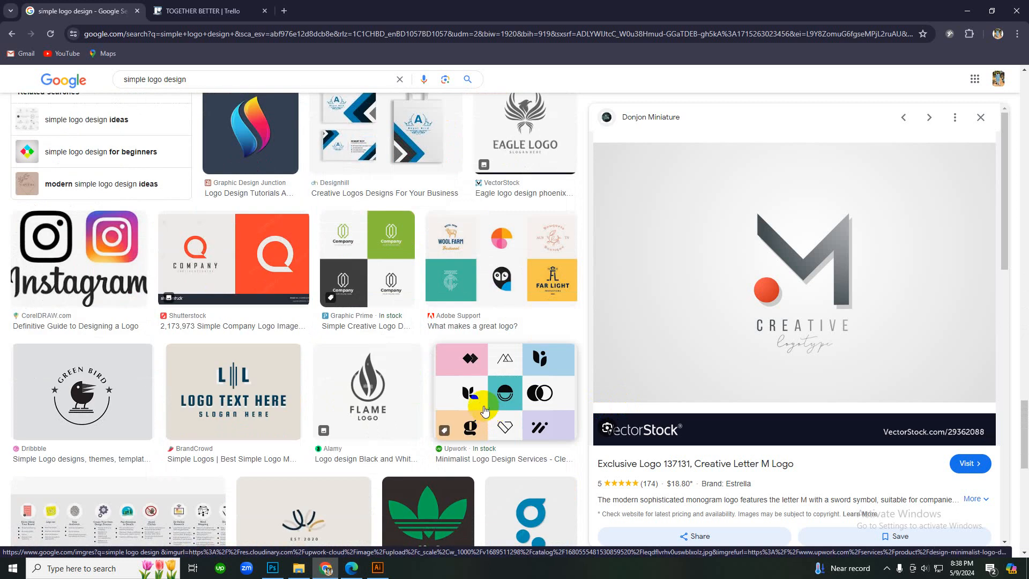
{"action": "left_click", "coordinate": [98, 236]}
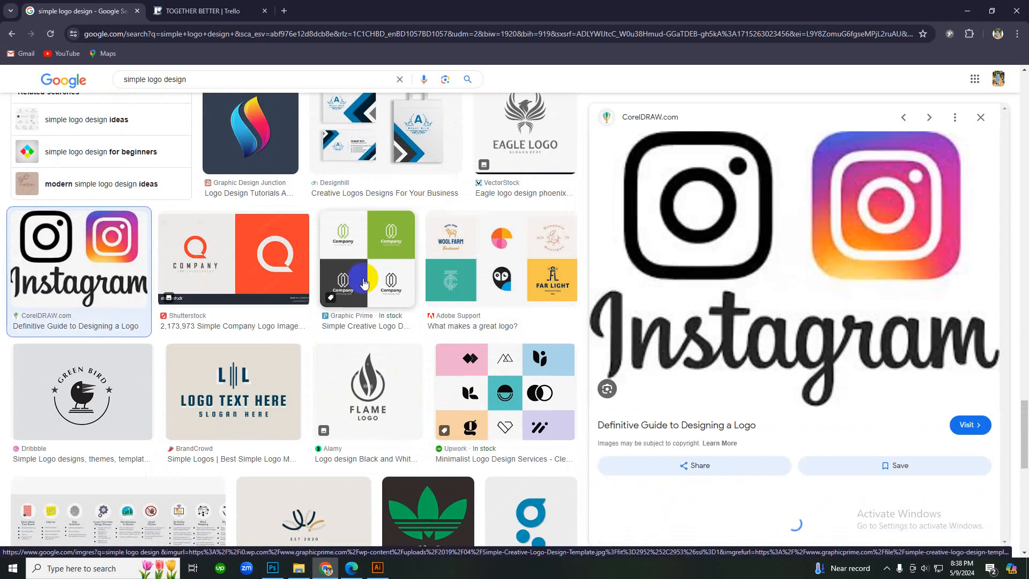
{"action": "right_click", "coordinate": [777, 201]}
{"action": "left_click", "coordinate": [809, 354]}
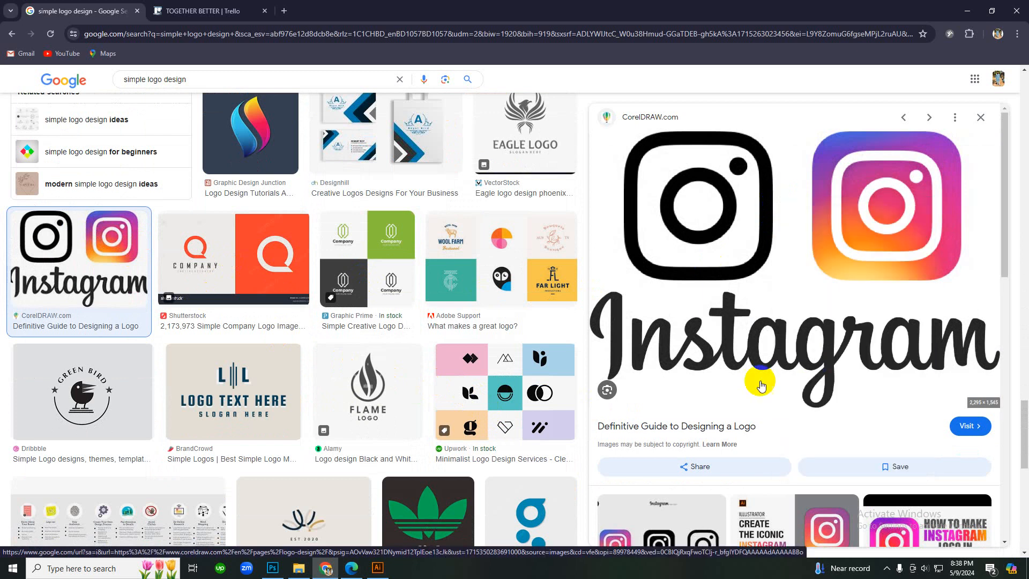
- Switch to the Facebook chat in Microsoft Edge and send the copied Instagram logo image
{"action": "left_click", "coordinate": [378, 568]}
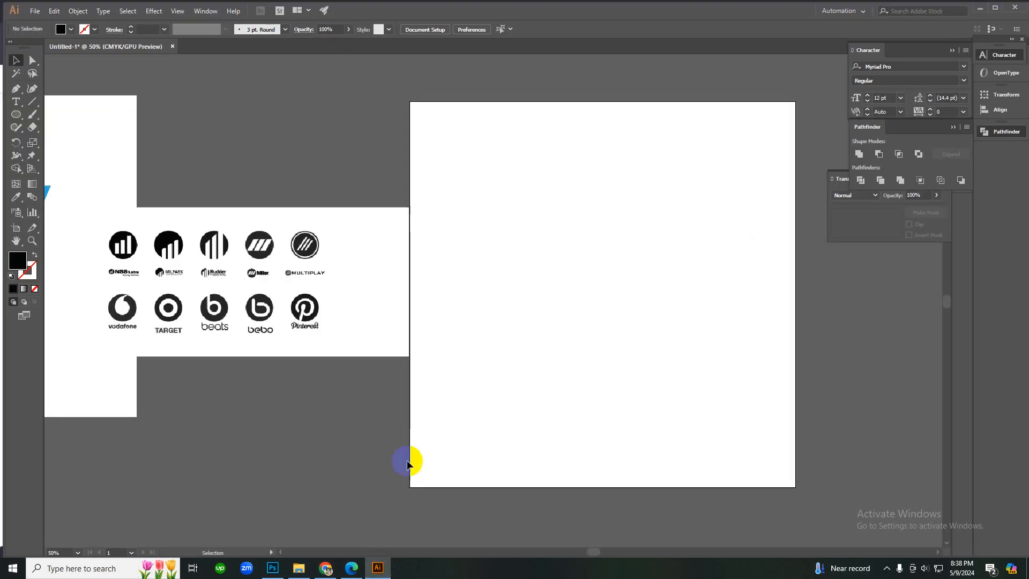
{"action": "left_click", "coordinate": [351, 568]}
{"action": "left_click", "coordinate": [888, 536]}
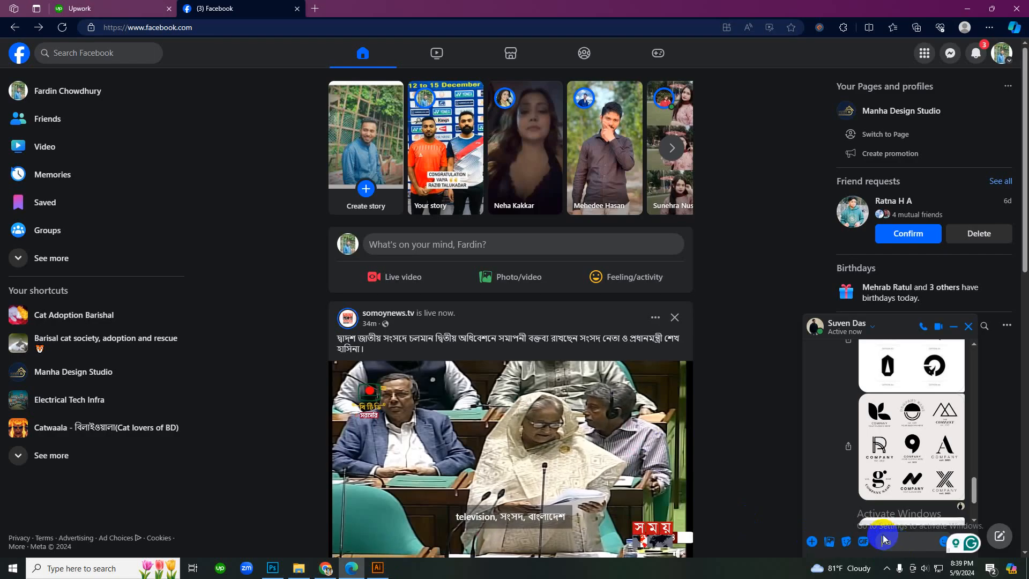
{"action": "key", "text": "ctrl+v"}
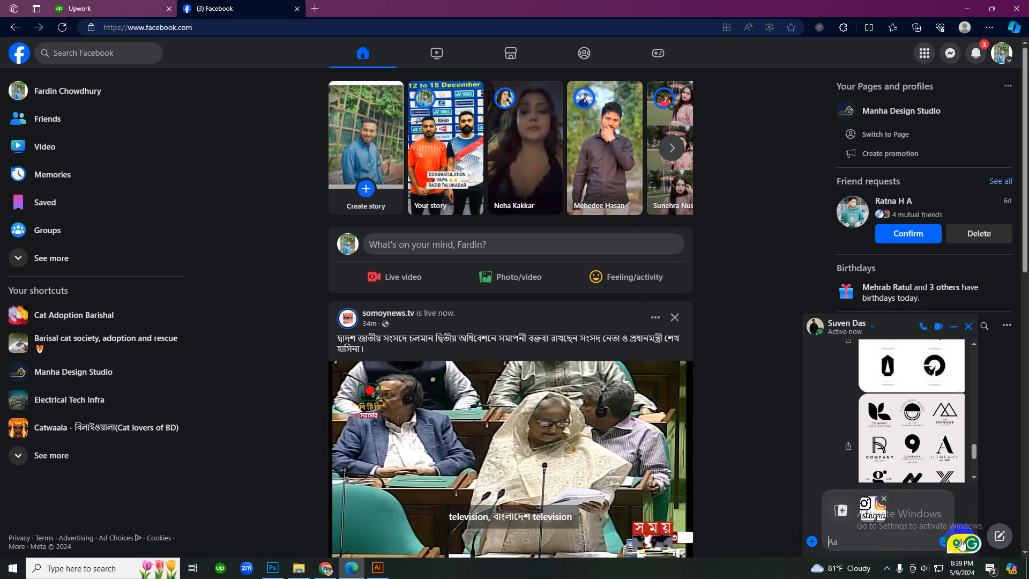
{"action": "key", "text": "Return"}
{"action": "left_click", "coordinate": [887, 569]}
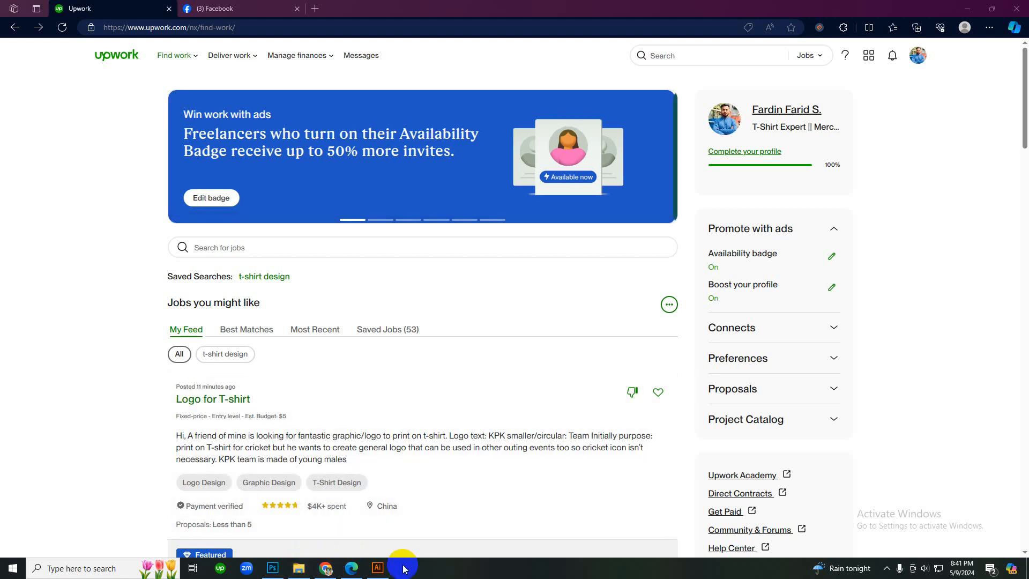
{"action": "left_click", "coordinate": [887, 568]}
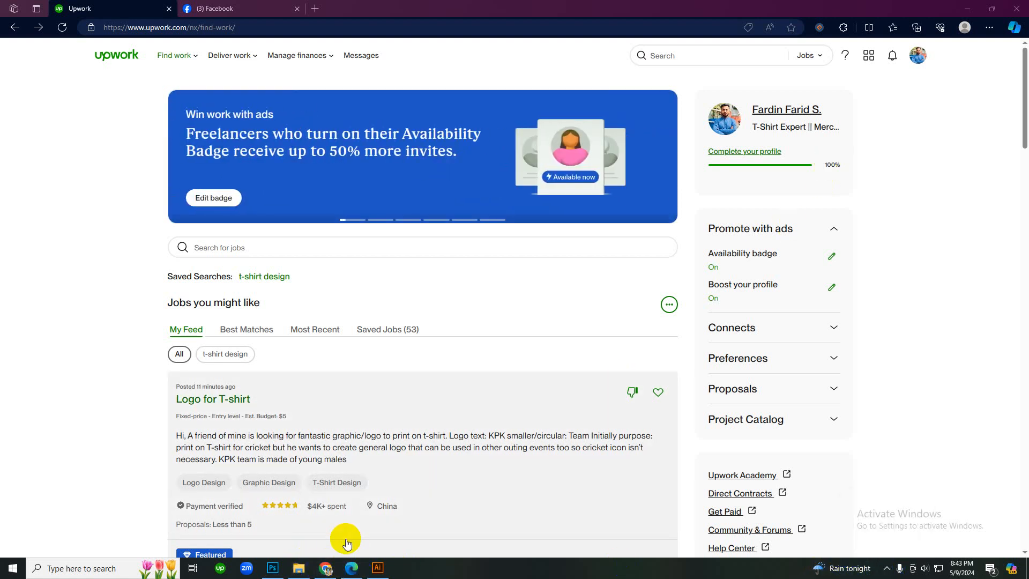
- Return to Google Chrome and open the Adobe Support image "What makes a great logo?" from the simple logo design results
{"action": "left_click", "coordinate": [325, 568]}
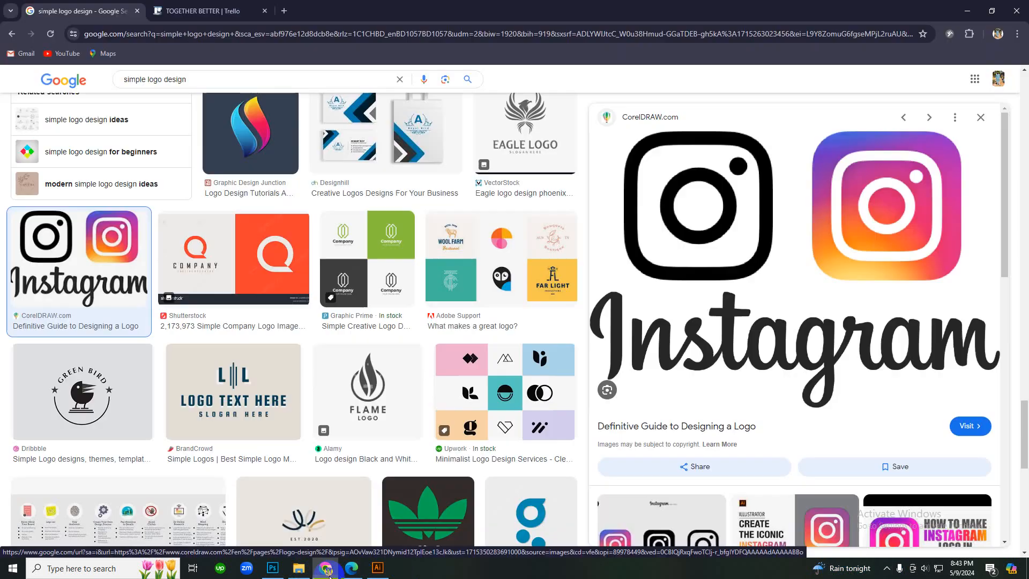
{"action": "scroll", "coordinate": [506, 249], "scroll_direction": "down", "scroll_amount": 2}
{"action": "scroll", "coordinate": [506, 249], "scroll_direction": "up", "scroll_amount": 2}
{"action": "left_click", "coordinate": [507, 250]}
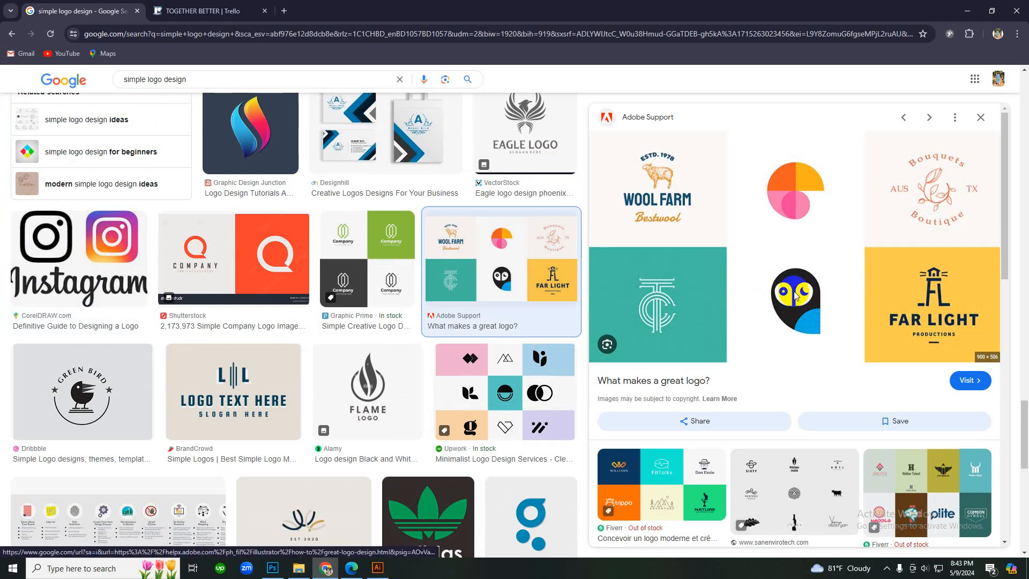
- Copy the Adobe Support "What makes a great logo?" image and send it in the Facebook chat in Microsoft Edge
{"action": "right_click", "coordinate": [796, 304]}
{"action": "left_click", "coordinate": [857, 184]}
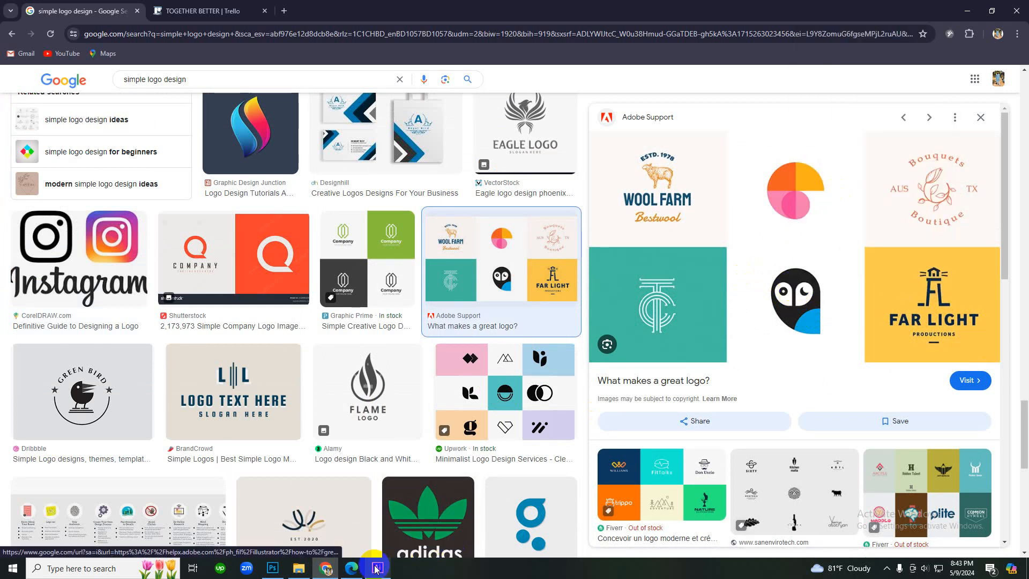
{"action": "left_click", "coordinate": [351, 568]}
{"action": "left_click", "coordinate": [279, 8]}
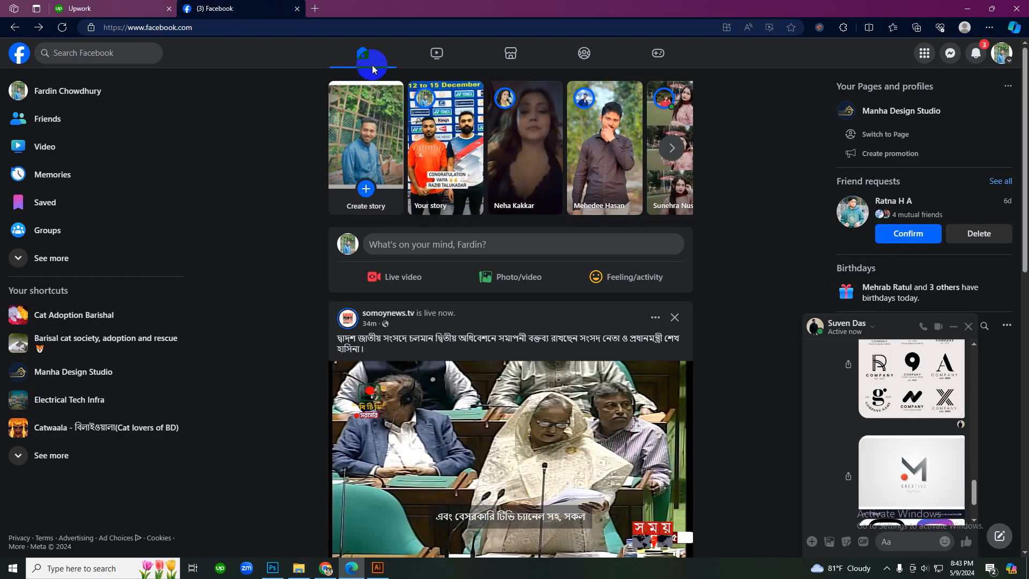
{"action": "left_click", "coordinate": [887, 536]}
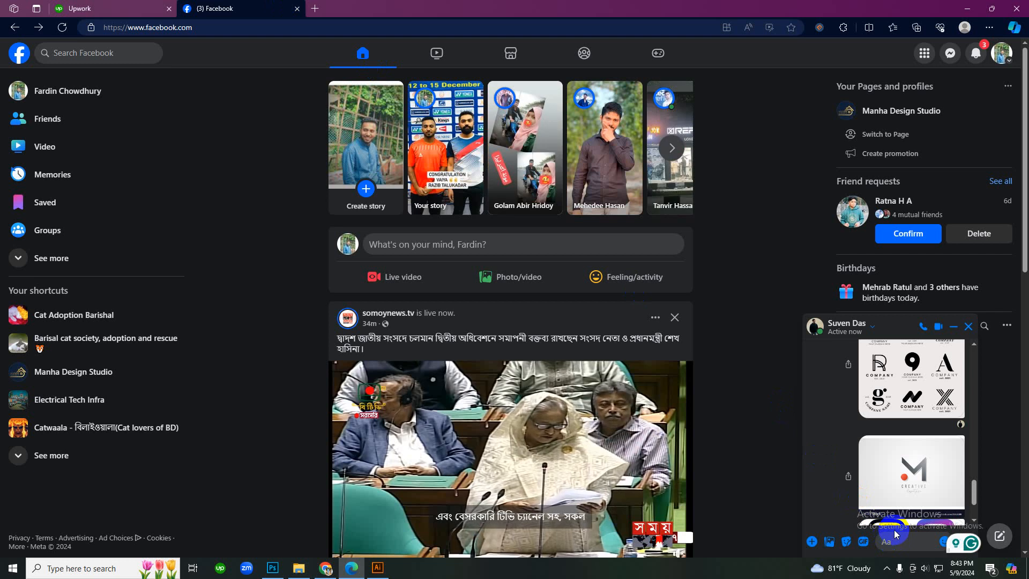
{"action": "key", "text": "ctrl+v"}
{"action": "key", "text": "Return"}
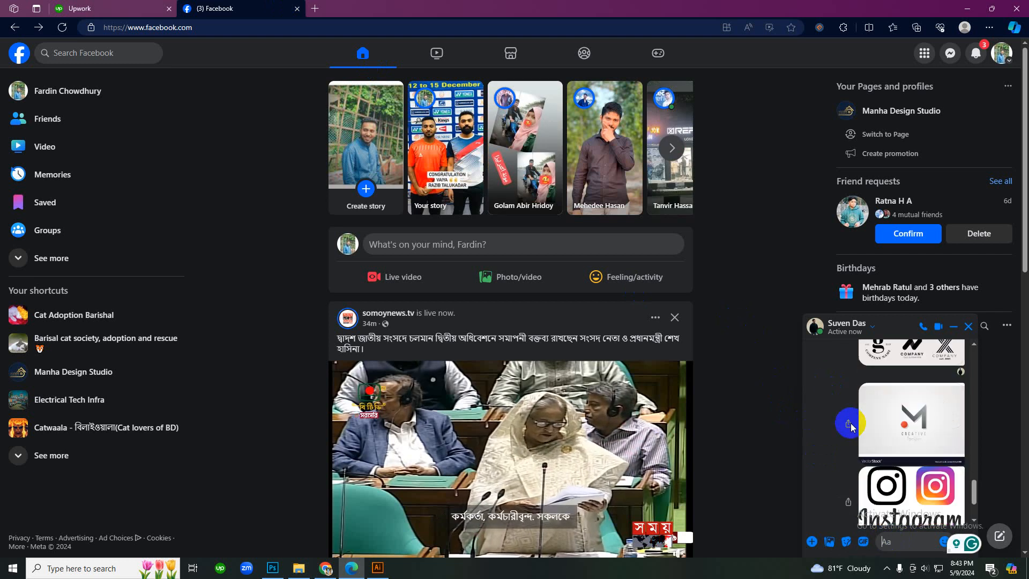
{"action": "scroll", "coordinate": [755, 378], "scroll_direction": "down", "scroll_amount": 8}
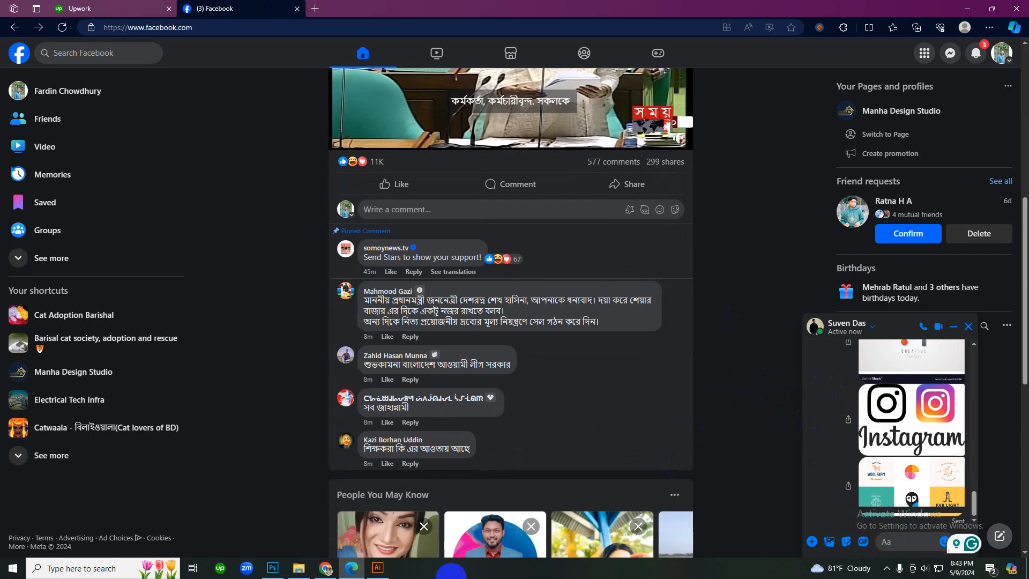
- Switch to Adobe Illustrator, paste the logo image, enlarge it to about 27.7 × 15.6 in, and move it beside the blank artboard
{"action": "left_click", "coordinate": [378, 567]}
{"action": "key", "text": "ctrl+v"}
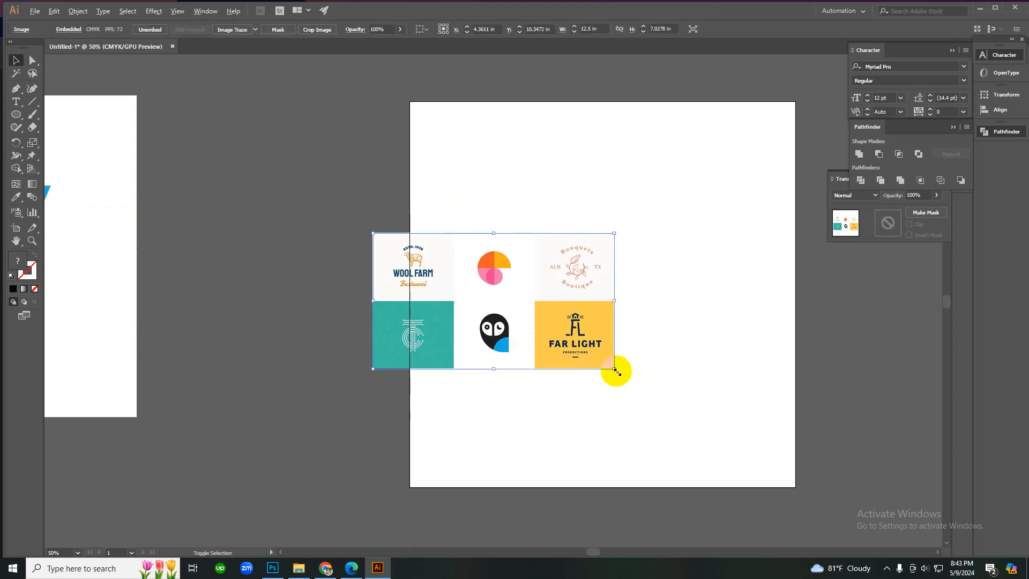
{"action": "left_click_drag", "start_coordinate": [615, 370], "coordinate": [761, 451]}
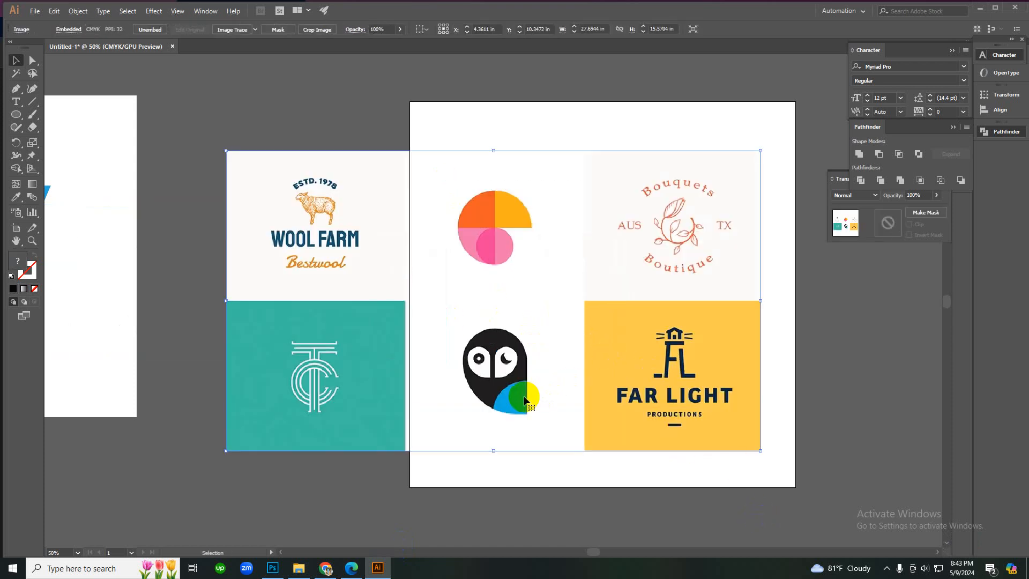
{"action": "left_click", "coordinate": [847, 396]}
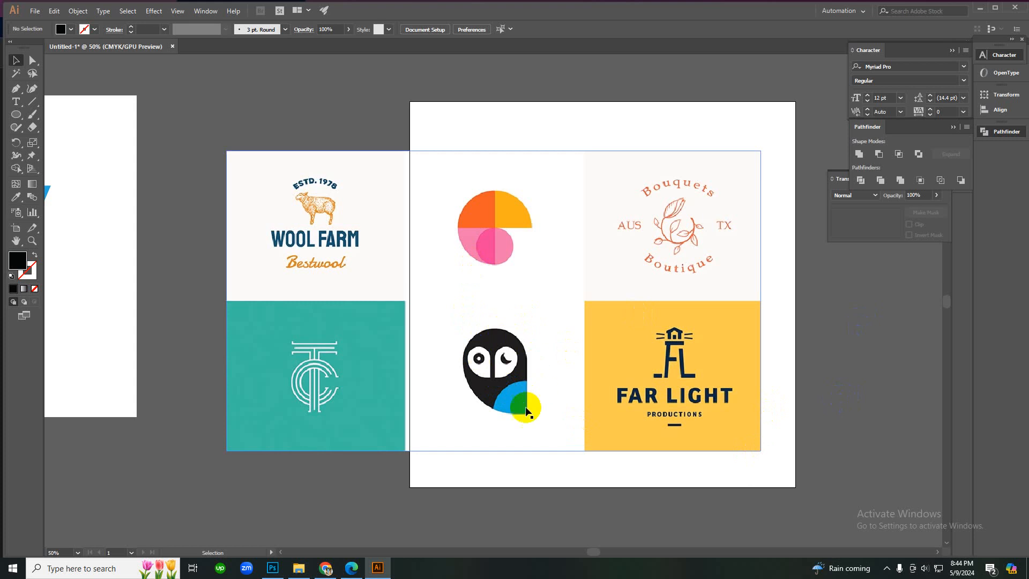
{"action": "left_click_drag", "start_coordinate": [611, 380], "coordinate": [281, 331]}
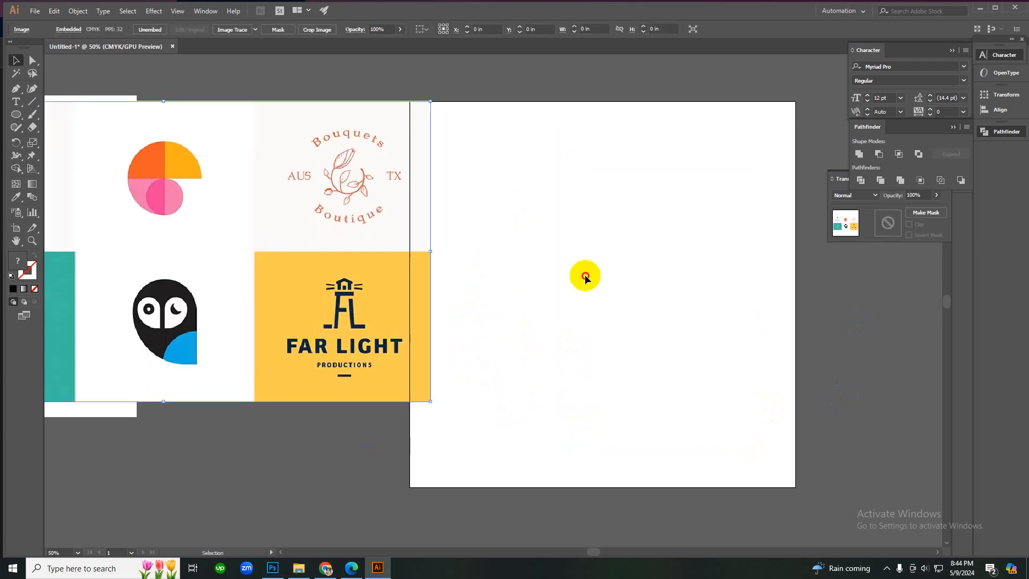
- Draw a rectangle about 2.64 × 4.36 in on the blank artboard and sample the owl logo's black as its fill
{"action": "left_click", "coordinate": [585, 276]}
{"action": "key", "text": "m"}
{"action": "left_click_drag", "start_coordinate": [546, 249], "coordinate": [598, 332]}
{"action": "key", "text": "i"}
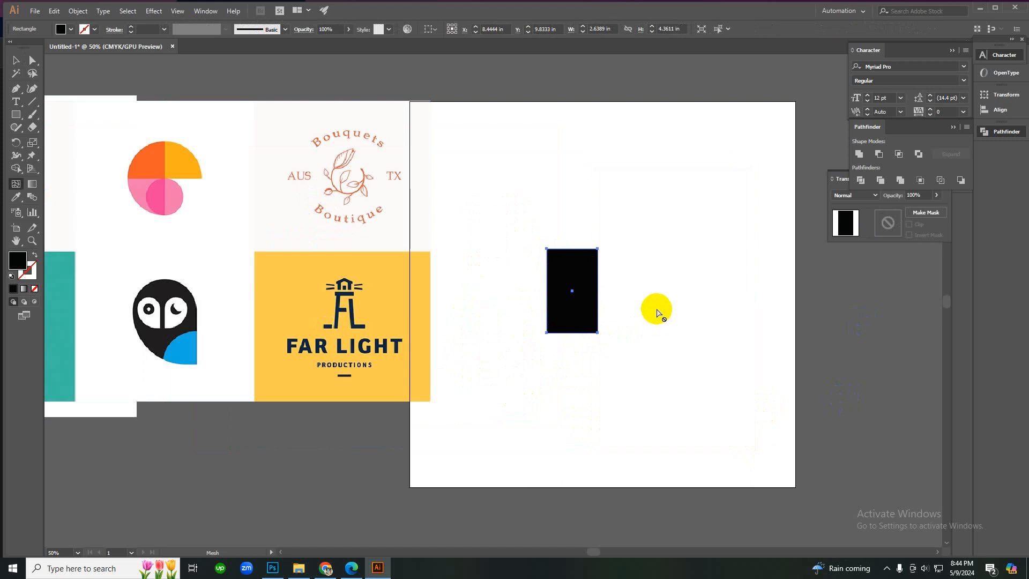
{"action": "left_click", "coordinate": [198, 323]}
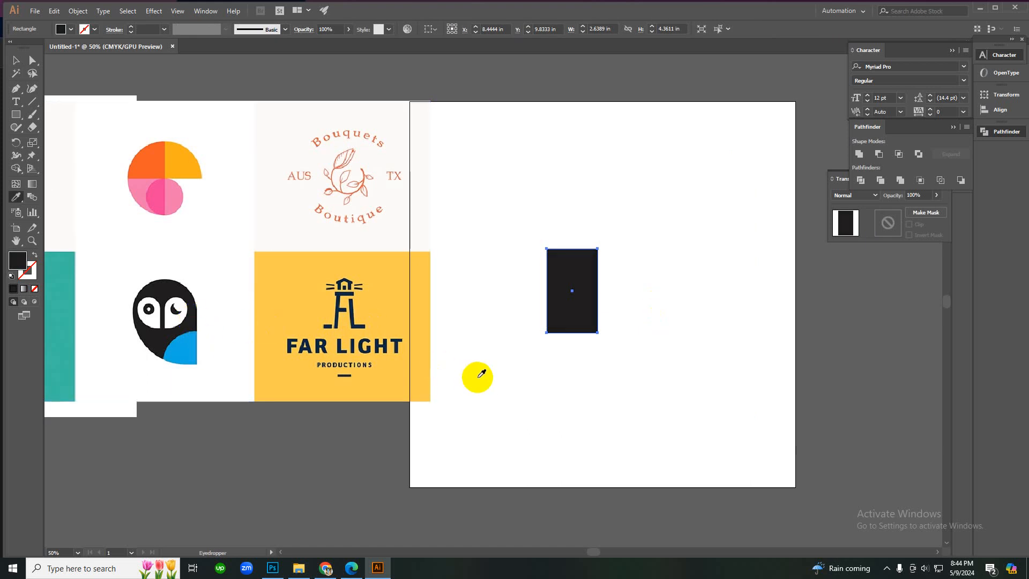
- Try rounding the rectangle's lower-left corner to about 2.64 in and upper-left corner to about 1.72 in, and delete the shape
{"action": "key", "text": "v"}
{"action": "key", "text": "a"}
{"action": "left_click", "coordinate": [588, 332]}
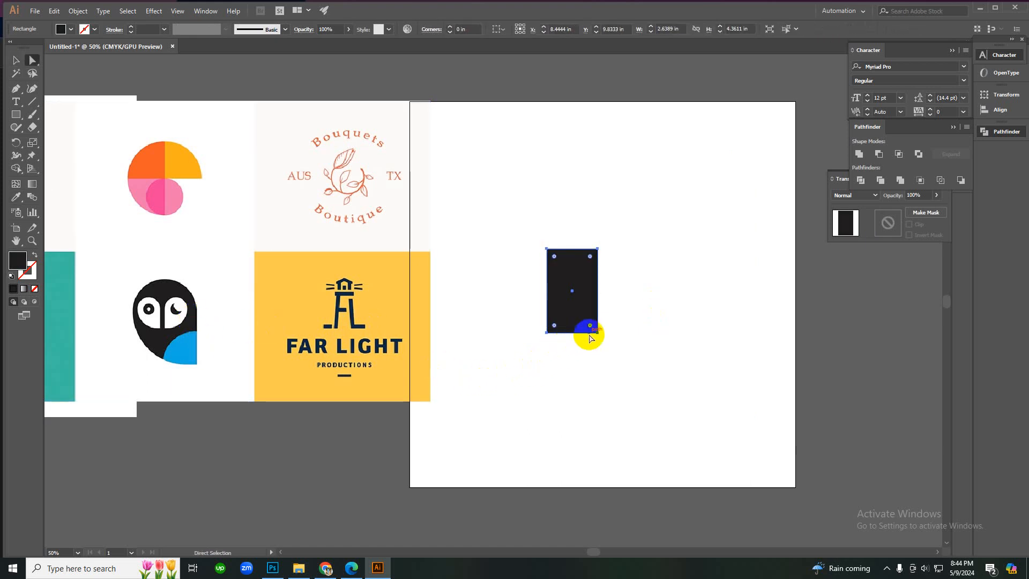
{"action": "left_click", "coordinate": [554, 326]}
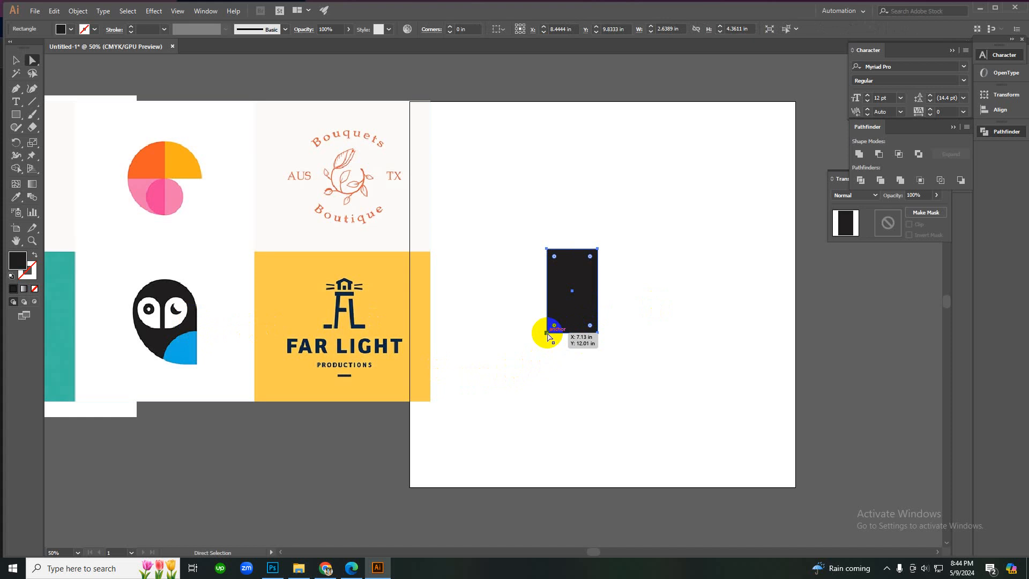
{"action": "left_click", "coordinate": [546, 332]}
{"action": "left_click_drag", "start_coordinate": [553, 324], "coordinate": [697, 312]}
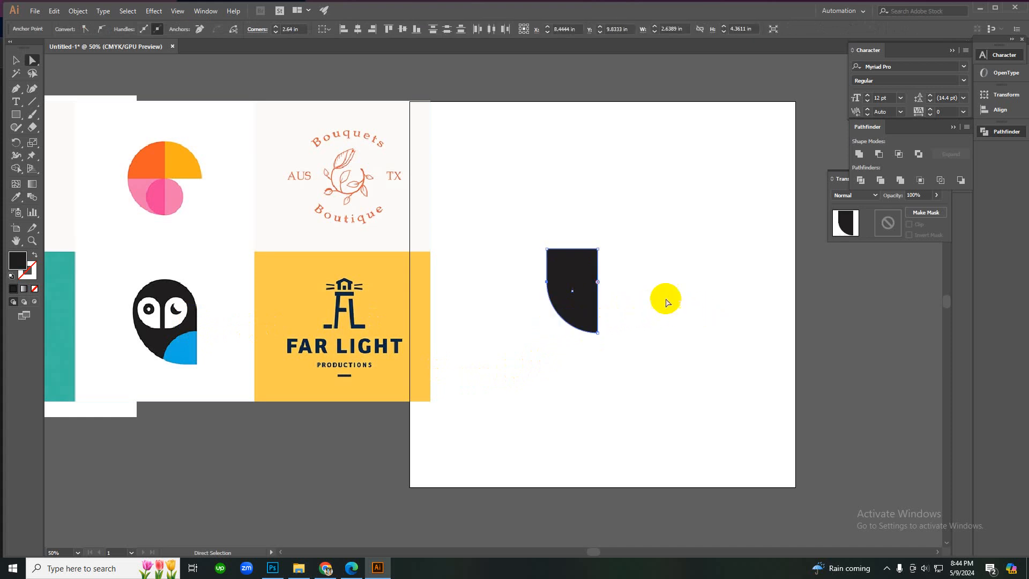
{"action": "left_click", "coordinate": [547, 250]}
{"action": "left_click_drag", "start_coordinate": [558, 261], "coordinate": [666, 280]}
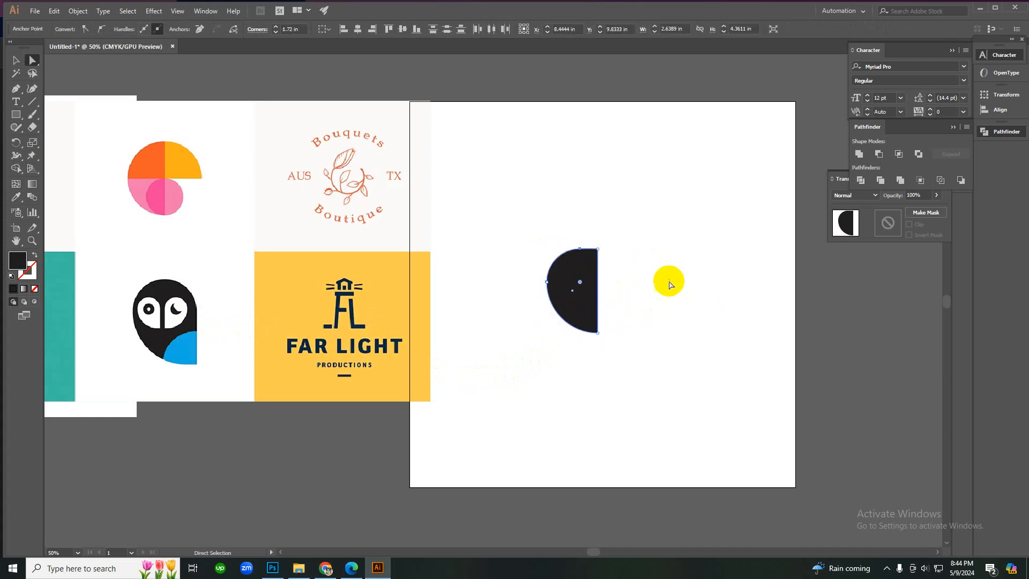
{"action": "key", "text": "v"}
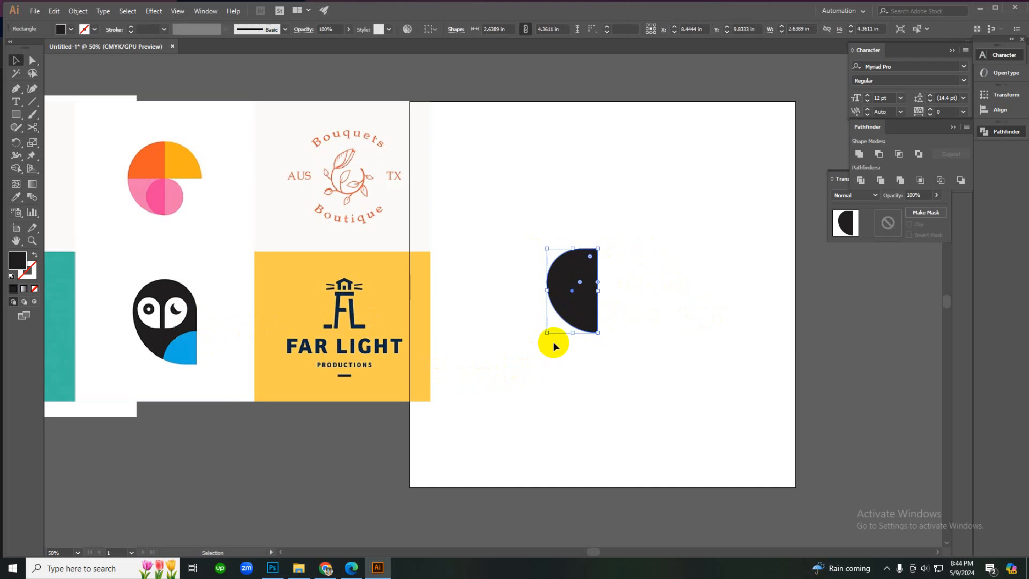
{"action": "key", "text": "Delete"}
{"action": "key", "text": "z"}
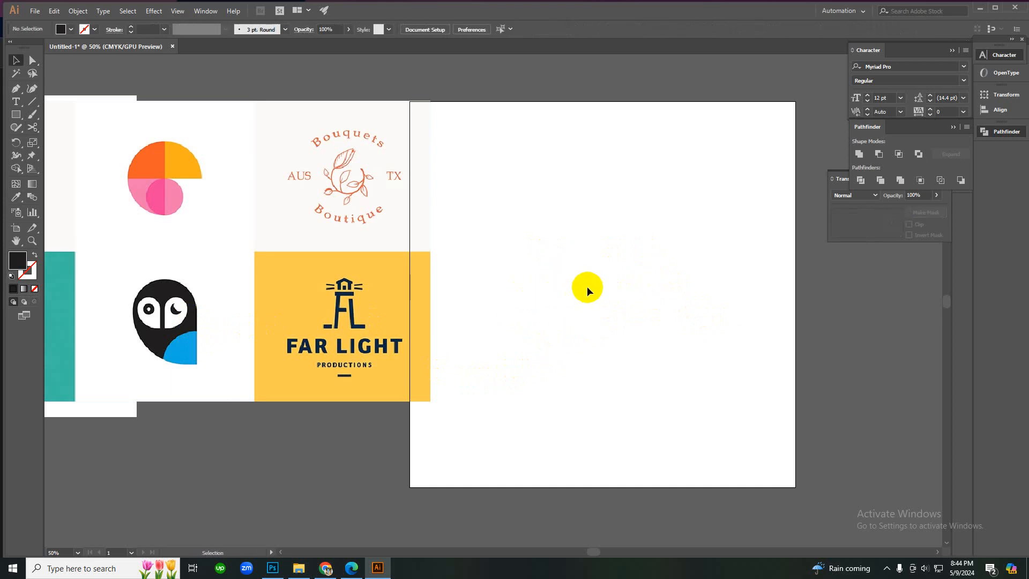
- Draw a new black rectangle about 3.14 × 4.42 in on the artboard
{"action": "key", "text": "m"}
{"action": "left_click_drag", "start_coordinate": [572, 229], "coordinate": [633, 315]}
{"action": "key", "text": "v"}
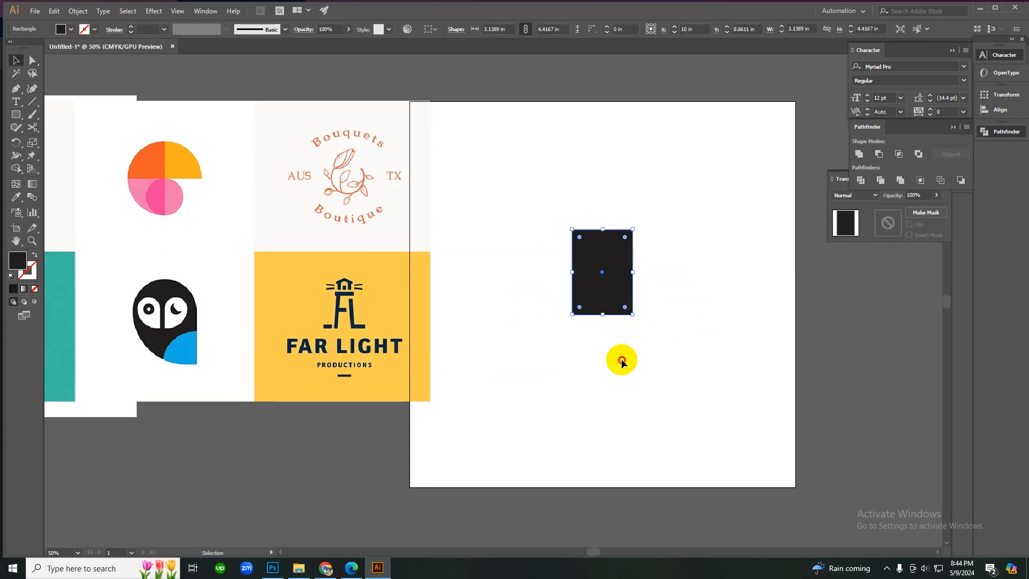
{"action": "left_click", "coordinate": [567, 236]}
{"action": "left_click", "coordinate": [575, 236]}
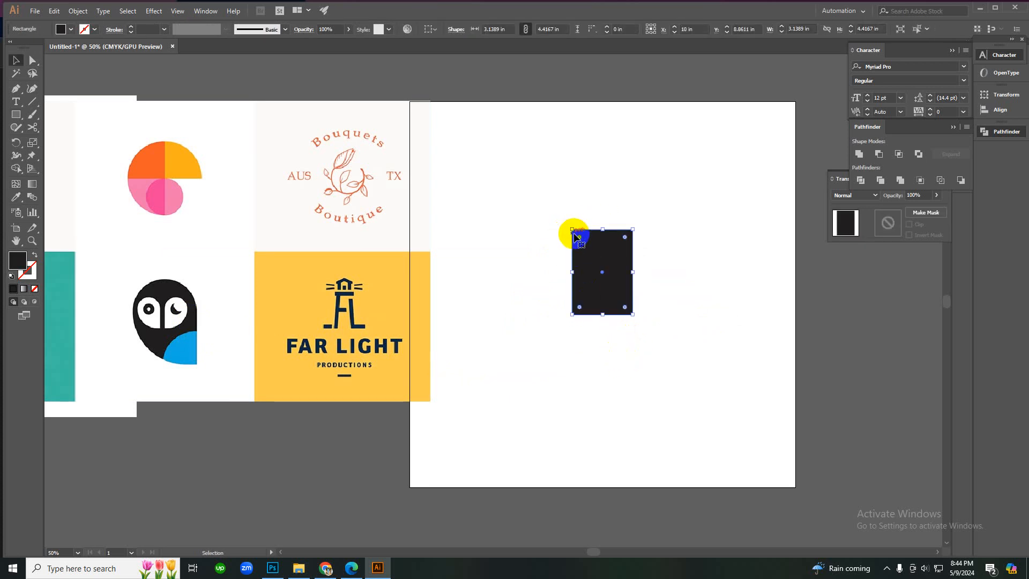
- Round the rectangle's two upper corners and lower-left corner together to about 1.57 in, keeping the lower-right corner sharp
{"action": "key", "text": "a"}
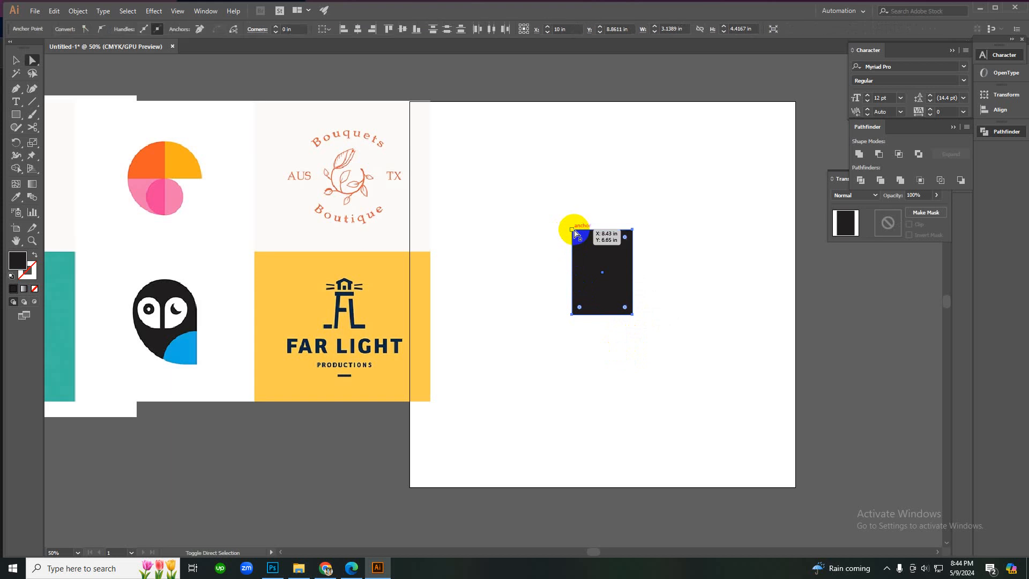
{"action": "left_click", "coordinate": [632, 230]}
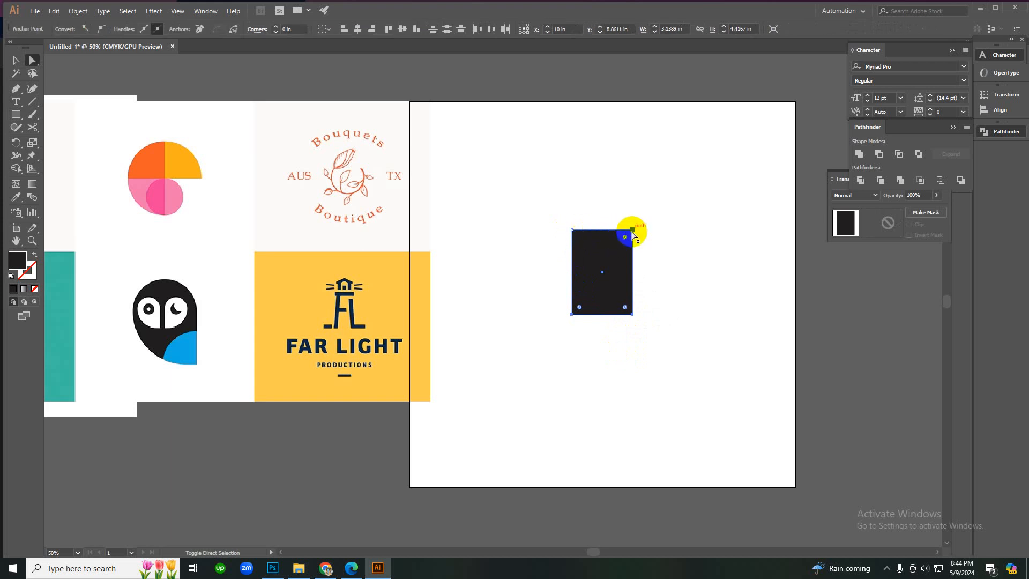
{"action": "left_click", "coordinate": [572, 229]}
{"action": "left_click", "coordinate": [633, 231], "text": "shift"}
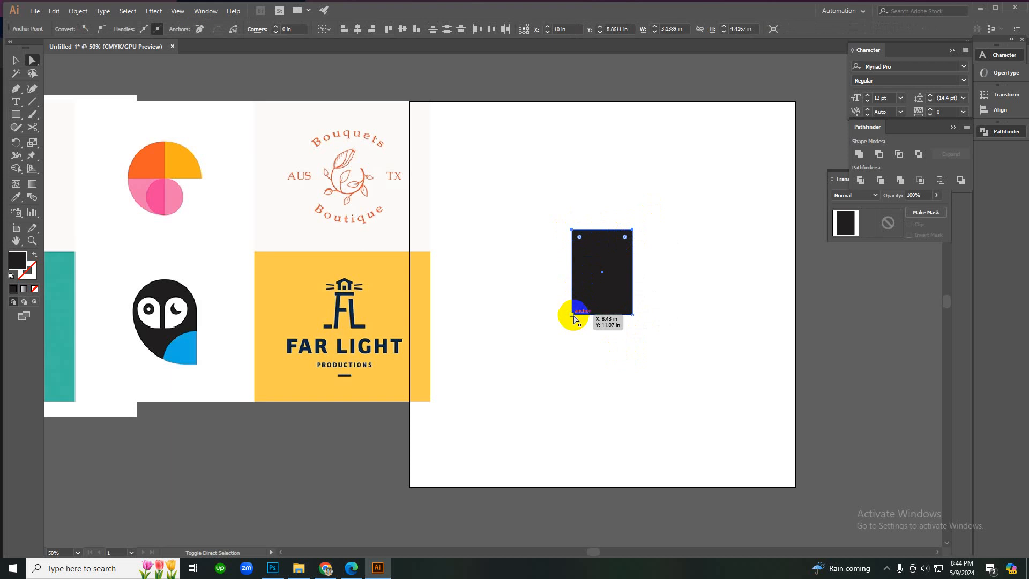
{"action": "left_click", "coordinate": [572, 315], "text": "shift"}
{"action": "left_click_drag", "start_coordinate": [579, 307], "coordinate": [651, 269]}
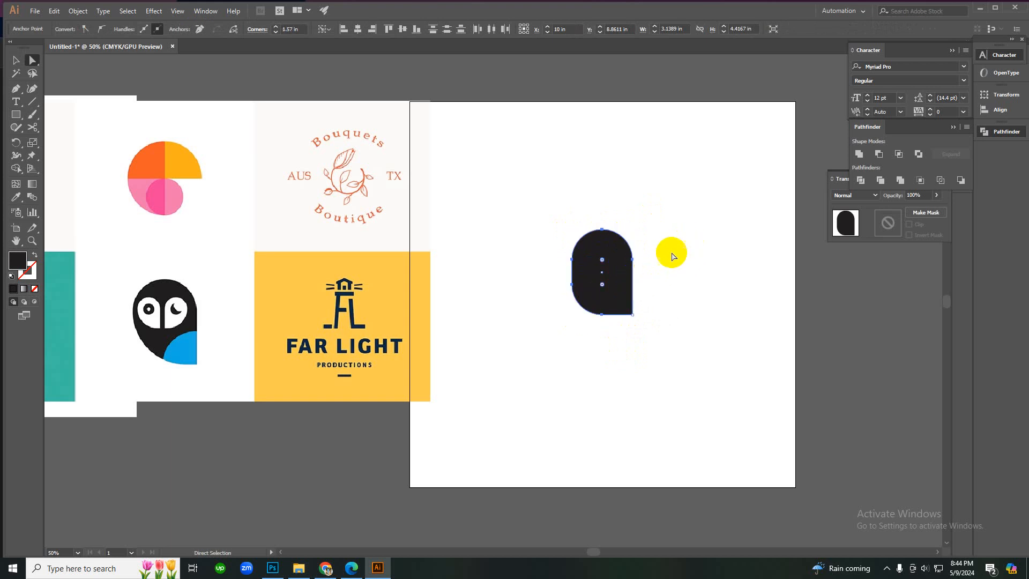
- Reduce the radius of the shape's three rounded corners and increase it again to the full half-width
{"action": "left_click", "coordinate": [589, 304]}
{"action": "left_click_drag", "start_coordinate": [604, 289], "coordinate": [594, 298]}
{"action": "key", "text": "ctrl+space"}
{"action": "left_click", "coordinate": [568, 301], "text": "ctrl"}
{"action": "left_click", "coordinate": [567, 301], "text": "ctrl"}
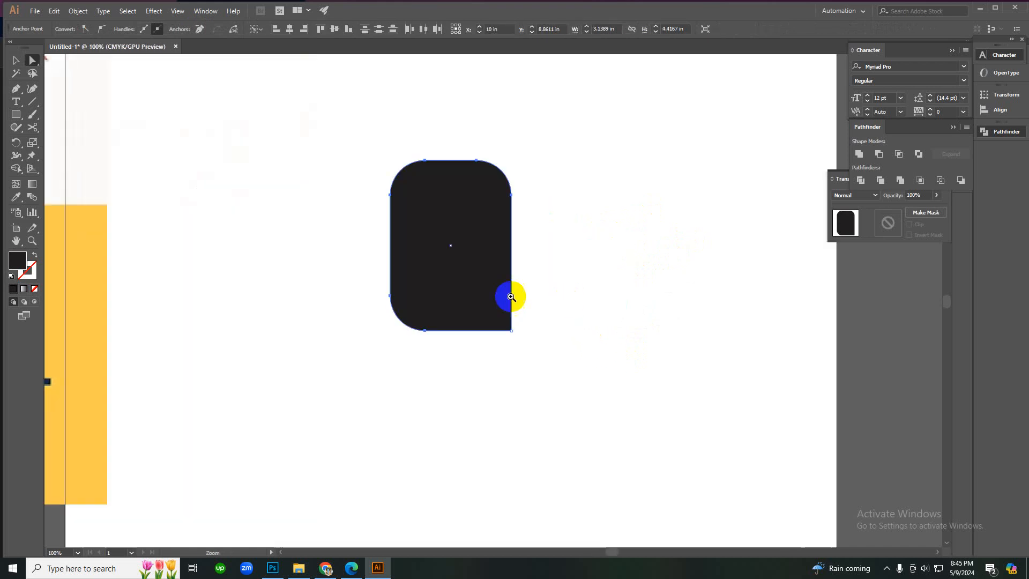
{"action": "left_click", "coordinate": [453, 252], "text": "ctrl"}
{"action": "left_click_drag", "start_coordinate": [452, 363], "coordinate": [518, 281]}
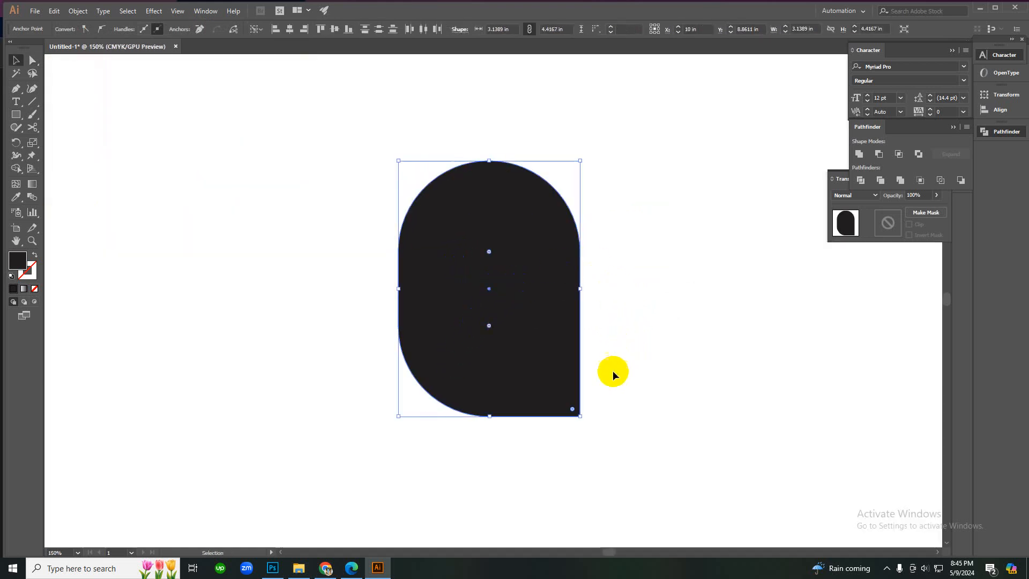
- Try pulling the shape's sharp lower-right corner outward, and undo the change
{"action": "left_click", "coordinate": [572, 416]}
{"action": "left_click_drag", "start_coordinate": [581, 420], "coordinate": [646, 505]}
{"action": "right_click", "coordinate": [640, 301]}
{"action": "left_click", "coordinate": [645, 308]}
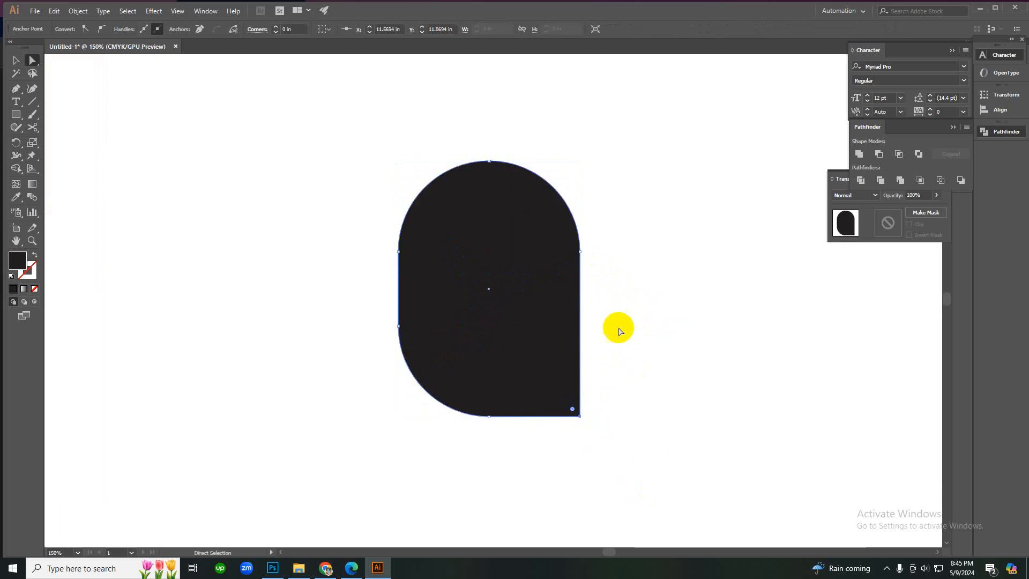
- Enlarge the rounded shape to about 6.36 × 8.95 in
{"action": "key", "text": "v"}
{"action": "left_click", "coordinate": [614, 310]}
{"action": "left_click", "coordinate": [509, 314], "text": "ctrl+alt"}
{"action": "left_click", "coordinate": [509, 314], "text": "ctrl+alt"}
{"action": "left_click", "coordinate": [510, 314], "text": "ctrl+alt"}
{"action": "left_click_drag", "start_coordinate": [419, 212], "coordinate": [513, 354]}
{"action": "left_click_drag", "start_coordinate": [496, 320], "coordinate": [528, 363]}
{"action": "left_click", "coordinate": [541, 395]}
{"action": "left_click", "coordinate": [497, 326], "text": "ctrl+alt"}
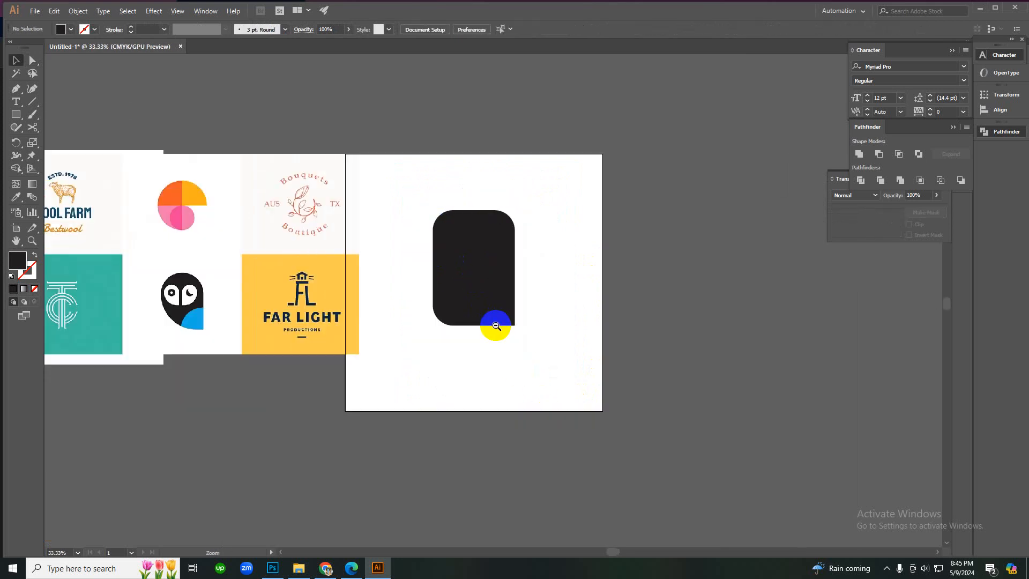
- Try increasing the corner radius of the enlarged shape, and undo the rounding
{"action": "left_click", "coordinate": [478, 289], "text": "ctrl"}
{"action": "key", "text": "a"}
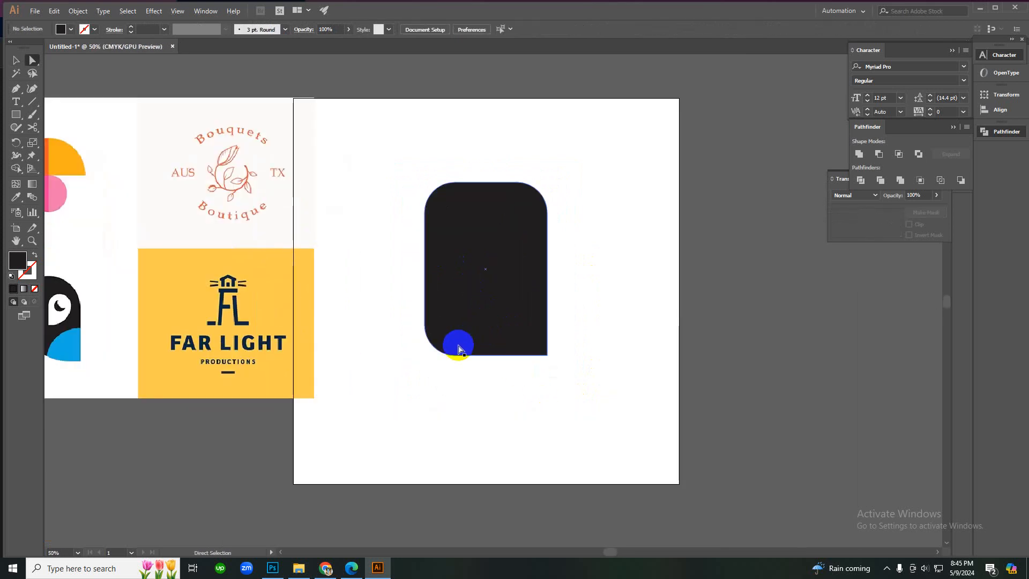
{"action": "left_click", "coordinate": [441, 345]}
{"action": "left_click_drag", "start_coordinate": [457, 322], "coordinate": [563, 266]}
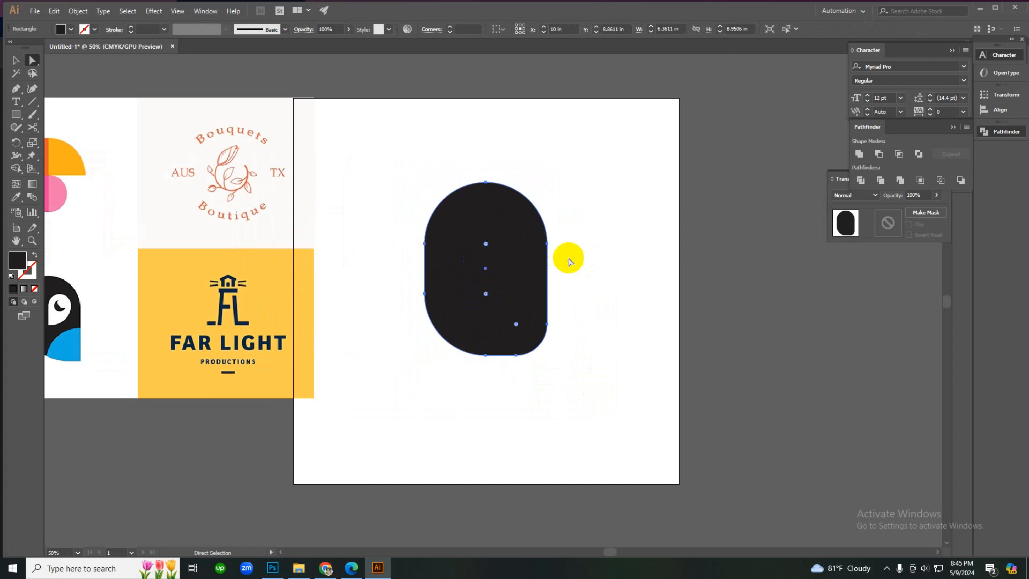
{"action": "right_click", "coordinate": [582, 239]}
{"action": "left_click", "coordinate": [588, 246]}
- Reselect the enlarged shape's corners and undo its scaling
{"action": "left_click", "coordinate": [507, 282]}
{"action": "left_click", "coordinate": [563, 281]}
{"action": "left_click", "coordinate": [449, 340]}
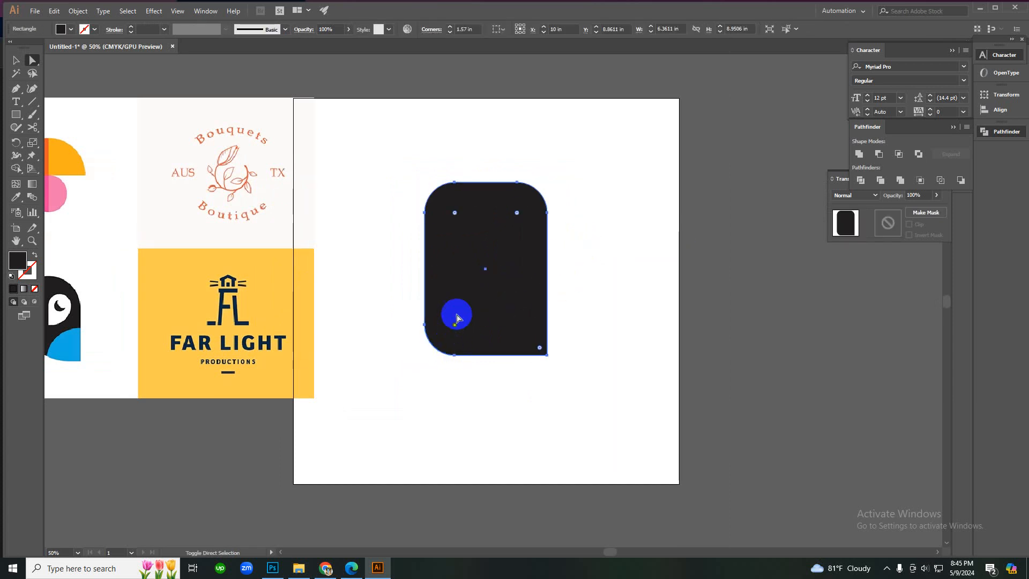
{"action": "left_click", "coordinate": [499, 165]}
{"action": "left_click", "coordinate": [457, 217]}
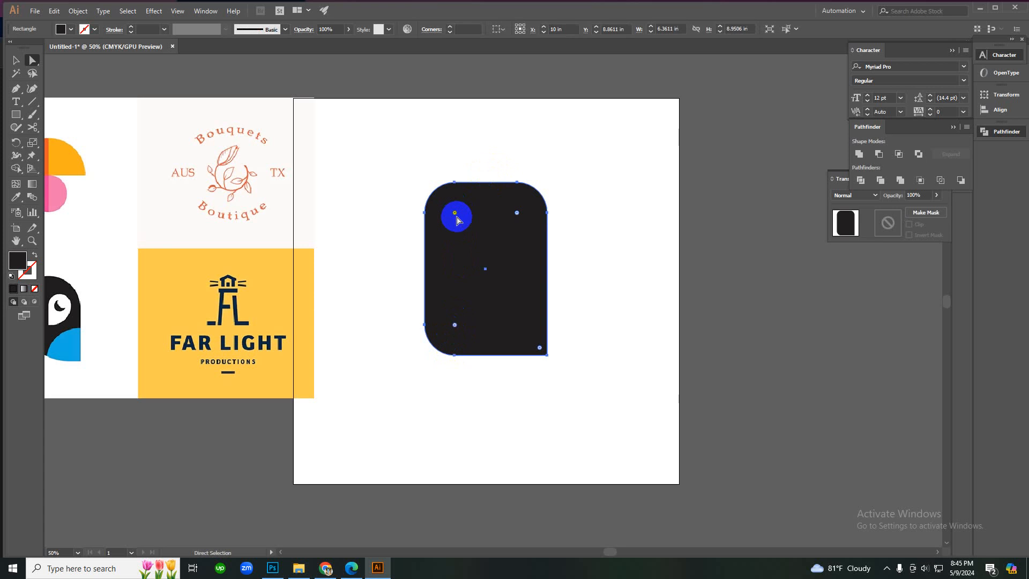
{"action": "left_click", "coordinate": [421, 175]}
{"action": "left_click", "coordinate": [460, 245], "text": "ctrl"}
{"action": "left_click", "coordinate": [469, 237]}
{"action": "right_click", "coordinate": [475, 231]}
{"action": "left_click", "coordinate": [482, 234]}
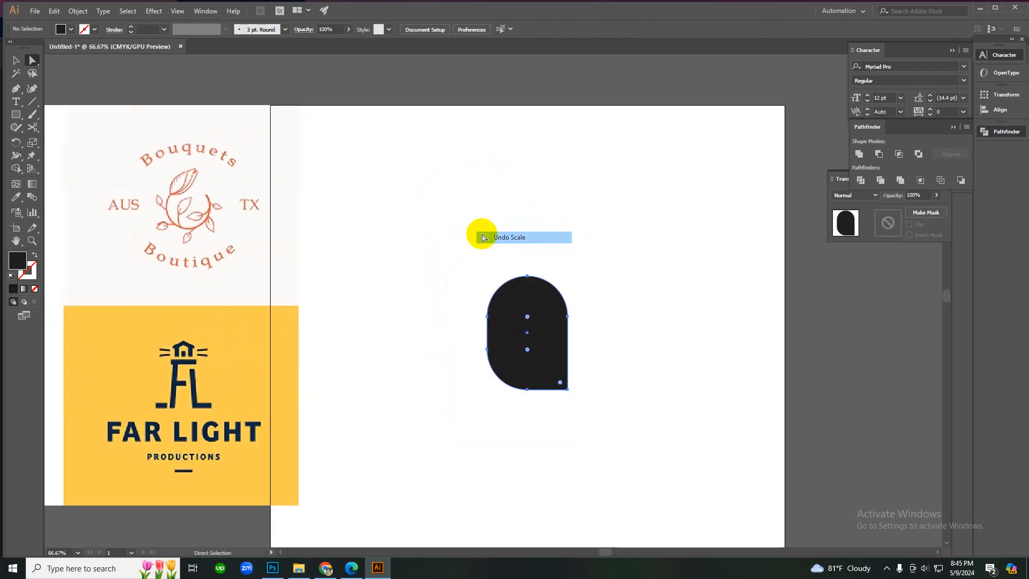
- Select the whole rounded shape and delete it from the artboard
{"action": "left_click", "coordinate": [458, 221]}
{"action": "left_click", "coordinate": [503, 283]}
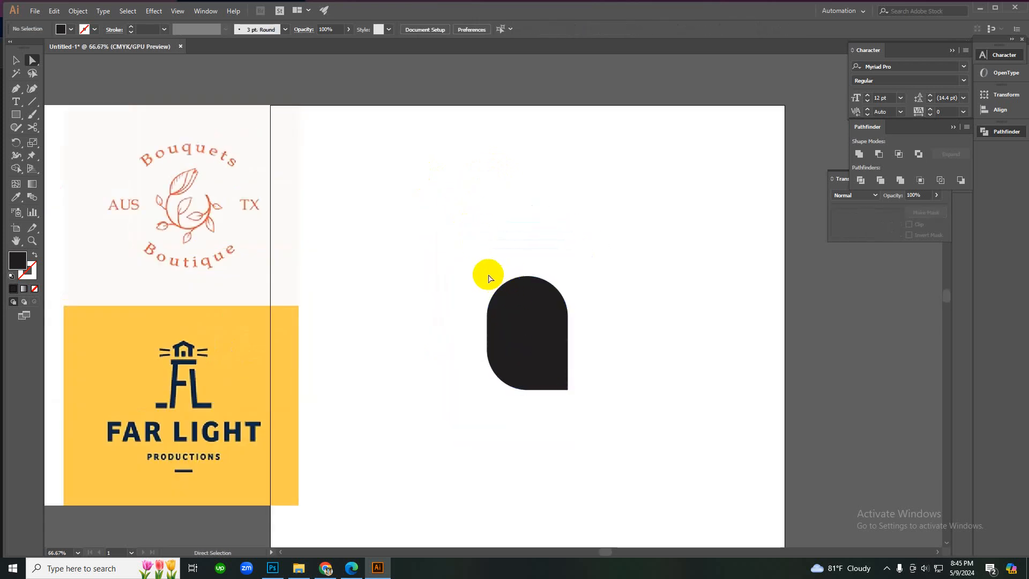
{"action": "left_click_drag", "start_coordinate": [475, 252], "coordinate": [574, 422]}
{"action": "key", "text": "Delete"}
- Draw a larger, tall black rectangle on the blank artboard as the owl's body and get ready to edit its corners
{"action": "scroll", "coordinate": [522, 365], "scroll_direction": "down", "scroll_amount": 1}
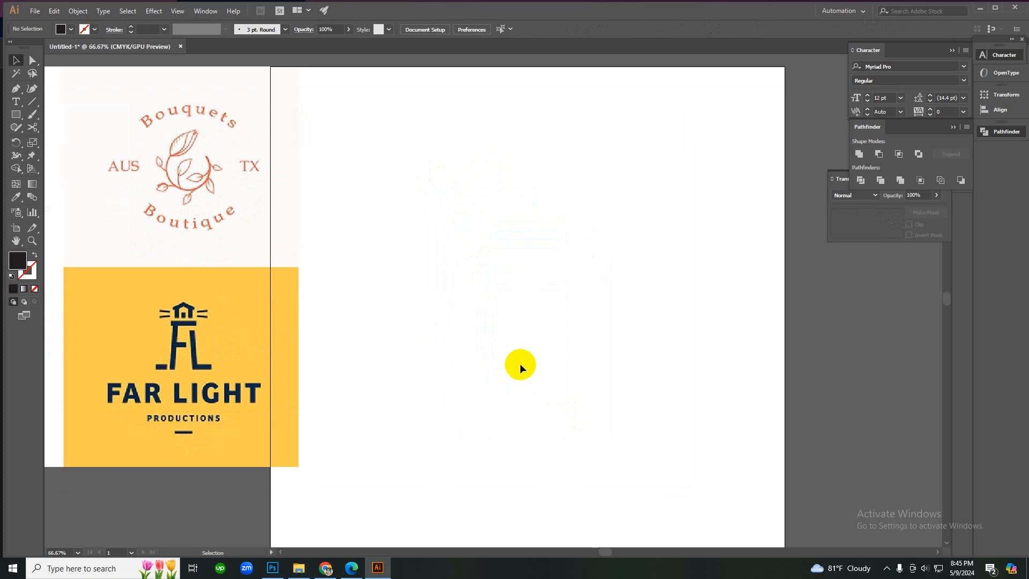
{"action": "left_click", "coordinate": [508, 356], "text": "ctrl+alt"}
{"action": "left_click", "coordinate": [508, 357], "text": "ctrl+alt"}
{"action": "key", "text": "m"}
{"action": "left_click_drag", "start_coordinate": [490, 210], "coordinate": [549, 325]}
{"action": "key", "text": "ctrl+plus"}
{"action": "key", "text": "a"}
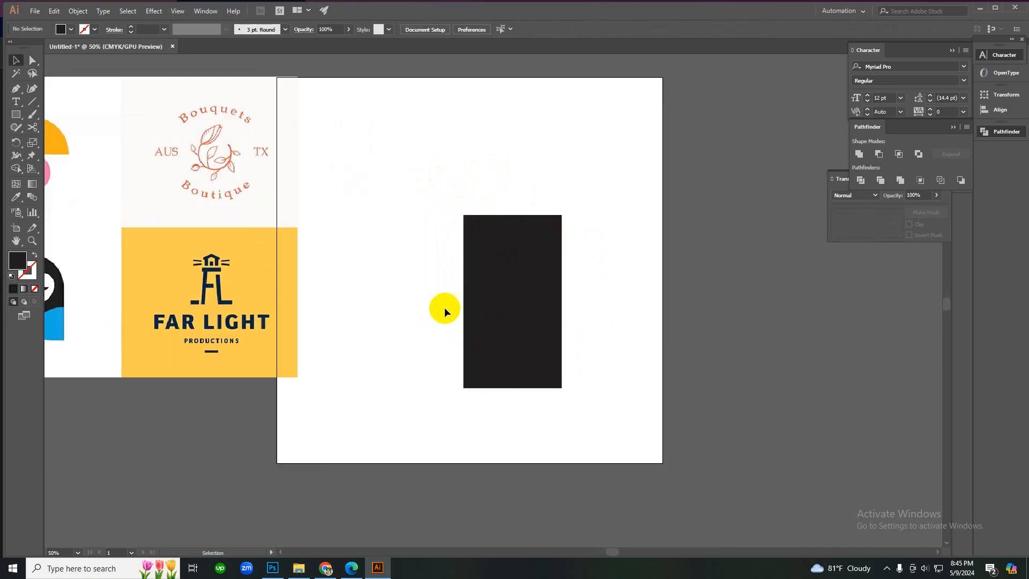
- Try fully rounding the two upper corners of the black rectangle, and undo the rounding
{"action": "left_click", "coordinate": [458, 215]}
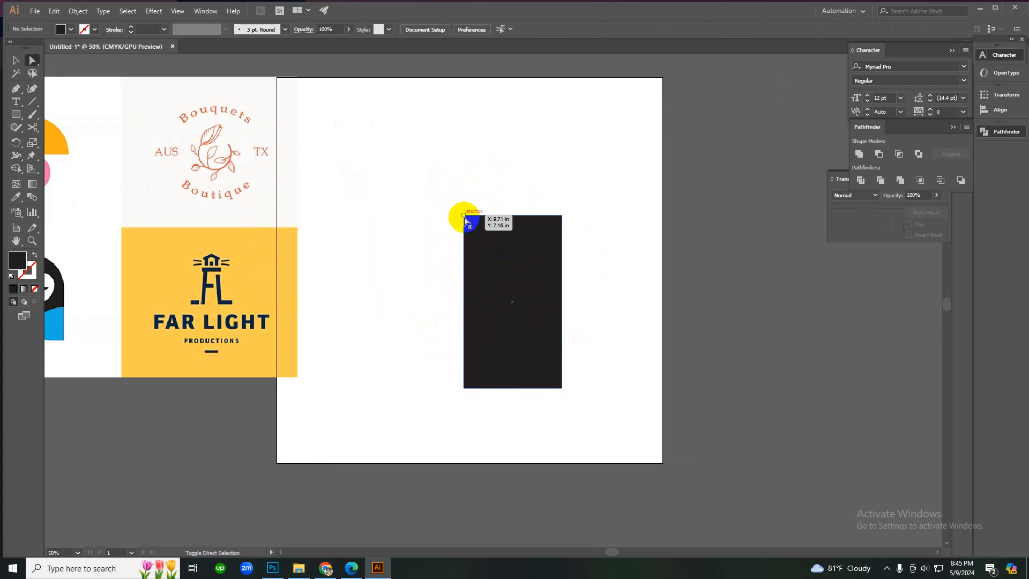
{"action": "left_click", "coordinate": [464, 216]}
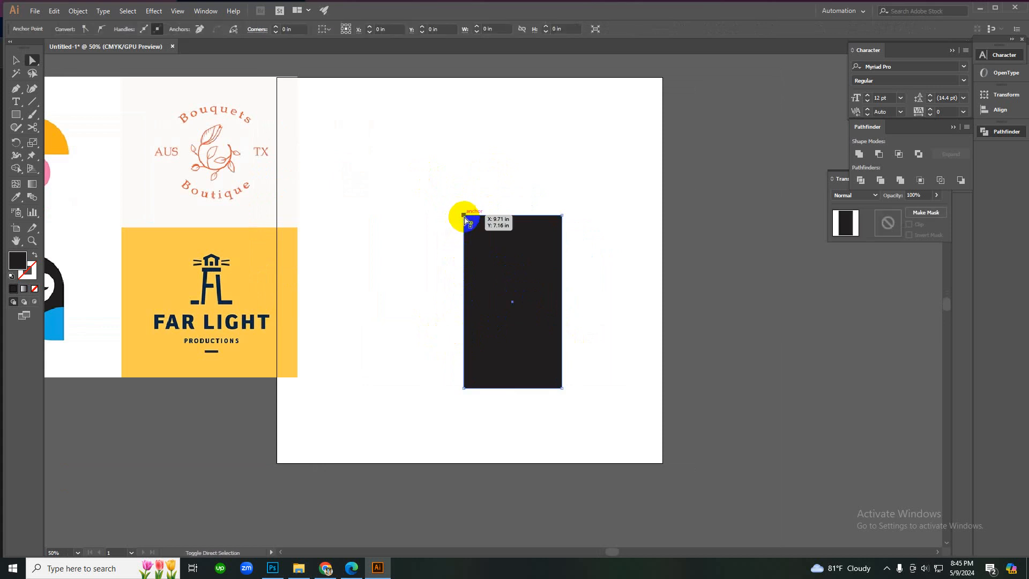
{"action": "left_click", "coordinate": [562, 216], "text": "shift"}
{"action": "left_click_drag", "start_coordinate": [470, 222], "coordinate": [554, 311]}
{"action": "right_click", "coordinate": [604, 202]}
{"action": "left_click", "coordinate": [616, 207]}
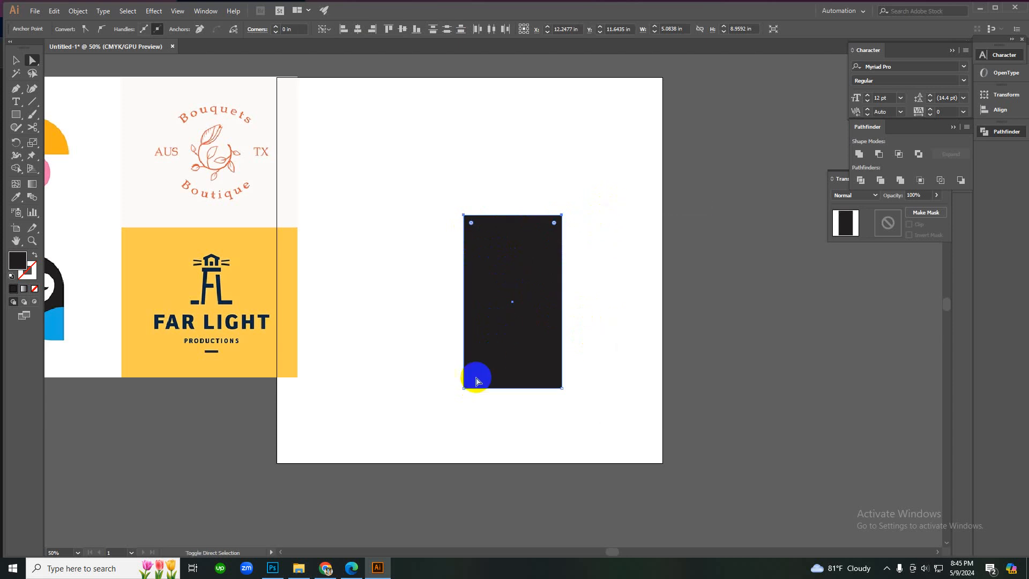
- Try rounding the rectangle's two upper corners and lower-left corner together, and undo the rounding
{"action": "left_click_drag", "start_coordinate": [471, 381], "coordinate": [644, 352]}
{"action": "left_click", "coordinate": [481, 313], "text": "ctrl"}
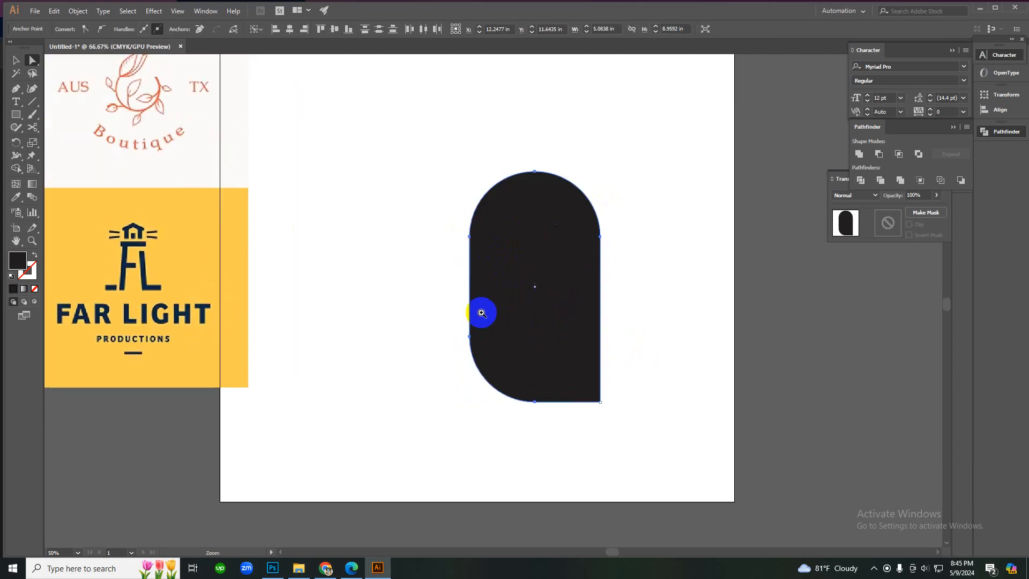
{"action": "right_click", "coordinate": [397, 269]}
{"action": "left_click", "coordinate": [413, 278]}
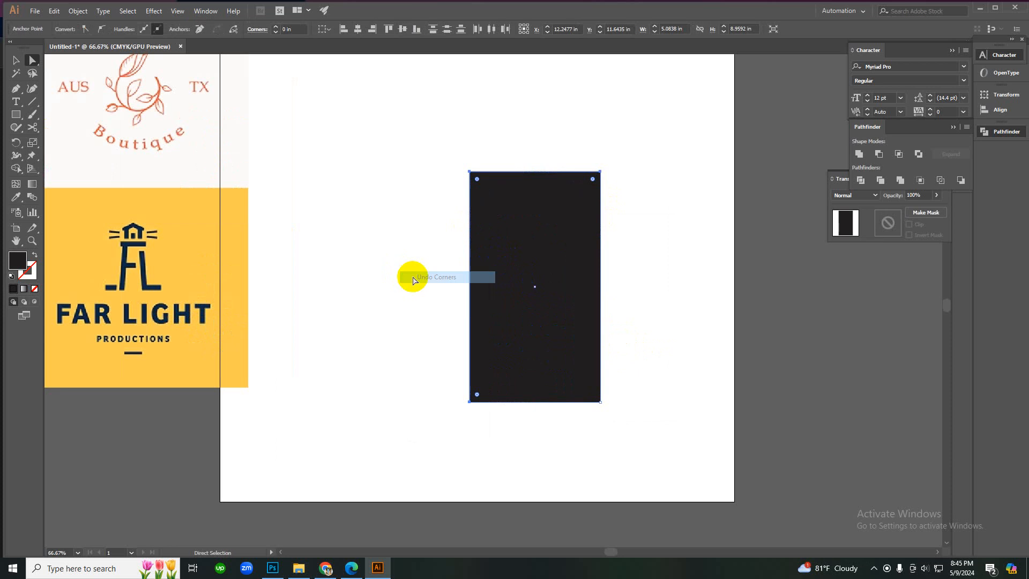
- Round only the rectangle's two upper corners to the maximum, forming a semicircular head for the owl's body
{"action": "left_click", "coordinate": [393, 315], "text": "ctrl+alt"}
{"action": "left_click", "coordinate": [393, 315], "text": "ctrl+alt"}
{"action": "left_click", "coordinate": [527, 281], "text": "ctrl"}
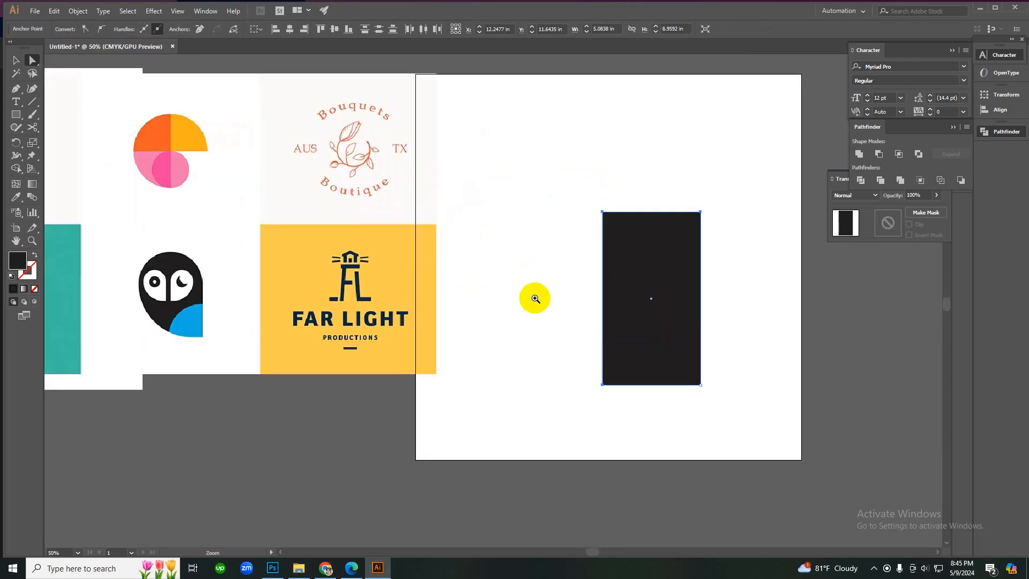
{"action": "left_click", "coordinate": [545, 296]}
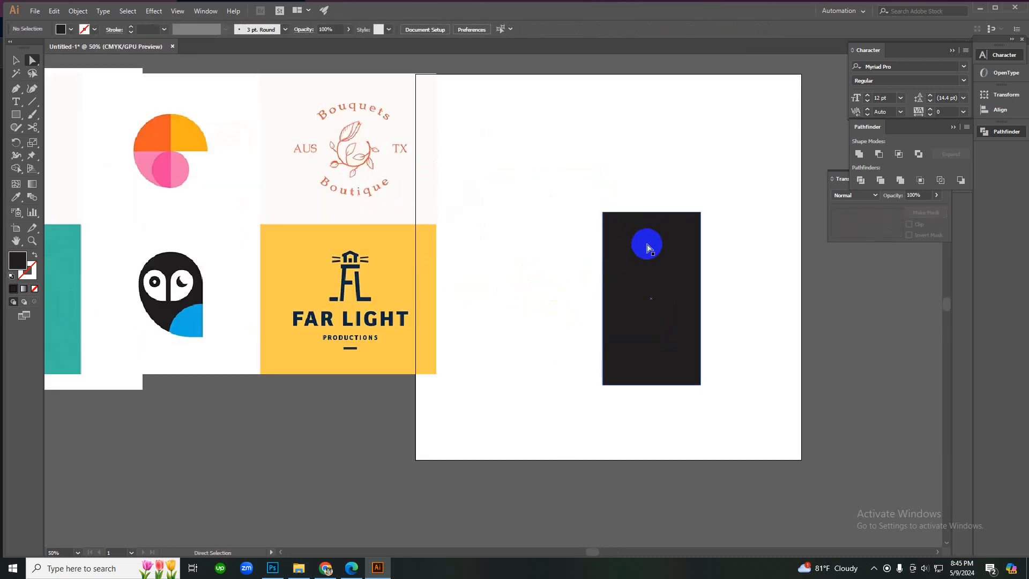
{"action": "left_click", "coordinate": [690, 225]}
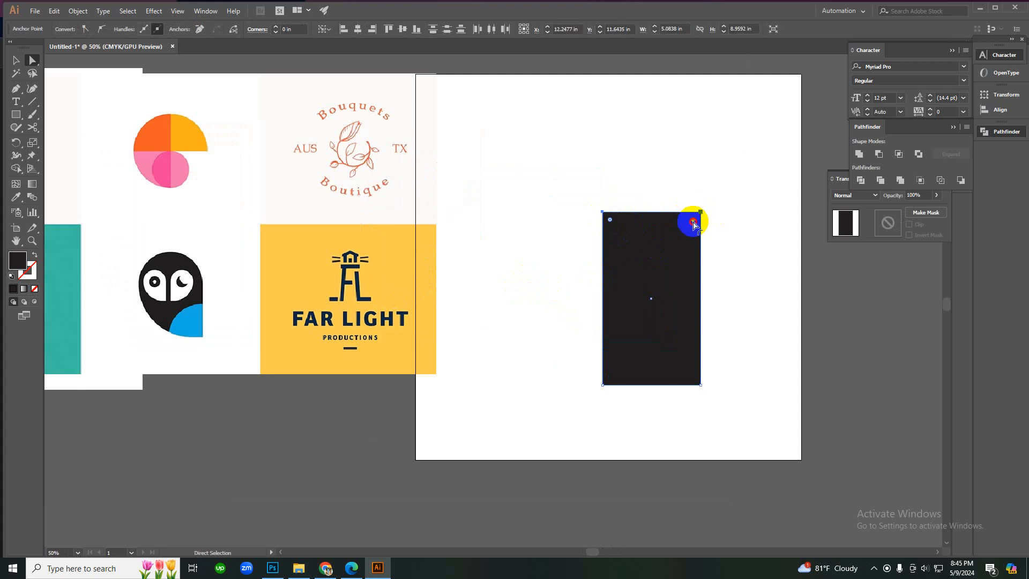
{"action": "left_click_drag", "start_coordinate": [693, 223], "coordinate": [631, 519]}
{"action": "left_click", "coordinate": [602, 396]}
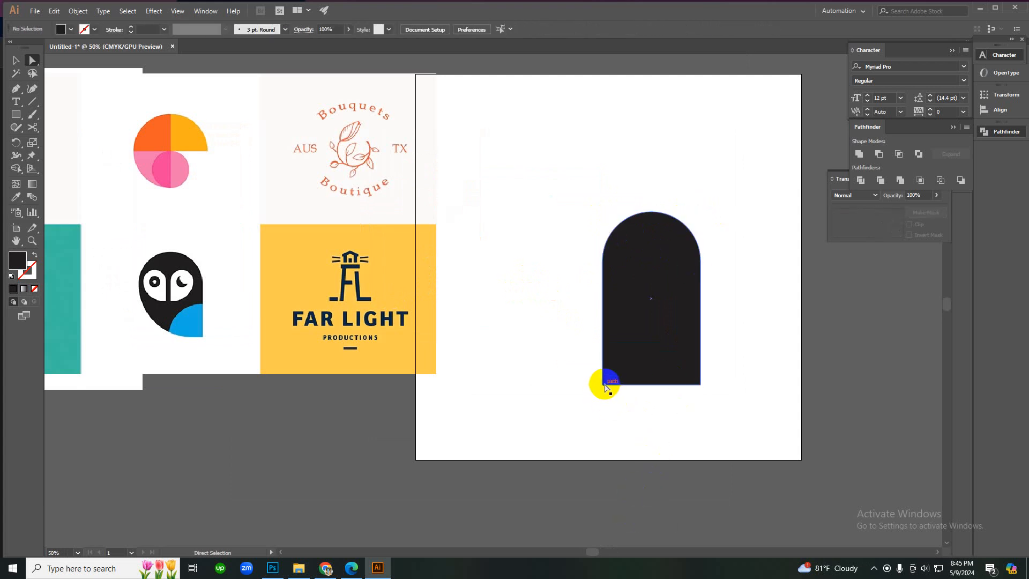
- Round the body's lower-left corner to the maximum, leaving the lower-right corner sharp
{"action": "left_click", "coordinate": [603, 385]}
{"action": "left_click_drag", "start_coordinate": [636, 357], "coordinate": [753, 349]}
{"action": "left_click", "coordinate": [751, 345]}
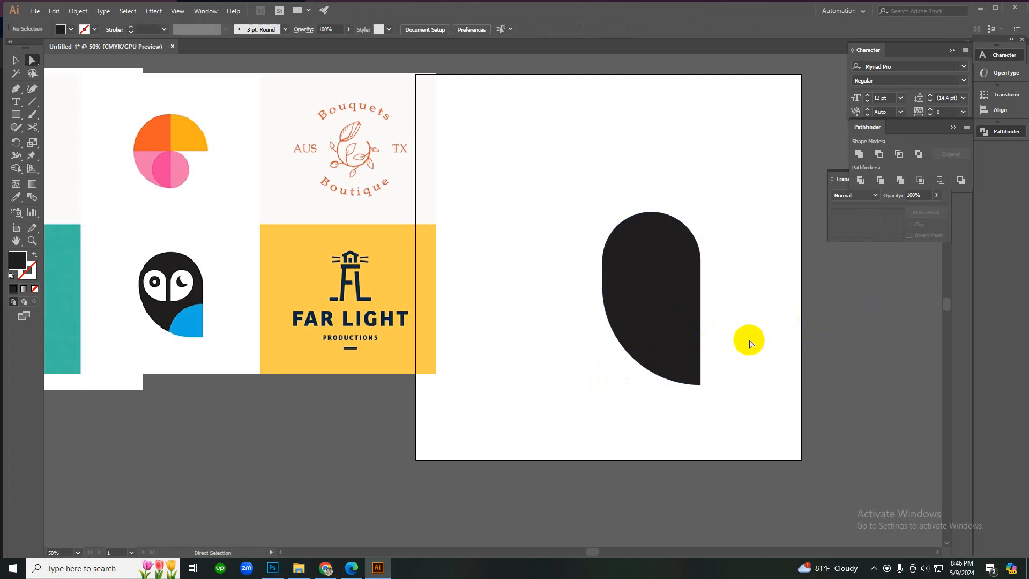
- Move the finished body shape slightly up and left, closer to the centre of the artboard
{"action": "left_click", "coordinate": [584, 319], "text": "ctrl+alt"}
{"action": "left_click", "coordinate": [535, 278], "text": "ctrl"}
{"action": "left_click", "coordinate": [460, 322], "text": "ctrl+alt"}
{"action": "left_click", "coordinate": [461, 320], "text": "ctrl+alt"}
{"action": "left_click", "coordinate": [490, 297], "text": "ctrl"}
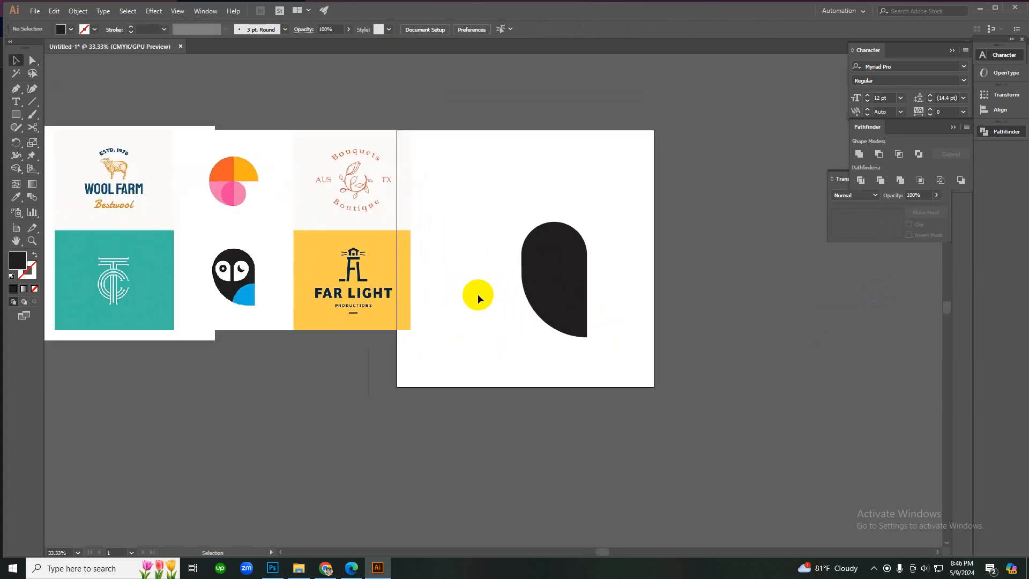
{"action": "left_click_drag", "start_coordinate": [573, 300], "coordinate": [536, 293]}
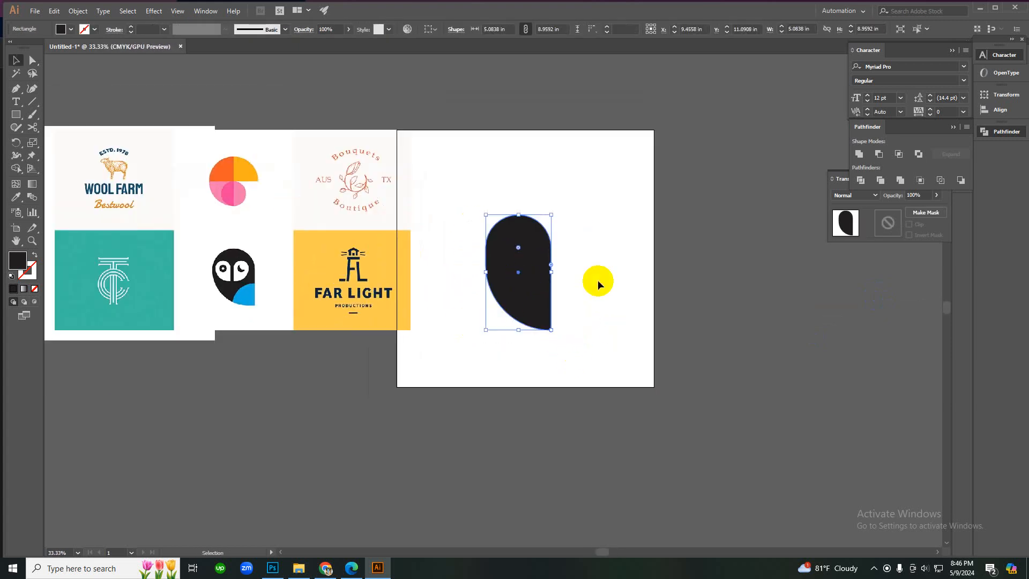
{"action": "left_click", "coordinate": [597, 281]}
- Duplicate the body in place, try shrinking the copy to about 7.9 in tall, and undo the scaling
{"action": "left_click", "coordinate": [456, 303], "text": "ctrl"}
{"action": "left_click", "coordinate": [525, 327], "text": "ctrl"}
{"action": "left_click", "coordinate": [539, 291], "text": "ctrl+alt"}
{"action": "left_click", "coordinate": [539, 292], "text": "ctrl+alt"}
{"action": "left_click", "coordinate": [491, 283], "text": "ctrl"}
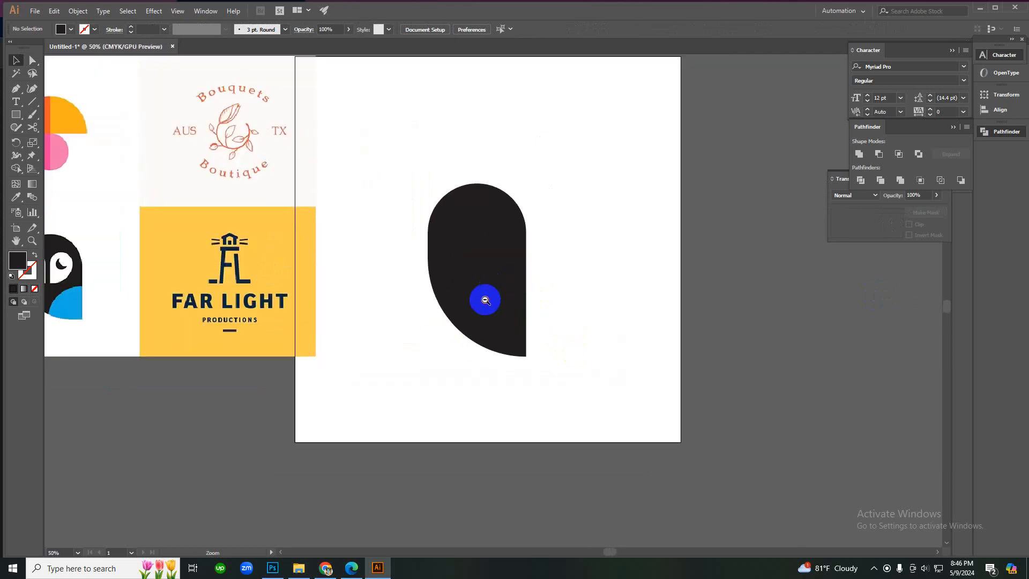
{"action": "left_click", "coordinate": [485, 300], "text": "ctrl+alt"}
{"action": "left_click", "coordinate": [494, 297], "text": "ctrl"}
{"action": "left_click", "coordinate": [497, 299]}
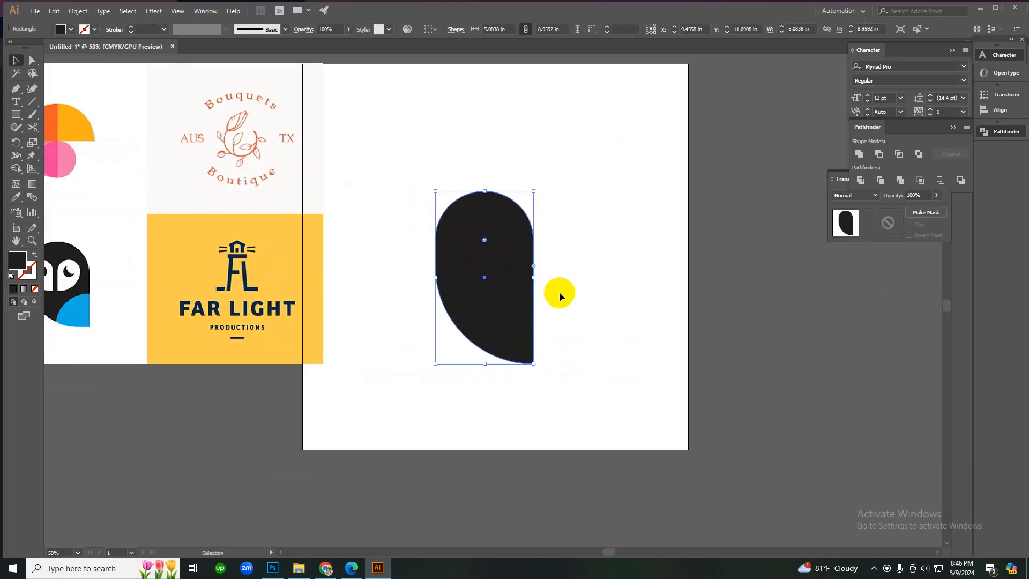
{"action": "key", "text": "a"}
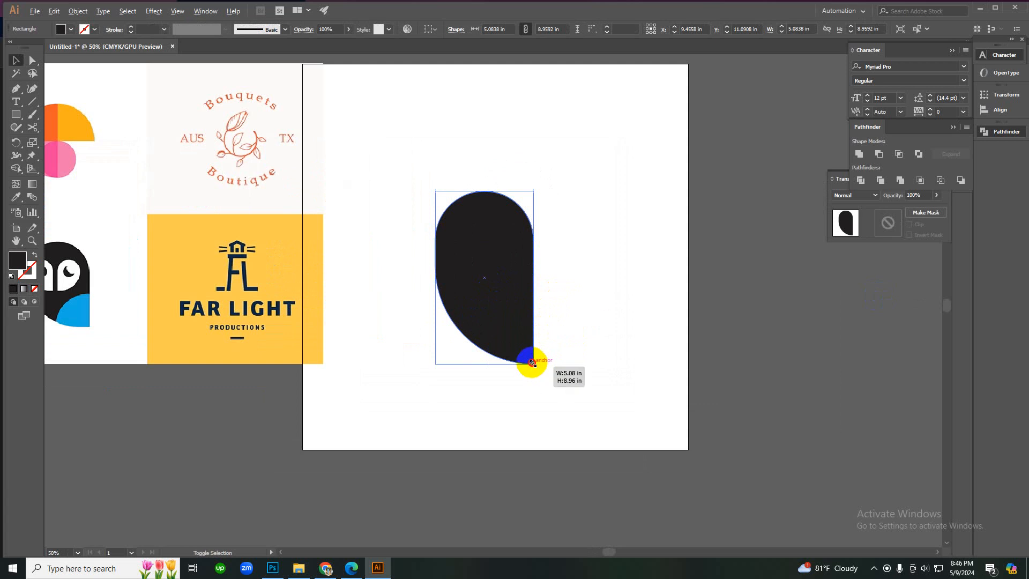
{"action": "mouse_move", "coordinate": [532, 363]}
{"action": "left_mouse_down"}
{"action": "mouse_move", "coordinate": [509, 329]}
{"action": "mouse_move", "coordinate": [533, 353]}
{"action": "left_mouse_up"}
{"action": "right_click", "coordinate": [557, 309]}
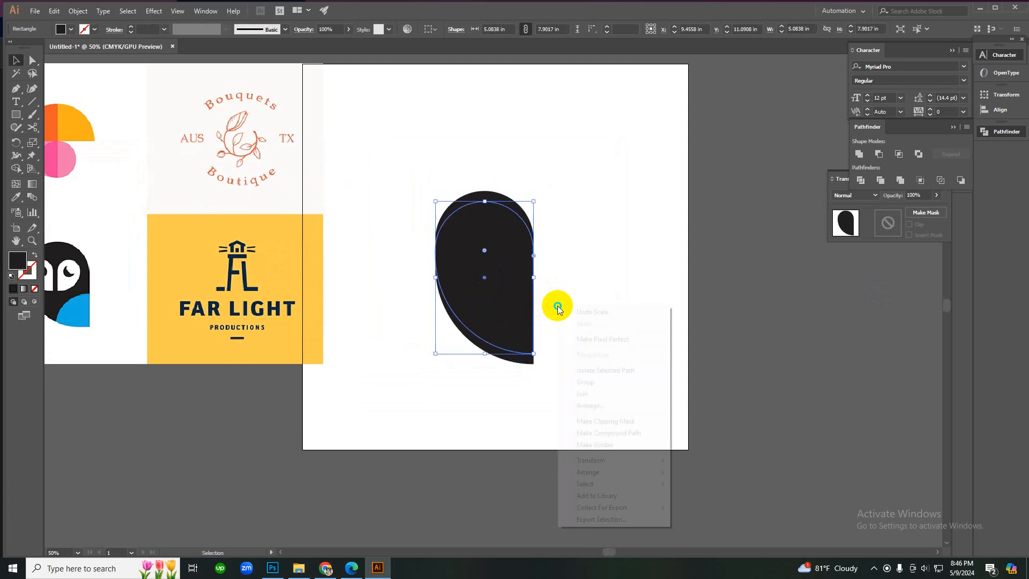
{"action": "left_click", "coordinate": [563, 312]}
- Undo the corner type change on the body's duplicate and reselect the shape
{"action": "right_click", "coordinate": [569, 300]}
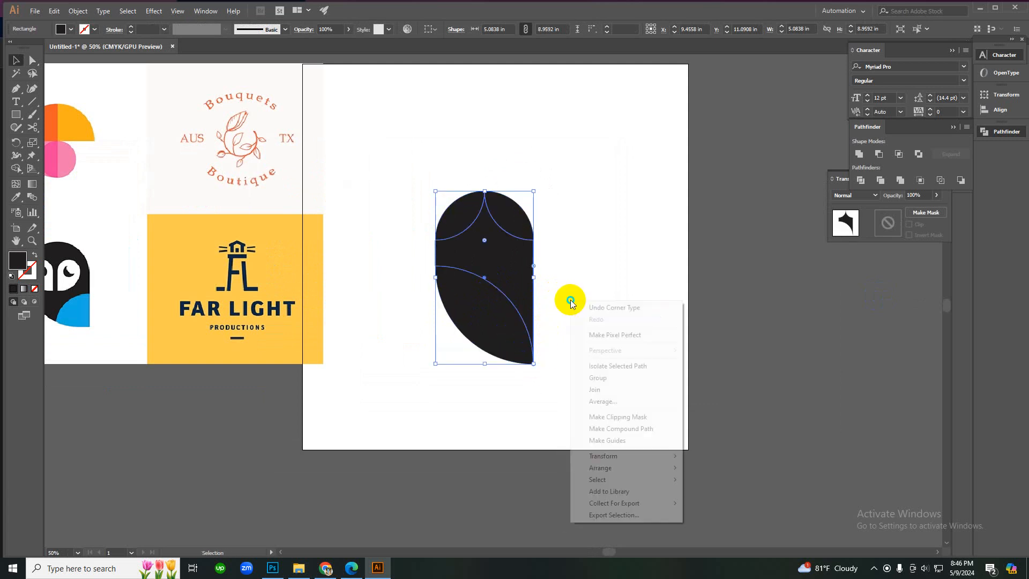
{"action": "left_click", "coordinate": [565, 253]}
{"action": "left_click", "coordinate": [497, 278]}
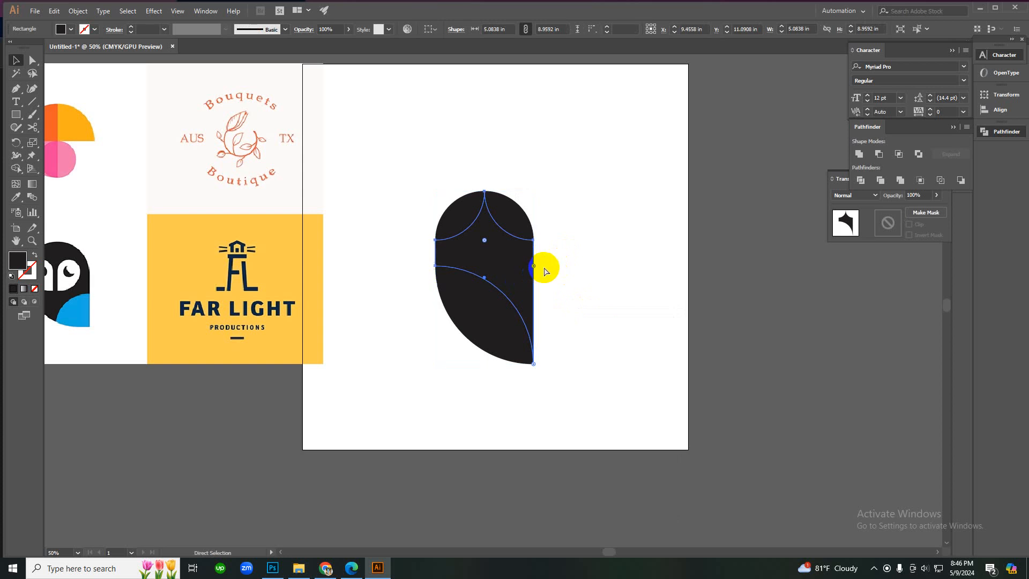
{"action": "left_click", "coordinate": [604, 287]}
{"action": "left_click", "coordinate": [500, 293]}
{"action": "key", "text": "ctrl+c"}
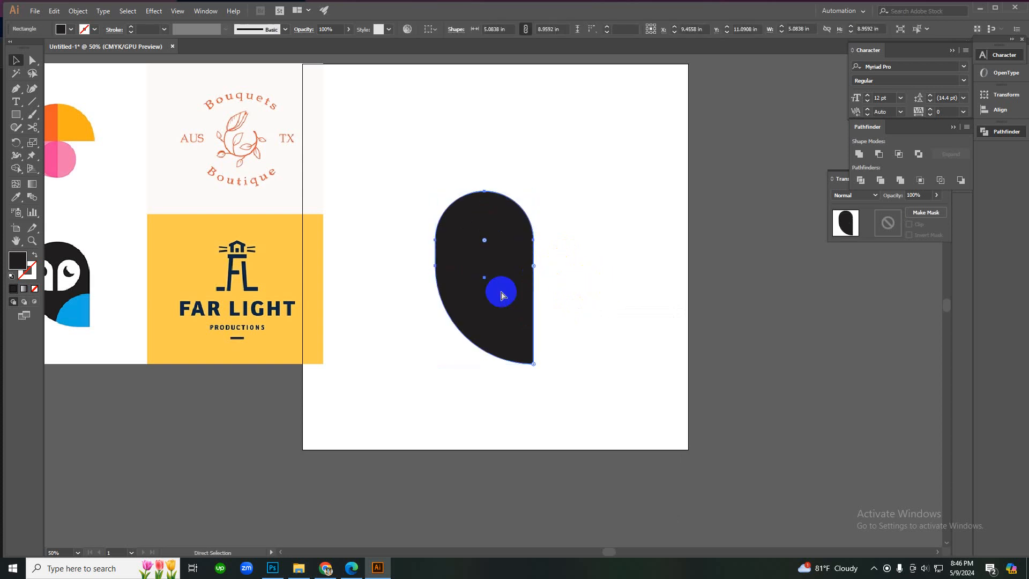
- Shrink the body's duplicate to about 7.63 in tall and fill it with white sampled from the reference owl
{"action": "mouse_move", "coordinate": [534, 363]}
{"action": "left_mouse_down"}
{"action": "mouse_move", "coordinate": [510, 336]}
{"action": "mouse_move", "coordinate": [532, 351]}
{"action": "left_mouse_up"}
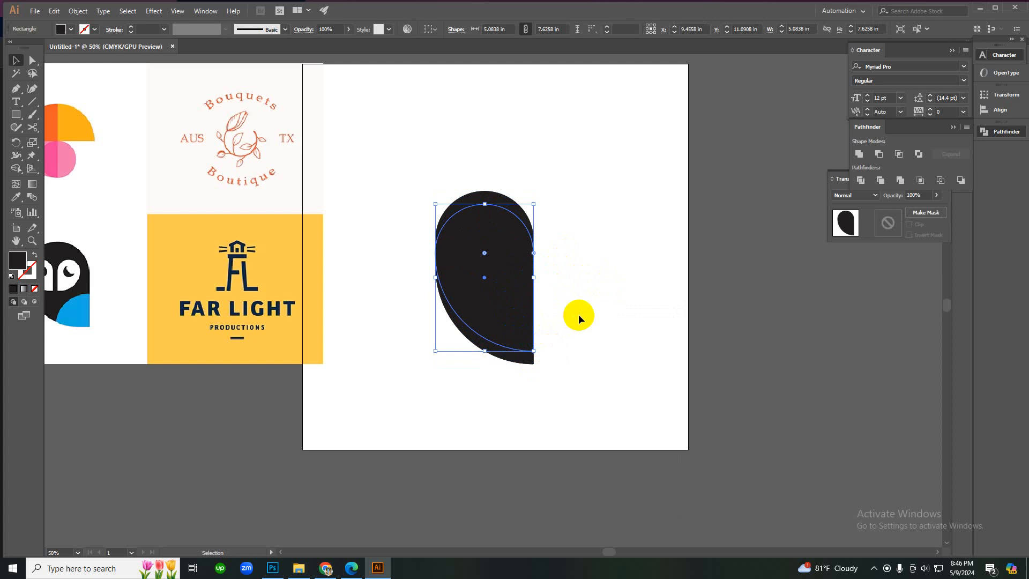
{"action": "left_click", "coordinate": [471, 315]}
{"action": "key", "text": "i"}
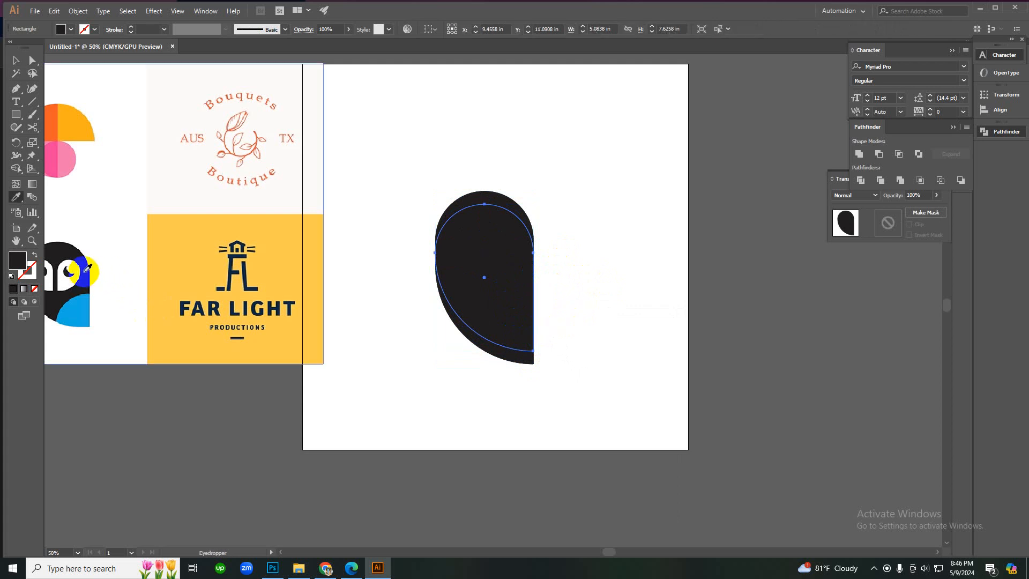
{"action": "left_click", "coordinate": [69, 268]}
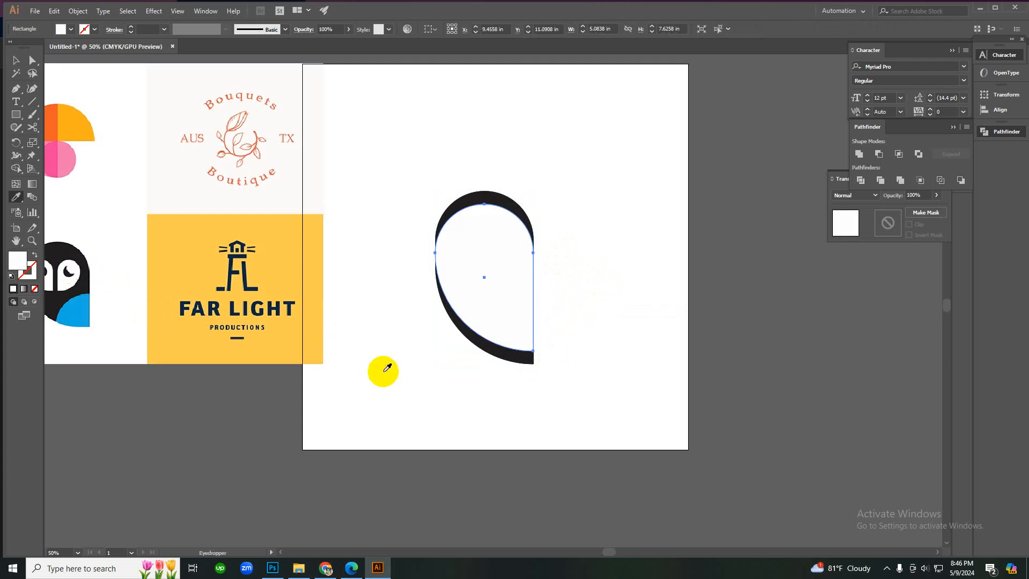
{"action": "key", "text": "v"}
- Try scaling the white inner shape from its lower-right corner, and undo the change
{"action": "left_click", "coordinate": [422, 378]}
{"action": "left_click", "coordinate": [485, 319]}
{"action": "left_click", "coordinate": [603, 325]}
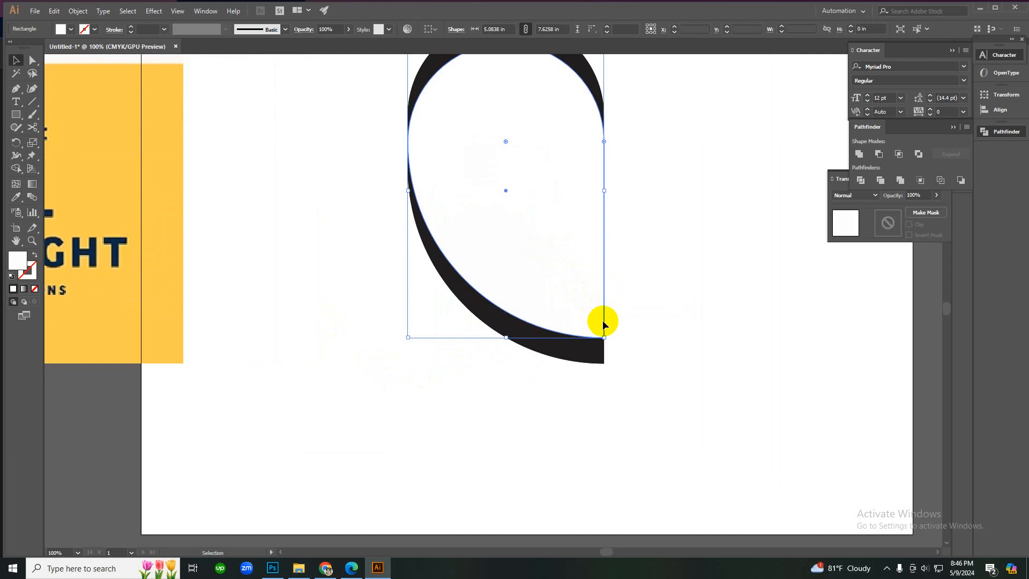
{"action": "left_click_drag", "start_coordinate": [606, 338], "coordinate": [568, 323]}
{"action": "key", "text": "ctrl+z"}
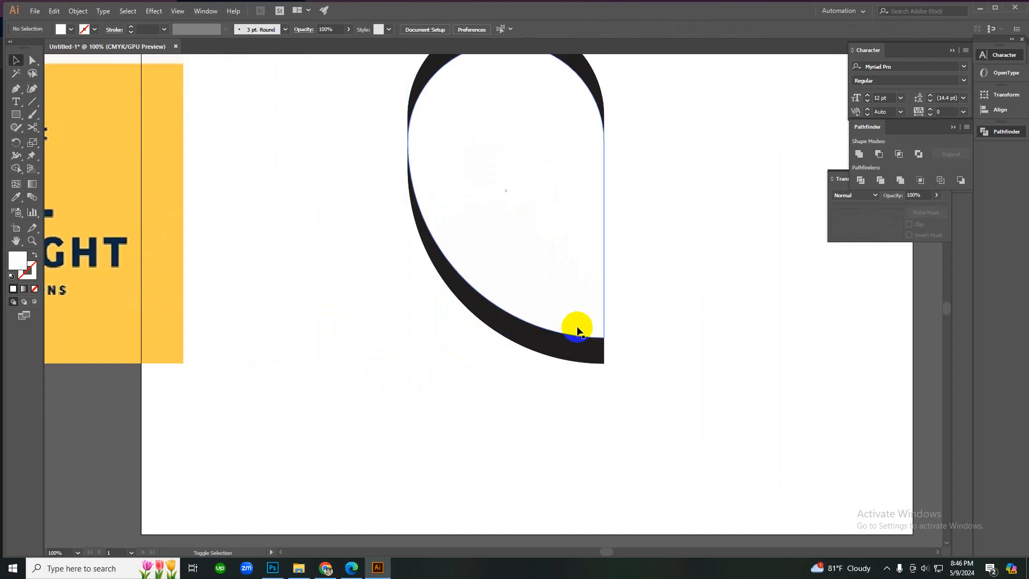
- Delete the white inner shape from the owl's body
{"action": "left_click", "coordinate": [544, 246]}
{"action": "key", "text": "ctrl+minus"}
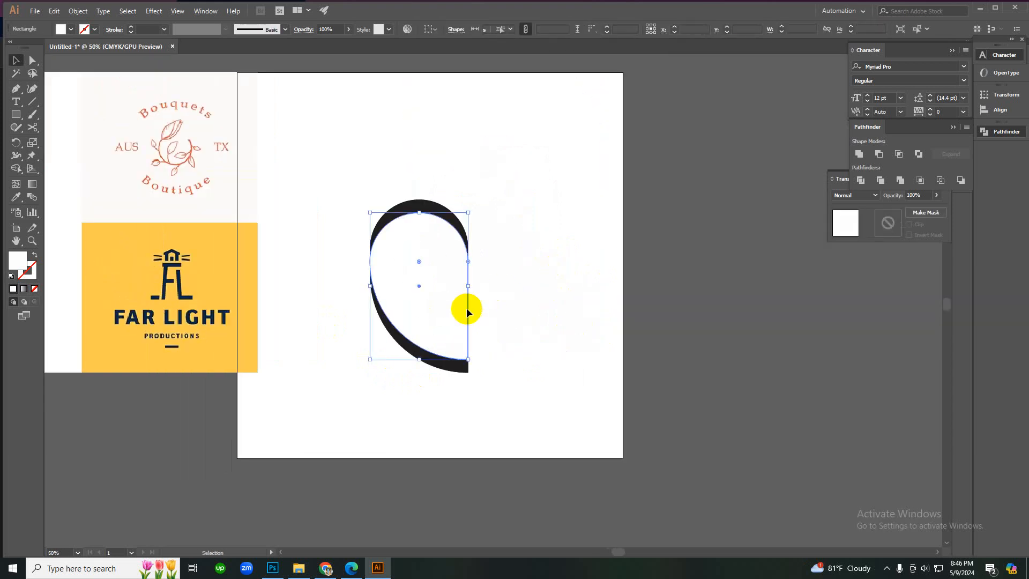
{"action": "key", "text": "Delete"}
- Draw a small upright rectangle about 1.56 in wide and 2.33 in tall to the right of the owl's body
{"action": "left_click", "coordinate": [409, 315], "text": "ctrl+alt"}
{"action": "left_click", "coordinate": [408, 314], "text": "ctrl+alt"}
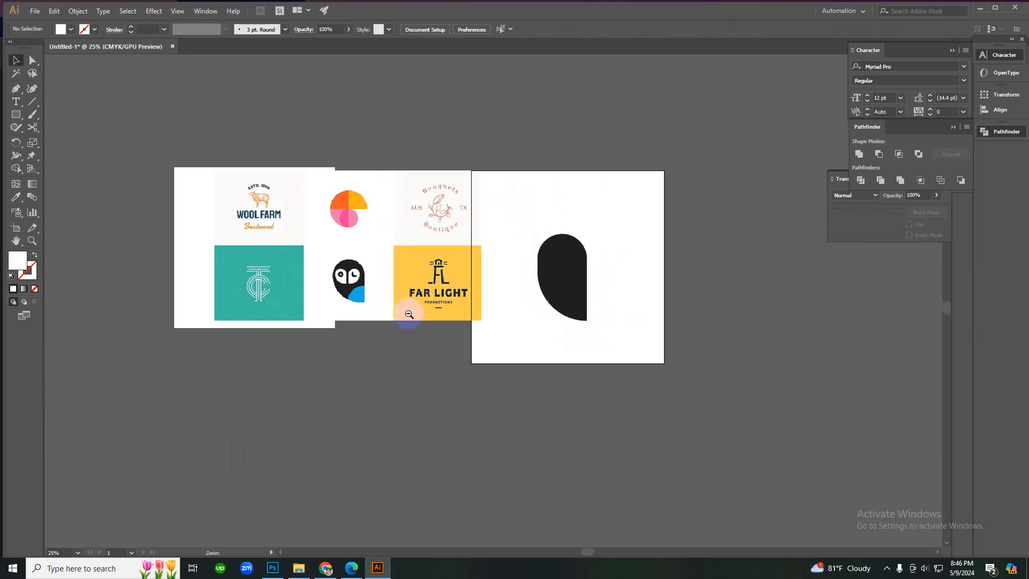
{"action": "left_click", "coordinate": [528, 283], "text": "ctrl"}
{"action": "left_click", "coordinate": [527, 283], "text": "ctrl"}
{"action": "key", "text": "m"}
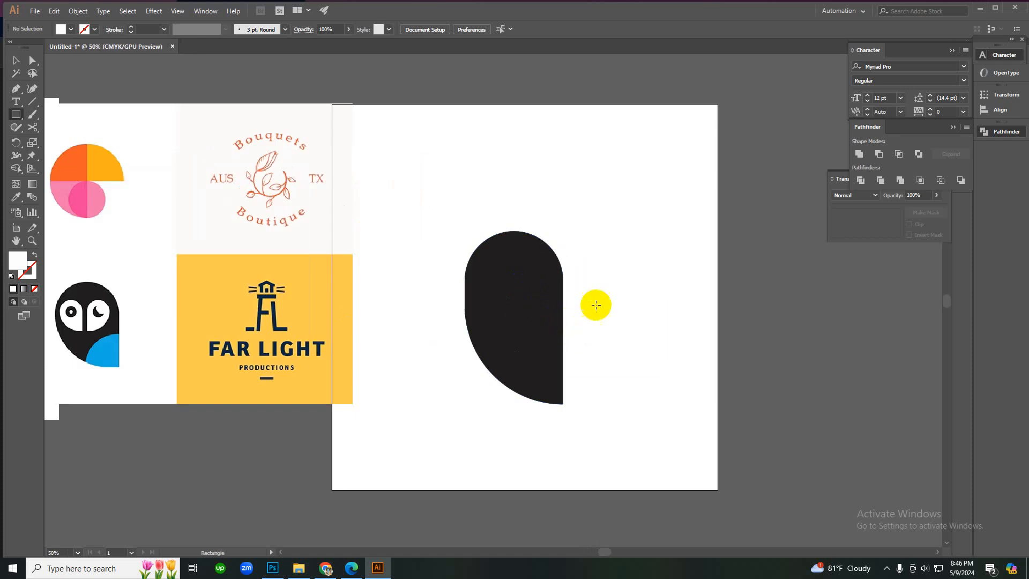
{"action": "left_click_drag", "start_coordinate": [598, 289], "coordinate": [628, 335]}
- Fill the small rectangle with the black sampled from the owl's body
{"action": "key", "text": "i"}
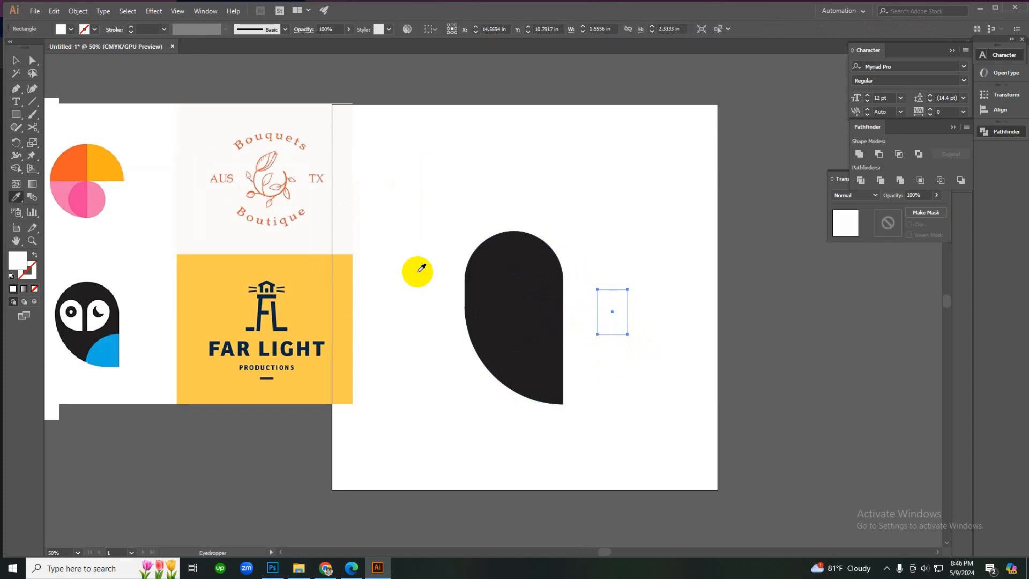
{"action": "left_click", "coordinate": [558, 273]}
{"action": "key", "text": "v"}
{"action": "left_click", "coordinate": [603, 244]}
- Round the small rectangle's two upper corners to a radius of about 0.78 in
{"action": "key", "text": "ctrl+1"}
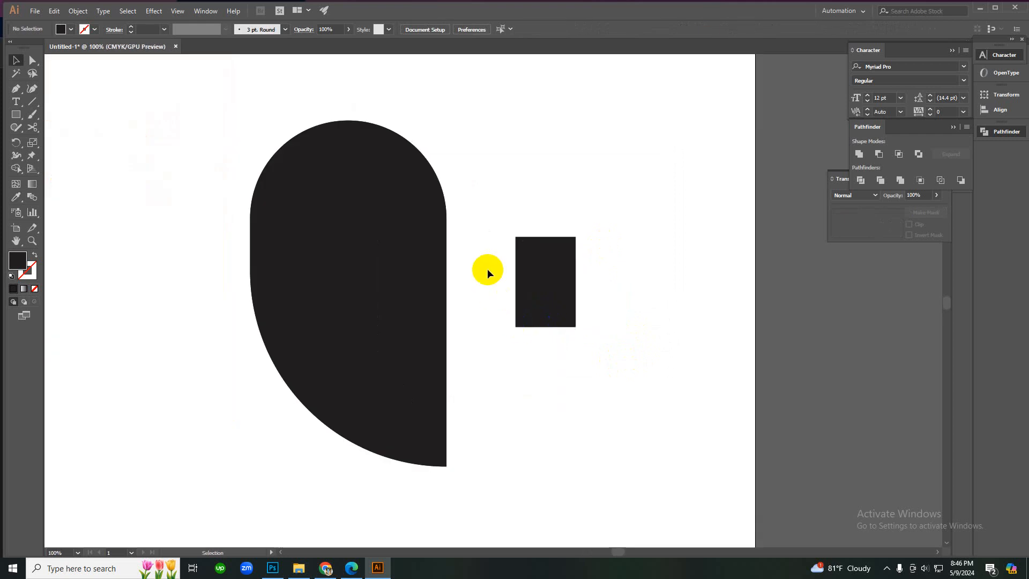
{"action": "left_click", "coordinate": [516, 237]}
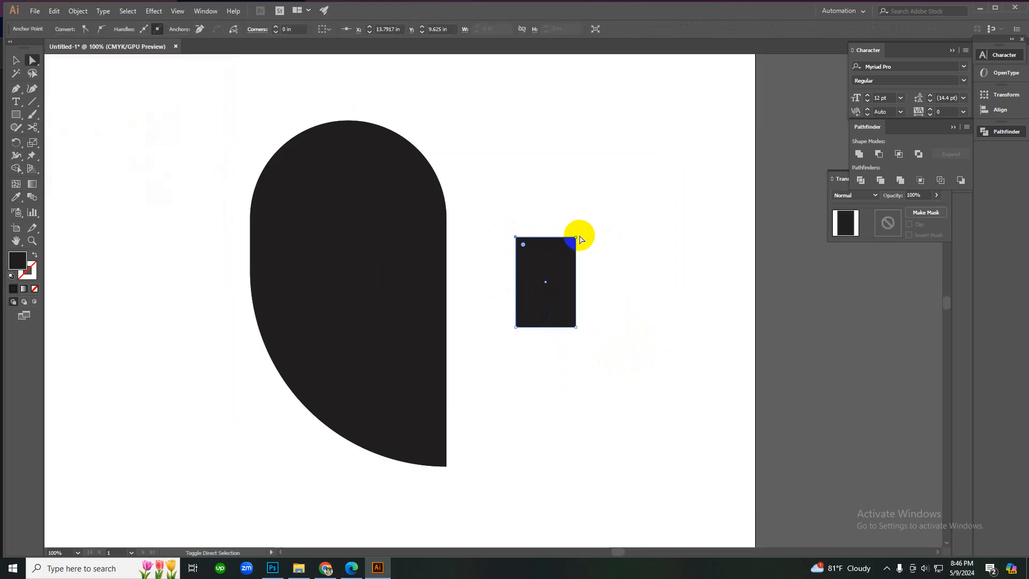
{"action": "left_click", "coordinate": [532, 252]}
{"action": "left_click_drag", "start_coordinate": [523, 246], "coordinate": [600, 318]}
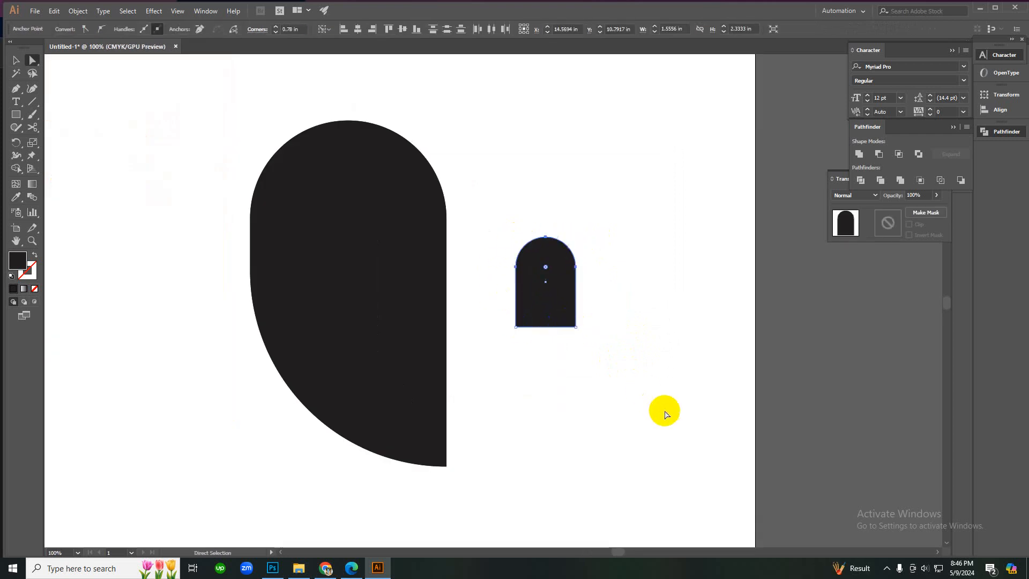
- Round the small shape's lower-left corner to a radius of about 1.56 in
{"action": "left_click", "coordinate": [517, 328]}
{"action": "left_click_drag", "start_coordinate": [519, 316], "coordinate": [664, 327]}
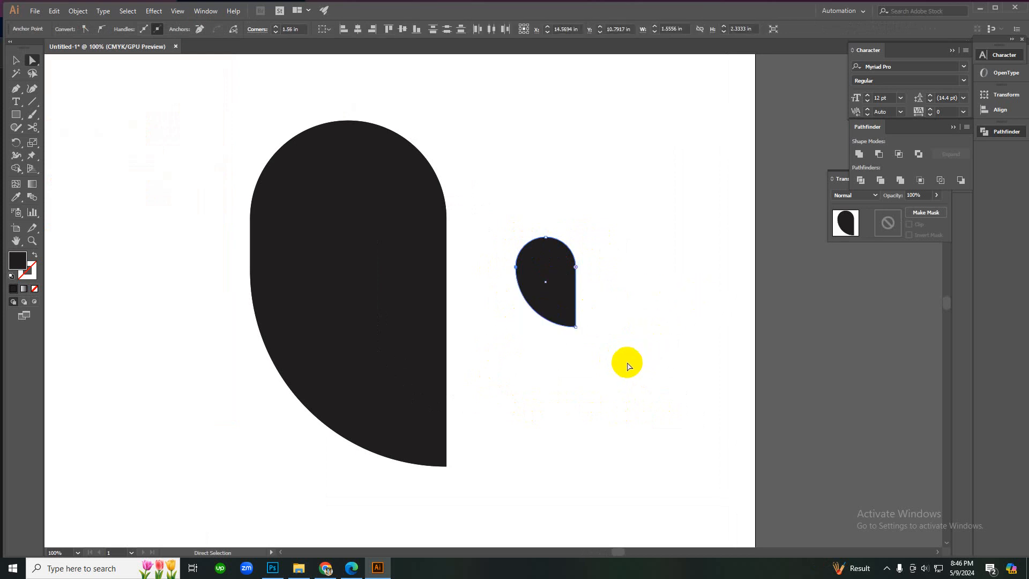
- Create a mirrored copy of the small rounded shape, reflected across its vertical axis
{"action": "key", "text": "v"}
{"action": "left_click", "coordinate": [566, 304]}
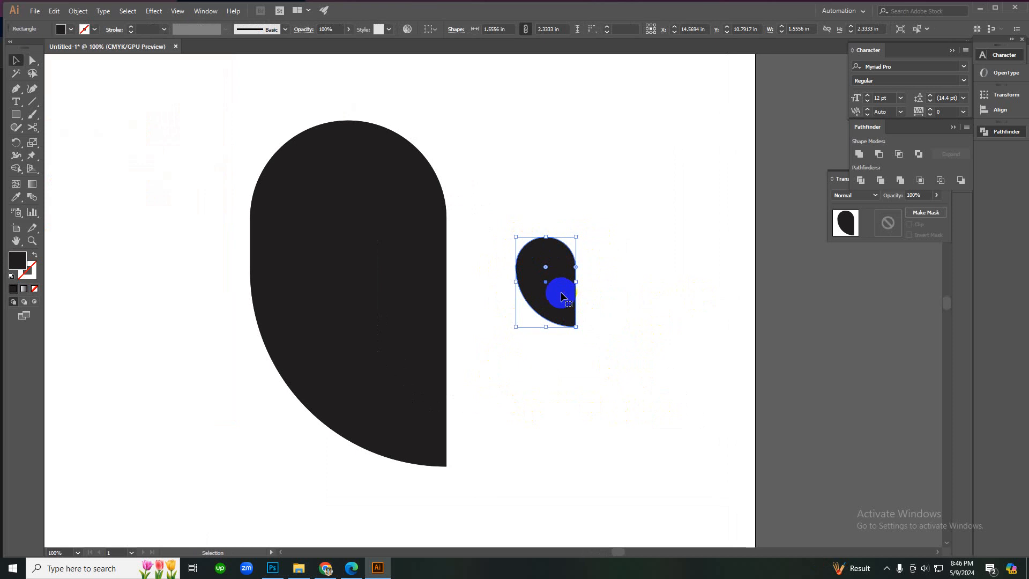
{"action": "right_click", "coordinate": [561, 296]}
{"action": "mouse_move", "coordinate": [616, 448]}
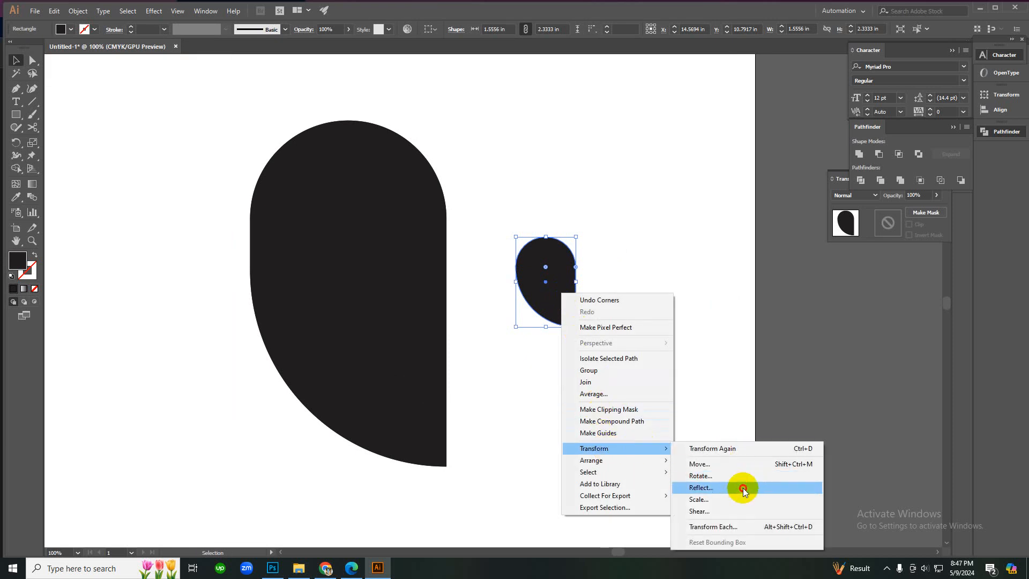
{"action": "left_click", "coordinate": [743, 488]}
{"action": "left_click", "coordinate": [449, 348]}
{"action": "left_click", "coordinate": [495, 419]}
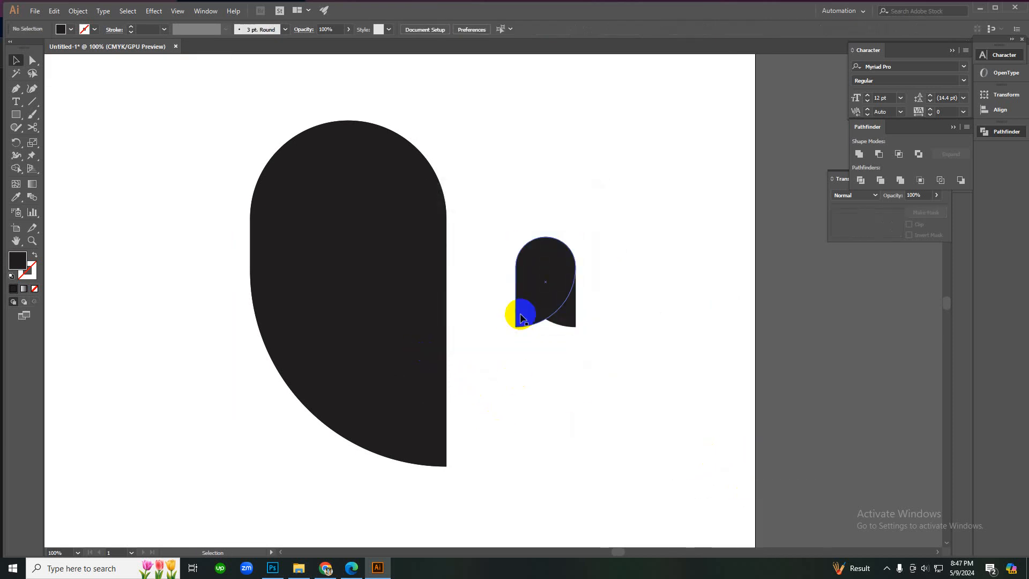
- Place the mirrored shape to the right of the original, level with it and separated by a narrow gap
{"action": "left_click_drag", "start_coordinate": [520, 317], "coordinate": [588, 314]}
{"action": "left_click", "coordinate": [523, 245], "text": "shift"}
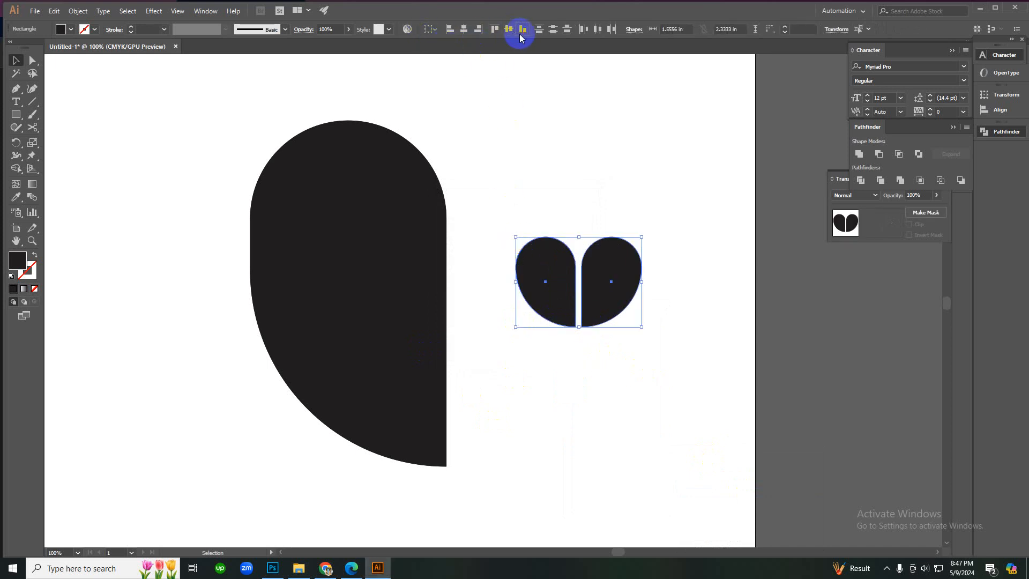
{"action": "left_click", "coordinate": [554, 153]}
- Compare the pair of eye shapes with the eyes of the owl in the reference image
{"action": "key", "text": "z"}
{"action": "left_click", "coordinate": [526, 337], "text": "alt"}
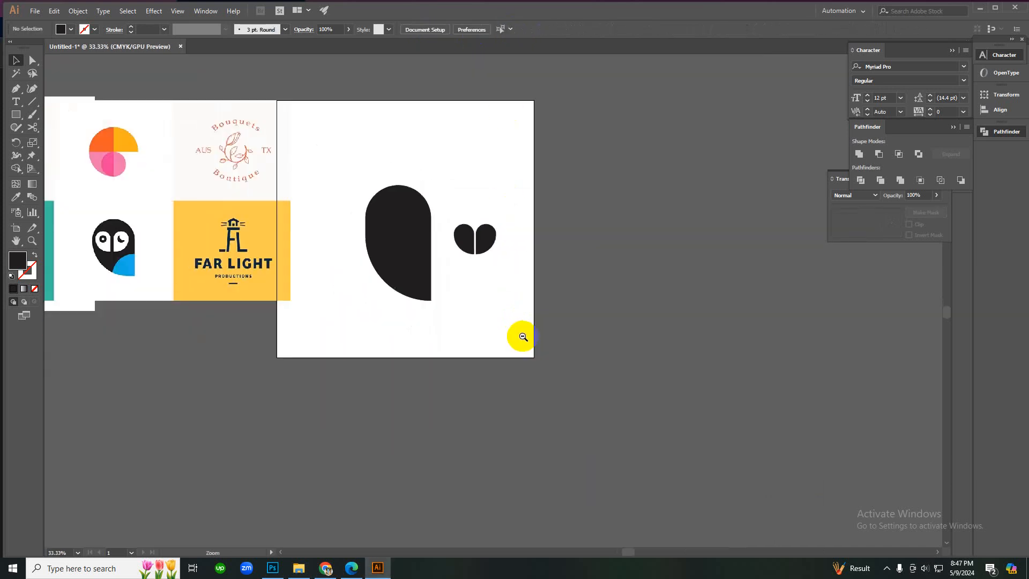
{"action": "left_click", "coordinate": [455, 269]}
{"action": "left_click", "coordinate": [436, 289], "text": "alt"}
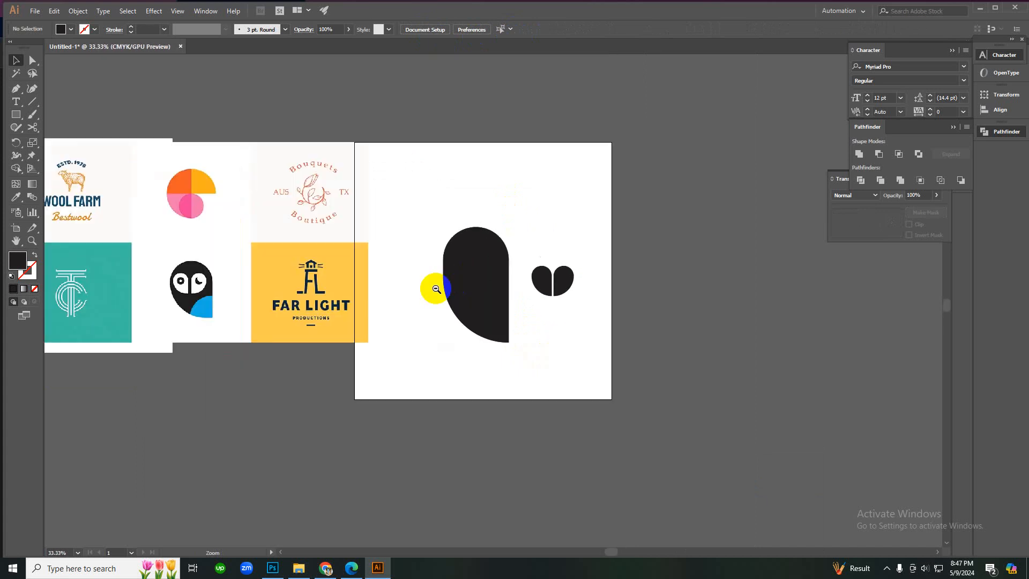
{"action": "left_click", "coordinate": [550, 287]}
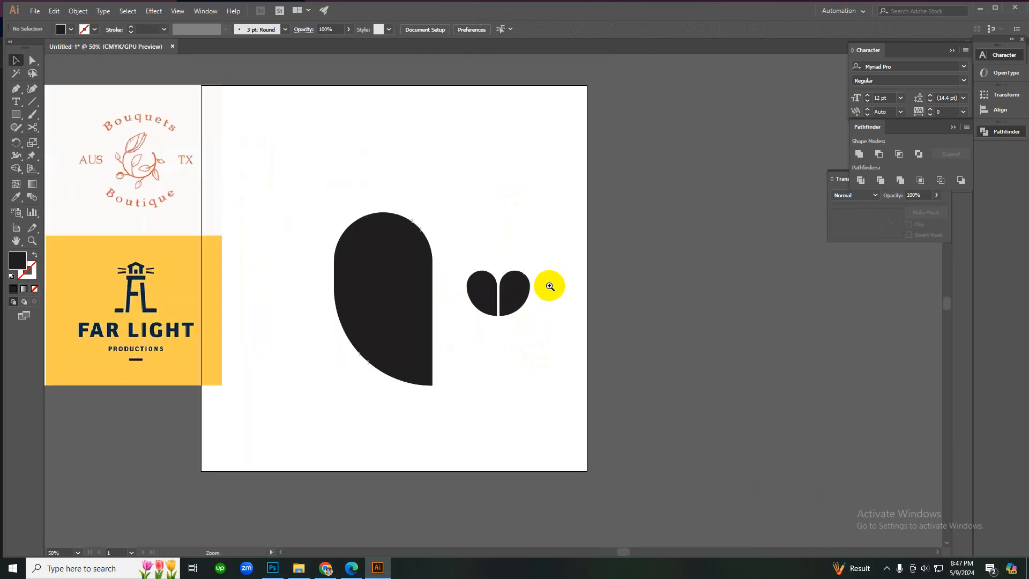
{"action": "left_click", "coordinate": [544, 280]}
{"action": "left_click", "coordinate": [545, 282]}
{"action": "left_click", "coordinate": [556, 289]}
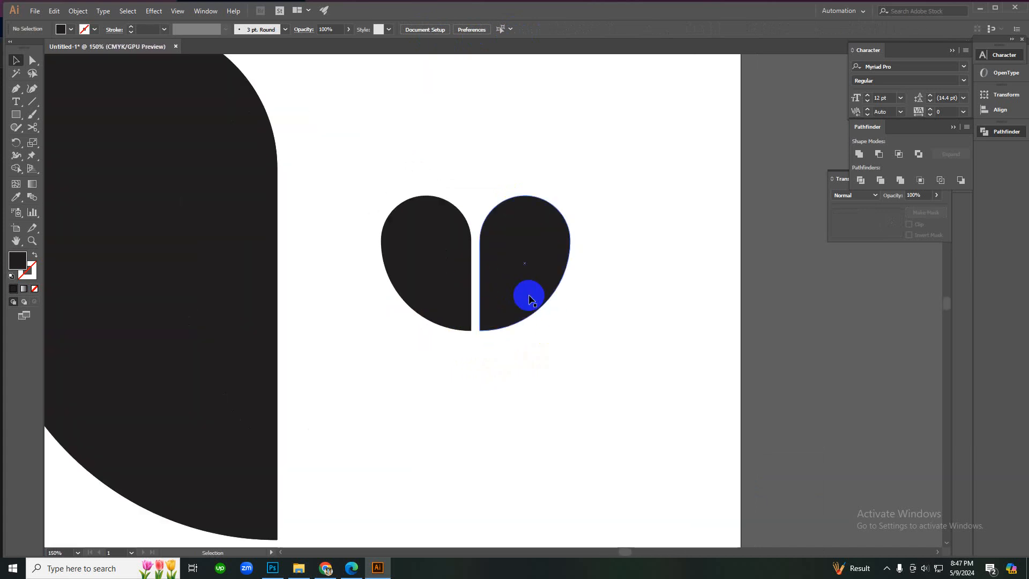
{"action": "left_click", "coordinate": [461, 322], "text": "alt"}
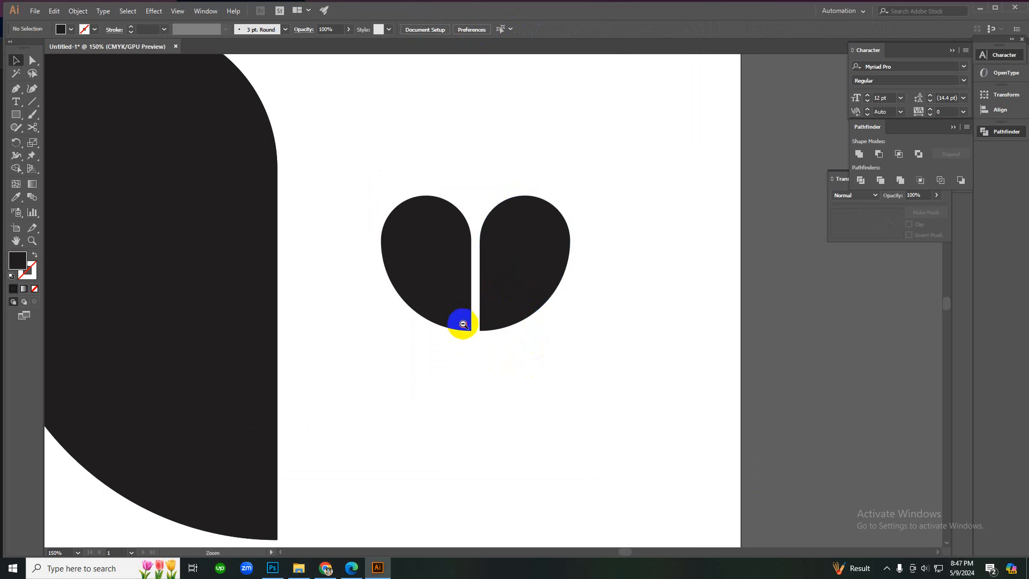
{"action": "left_click", "coordinate": [465, 321], "text": "alt"}
{"action": "left_click", "coordinate": [459, 310], "text": "alt"}
{"action": "left_click", "coordinate": [457, 295], "text": "alt"}
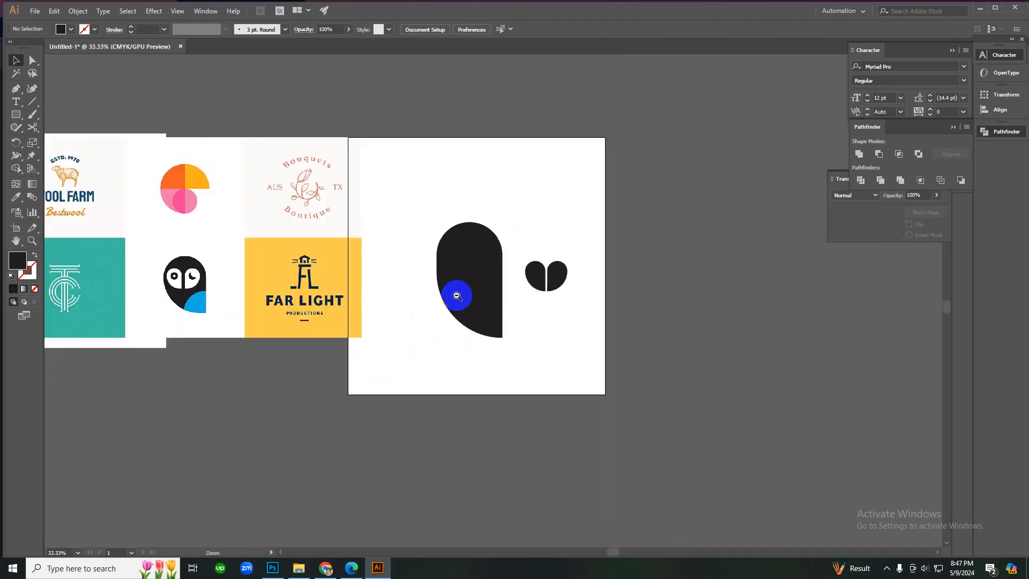
{"action": "left_click", "coordinate": [264, 312]}
{"action": "left_click", "coordinate": [554, 262]}
{"action": "left_click", "coordinate": [639, 232]}
{"action": "left_click", "coordinate": [645, 310]}
{"action": "left_click", "coordinate": [647, 312], "text": "alt"}
{"action": "left_click", "coordinate": [647, 313], "text": "alt"}
{"action": "left_click", "coordinate": [647, 314], "text": "alt"}
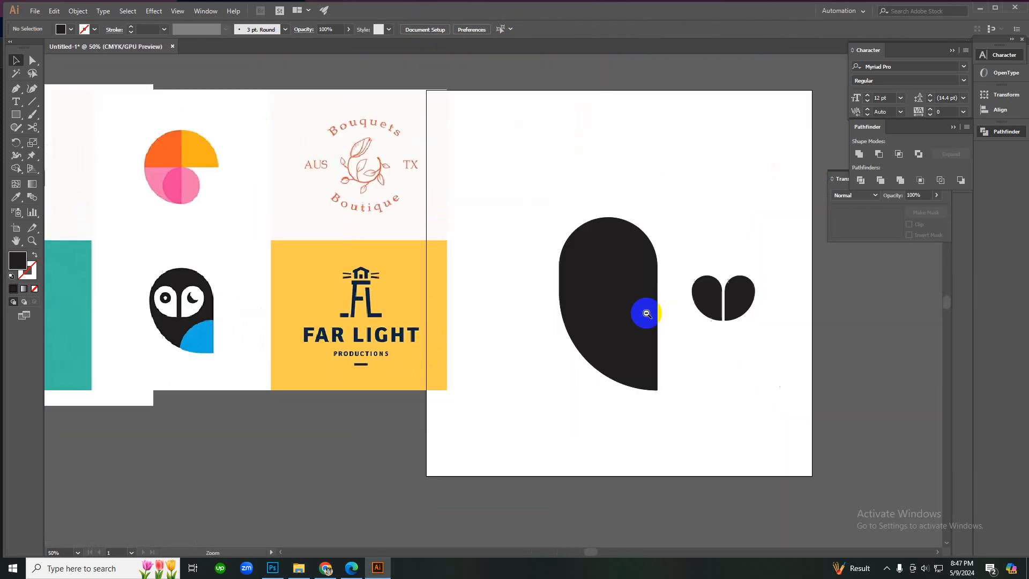
- Draw a black circle about 1.13 in across below the eye shapes and duplicate it about 0.25 in right and 0.19 in up
{"action": "left_click", "coordinate": [613, 324]}
{"action": "left_click", "coordinate": [442, 341]}
{"action": "key", "text": "l"}
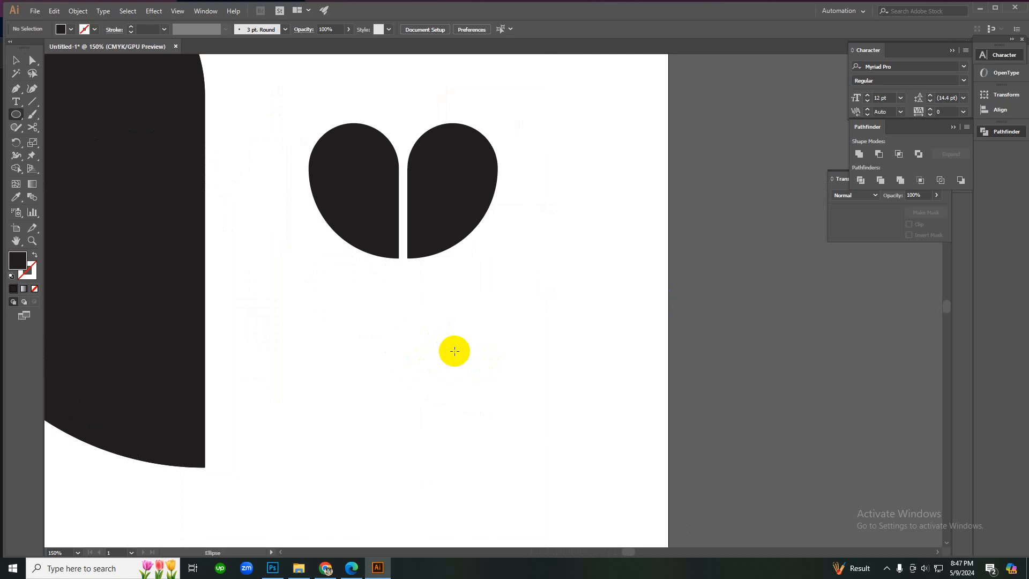
{"action": "mouse_move", "coordinate": [467, 342]}
{"action": "left_mouse_down"}
{"action": "mouse_move", "coordinate": [487, 374]}
{"action": "mouse_move", "coordinate": [490, 345]}
{"action": "mouse_move", "coordinate": [502, 339]}
{"action": "left_mouse_up"}
{"action": "key", "text": "v"}
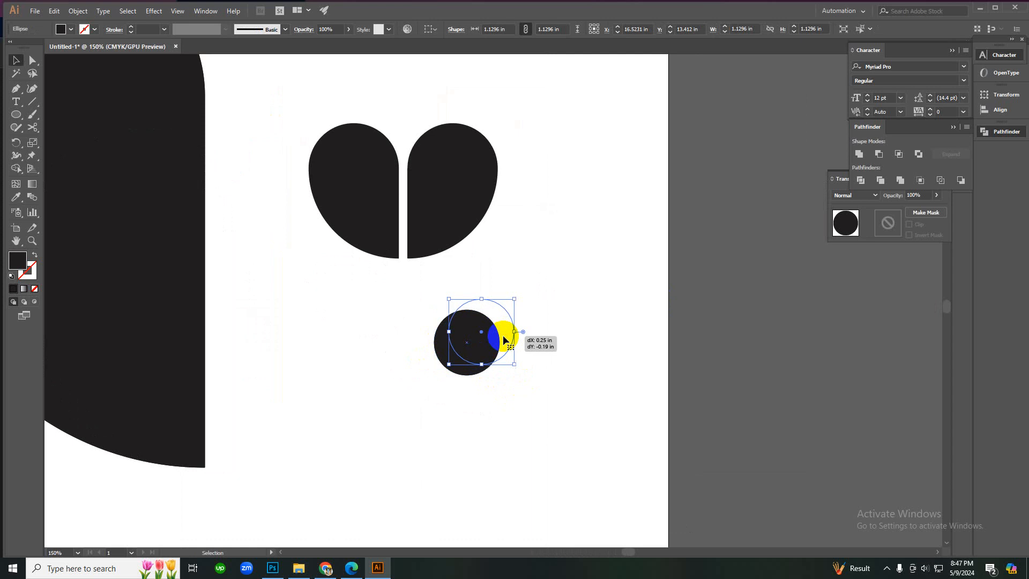
- Divide the two overlapping circles, ungroup the pieces, and delete all except the lower-left crescent
{"action": "left_click_drag", "start_coordinate": [524, 402], "coordinate": [440, 308]}
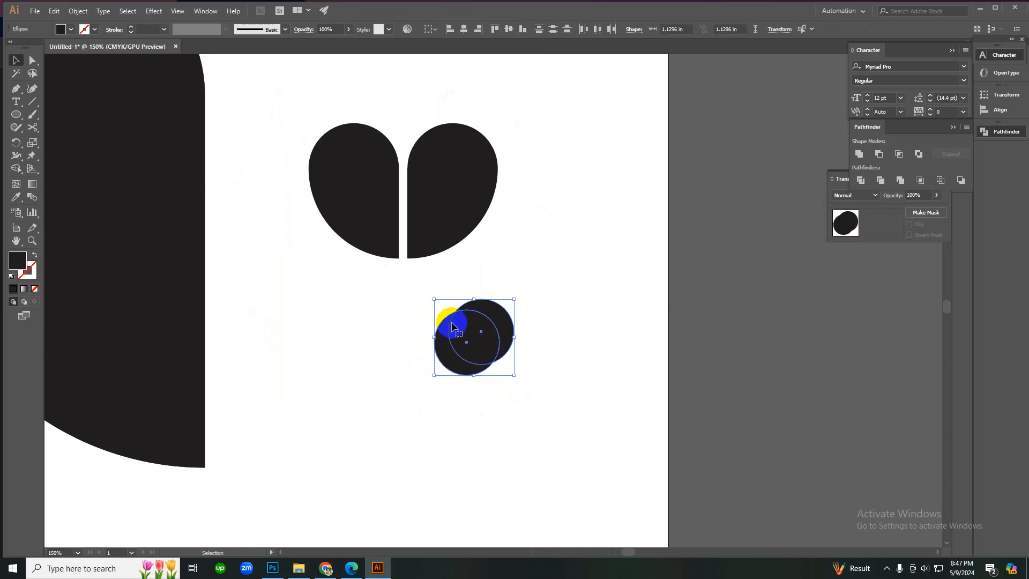
{"action": "left_click", "coordinate": [869, 184]}
{"action": "right_click", "coordinate": [649, 237]}
{"action": "left_click", "coordinate": [665, 322]}
{"action": "left_click", "coordinate": [511, 316]}
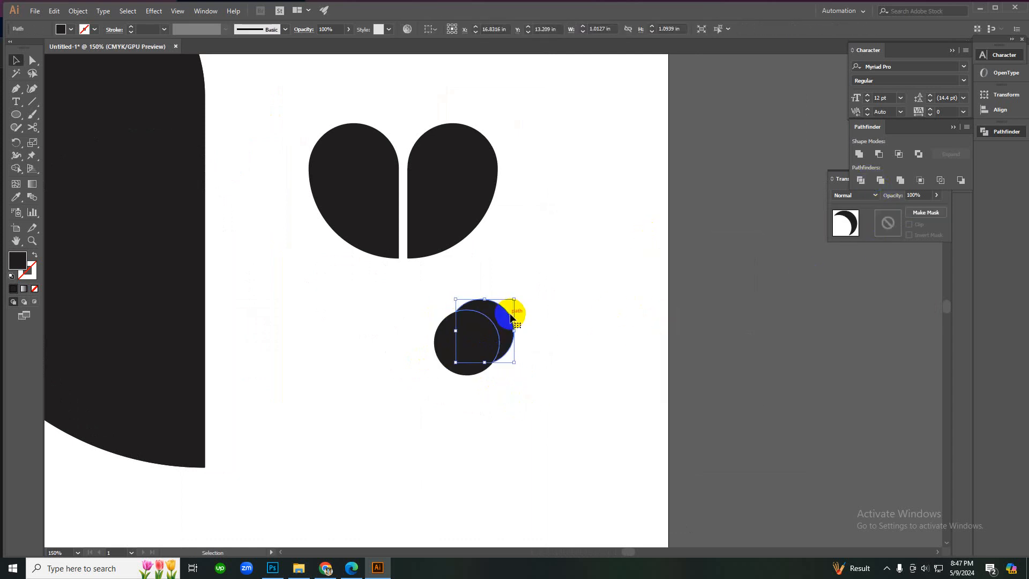
{"action": "key", "text": "Delete"}
{"action": "left_click", "coordinate": [471, 340]}
{"action": "key", "text": "Delete"}
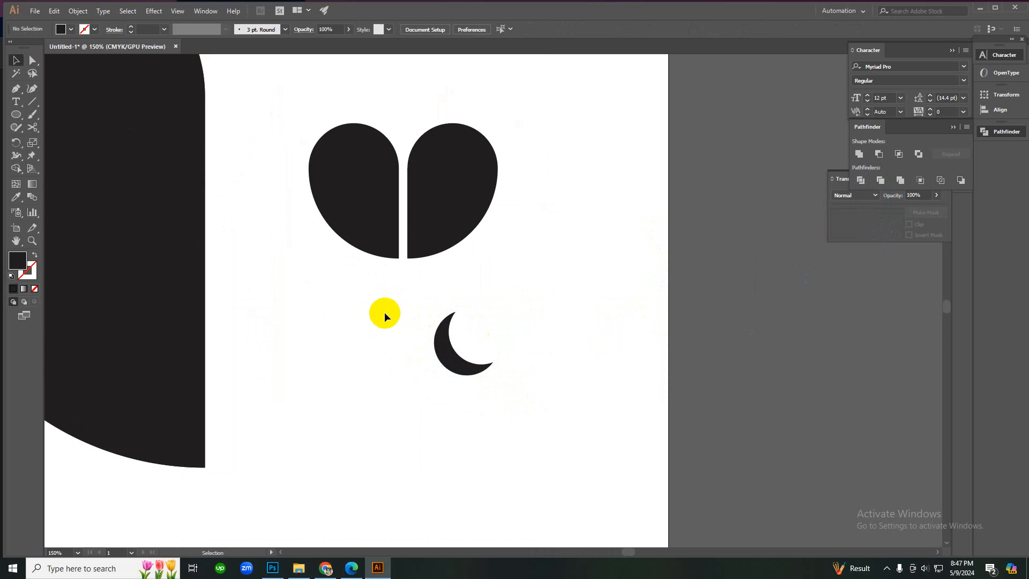
- Draw a black circle about 0.97 in across beside the crescent and add a smaller concentric copy inside it
{"action": "key", "text": "l"}
{"action": "left_click_drag", "start_coordinate": [353, 350], "coordinate": [382, 378]}
{"action": "key", "text": "v"}
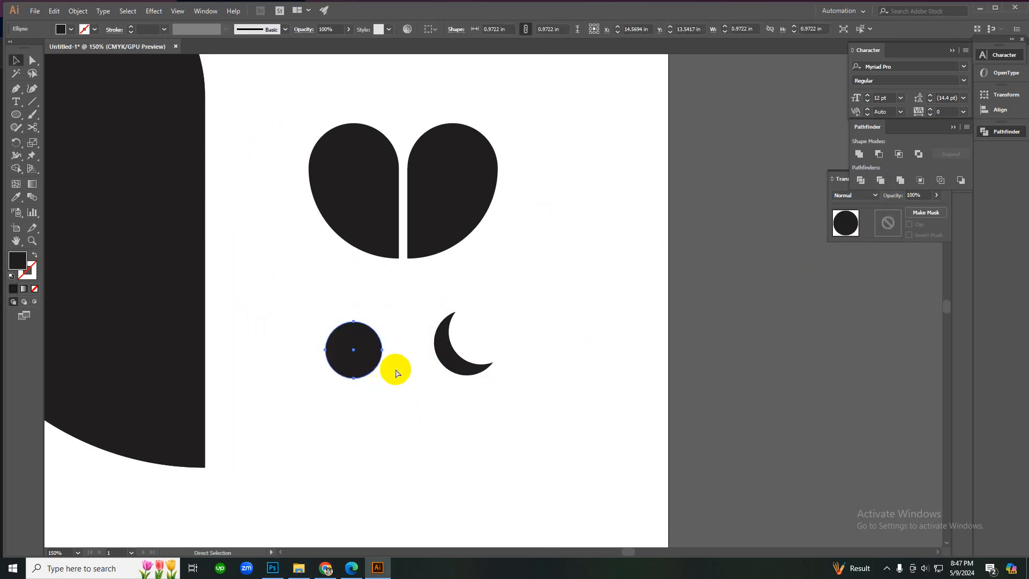
{"action": "left_click_drag", "start_coordinate": [384, 378], "coordinate": [362, 359]}
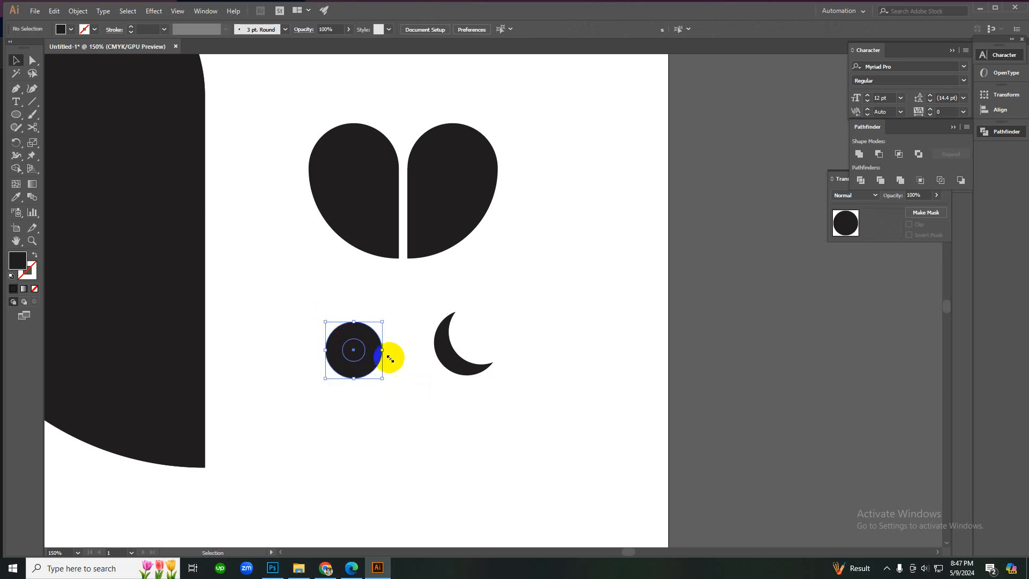
- Divide the concentric circles, ungroup the result, and delete the inner disc to leave a ring
{"action": "left_click", "coordinate": [861, 181]}
{"action": "right_click", "coordinate": [529, 349]}
{"action": "left_click", "coordinate": [546, 436]}
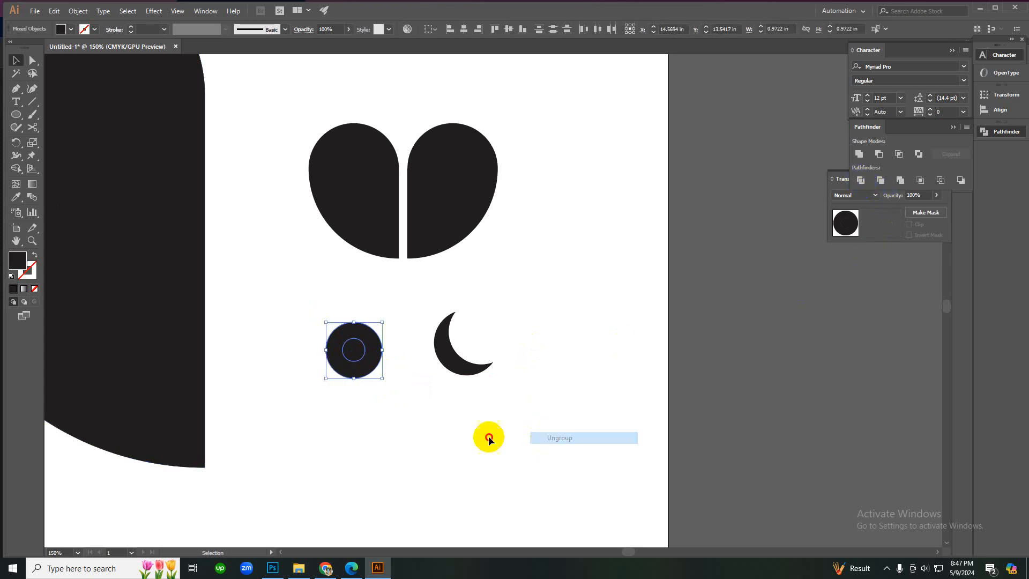
{"action": "left_click", "coordinate": [355, 350]}
{"action": "key", "text": "Delete"}
{"action": "left_click", "coordinate": [330, 329]}
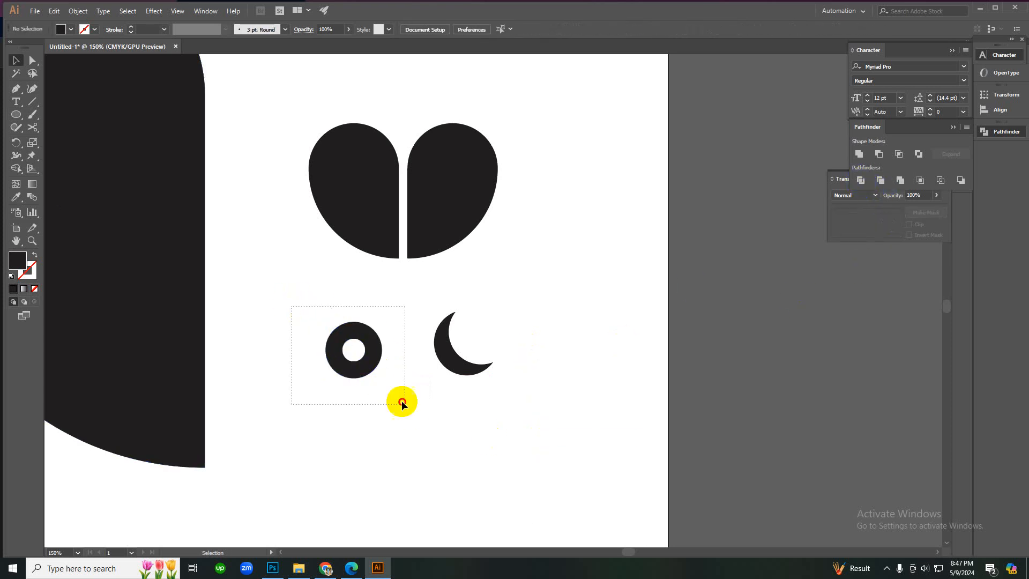
- Move the ring onto the left eye shape
{"action": "left_click_drag", "start_coordinate": [402, 403], "coordinate": [399, 405]}
{"action": "left_click_drag", "start_coordinate": [378, 348], "coordinate": [378, 206]}
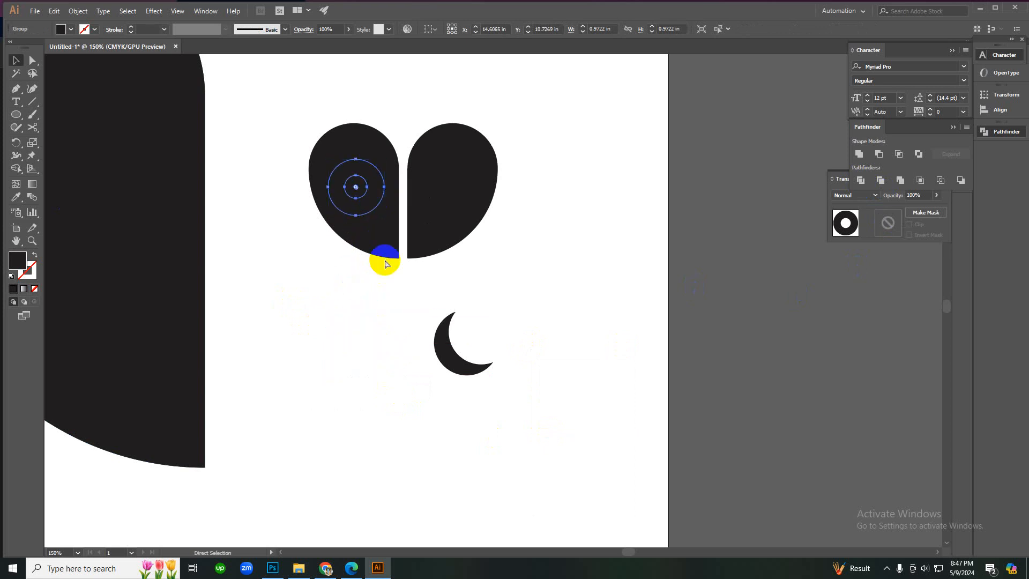
{"action": "left_click_drag", "start_coordinate": [387, 268], "coordinate": [385, 267]}
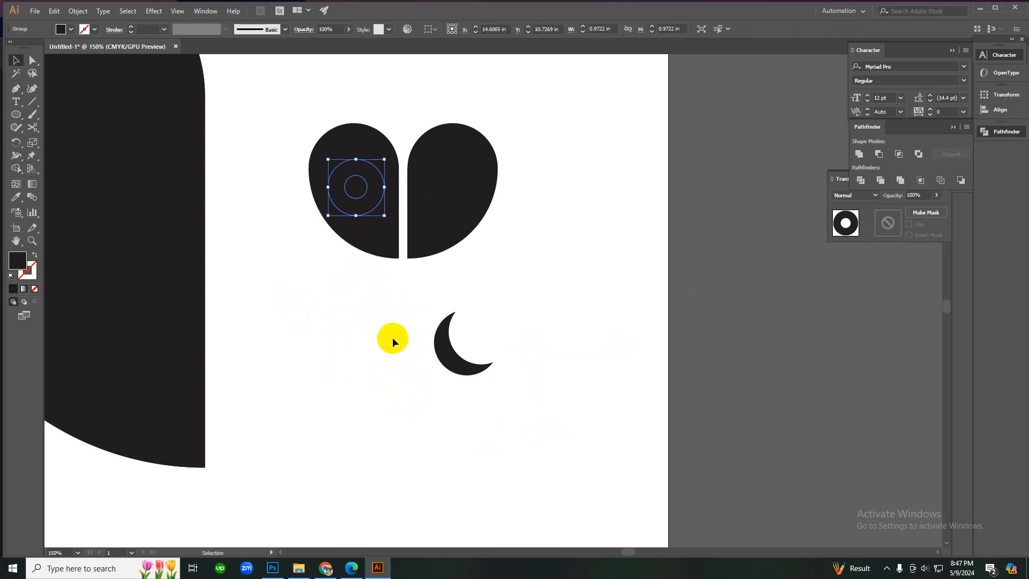
- Fill the left eye shape with white sampled from the empty area, following the reference owl
{"action": "left_click", "coordinate": [350, 324], "text": "ctrl+alt"}
{"action": "left_click", "coordinate": [350, 324], "text": "ctrl+alt"}
{"action": "left_click", "coordinate": [350, 324], "text": "ctrl+alt"}
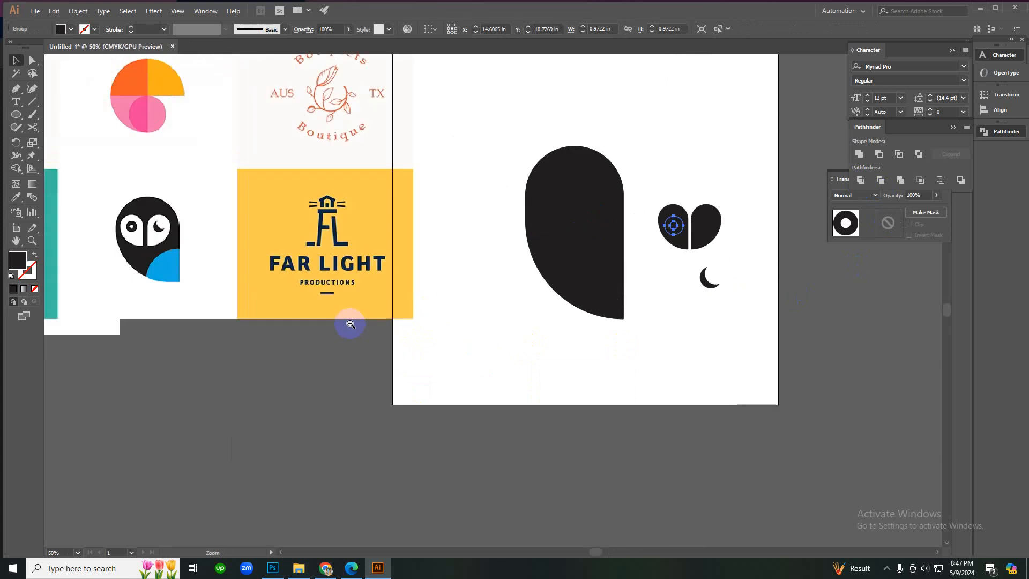
{"action": "left_click", "coordinate": [642, 284], "text": "ctrl"}
{"action": "left_click", "coordinate": [429, 260], "text": "ctrl"}
{"action": "left_click", "coordinate": [542, 283], "text": "ctrl"}
{"action": "left_click", "coordinate": [580, 304], "text": "ctrl"}
{"action": "left_click", "coordinate": [579, 305], "text": "ctrl"}
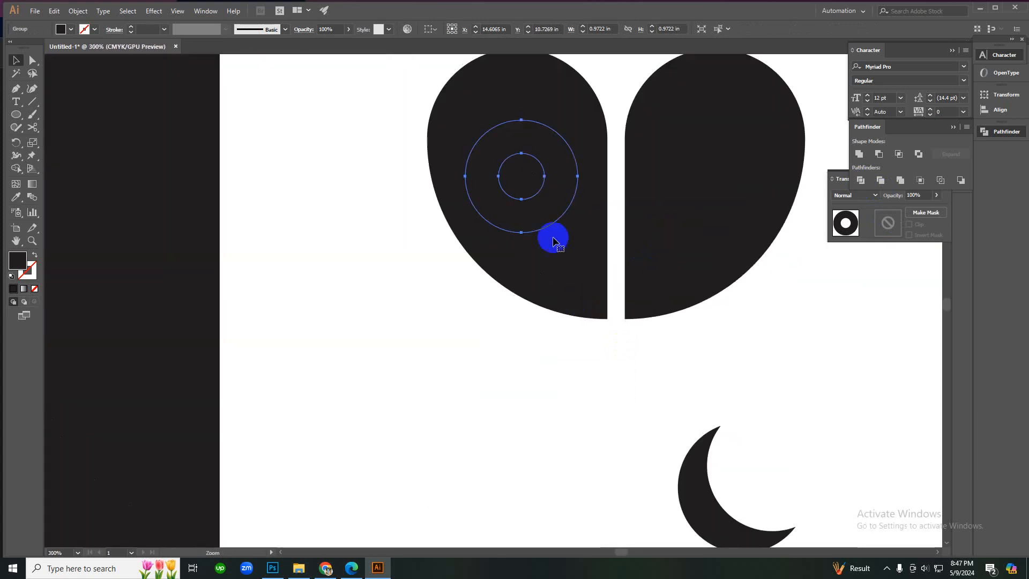
{"action": "left_click", "coordinate": [537, 97]}
{"action": "key", "text": "i"}
{"action": "left_click", "coordinate": [562, 358]}
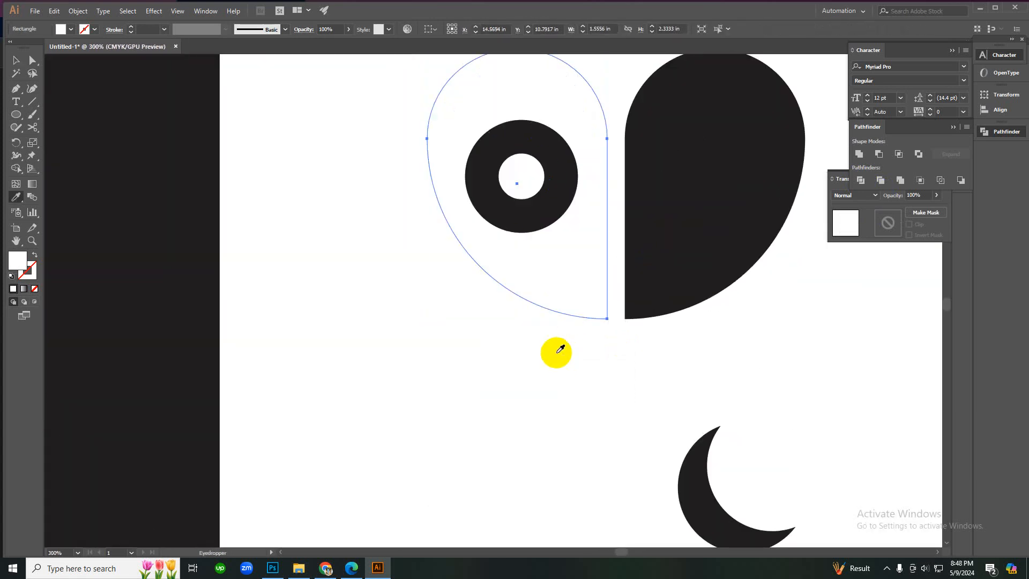
{"action": "key", "text": "v"}
{"action": "left_click", "coordinate": [542, 385]}
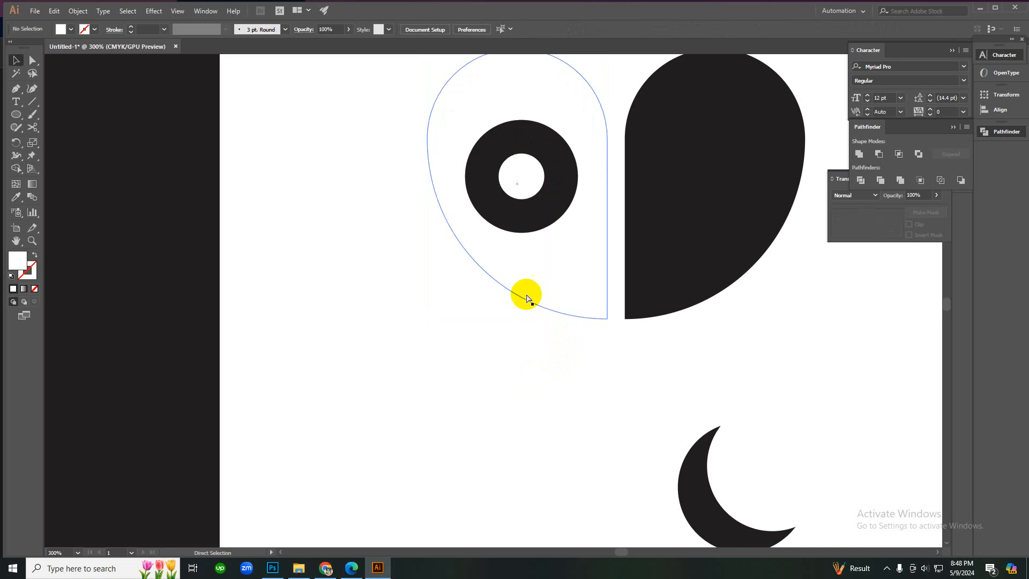
- Try to fill the crescent with sampled white
{"action": "key", "text": "ctrl+minus"}
{"action": "key", "text": "ctrl+minus"}
{"action": "key", "text": "ctrl+minus"}
{"action": "left_click", "coordinate": [528, 257]}
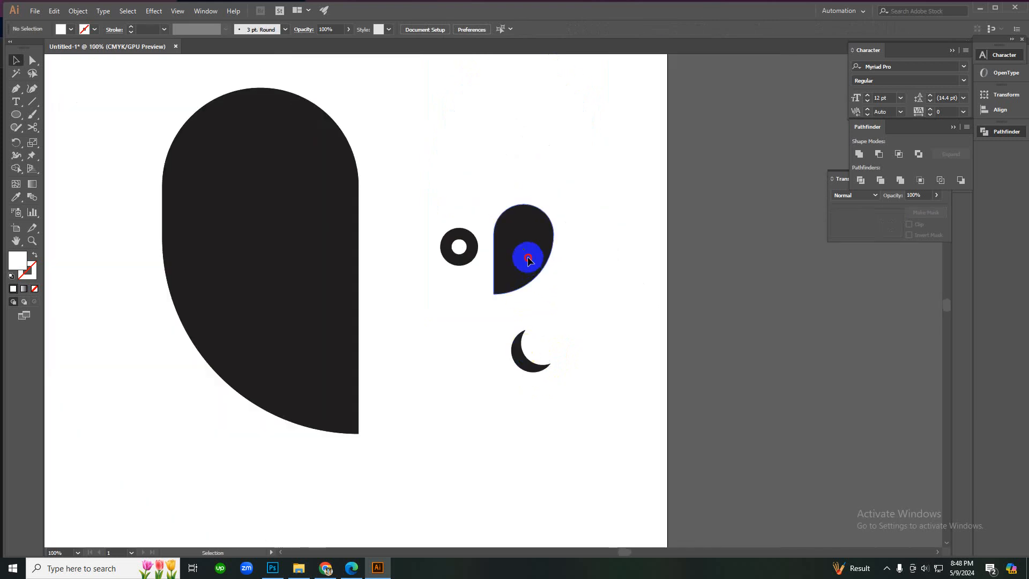
{"action": "left_click", "coordinate": [523, 345]}
{"action": "key", "text": "i"}
{"action": "left_click", "coordinate": [487, 420]}
- Undo the crescent's white fill
{"action": "left_click", "coordinate": [472, 345], "text": "ctrl+alt"}
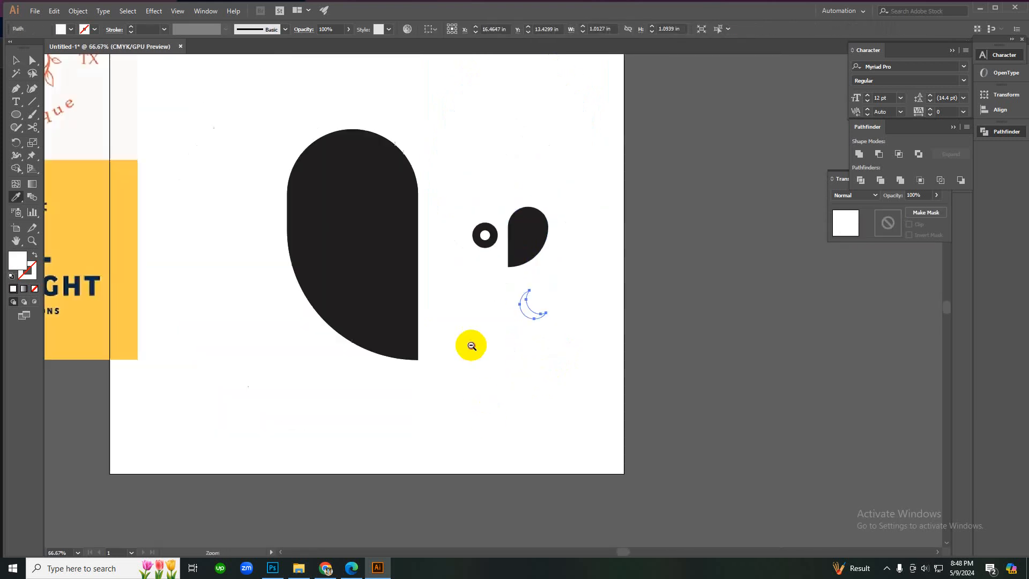
{"action": "left_click", "coordinate": [471, 345], "text": "ctrl+alt"}
{"action": "left_click", "coordinate": [471, 344], "text": "ctrl+alt"}
{"action": "left_click", "coordinate": [503, 275], "text": "ctrl"}
{"action": "left_click", "coordinate": [502, 276], "text": "ctrl"}
{"action": "left_click", "coordinate": [503, 275], "text": "ctrl"}
{"action": "left_click", "coordinate": [503, 275], "text": "ctrl"}
{"action": "right_click", "coordinate": [503, 277]}
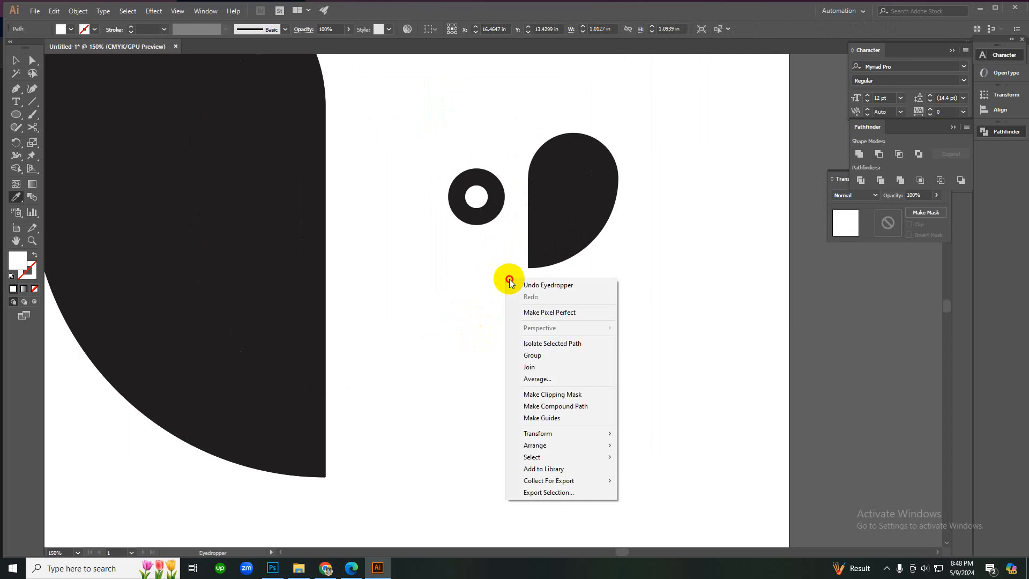
{"action": "left_click", "coordinate": [512, 284]}
- Fill the right eye shape with white and place the black crescent over it
{"action": "left_click", "coordinate": [590, 220], "text": "ctrl"}
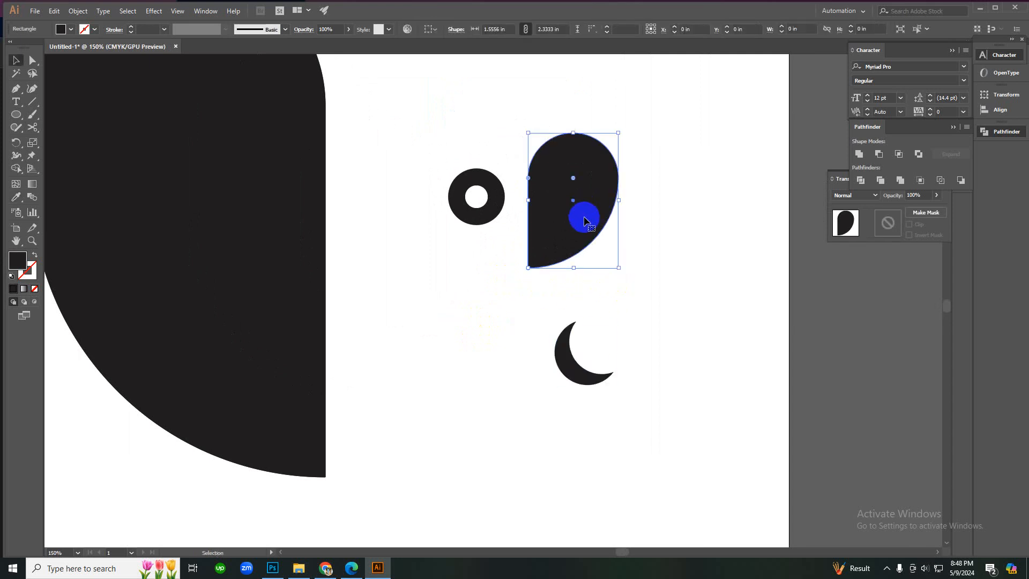
{"action": "left_click", "coordinate": [655, 290]}
{"action": "key", "text": "v"}
{"action": "left_click_drag", "start_coordinate": [576, 358], "coordinate": [562, 200]}
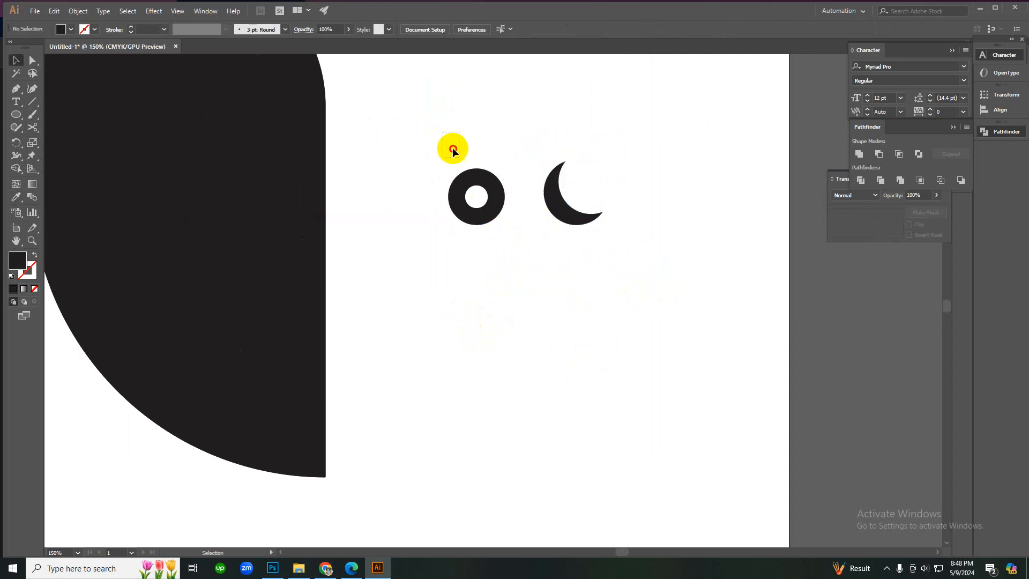
- Move both eyes together off the artboard onto the grey canvas to its right
{"action": "left_click_drag", "start_coordinate": [452, 147], "coordinate": [581, 283]}
{"action": "key", "text": "ctrl+minus"}
{"action": "key", "text": "ctrl+minus"}
{"action": "left_click_drag", "start_coordinate": [427, 264], "coordinate": [677, 298]}
{"action": "left_click", "coordinate": [661, 343]}
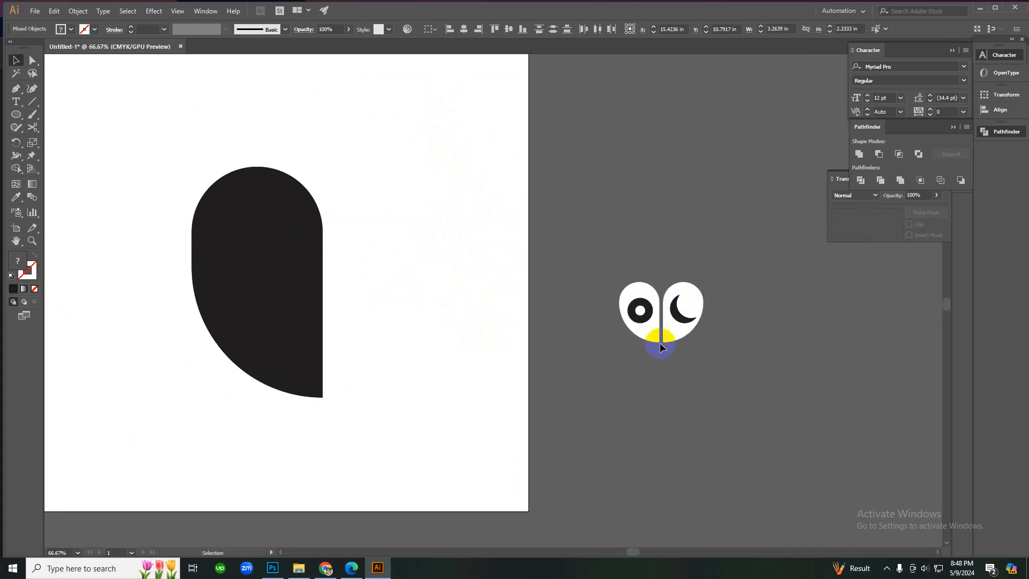
- Align the vertical centres of the ring and the crescent, using Align to Selection
{"action": "left_click", "coordinate": [605, 317], "text": "ctrl"}
{"action": "left_click", "coordinate": [592, 314], "text": "ctrl"}
{"action": "left_click", "coordinate": [491, 281], "text": "ctrl"}
{"action": "left_click", "coordinate": [491, 281], "text": "ctrl"}
{"action": "left_click", "coordinate": [489, 306]}
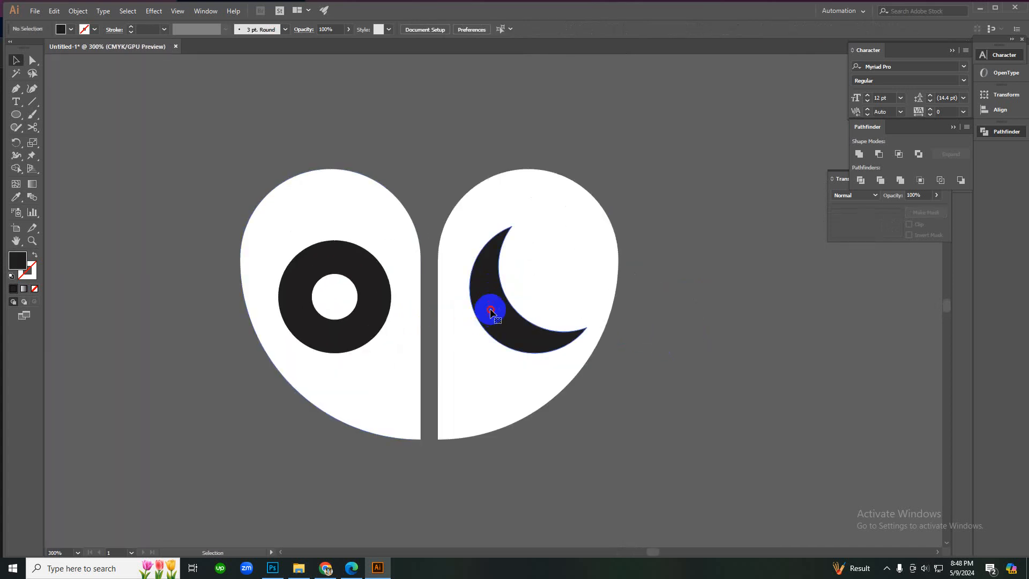
{"action": "left_click", "coordinate": [384, 294], "text": "shift"}
{"action": "left_click", "coordinate": [436, 29]}
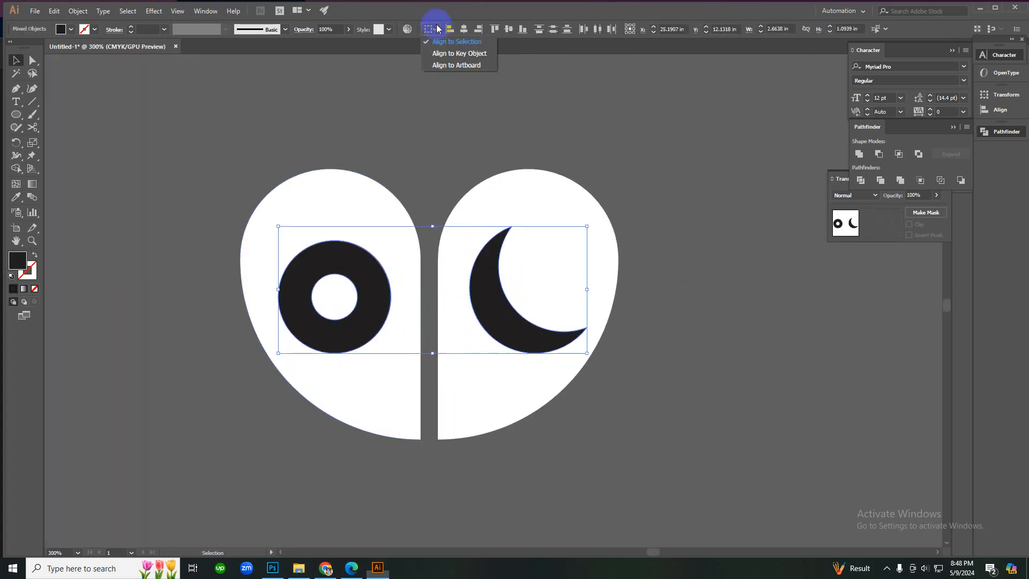
{"action": "left_click", "coordinate": [441, 41]}
{"action": "left_click", "coordinate": [510, 30]}
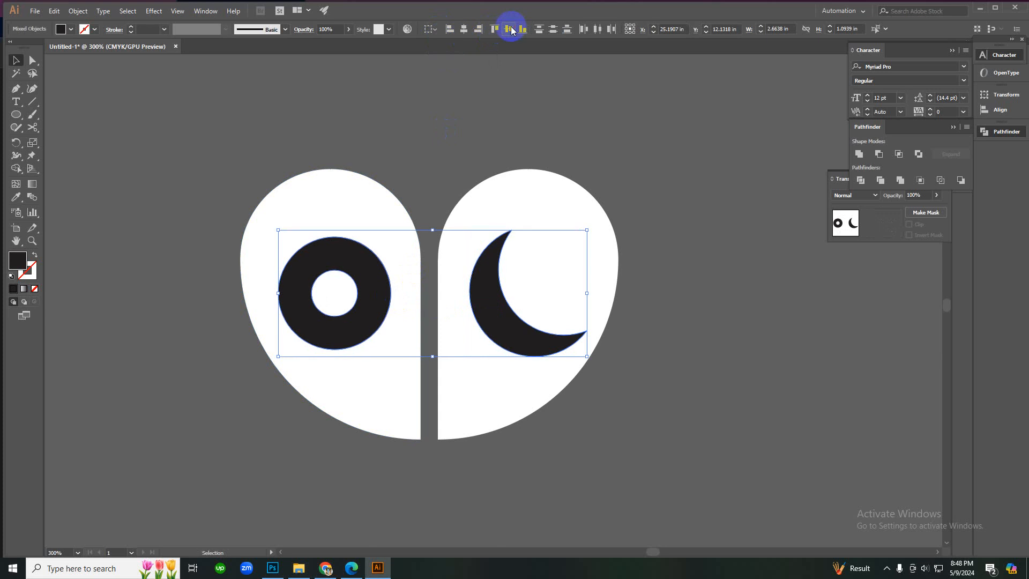
- Centre the crescent vertically with the right eye shape and the ring horizontally with the left eye shape
{"action": "left_click_drag", "start_coordinate": [502, 83], "coordinate": [602, 385]}
{"action": "left_click", "coordinate": [505, 31]}
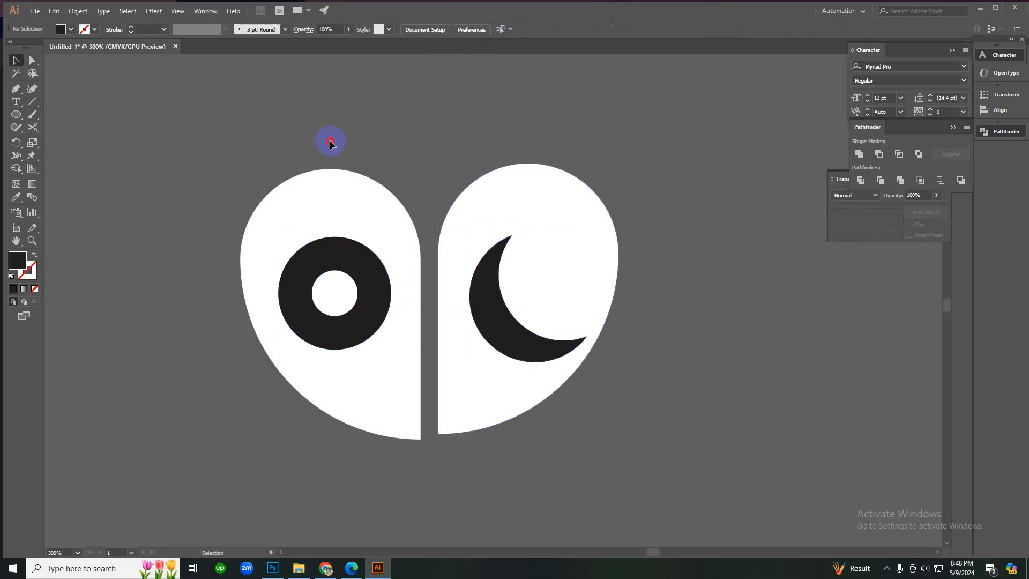
{"action": "left_click_drag", "start_coordinate": [333, 142], "coordinate": [382, 408]}
{"action": "left_click", "coordinate": [464, 29]}
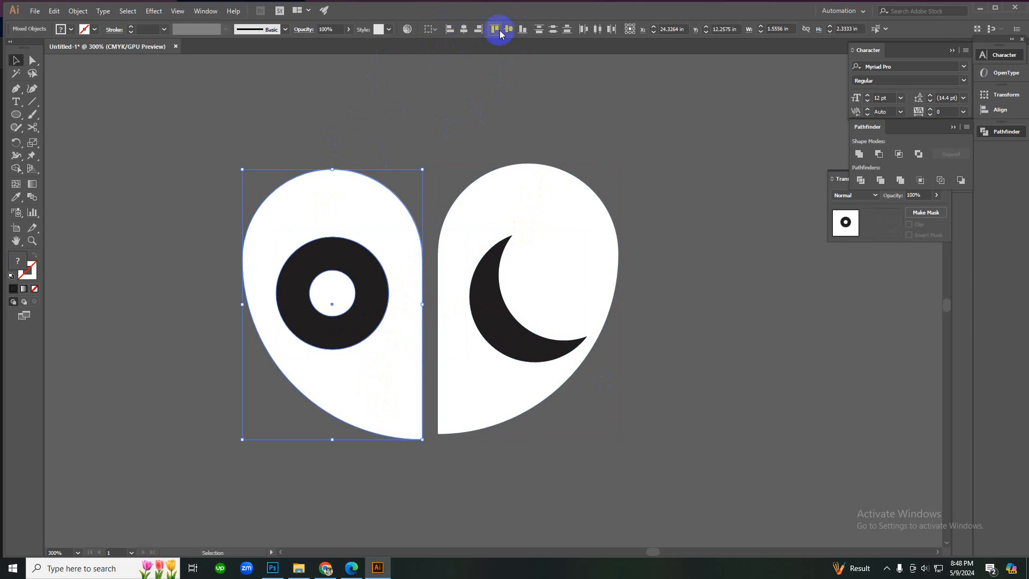
- Try to align the ring with the left eye shape along their top edges, and undo it
{"action": "left_click", "coordinate": [496, 29]}
{"action": "right_click", "coordinate": [491, 103]}
{"action": "left_click", "coordinate": [506, 110]}
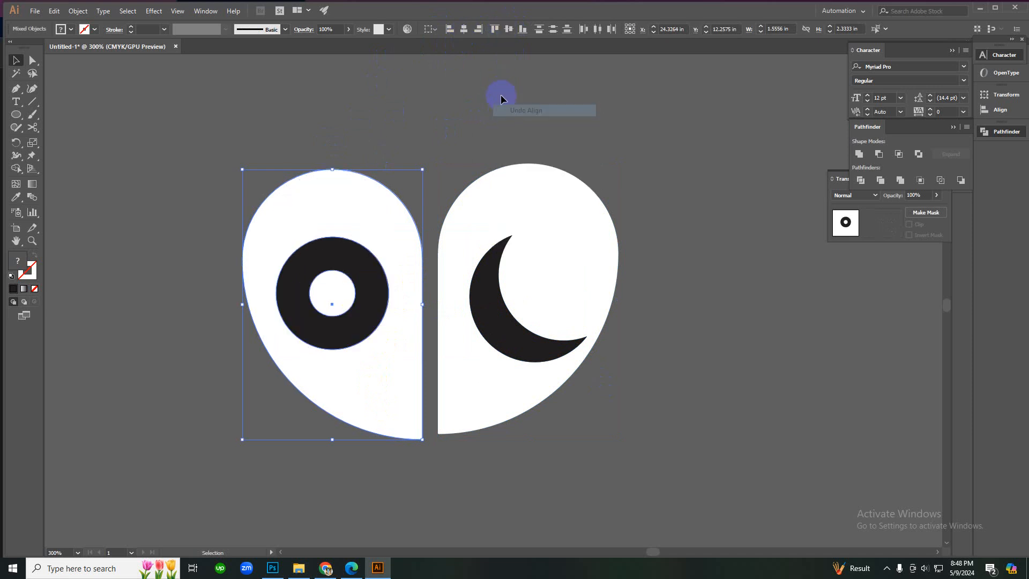
- Centre the ring vertically on the left eye shape, and group each eye shape with its pupil
{"action": "left_click", "coordinate": [515, 28]}
{"action": "left_click", "coordinate": [429, 119]}
{"action": "left_click_drag", "start_coordinate": [265, 129], "coordinate": [358, 399]}
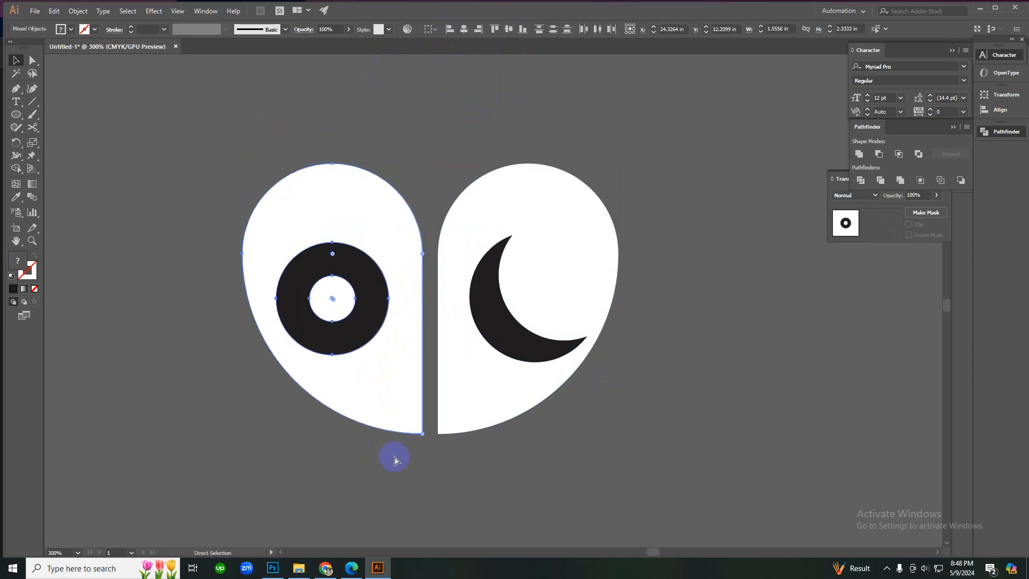
{"action": "key", "text": "ctrl+g"}
{"action": "left_click_drag", "start_coordinate": [493, 162], "coordinate": [565, 437]}
{"action": "key", "text": "ctrl+g"}
- Align the two eye groups by their vertical centres and move them onto the black owl body
{"action": "left_click", "coordinate": [336, 130]}
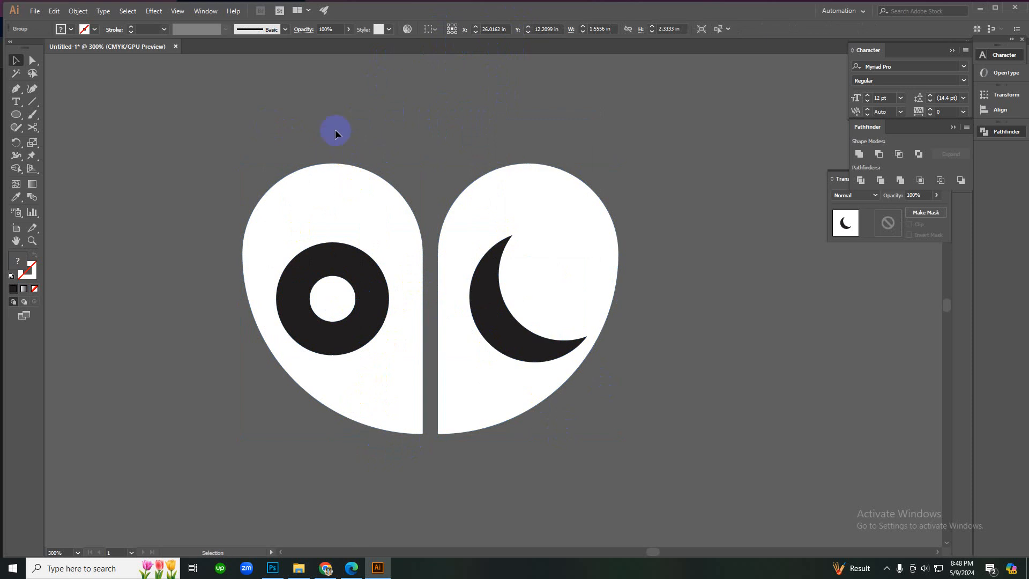
{"action": "left_click_drag", "start_coordinate": [335, 130], "coordinate": [535, 383]}
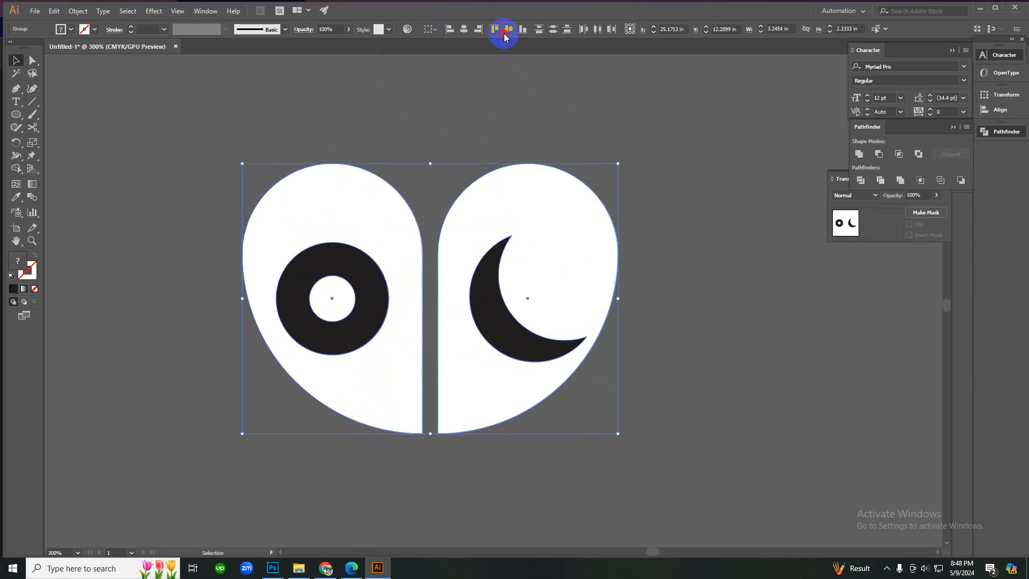
{"action": "left_click", "coordinate": [372, 324], "text": "ctrl+alt"}
{"action": "left_click", "coordinate": [372, 323], "text": "ctrl+alt"}
{"action": "left_click", "coordinate": [372, 324], "text": "ctrl+alt"}
{"action": "left_click", "coordinate": [373, 324], "text": "ctrl+alt"}
{"action": "left_click", "coordinate": [374, 323], "text": "ctrl+alt"}
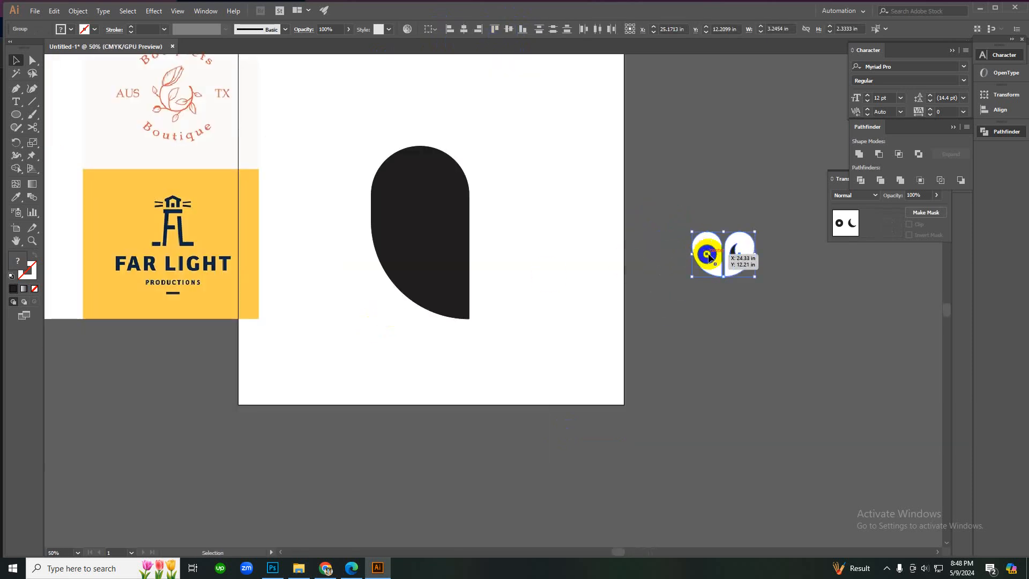
{"action": "left_click_drag", "start_coordinate": [712, 254], "coordinate": [413, 218]}
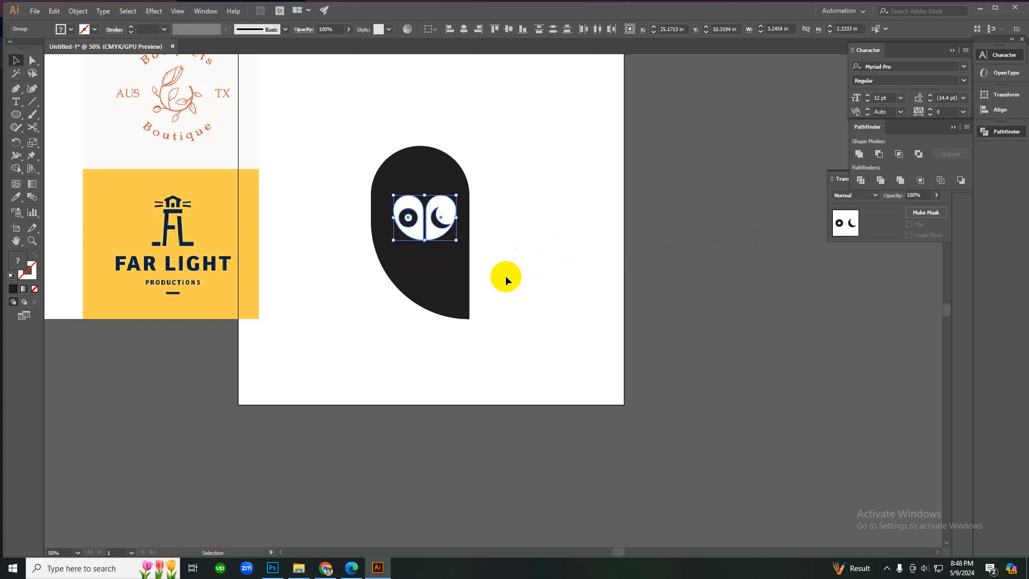
- Ungroup the left eye and align its ring and eye shape by their vertical centres
{"action": "key", "text": "ctrl+plus"}
{"action": "key", "text": "ctrl+plus"}
{"action": "key", "text": "ctrl+plus"}
{"action": "key", "text": "ctrl+plus"}
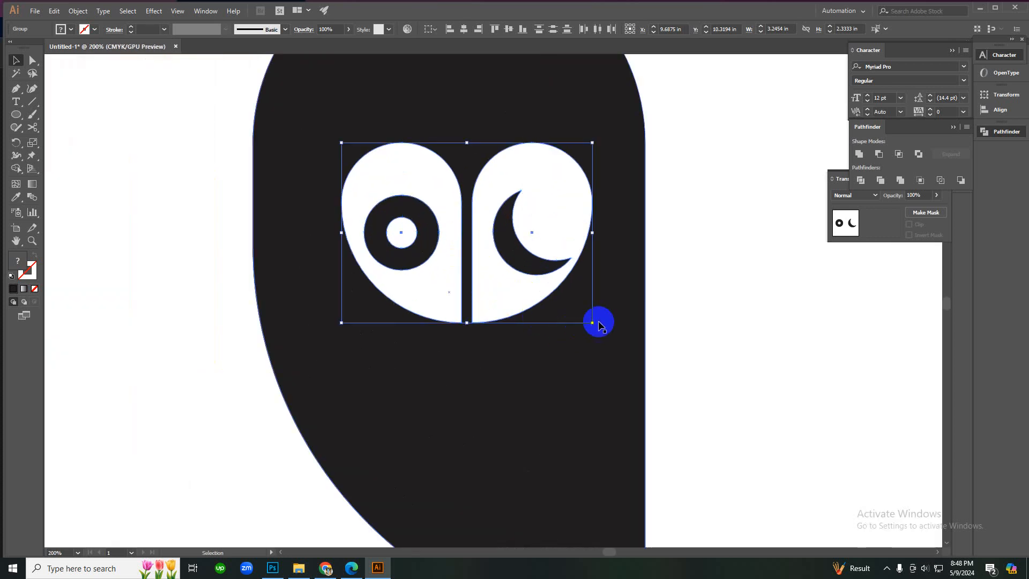
{"action": "left_click", "coordinate": [448, 254]}
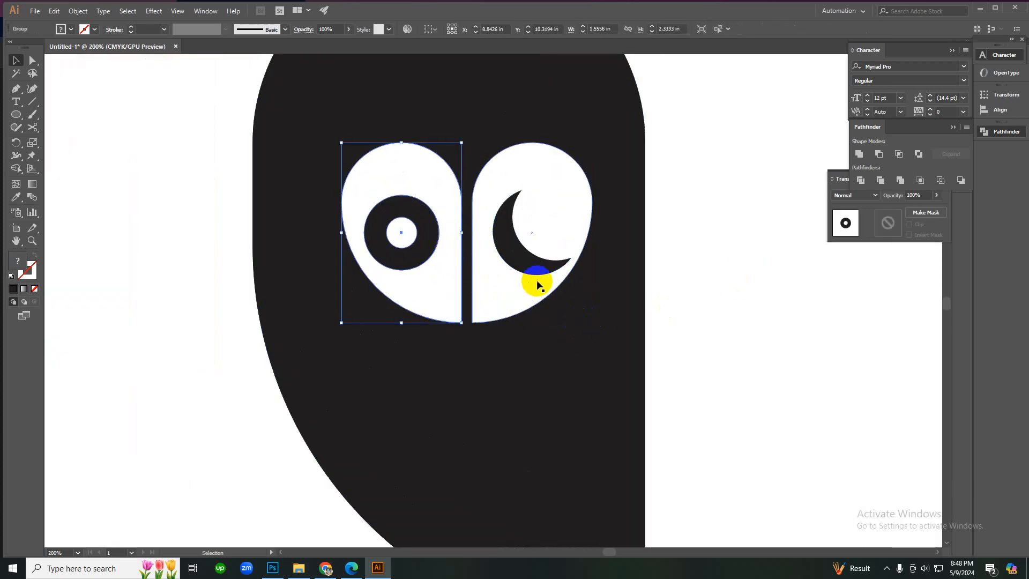
{"action": "right_click", "coordinate": [495, 261]}
{"action": "left_click", "coordinate": [536, 343]}
{"action": "left_click", "coordinate": [426, 231]}
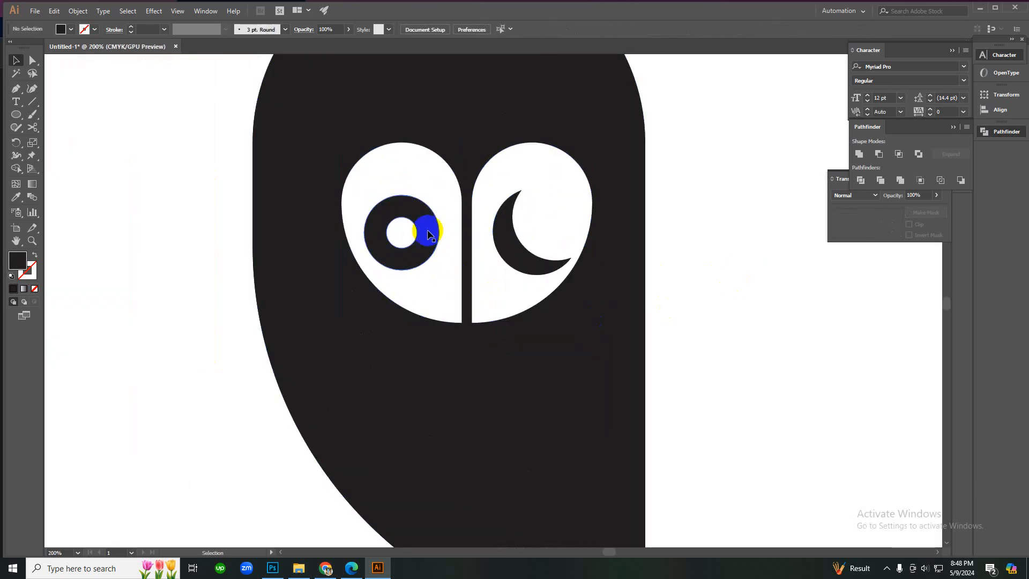
{"action": "left_click", "coordinate": [445, 169], "text": "shift"}
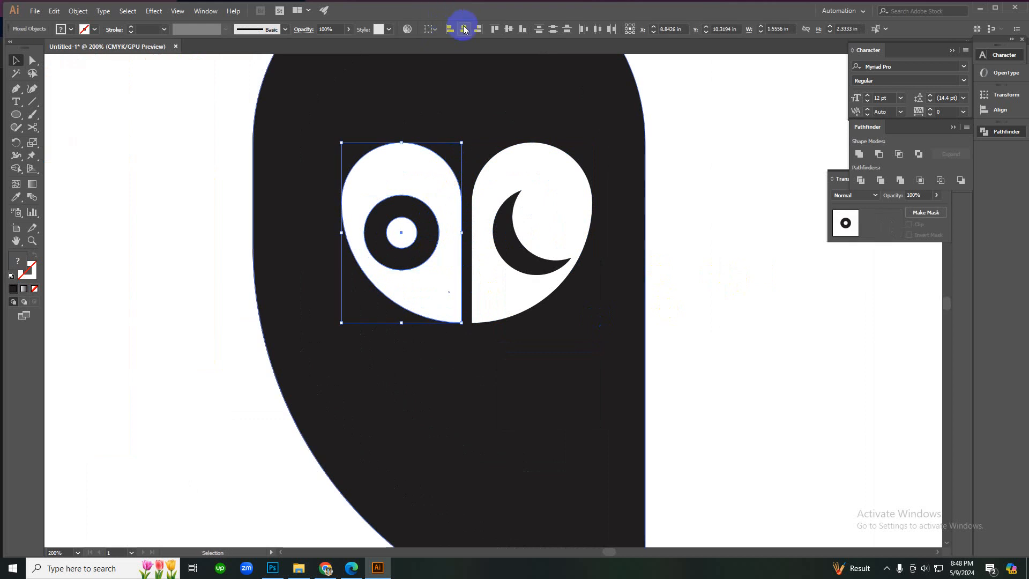
{"action": "left_click", "coordinate": [505, 27]}
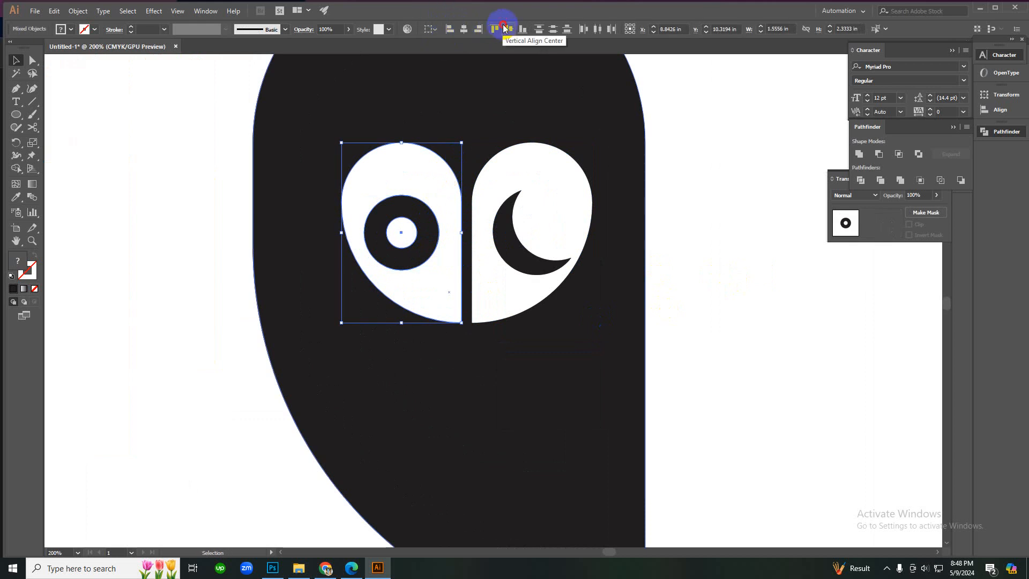
{"action": "left_click", "coordinate": [712, 209]}
- Group the ring, the left eye shape and the right eye into one object
{"action": "scroll", "coordinate": [467, 262], "scroll_direction": "down", "scroll_amount": 1}
{"action": "scroll", "coordinate": [476, 283], "scroll_direction": "up", "scroll_amount": 2}
{"action": "left_click", "coordinate": [491, 315]}
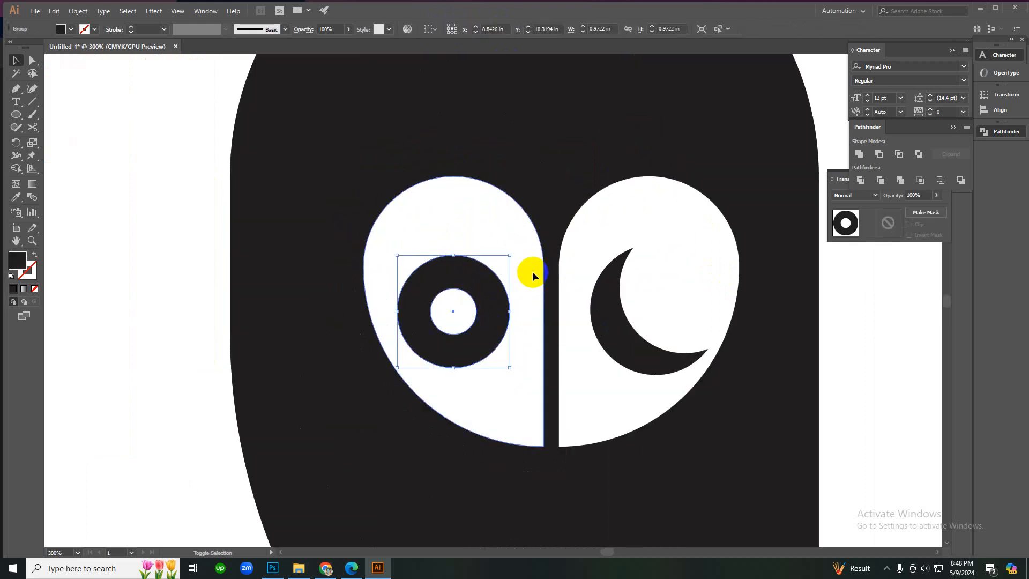
{"action": "left_click", "coordinate": [532, 271], "text": "shift"}
{"action": "left_click", "coordinate": [592, 260], "text": "shift"}
{"action": "key", "text": "a"}
{"action": "key", "text": "ctrl+g"}
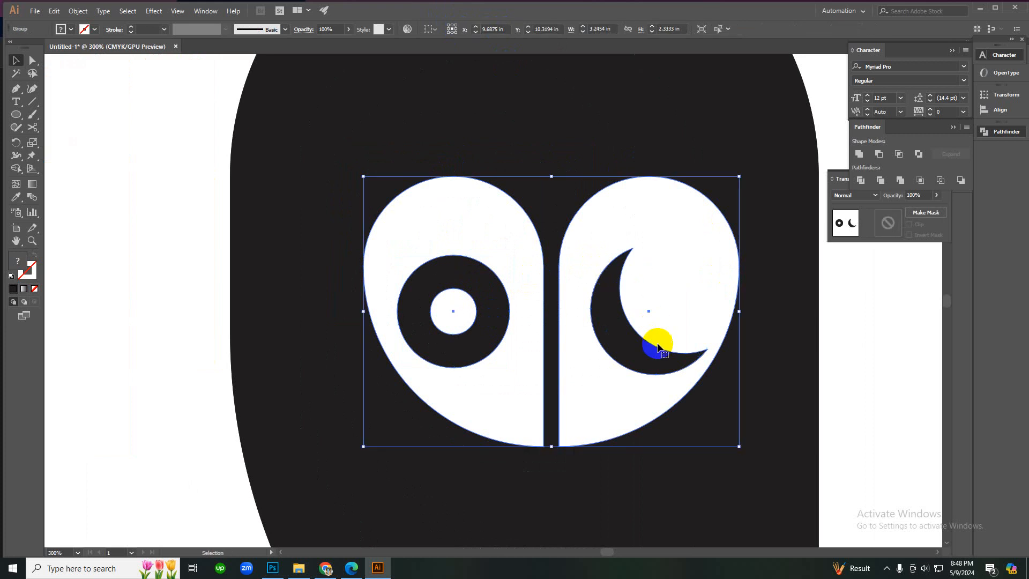
- Slightly enlarge the grouped eyes on the black body
{"action": "left_click", "coordinate": [607, 336], "text": "ctrl+alt"}
{"action": "left_click", "coordinate": [608, 336], "text": "ctrl+alt"}
{"action": "left_click", "coordinate": [470, 316], "text": "ctrl+alt"}
{"action": "left_click", "coordinate": [470, 316], "text": "ctrl+alt"}
{"action": "left_click", "coordinate": [470, 316], "text": "ctrl+alt"}
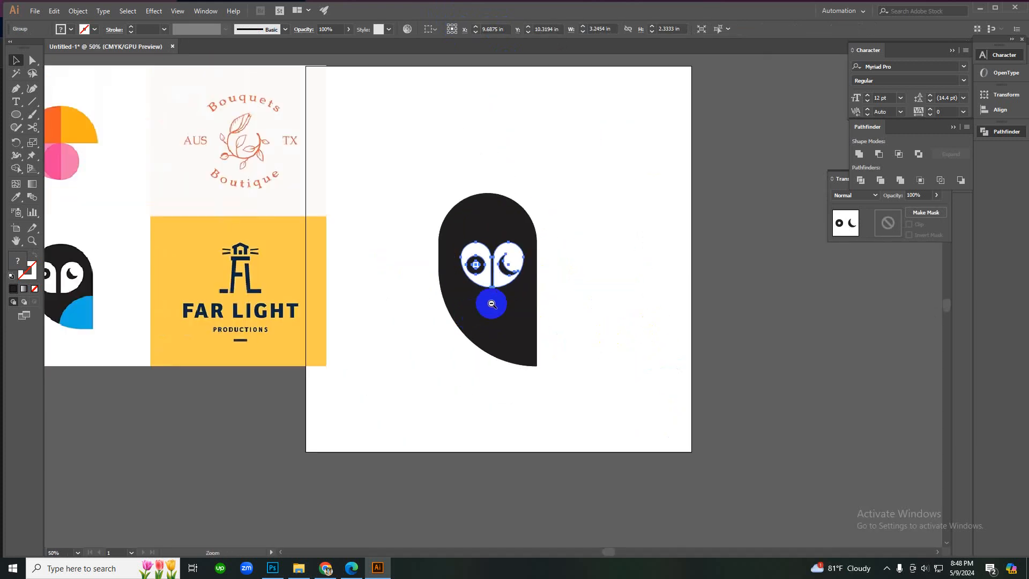
{"action": "left_click", "coordinate": [492, 303], "text": "ctrl+alt"}
{"action": "left_click", "coordinate": [506, 304], "text": "ctrl"}
{"action": "left_click", "coordinate": [505, 303], "text": "ctrl"}
{"action": "left_click", "coordinate": [505, 304], "text": "ctrl"}
{"action": "left_click", "coordinate": [506, 303], "text": "ctrl"}
{"action": "left_click_drag", "start_coordinate": [446, 228], "coordinate": [464, 285]}
{"action": "left_click", "coordinate": [525, 312]}
{"action": "left_click", "coordinate": [427, 275], "text": "ctrl+alt"}
{"action": "left_click", "coordinate": [427, 275], "text": "ctrl+alt"}
{"action": "left_click", "coordinate": [496, 309], "text": "ctrl+alt"}
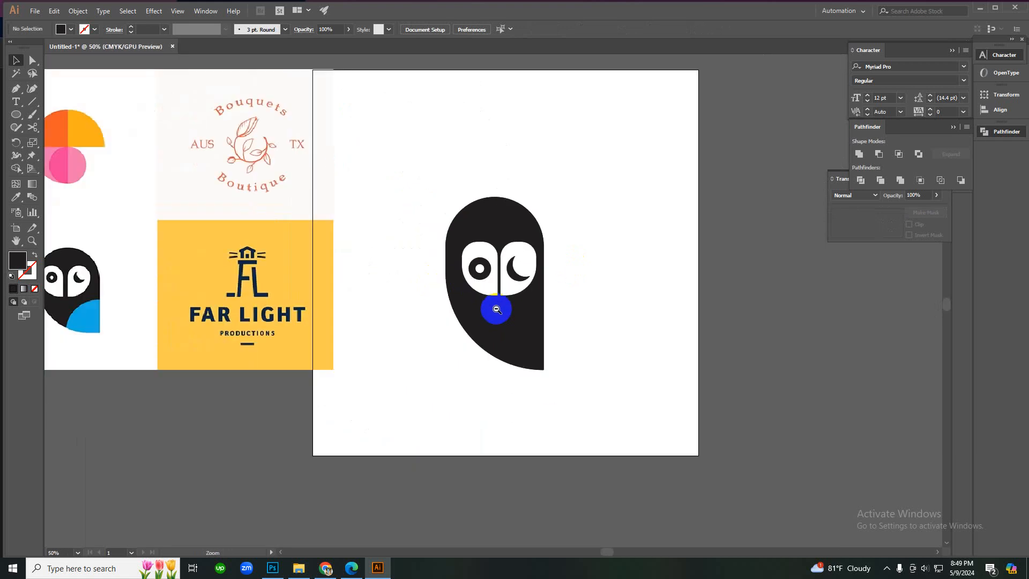
- Centre the grouped eyes vertically and horizontally on the black body
{"action": "left_click", "coordinate": [459, 291], "text": "ctrl"}
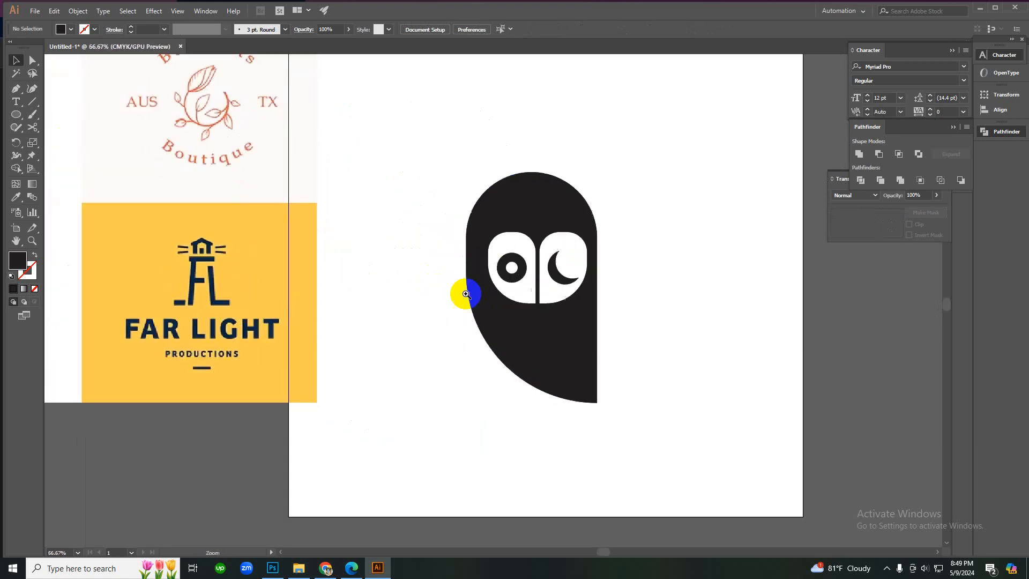
{"action": "left_click", "coordinate": [551, 250], "text": "ctrl"}
{"action": "left_click_drag", "start_coordinate": [560, 279], "coordinate": [557, 288]}
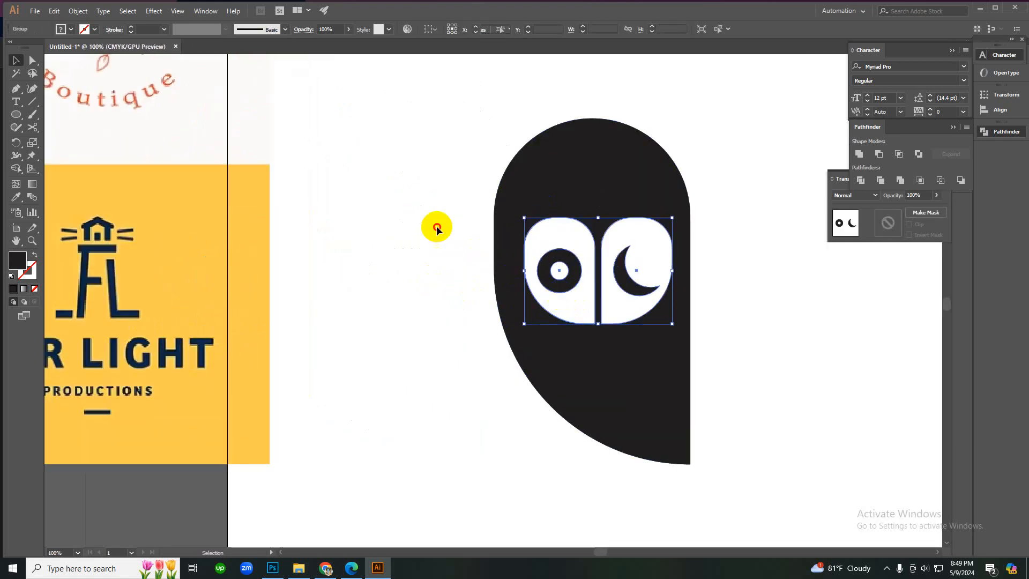
{"action": "left_click_drag", "start_coordinate": [437, 226], "coordinate": [689, 384]}
{"action": "left_click", "coordinate": [508, 29]}
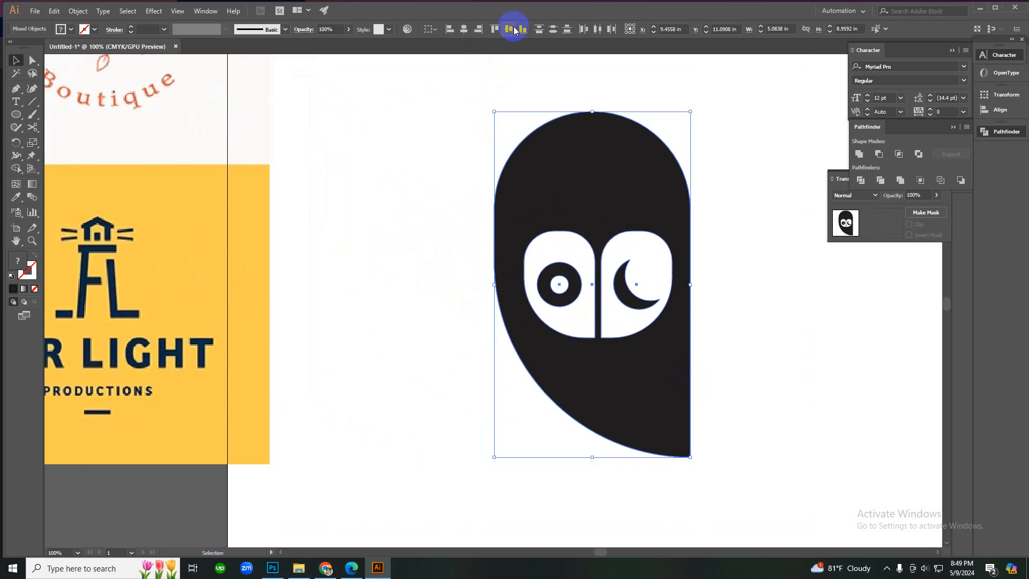
{"action": "left_click", "coordinate": [465, 30]}
{"action": "left_click", "coordinate": [481, 297]}
{"action": "left_click", "coordinate": [544, 306], "text": "ctrl+alt"}
{"action": "left_click", "coordinate": [544, 306], "text": "ctrl+alt"}
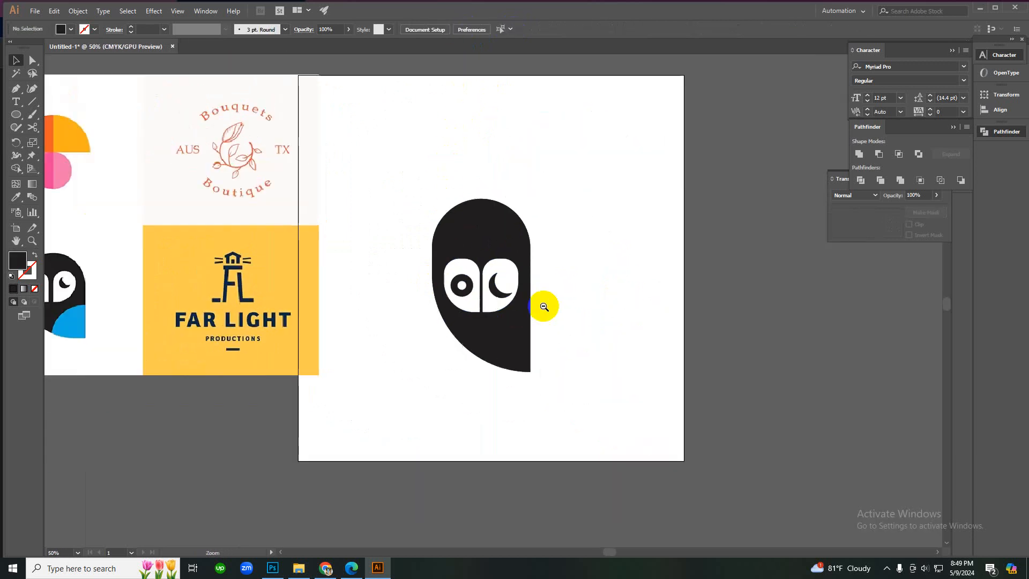
- Draw an ellipse about 3.75 by 3.9 in and place it over the pointed lower-right corner of the owl body
{"action": "left_click", "coordinate": [476, 313], "text": "ctrl"}
{"action": "left_click", "coordinate": [292, 364], "text": "ctrl+alt"}
{"action": "left_click", "coordinate": [270, 280], "text": "ctrl"}
{"action": "left_click", "coordinate": [588, 292], "text": "ctrl+alt"}
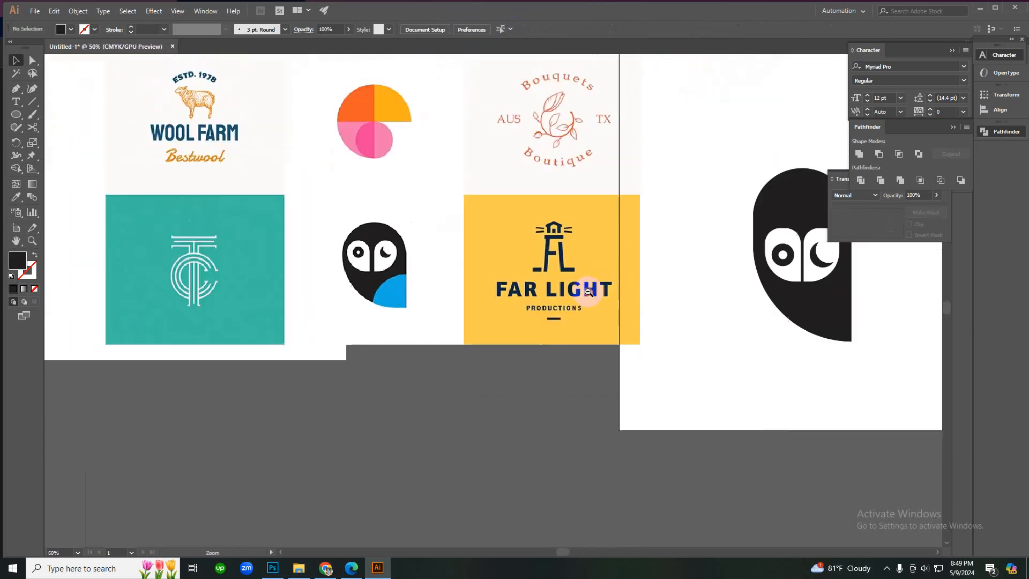
{"action": "left_click", "coordinate": [588, 292], "text": "ctrl+alt"}
{"action": "left_click", "coordinate": [588, 292], "text": "ctrl"}
{"action": "left_click", "coordinate": [589, 291], "text": "ctrl"}
{"action": "left_click", "coordinate": [589, 292], "text": "ctrl"}
{"action": "key", "text": "l"}
{"action": "left_click_drag", "start_coordinate": [550, 350], "coordinate": [695, 502]}
{"action": "left_click_drag", "start_coordinate": [647, 423], "coordinate": [432, 440]}
- Split the body and ellipse into separate pieces with Divide, and delete the ellipse part outside the body
{"action": "left_click_drag", "start_coordinate": [543, 448], "coordinate": [356, 413]}
{"action": "left_click", "coordinate": [856, 185]}
{"action": "right_click", "coordinate": [671, 259]}
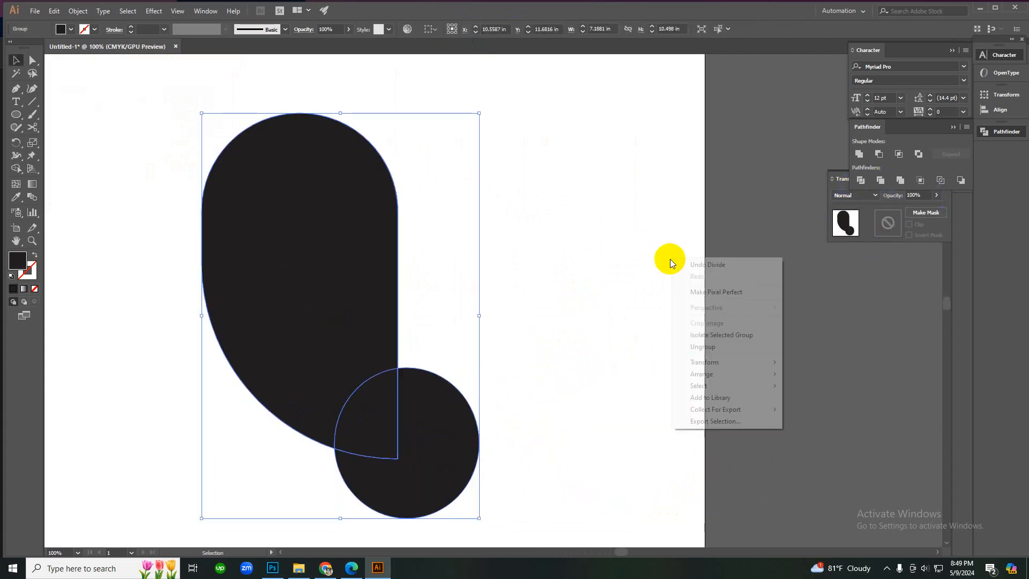
{"action": "left_click", "coordinate": [696, 348]}
{"action": "left_click", "coordinate": [651, 333]}
{"action": "left_click", "coordinate": [474, 425]}
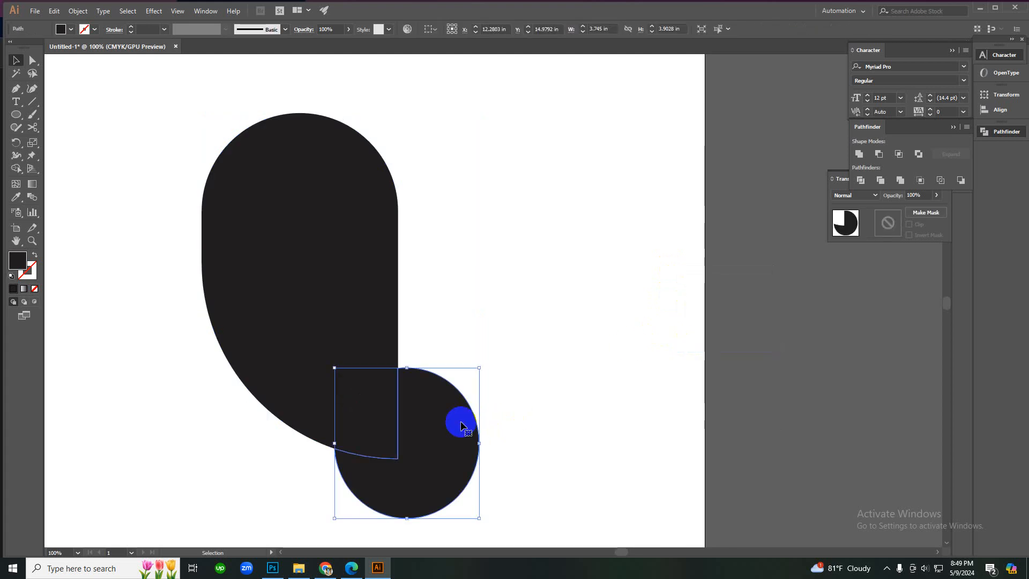
{"action": "key", "text": "Delete"}
- Arrange the eyes in front of the black body
{"action": "left_click", "coordinate": [390, 280]}
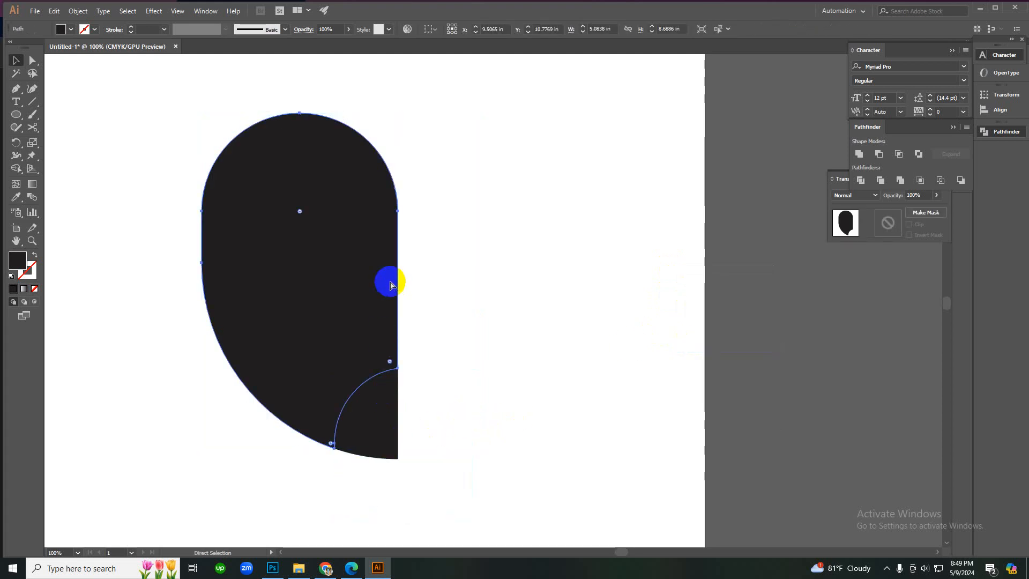
{"action": "key", "text": "Delete"}
{"action": "left_click_drag", "start_coordinate": [177, 87], "coordinate": [498, 489]}
{"action": "left_click", "coordinate": [433, 235]}
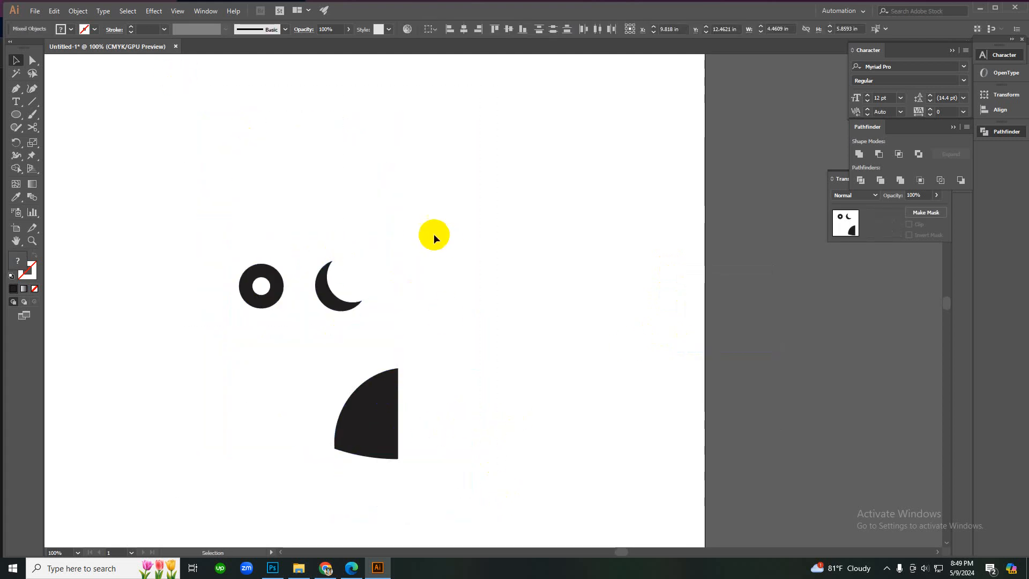
{"action": "left_click_drag", "start_coordinate": [187, 190], "coordinate": [404, 330]}
{"action": "key", "text": "ctrl+z"}
{"action": "left_click", "coordinate": [484, 337]}
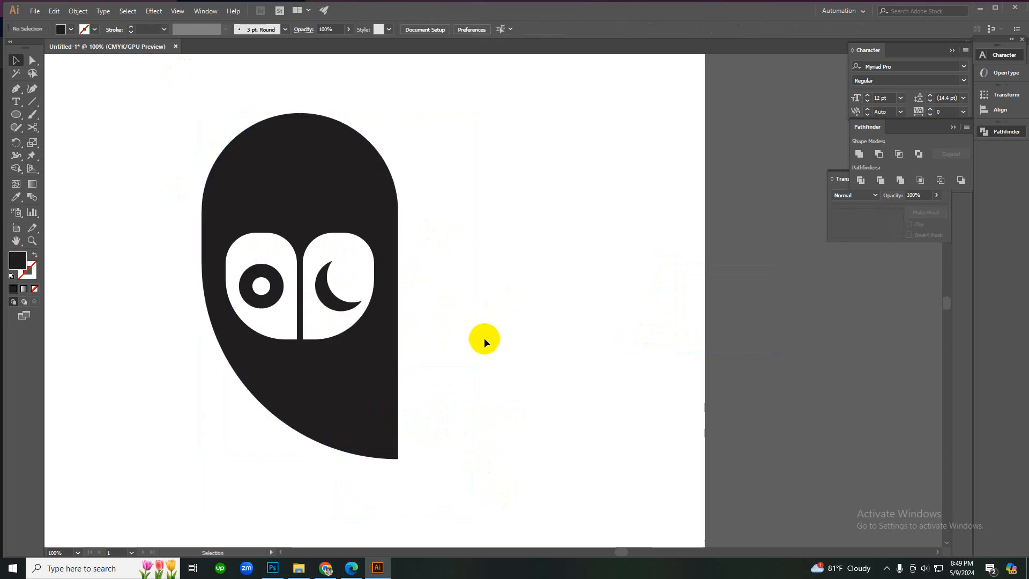
- Colour the owl's lower-right corner piece with the blue sampled from the reference owl
{"action": "left_click", "coordinate": [397, 403], "text": "ctrl+alt"}
{"action": "left_click", "coordinate": [477, 321], "text": "ctrl"}
{"action": "key", "text": "ctrl+minus"}
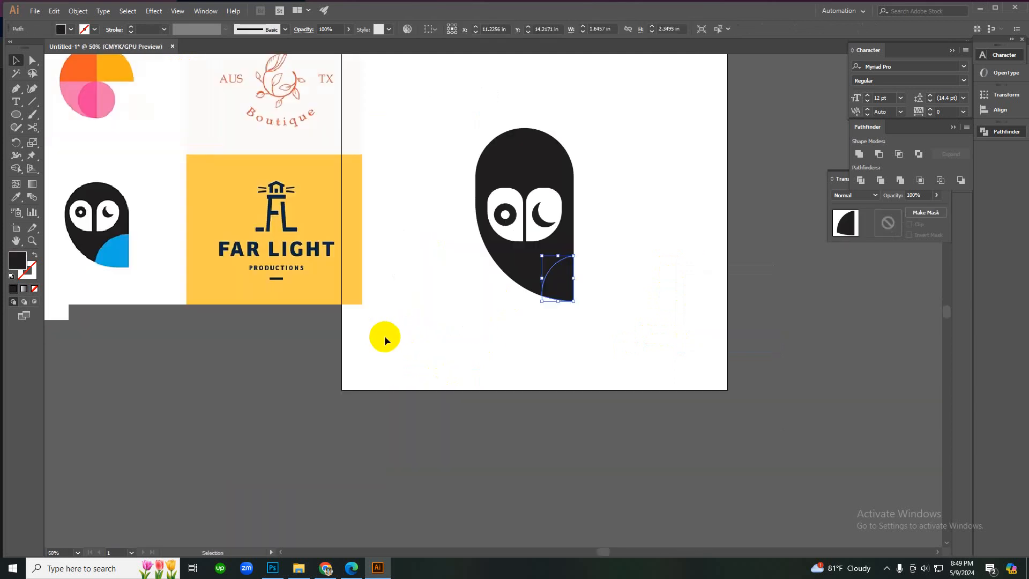
{"action": "key", "text": "i"}
{"action": "left_click", "coordinate": [124, 247]}
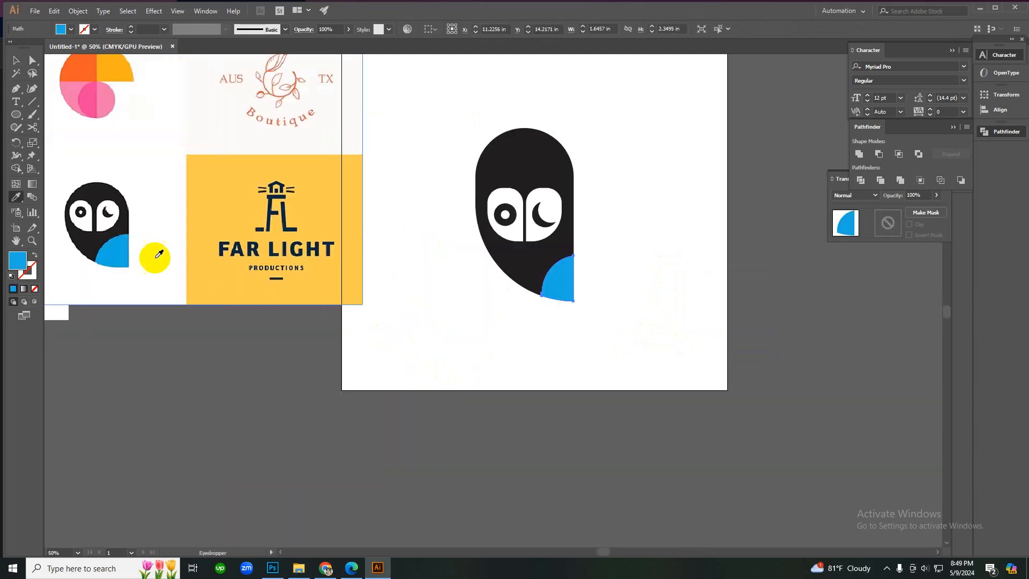
{"action": "key", "text": "v"}
{"action": "left_click", "coordinate": [507, 331]}
- Compare the recreated owl with the owl in the reference image
{"action": "left_click", "coordinate": [481, 281], "text": "ctrl"}
{"action": "left_click", "coordinate": [481, 281], "text": "ctrl"}
{"action": "left_click", "coordinate": [576, 314], "text": "ctrl+alt"}
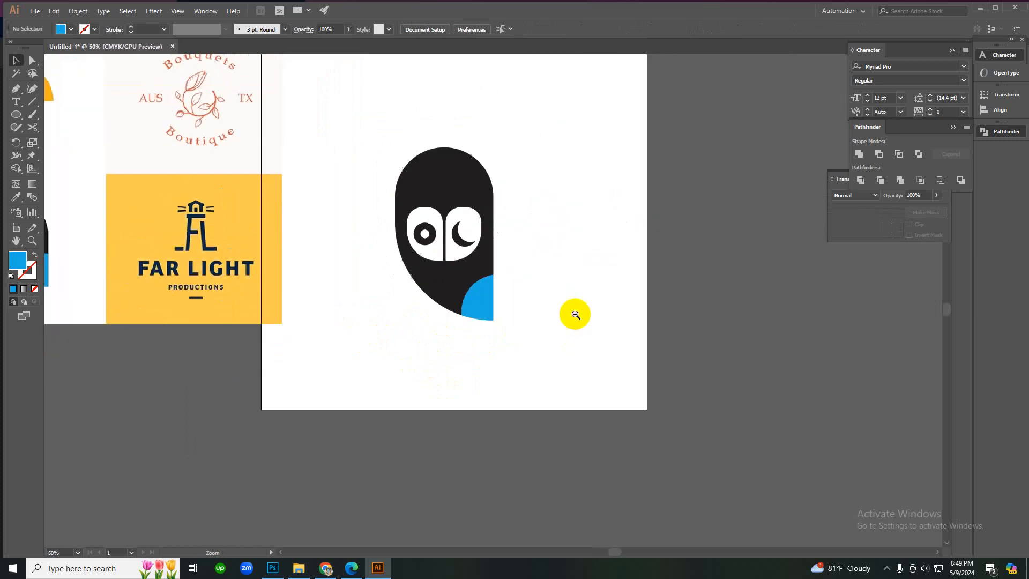
{"action": "left_click", "coordinate": [444, 292], "text": "ctrl+alt"}
{"action": "left_click", "coordinate": [464, 299], "text": "ctrl"}
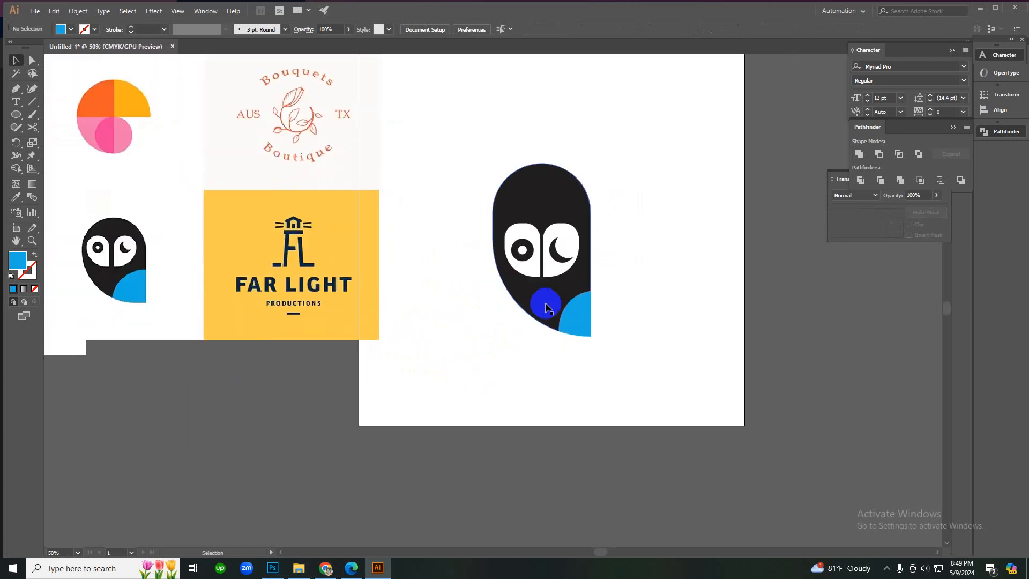
{"action": "left_click_drag", "start_coordinate": [535, 288], "coordinate": [505, 280]}
{"action": "left_click", "coordinate": [505, 281], "text": "ctrl+alt"}
{"action": "left_click", "coordinate": [505, 280], "text": "ctrl"}
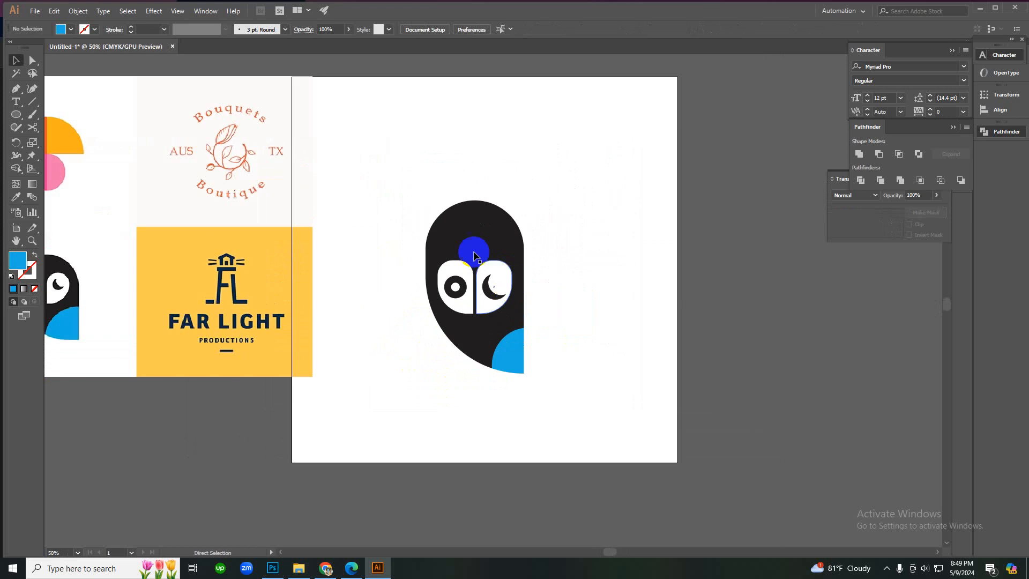
- Delete the entire recreated owl from the artboard
{"action": "left_click", "coordinate": [490, 289]}
{"action": "key", "text": "Delete"}
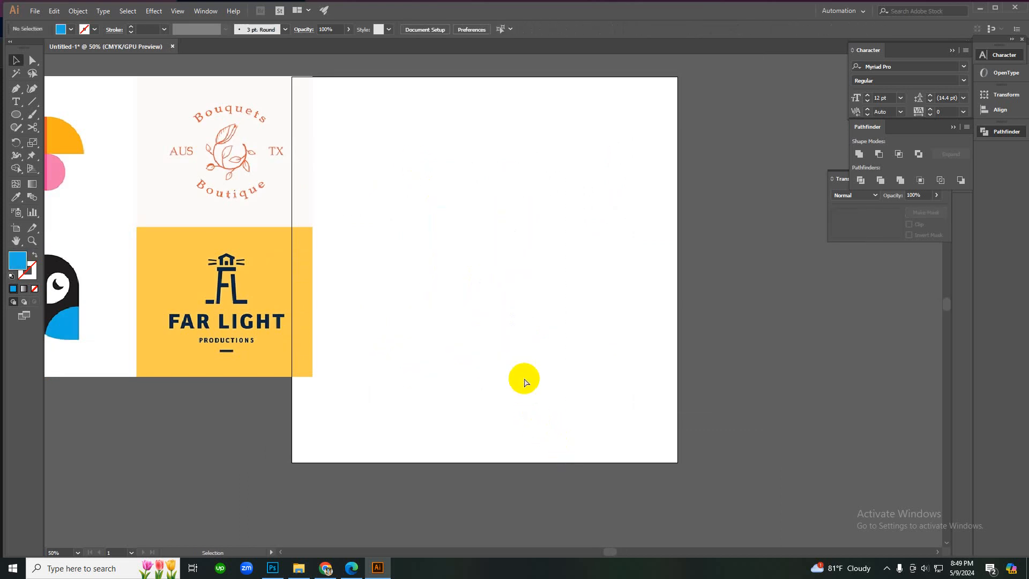
{"action": "left_click", "coordinate": [457, 264], "text": "ctrl+alt"}
{"action": "left_click", "coordinate": [457, 264], "text": "ctrl+alt"}
{"action": "left_click", "coordinate": [502, 330], "text": "ctrl"}
{"action": "left_click", "coordinate": [503, 329], "text": "ctrl"}
{"action": "left_click", "coordinate": [528, 308], "text": "ctrl+alt"}
{"action": "left_click", "coordinate": [449, 439]}
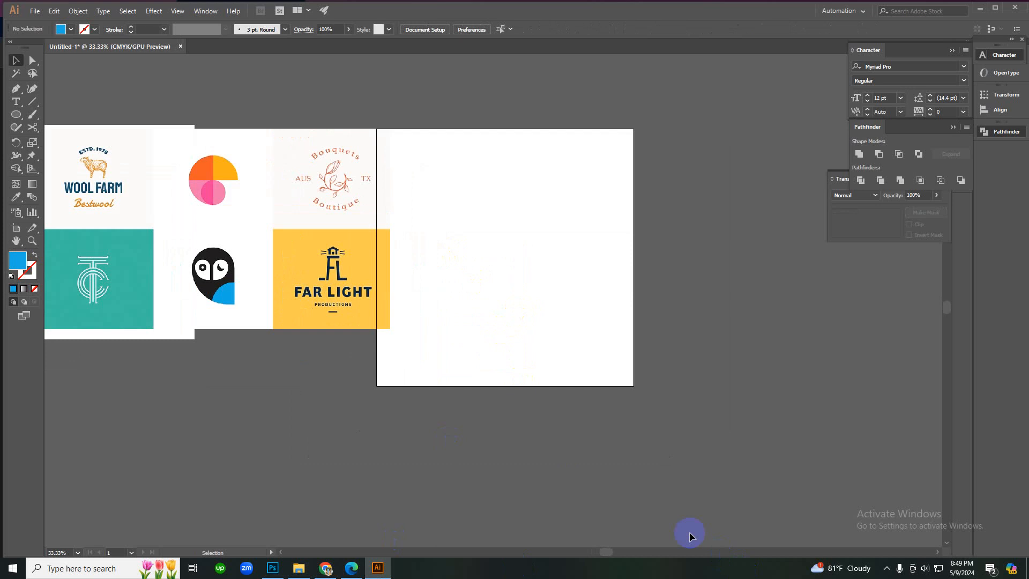
- In Chrome, open the Upwork minimalist logo design image from the search results and copy the image
{"action": "left_click", "coordinate": [326, 567]}
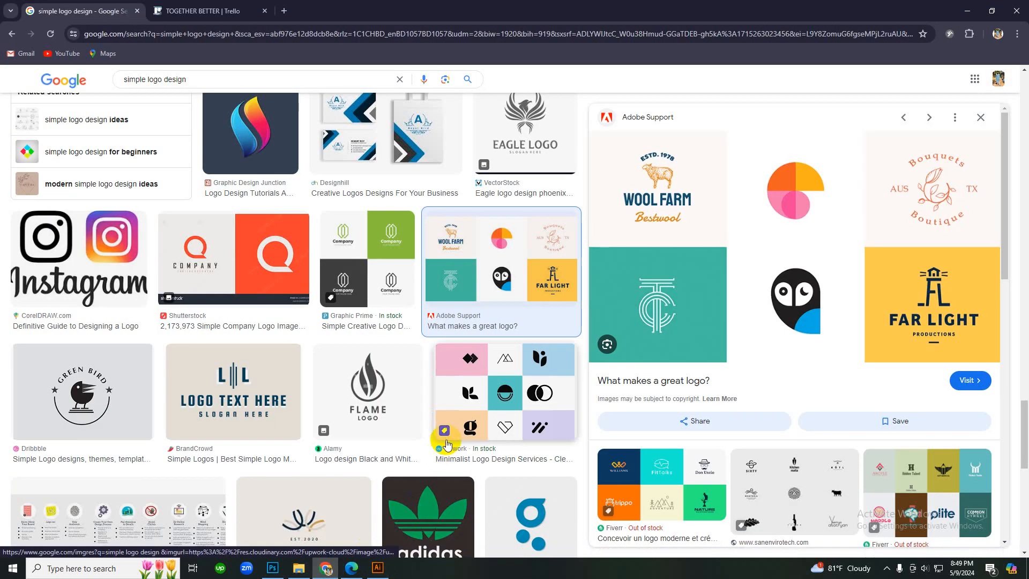
{"action": "left_click", "coordinate": [495, 395]}
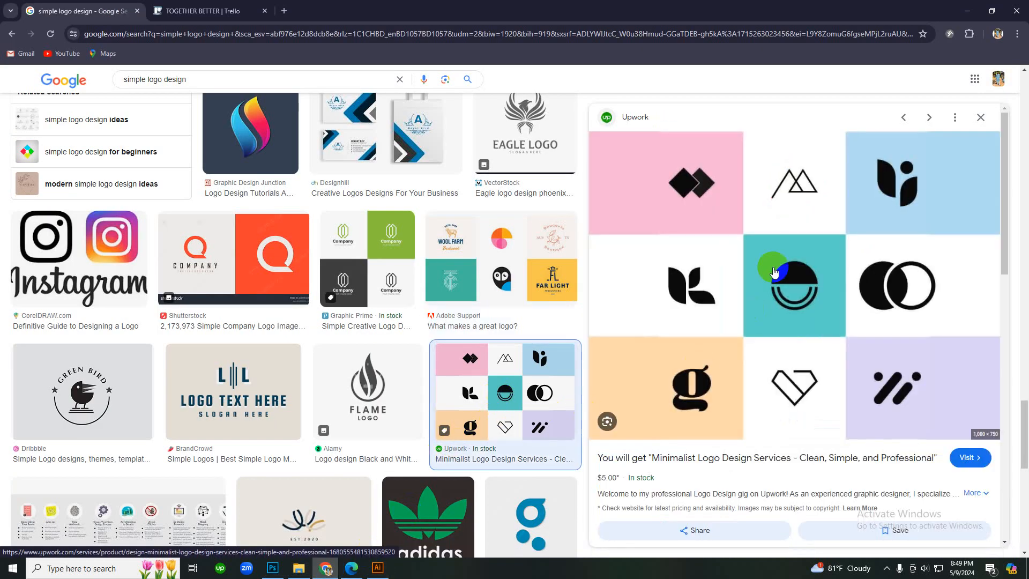
{"action": "right_click", "coordinate": [779, 247]}
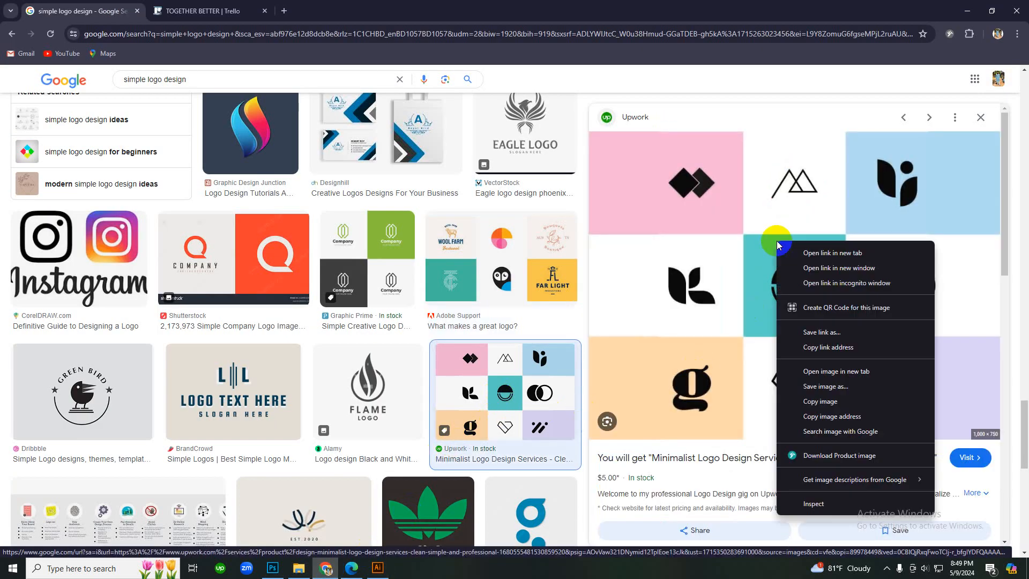
{"action": "left_click", "coordinate": [833, 401]}
- Switch to the Facebook chat in Edge and send the copied Upwork minimalist logo image
{"action": "left_click", "coordinate": [360, 571]}
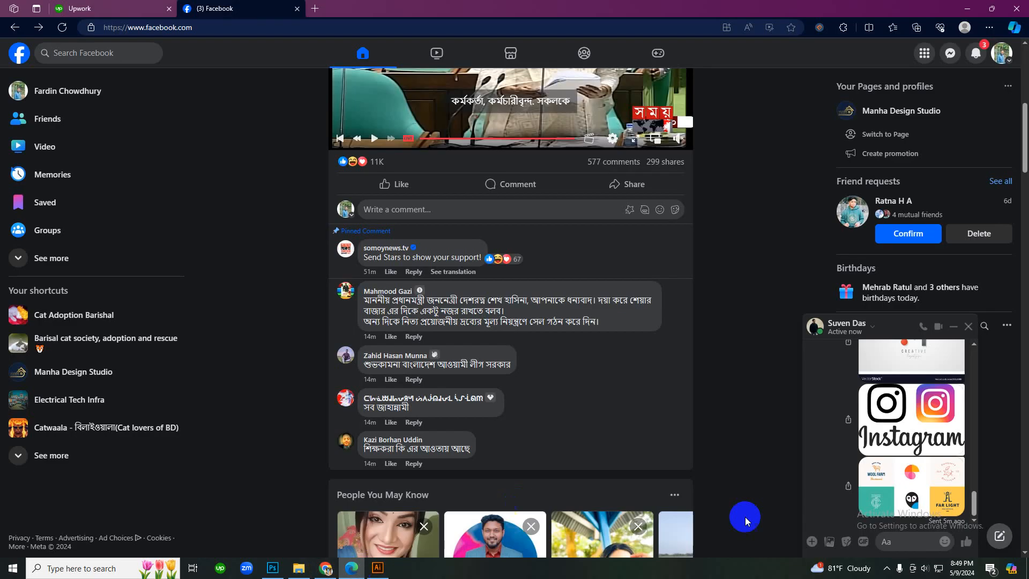
{"action": "left_click", "coordinate": [887, 542]}
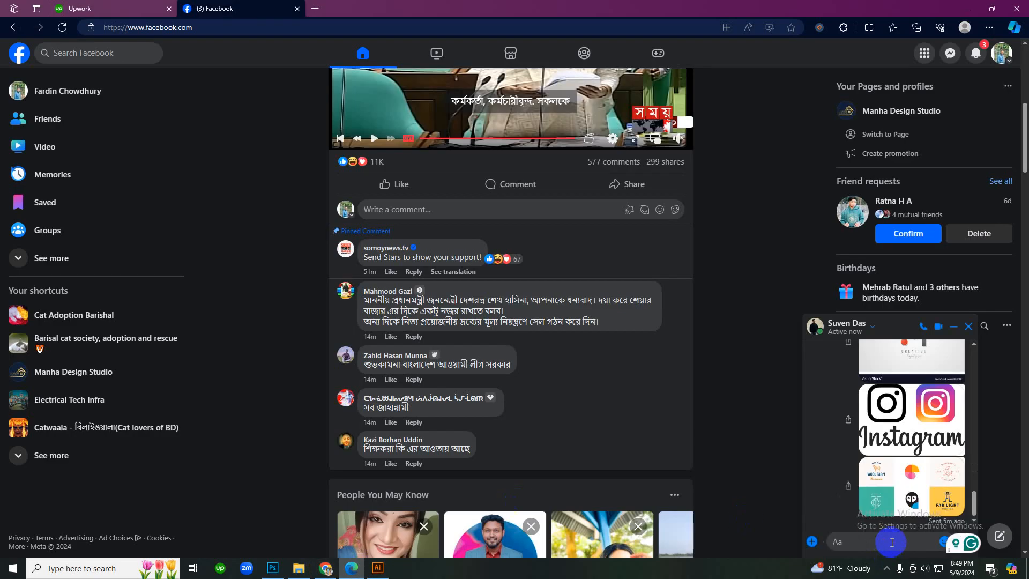
{"action": "left_click", "coordinate": [750, 386]}
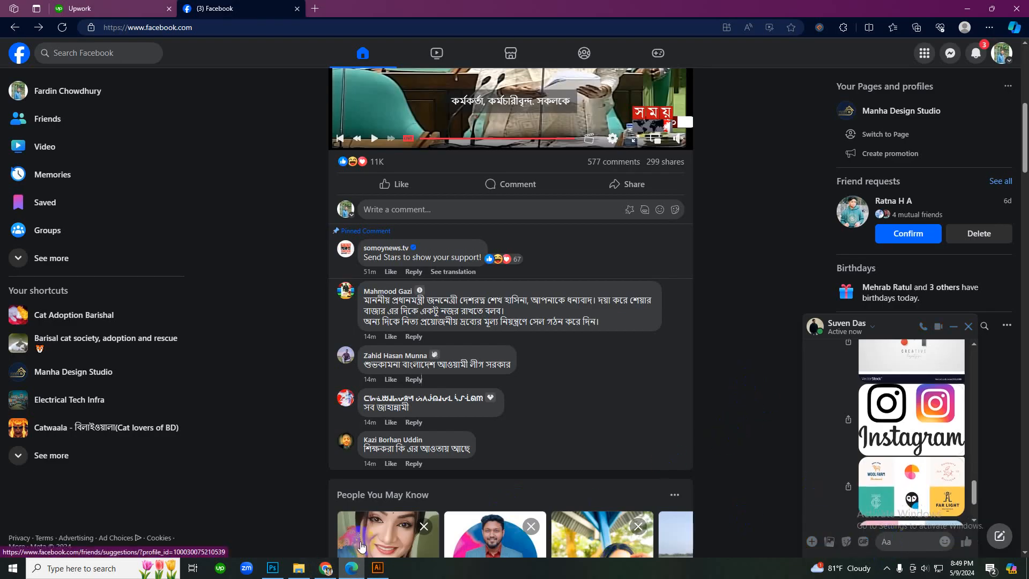
- Back in Chrome, preview the ClipartMax bee logo and copy the image of the MasterBundles "Four Simple Logo Design" result
{"action": "left_click", "coordinate": [326, 569]}
{"action": "scroll", "coordinate": [414, 413], "scroll_direction": "down", "scroll_amount": 4}
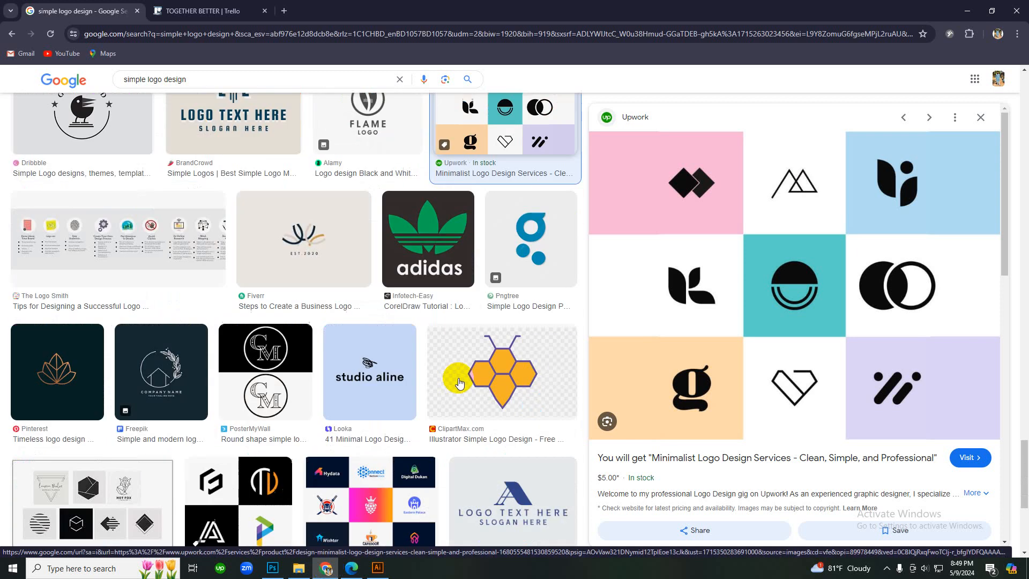
{"action": "left_click", "coordinate": [509, 353]}
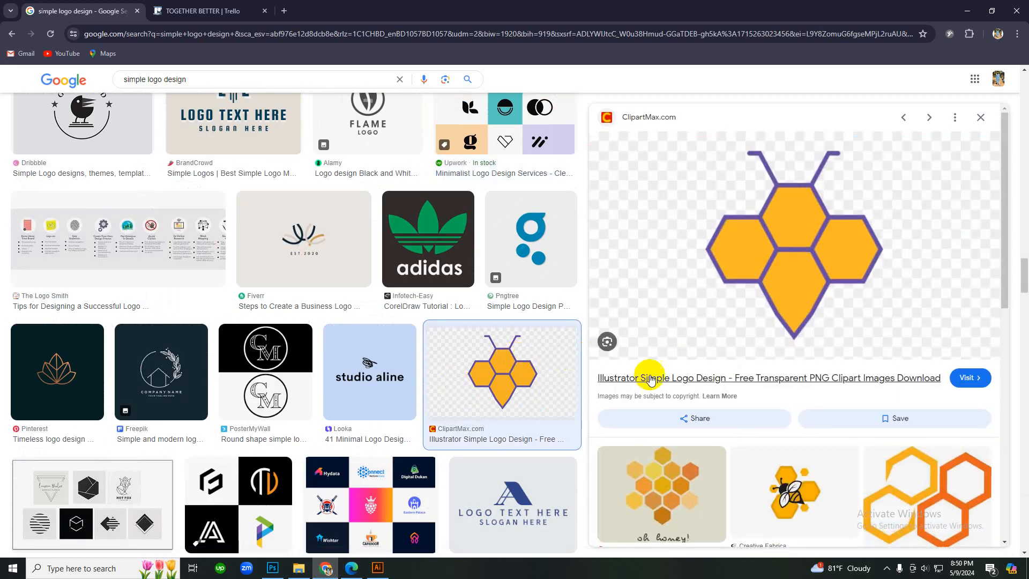
{"action": "scroll", "coordinate": [632, 385], "scroll_direction": "down", "scroll_amount": 5}
{"action": "scroll", "coordinate": [452, 407], "scroll_direction": "down", "scroll_amount": 3}
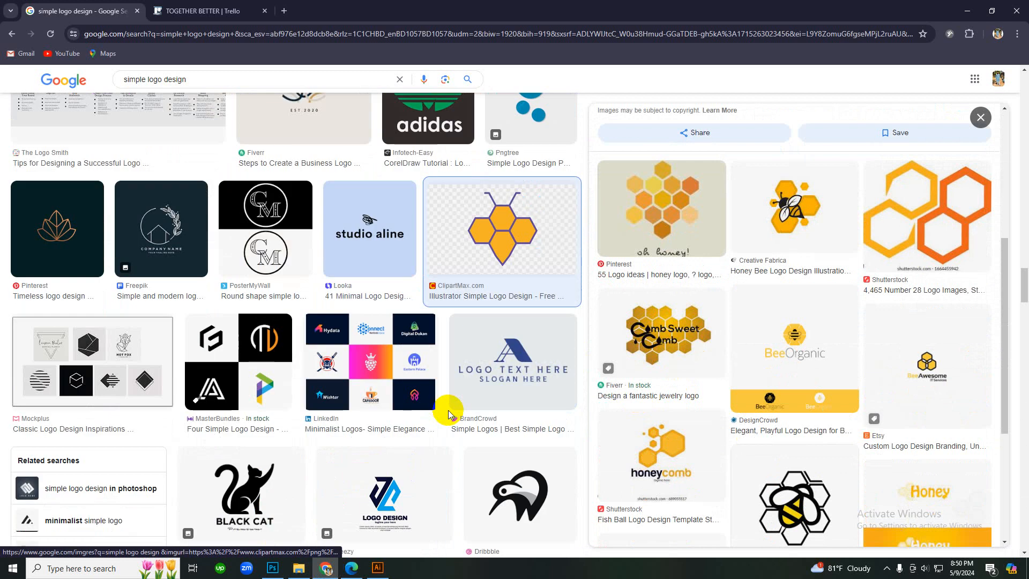
{"action": "left_click", "coordinate": [237, 349]}
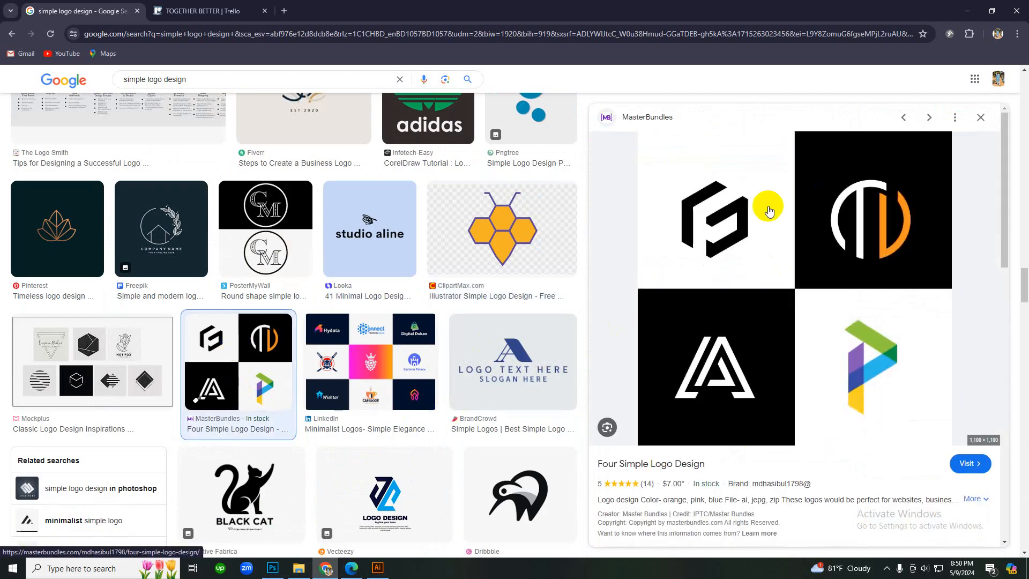
{"action": "right_click", "coordinate": [755, 373]}
{"action": "left_click", "coordinate": [793, 394]}
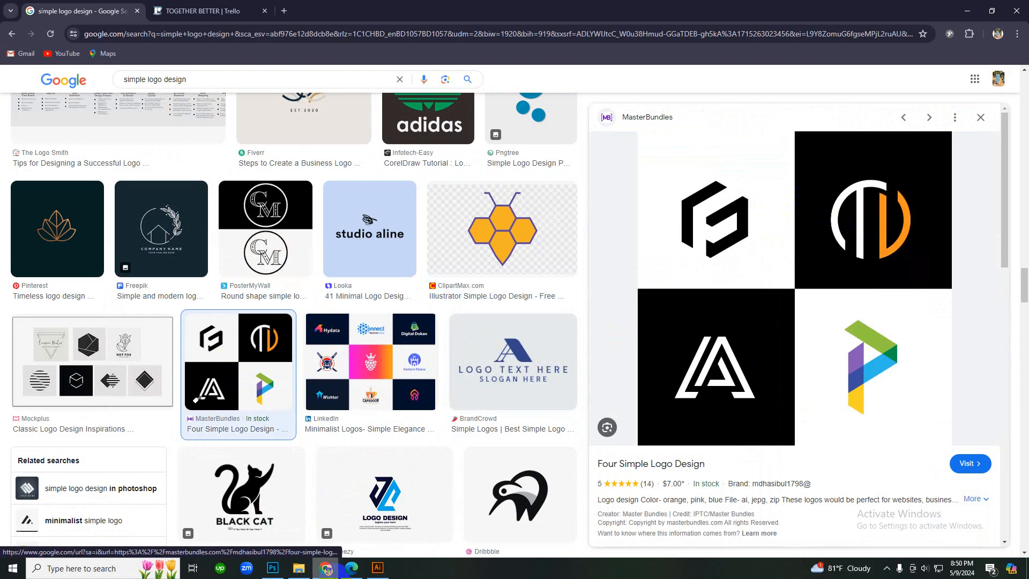
- Switch to the Facebook chat in Edge and send the copied "Four Simple Logo Design" image
{"action": "left_click", "coordinate": [362, 569]}
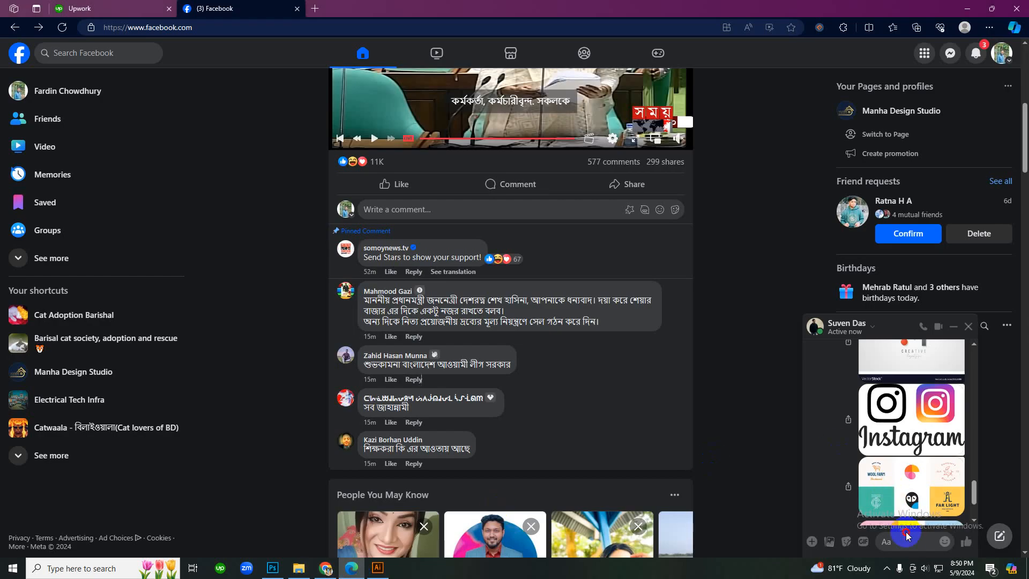
{"action": "key", "text": "ctrl+v"}
{"action": "key", "text": "Return"}
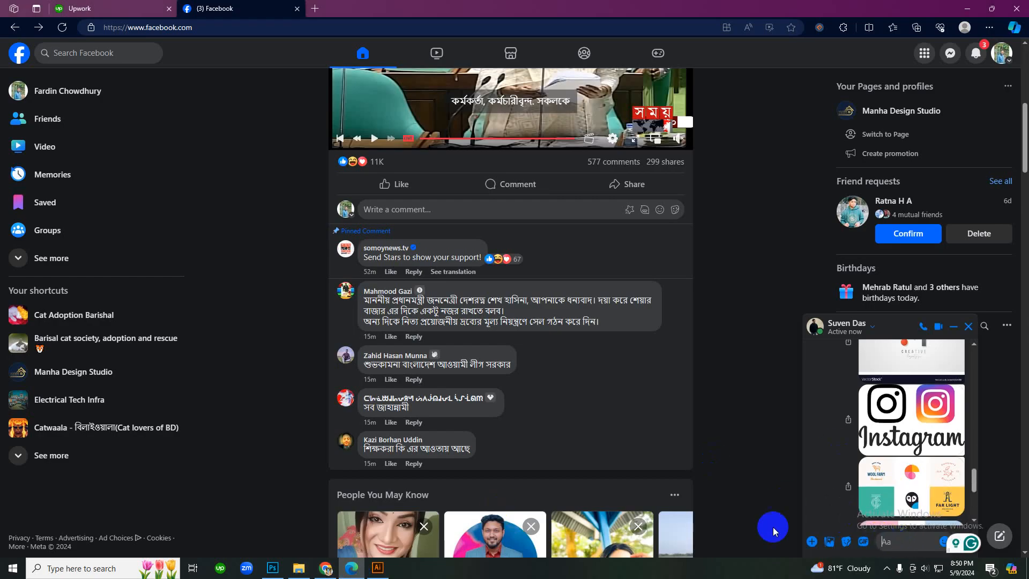